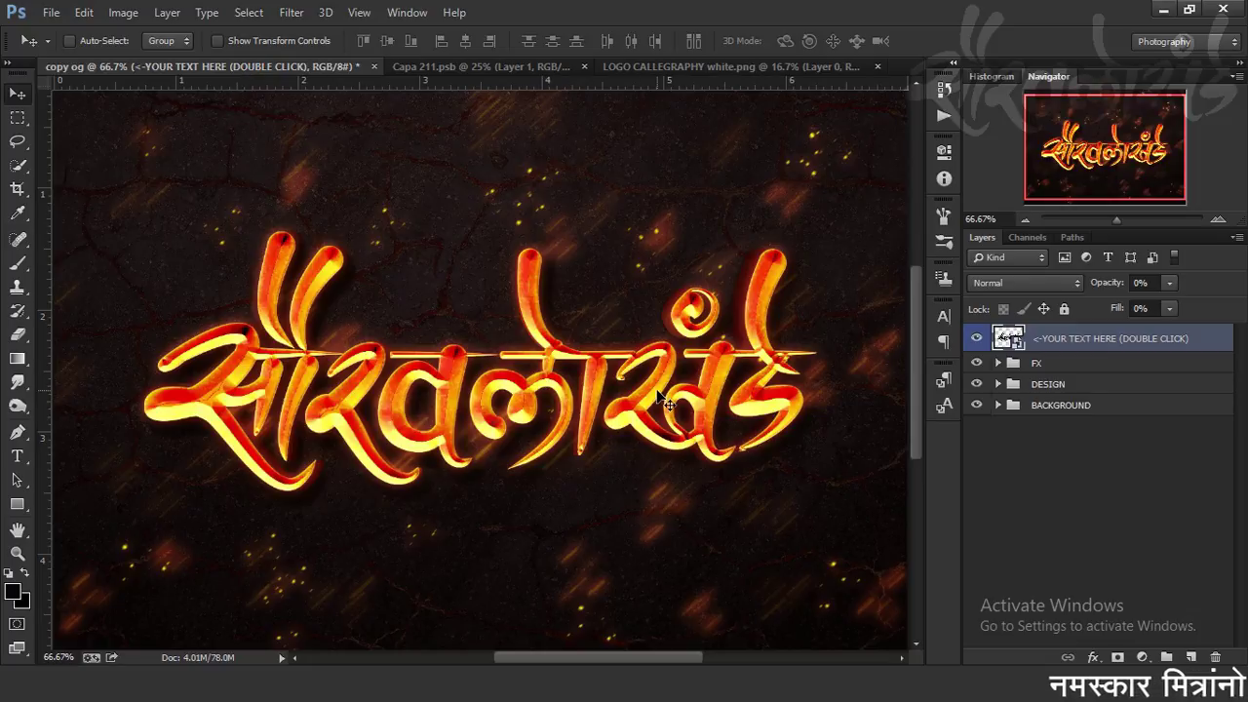
Step: Zoom the banner in to 100% on the lettering and back out to the full design
key("ctrl+plus")
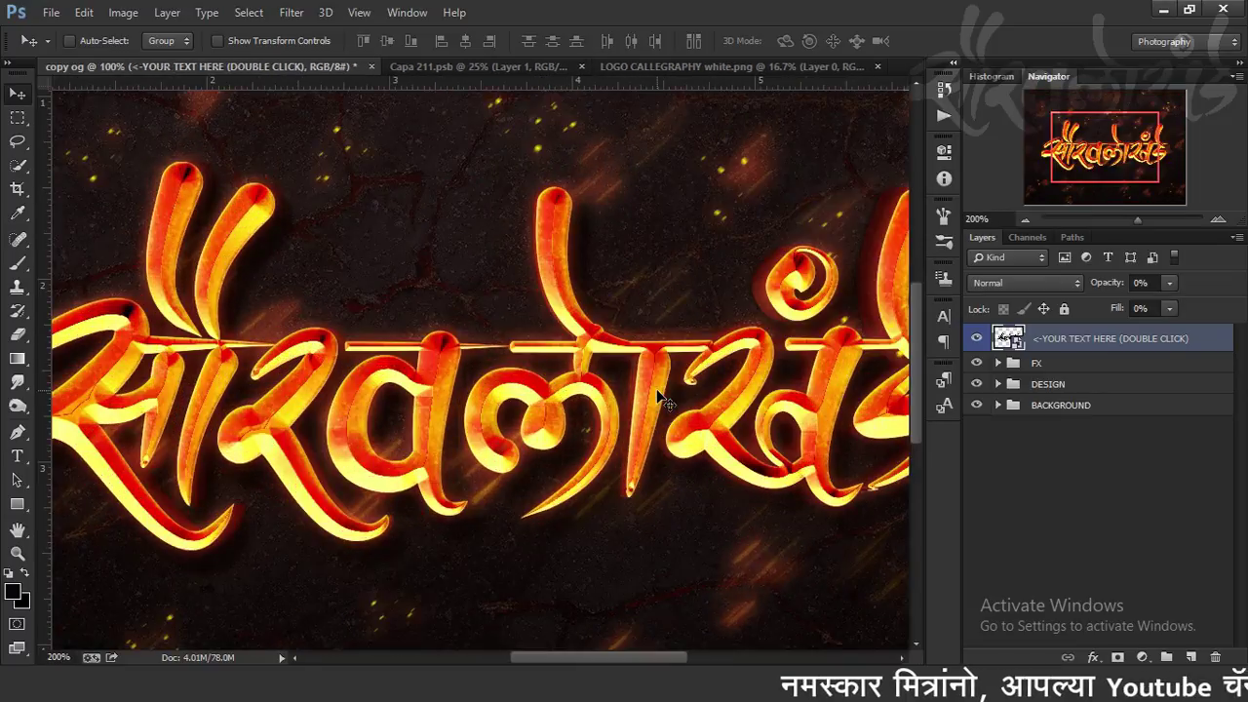
key("ctrl+minus")
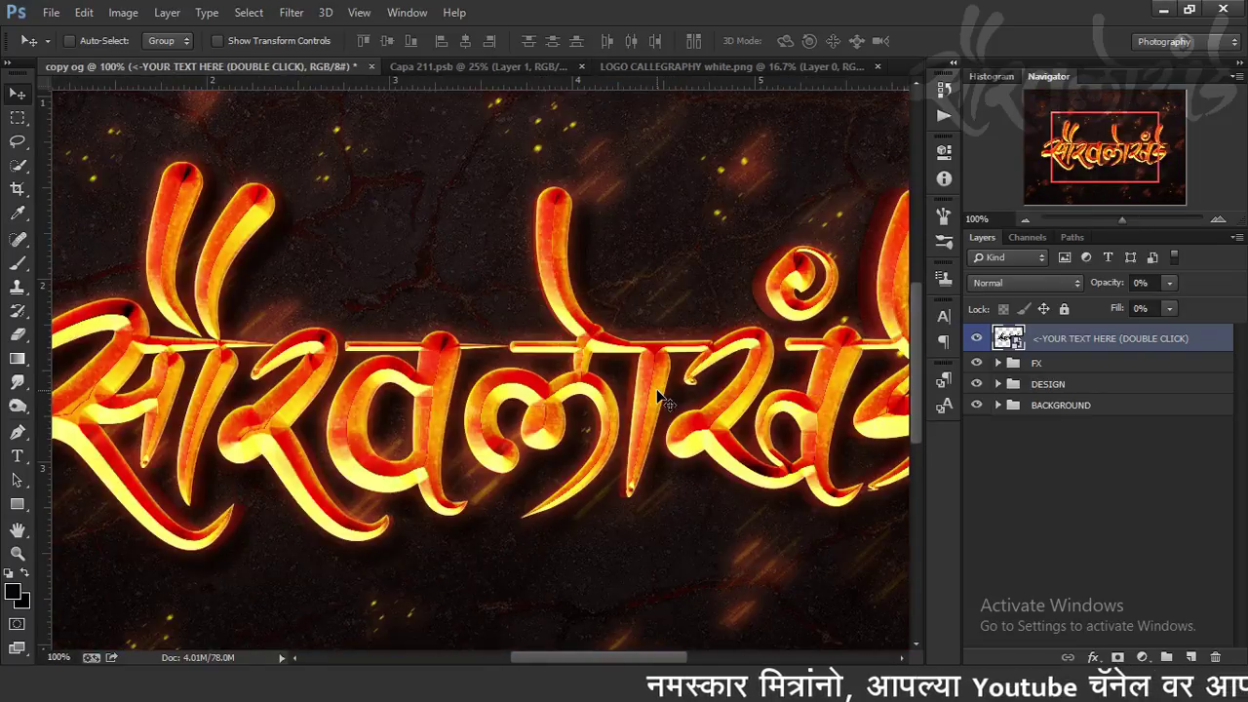
key("ctrl+minus")
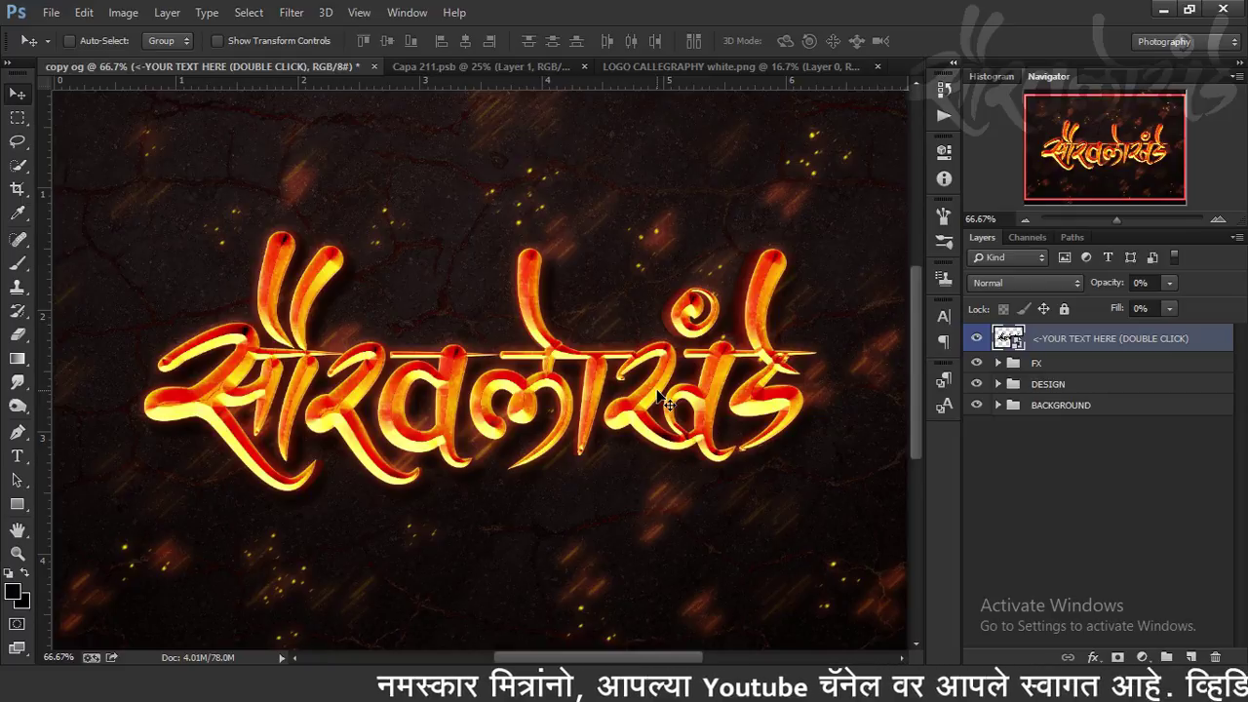
key("ctrl+plus")
key("ctrl+minus")
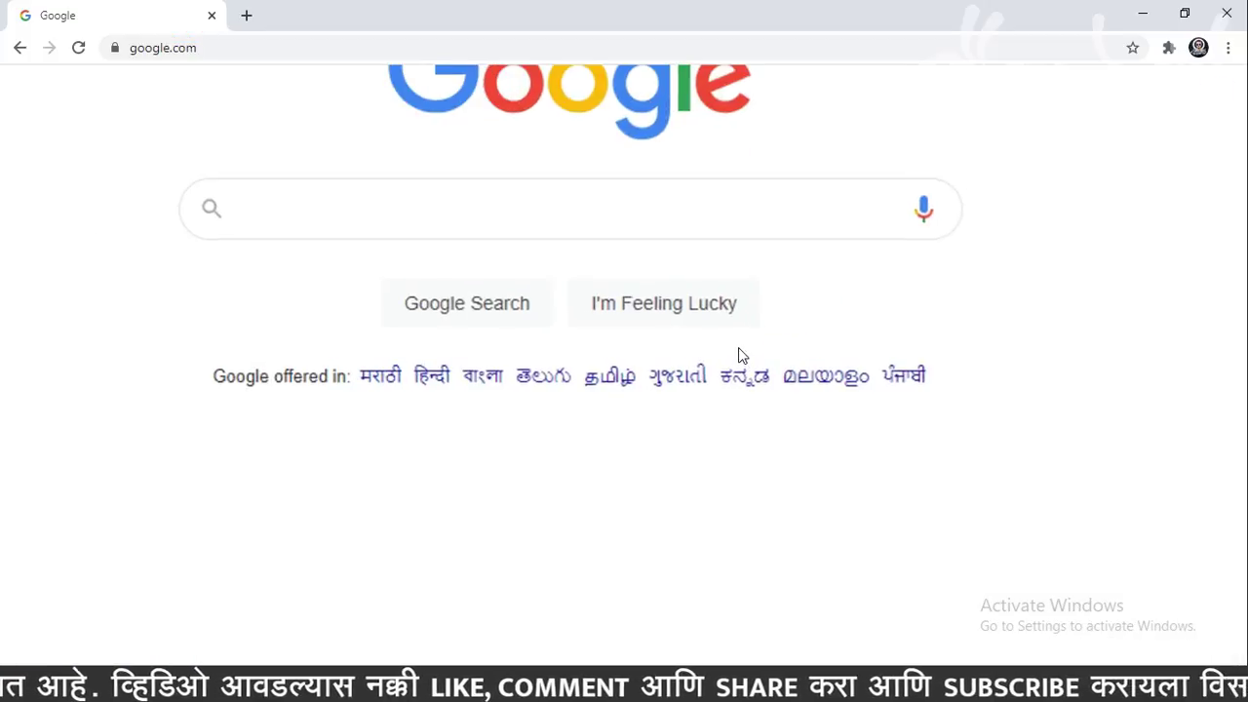
Step: Run a Google search for 'freepik'
left_click(616, 143)
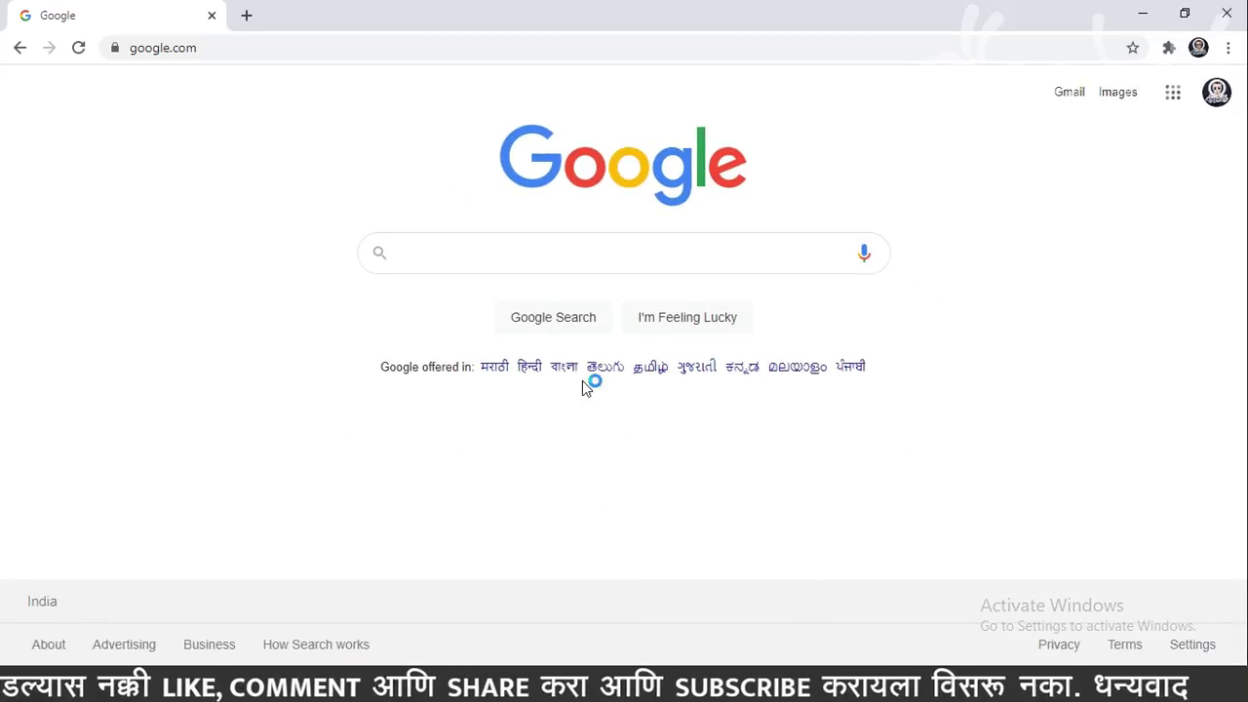
left_click(491, 255)
type("f")
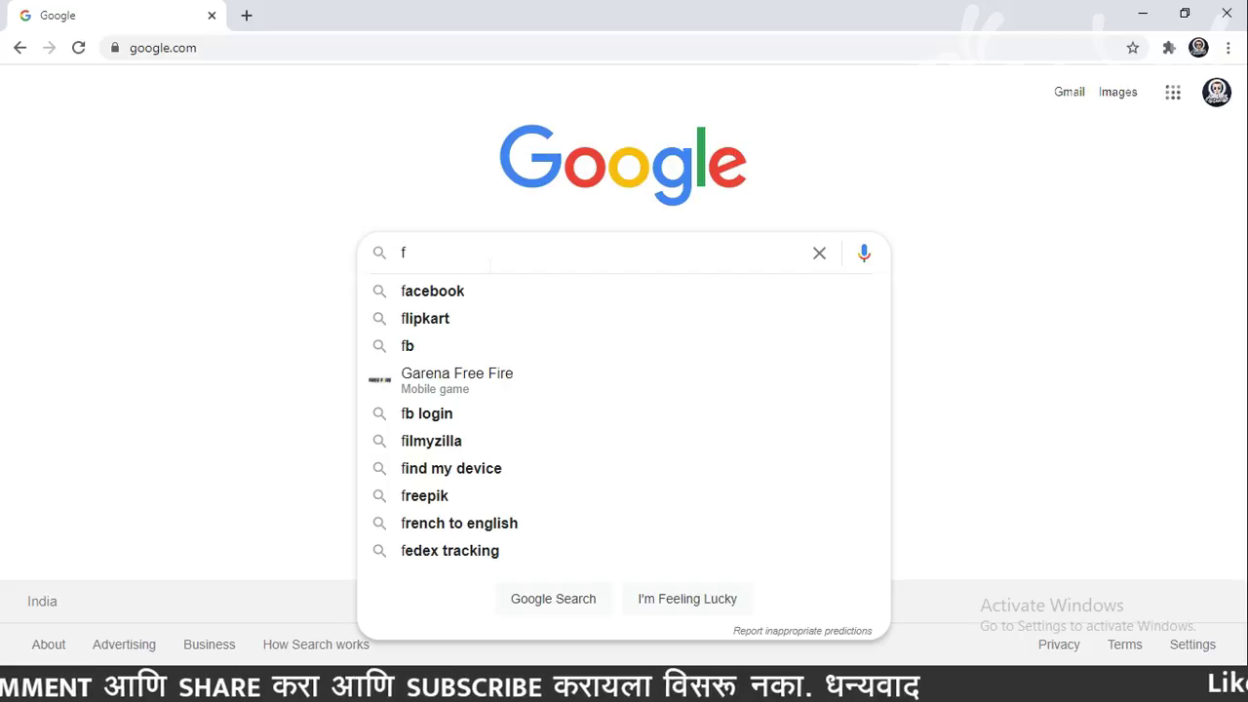
type("ree")
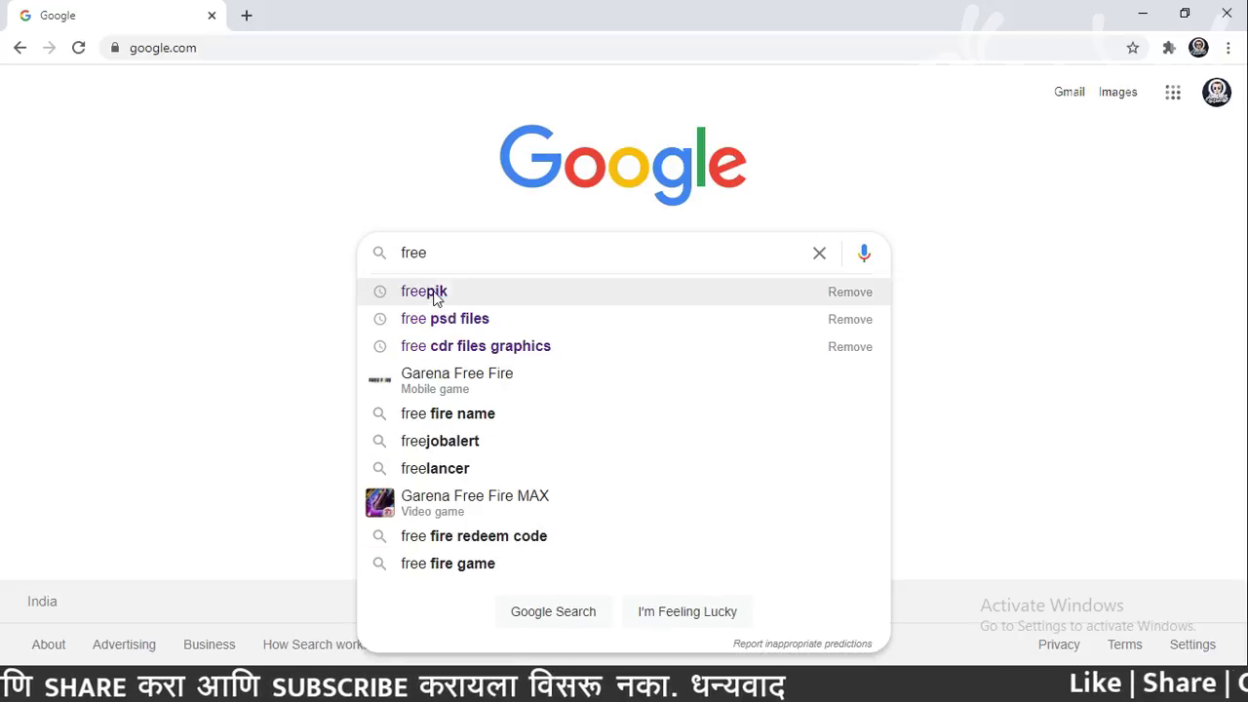
type("pi")
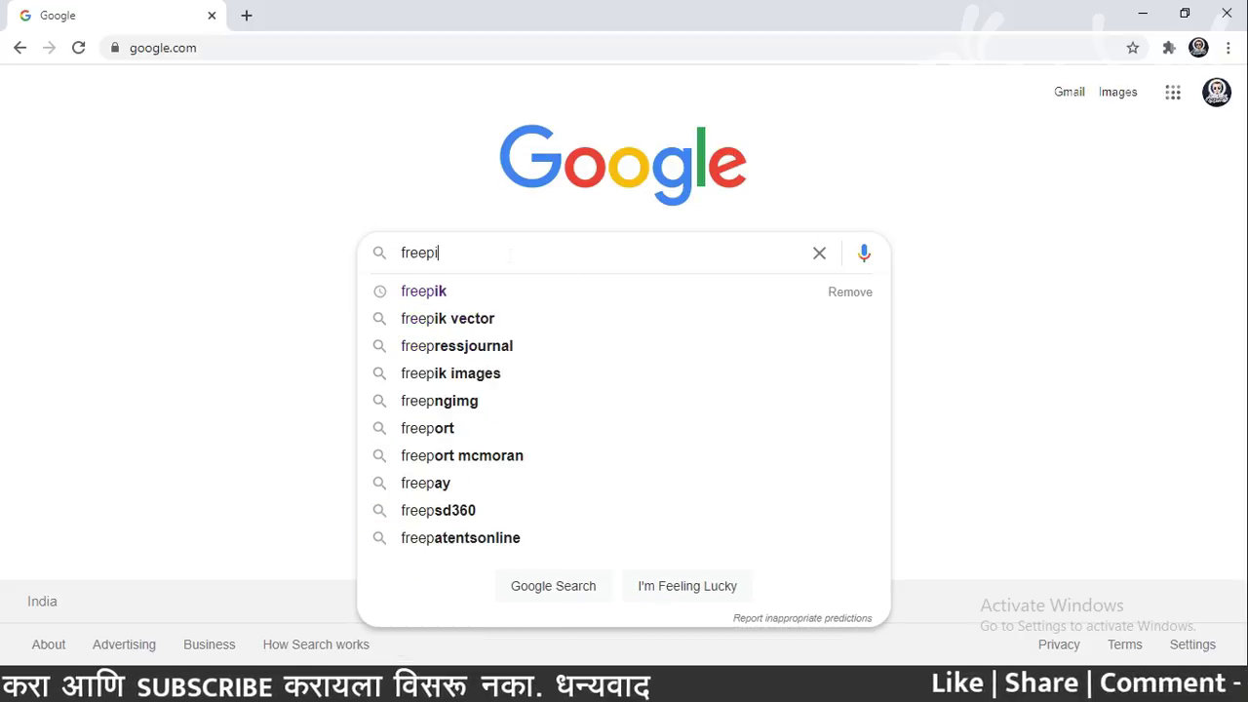
type("k")
key("Return")
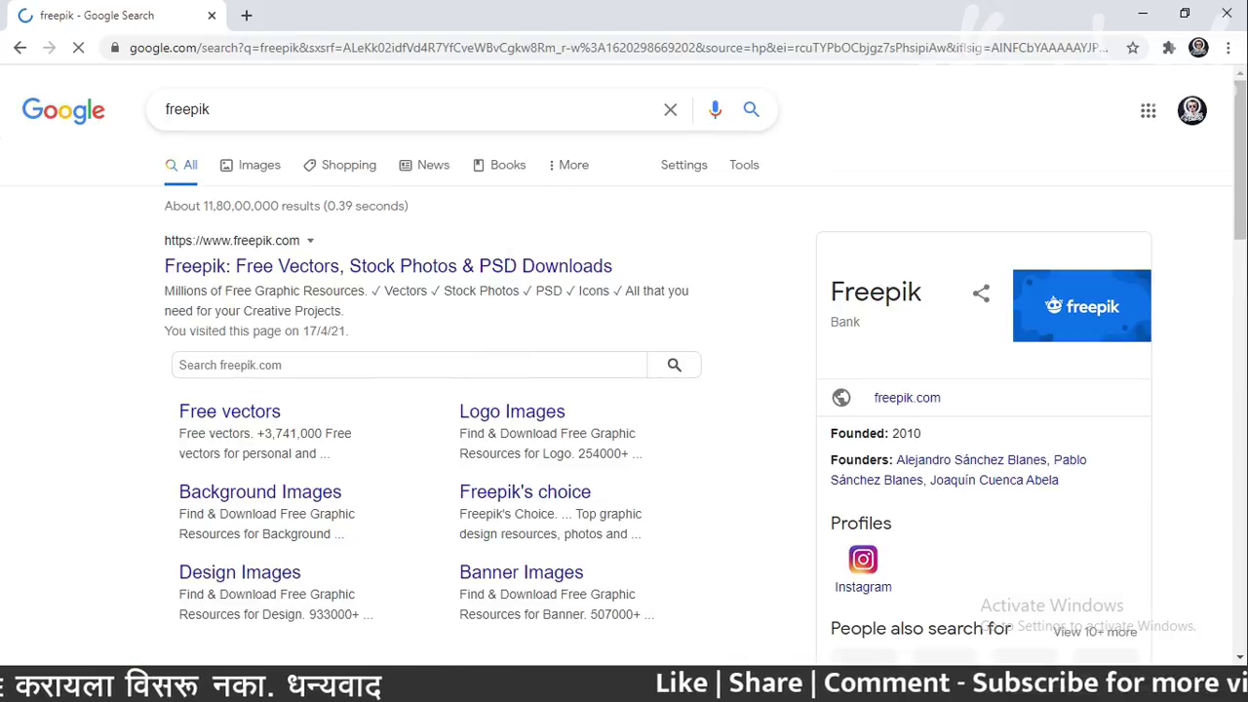
Step: Open the freepik.com result from the Google results
scroll(624, 390, "down", 1)
scroll(624, 390, "down", 2)
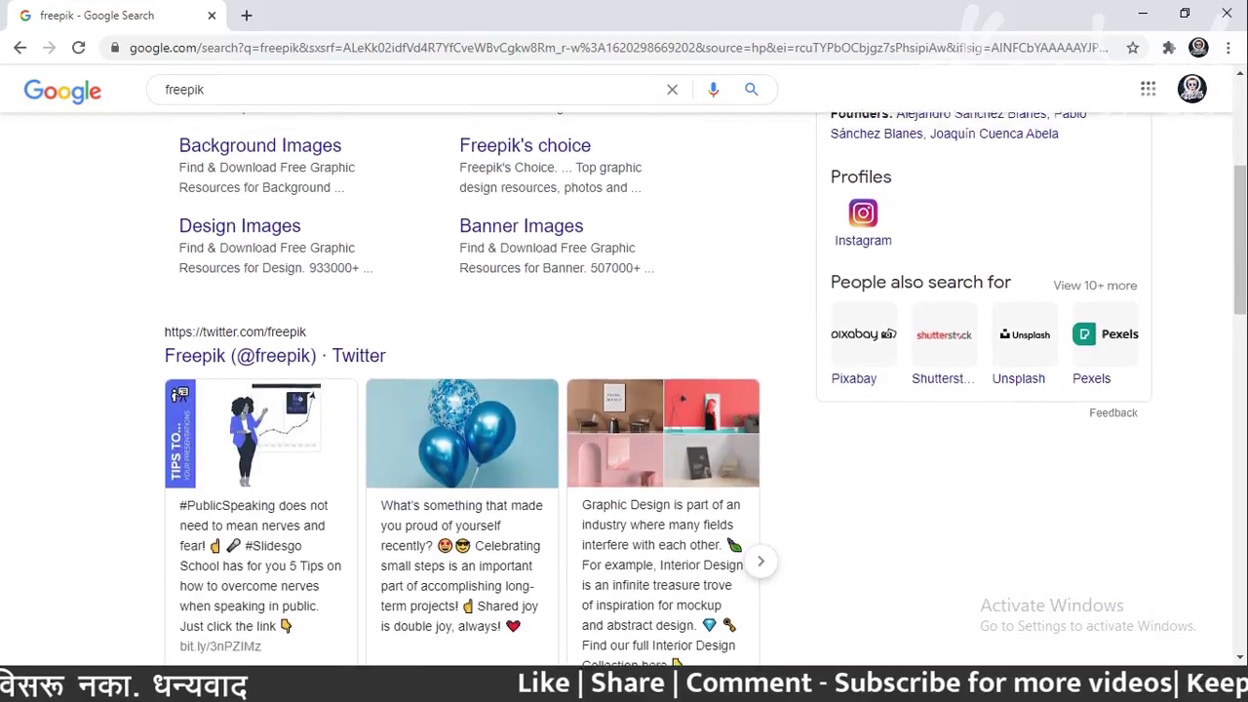
scroll(813, 247, "up", 3)
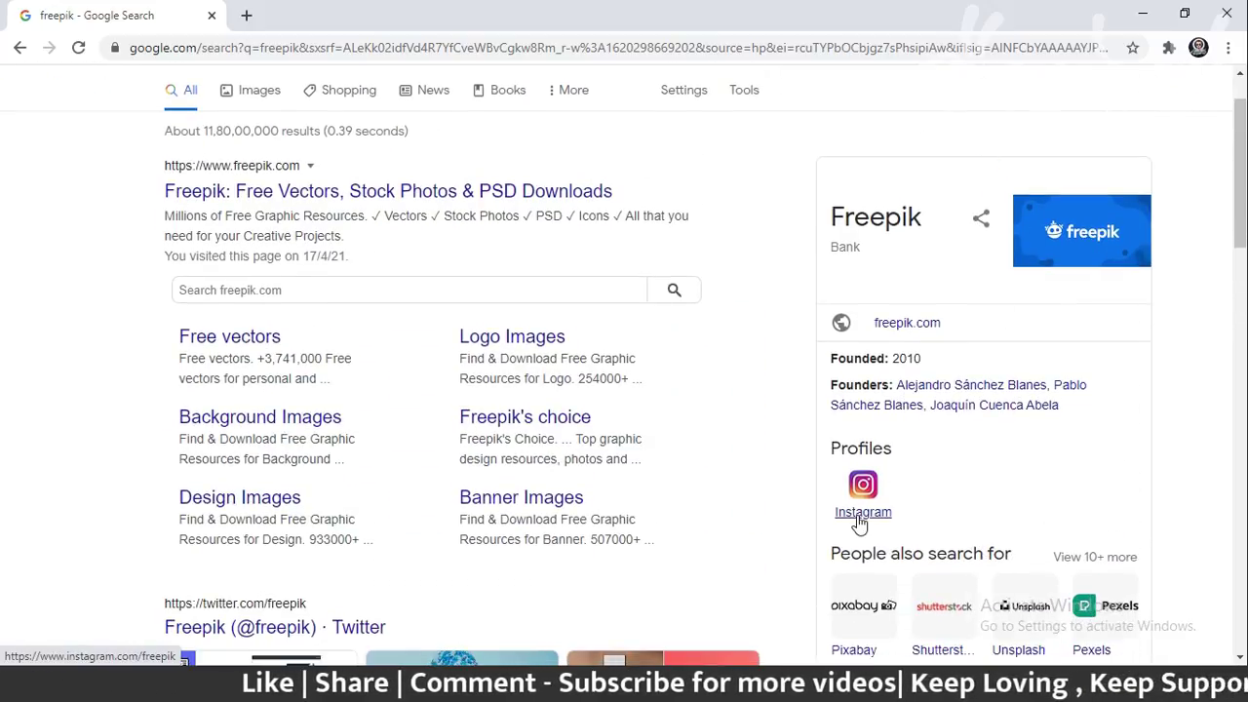
scroll(720, 226, "up", 1)
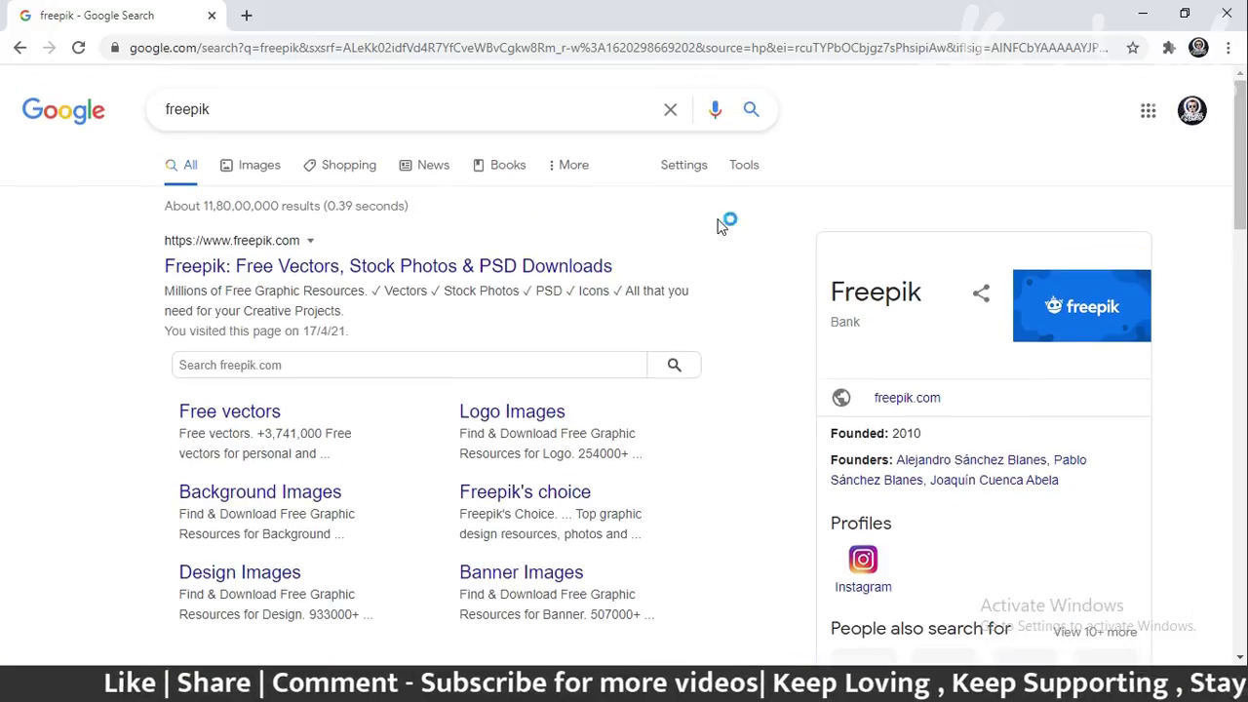
left_click(262, 279)
scroll(591, 348, "down", 1)
Step: Dismiss the Freepik advertisement popup and browse the home page grid
left_click(1166, 376)
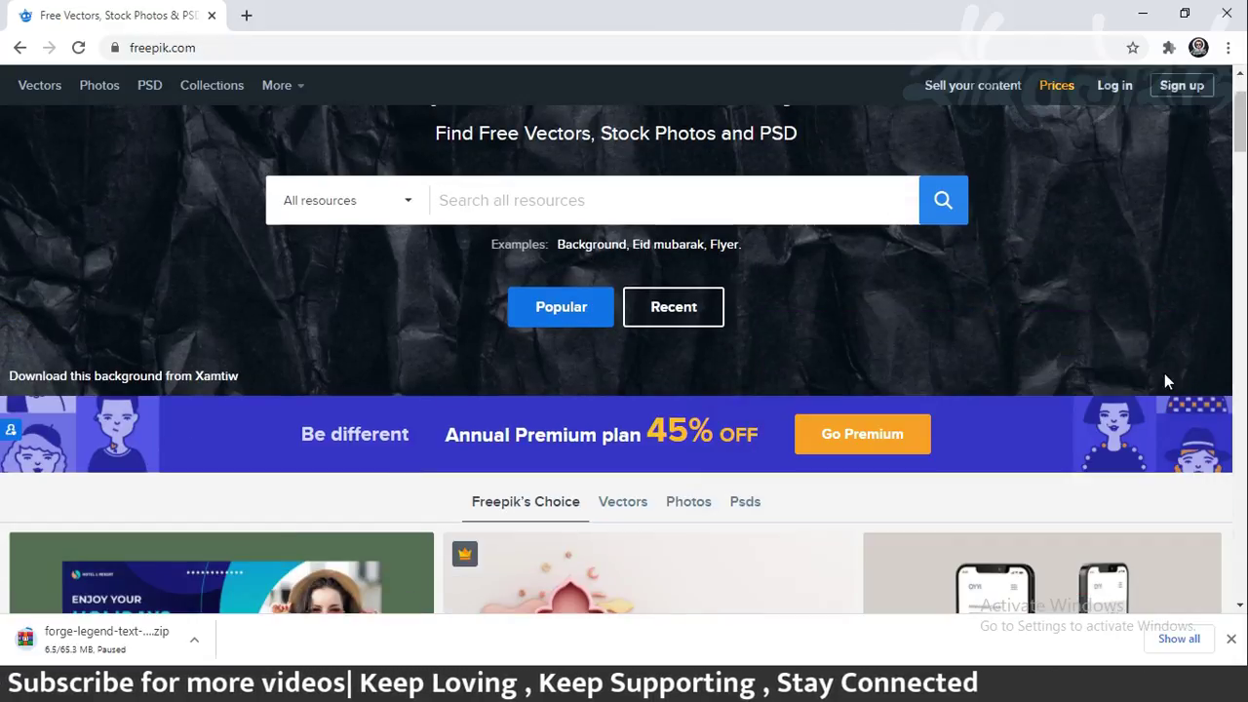
scroll(569, 363, "up", 1)
scroll(575, 364, "down", 1)
scroll(575, 364, "down", 2)
scroll(1077, 290, "down", 1)
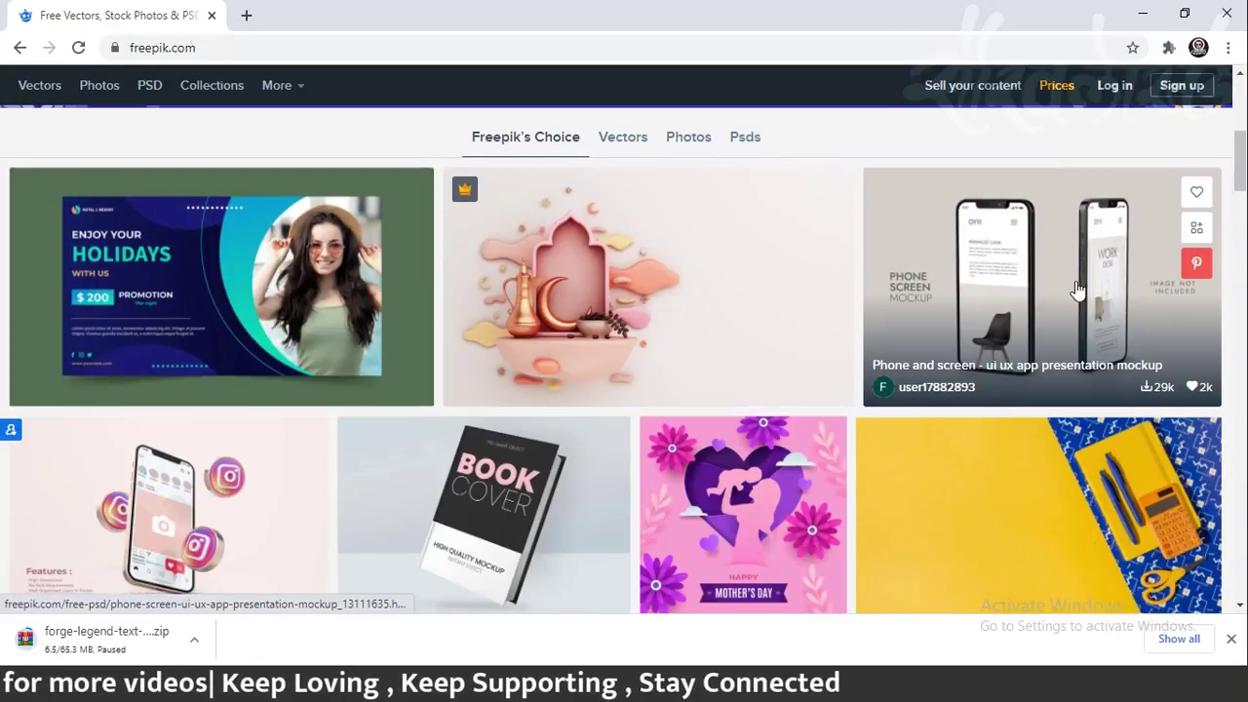
scroll(1033, 302, "down", 2)
scroll(244, 352, "down", 5)
scroll(245, 352, "up", 1)
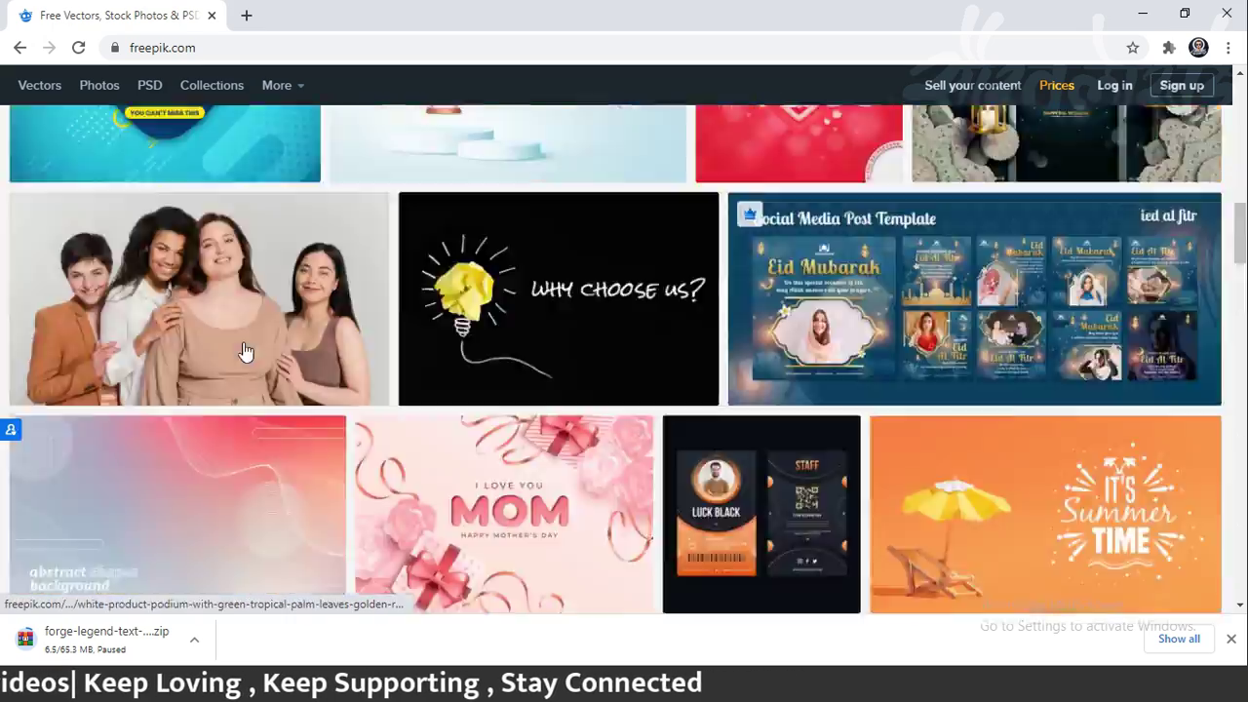
scroll(448, 419, "up", 10)
scroll(618, 412, "down", 2)
Step: Switch the featured grid to Vectors and scroll through the vector results
left_click(618, 413)
scroll(624, 419, "down", 1)
scroll(622, 419, "down", 4)
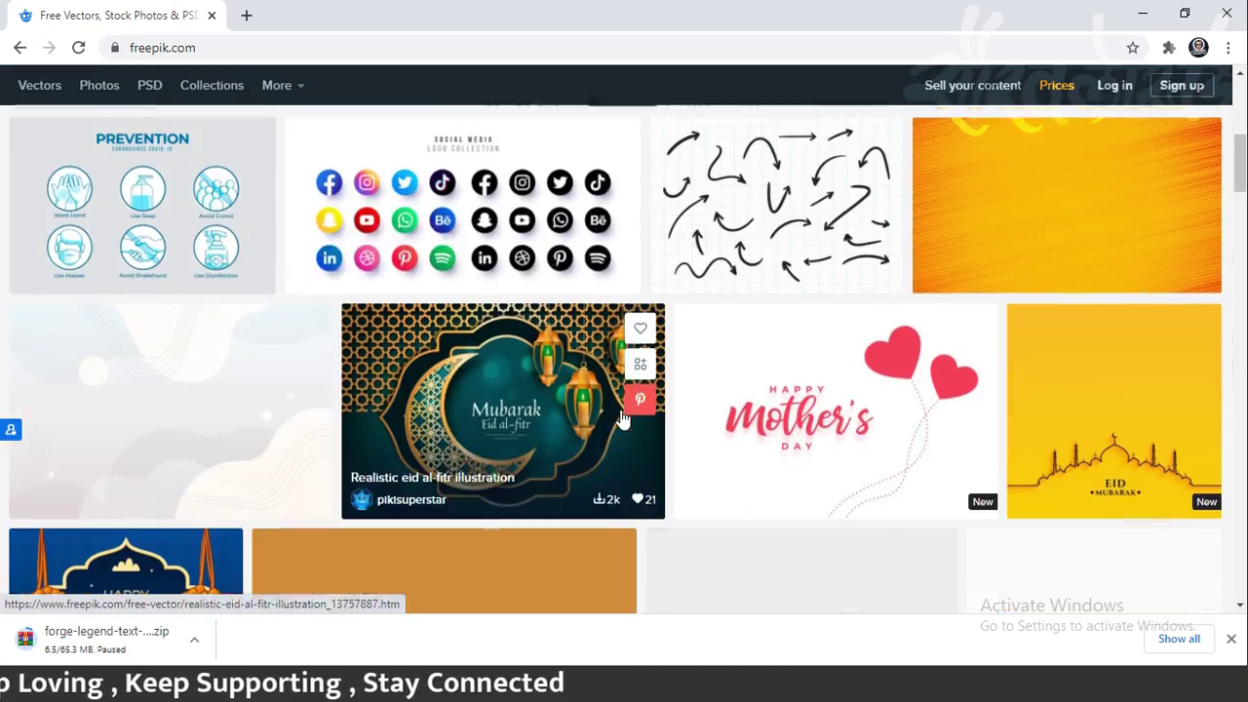
scroll(585, 283, "down", 1)
scroll(571, 306, "down", 2)
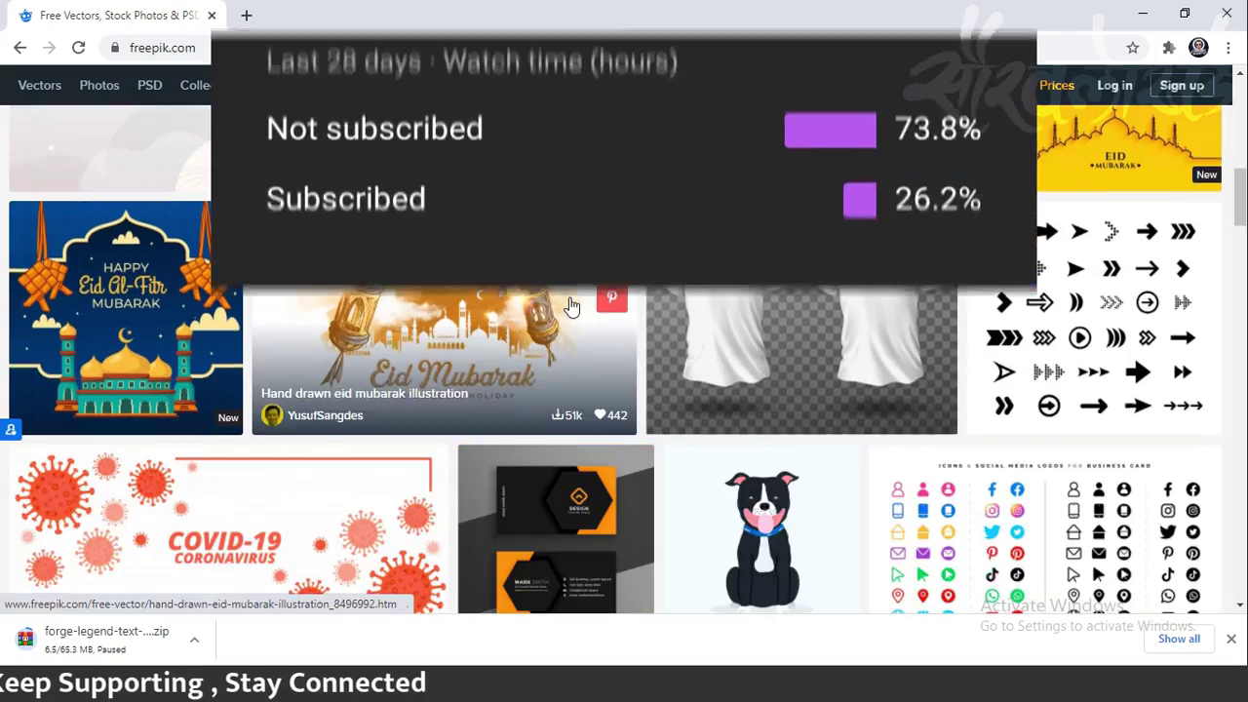
scroll(585, 292, "down", 2)
scroll(663, 224, "up", 3)
Step: Switch the featured grid to Photos and scroll through the photo results
left_click(689, 200)
scroll(698, 203, "up", 4)
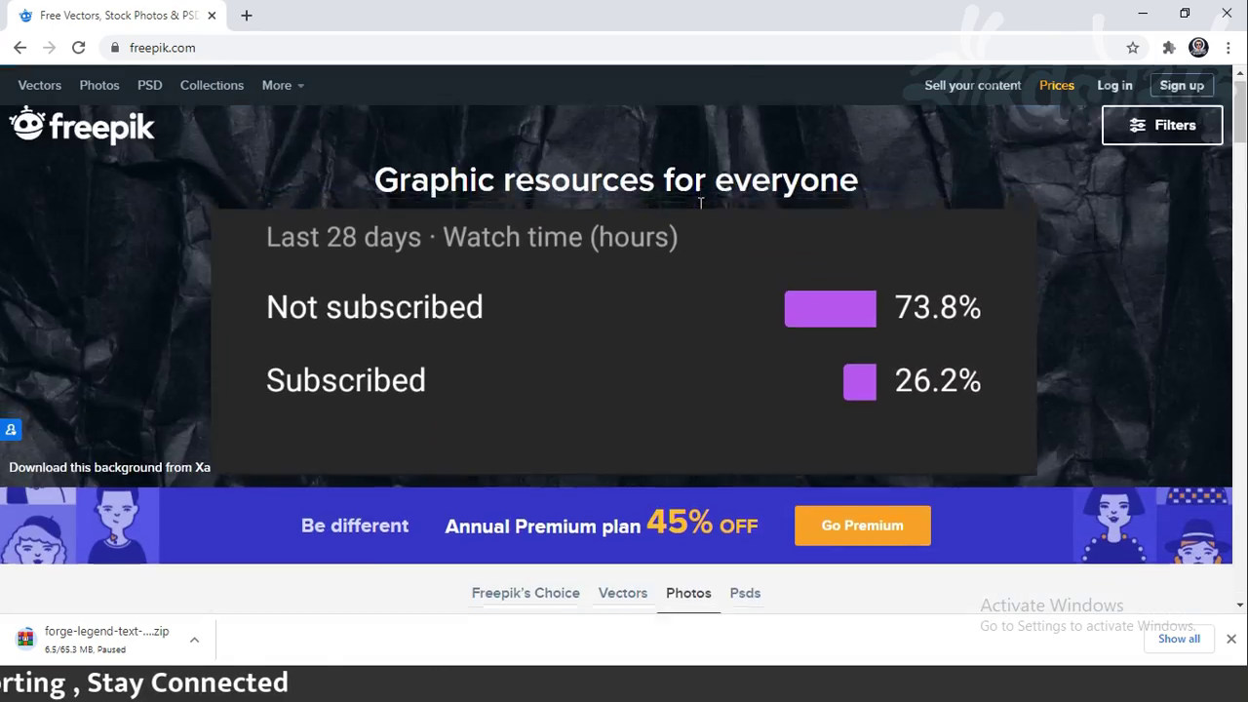
scroll(700, 202, "down", 5)
scroll(700, 203, "down", 1)
scroll(700, 203, "down", 4)
scroll(682, 507, "down", 2)
scroll(682, 507, "up", 10)
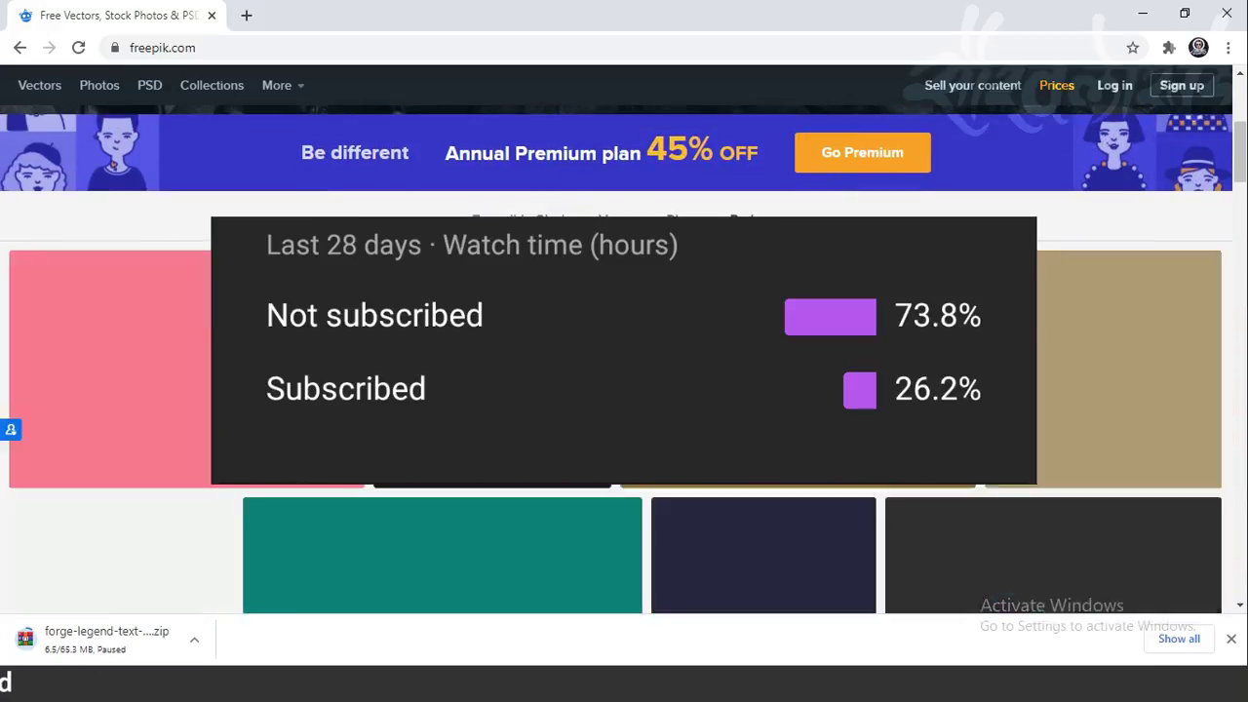
scroll(104, 357, "down", 2)
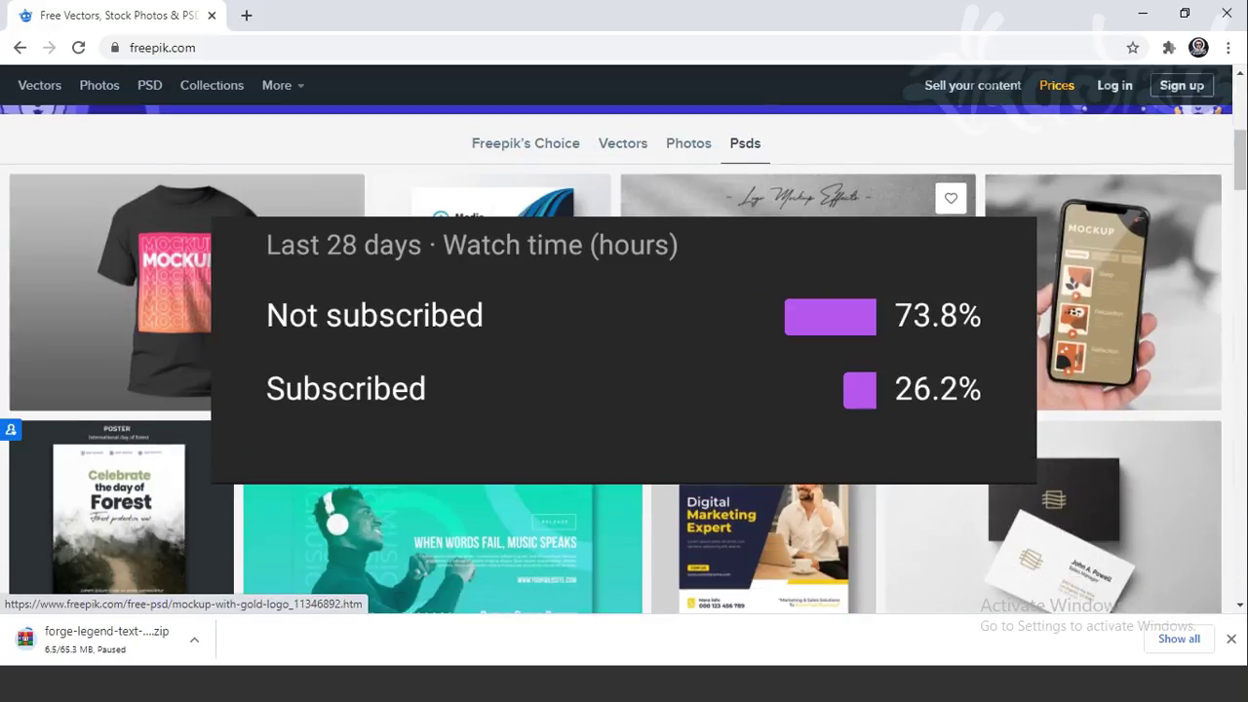
scroll(1066, 282, "down", 1)
scroll(1067, 282, "down", 1)
scroll(1066, 282, "down", 4)
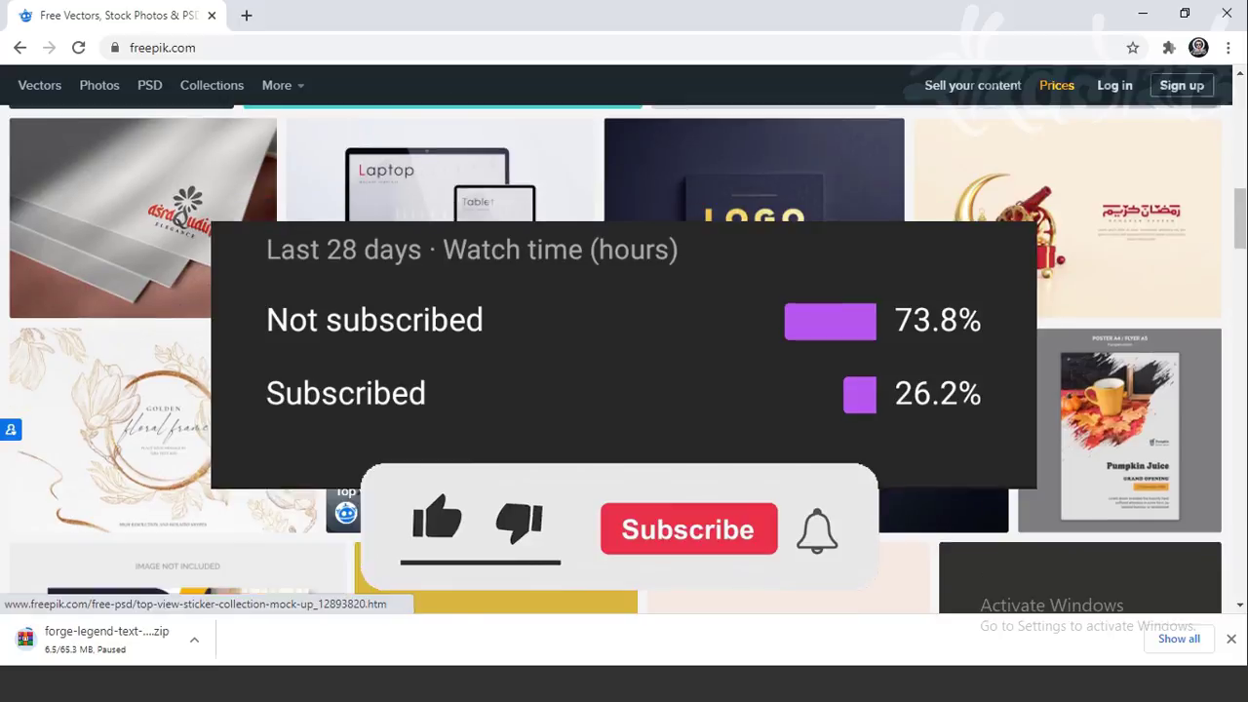
scroll(757, 234, "down", 3)
scroll(757, 234, "down", 2)
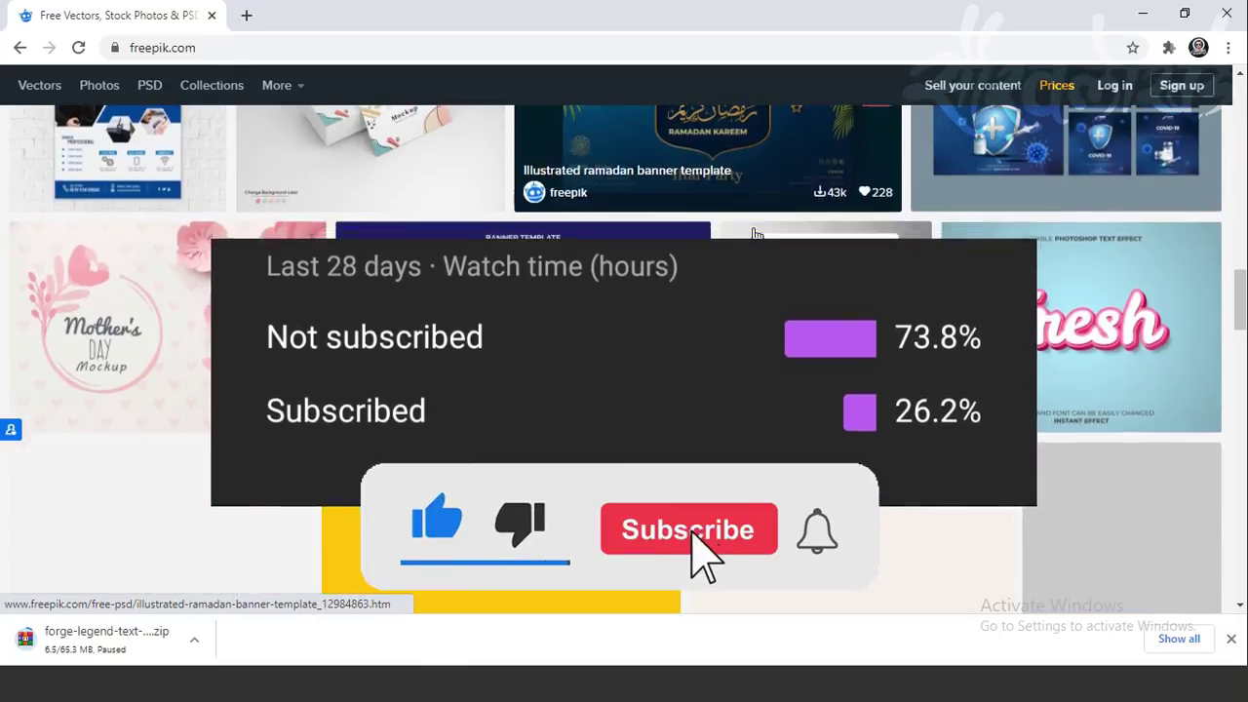
scroll(588, 412, "down", 3)
scroll(589, 411, "down", 1)
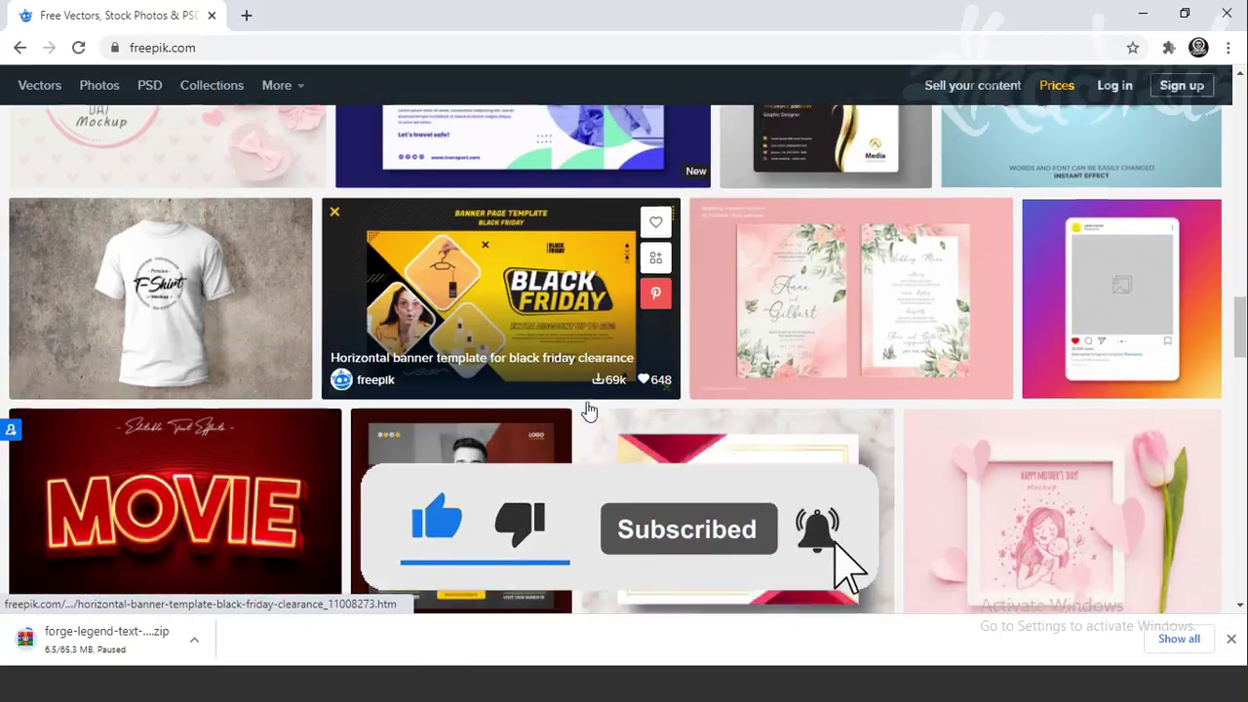
scroll(589, 411, "down", 2)
scroll(173, 422, "up", 10)
scroll(191, 423, "up", 10)
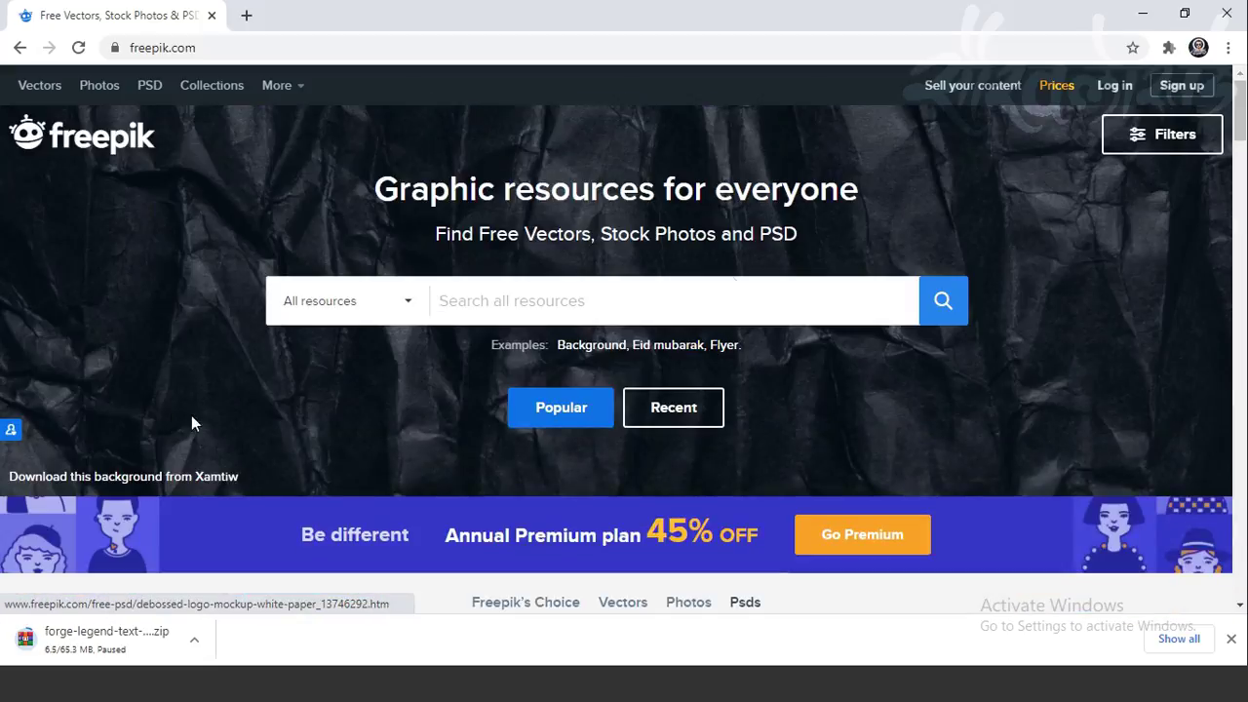
left_click(591, 345)
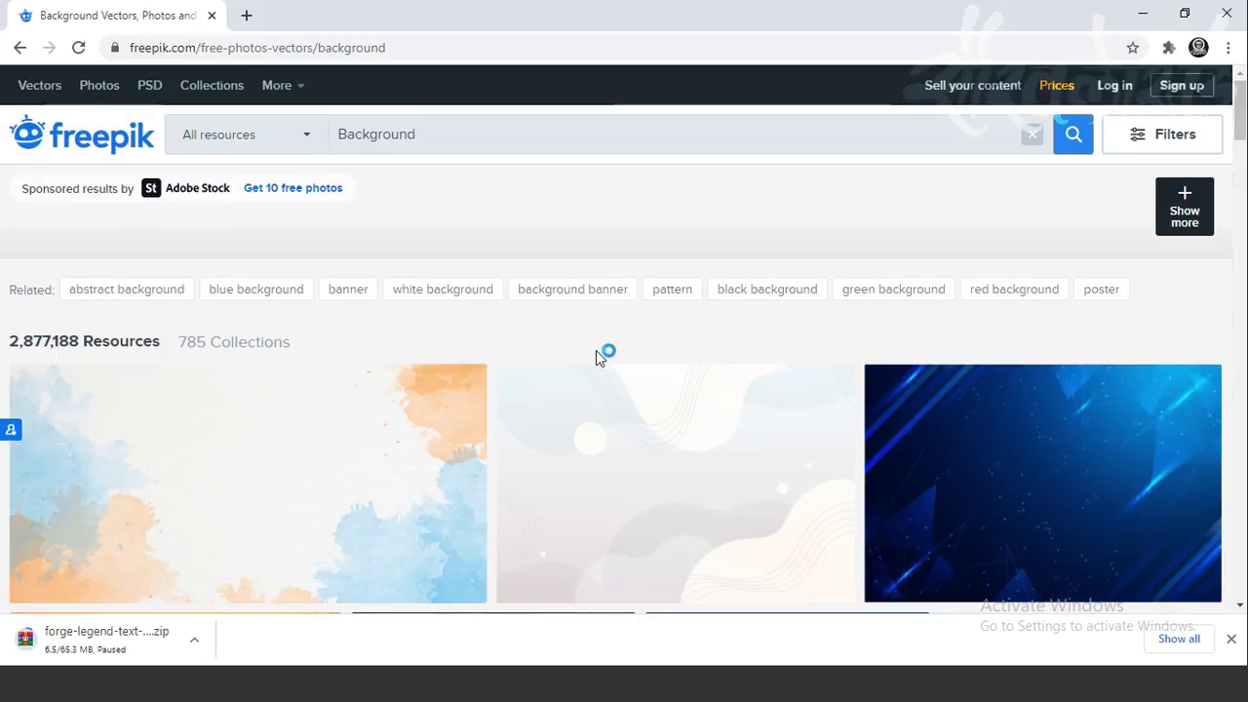
scroll(597, 358, "down", 1)
scroll(597, 359, "down", 1)
scroll(597, 359, "down", 2)
scroll(595, 353, "down", 1)
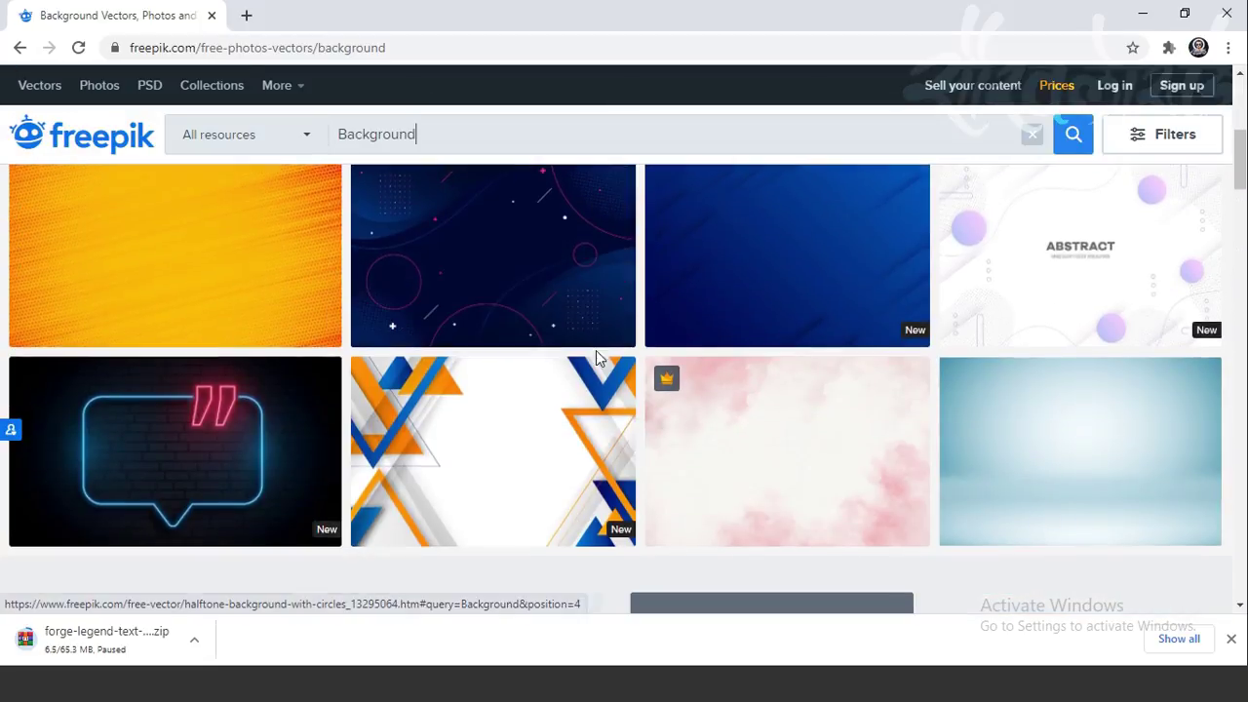
scroll(245, 449, "down", 3)
scroll(440, 362, "down", 2)
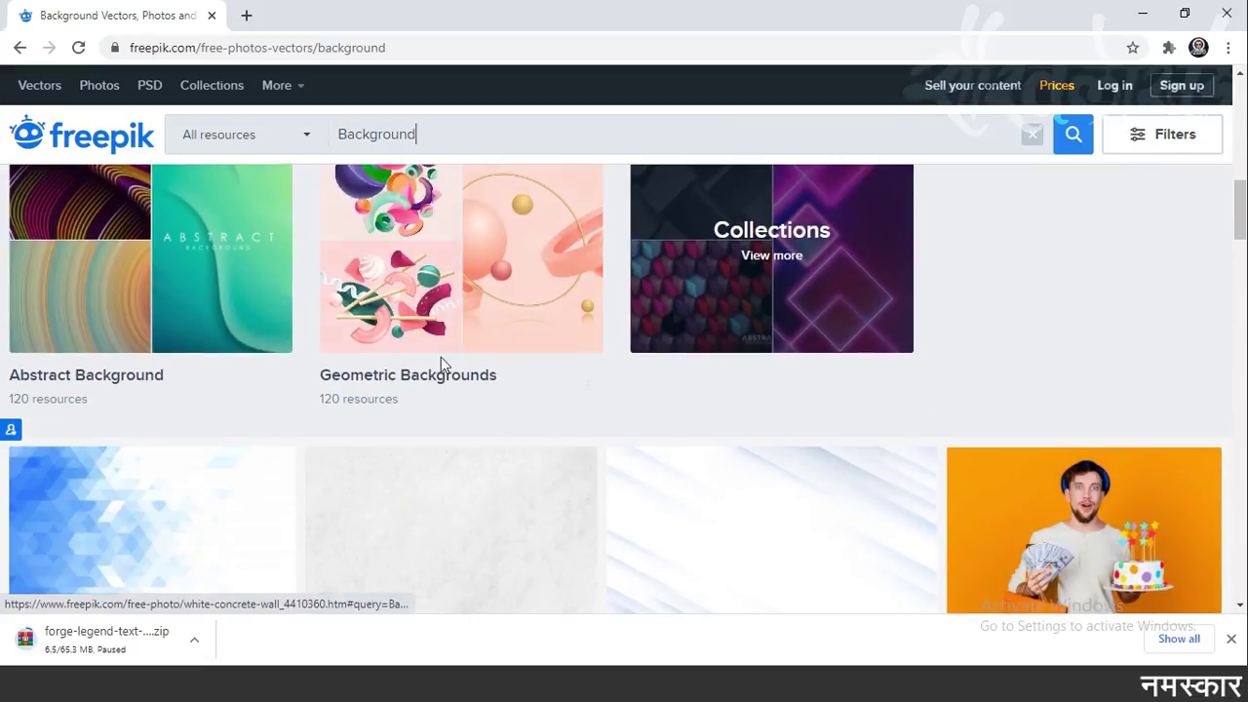
scroll(747, 267, "down", 3)
scroll(751, 264, "down", 3)
scroll(749, 265, "down", 3)
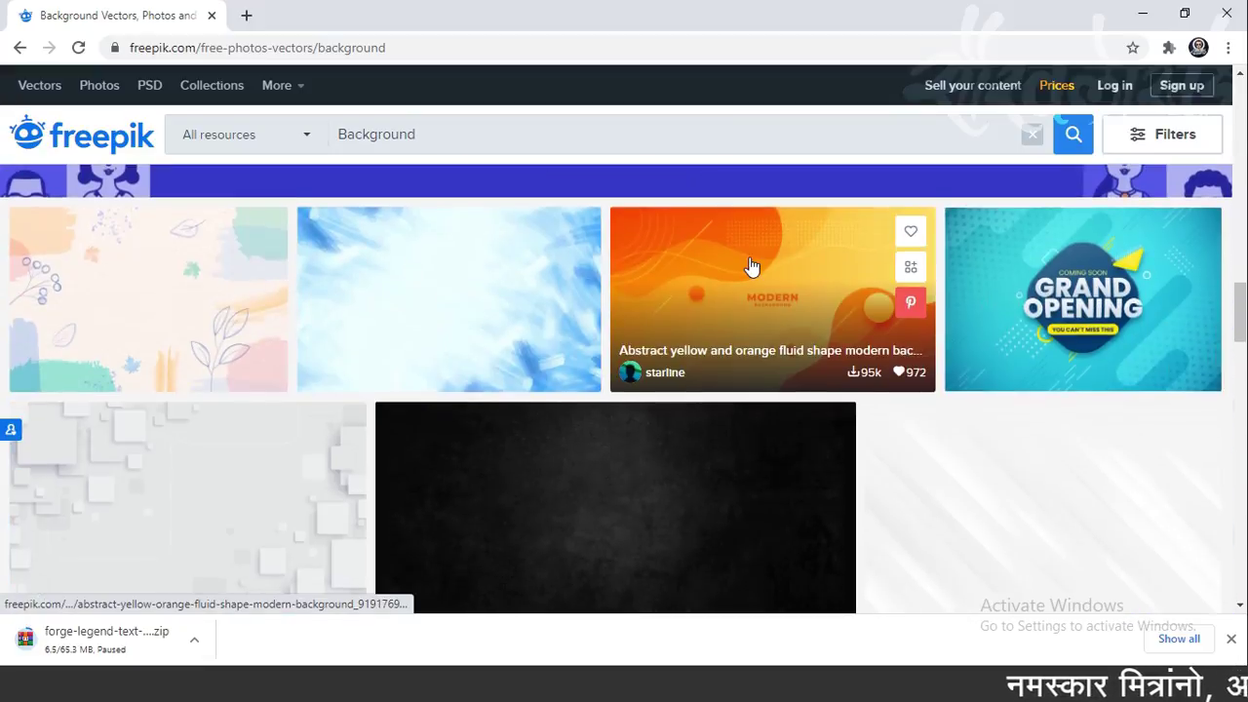
scroll(526, 348, "down", 3)
scroll(527, 347, "down", 1)
scroll(527, 347, "up", 15)
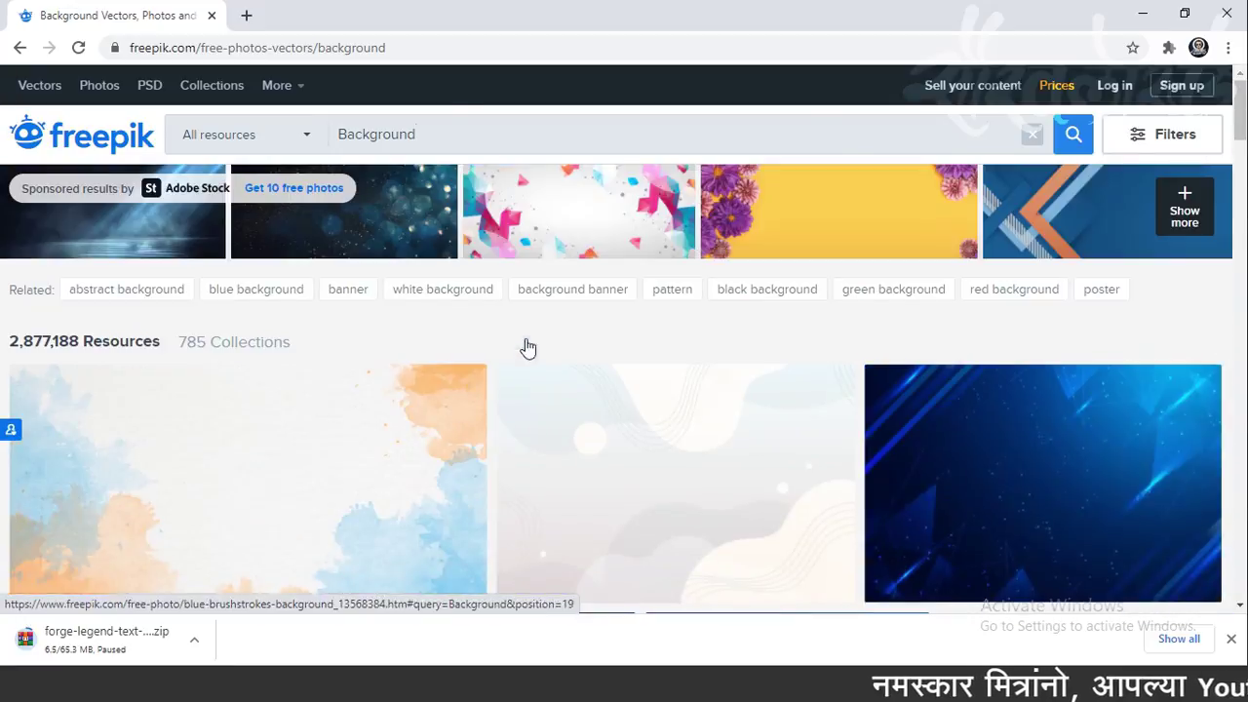
key("alt+Left")
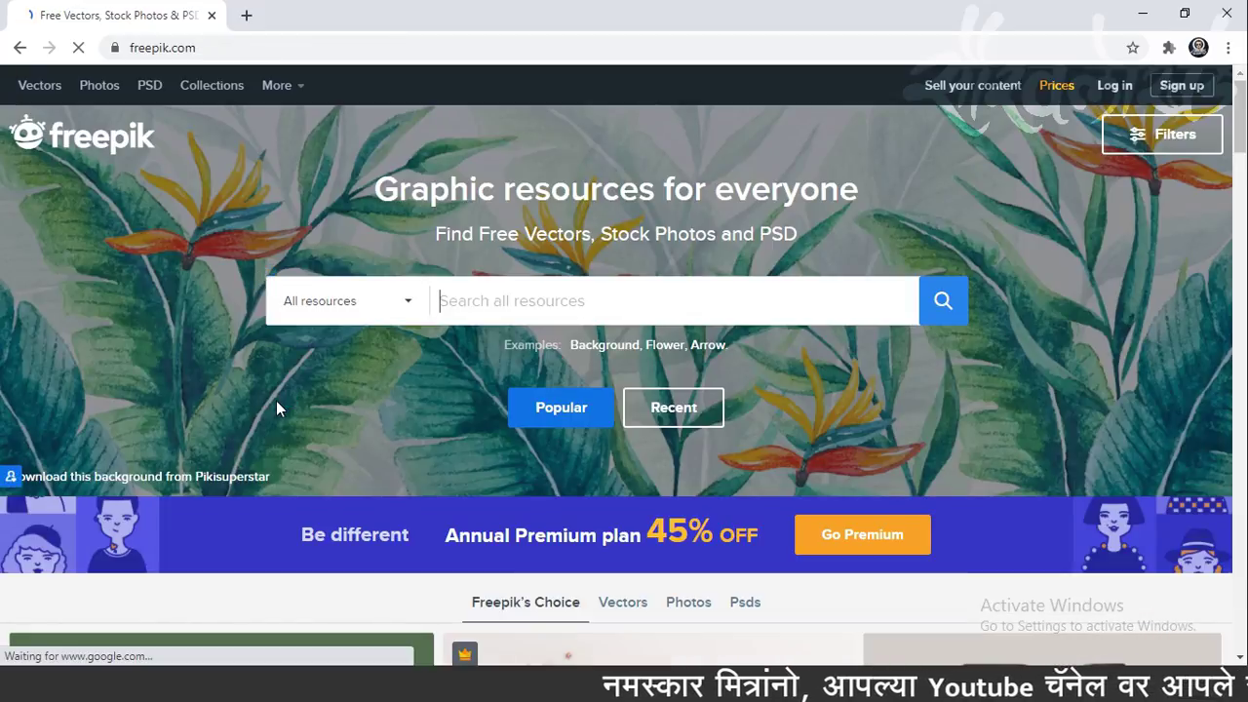
scroll(277, 400, "down", 2)
scroll(277, 401, "down", 2)
scroll(277, 400, "down", 2)
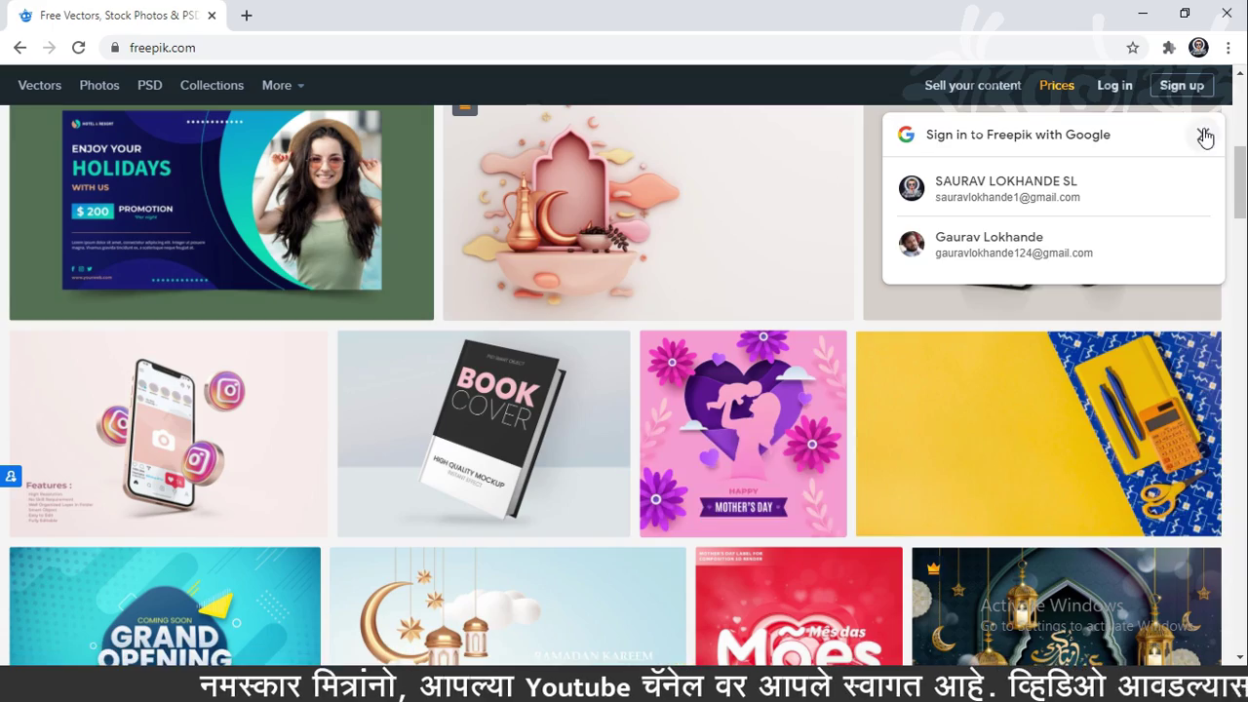
left_click(1203, 134)
scroll(769, 345, "down", 2)
scroll(768, 345, "down", 1)
scroll(768, 345, "down", 1)
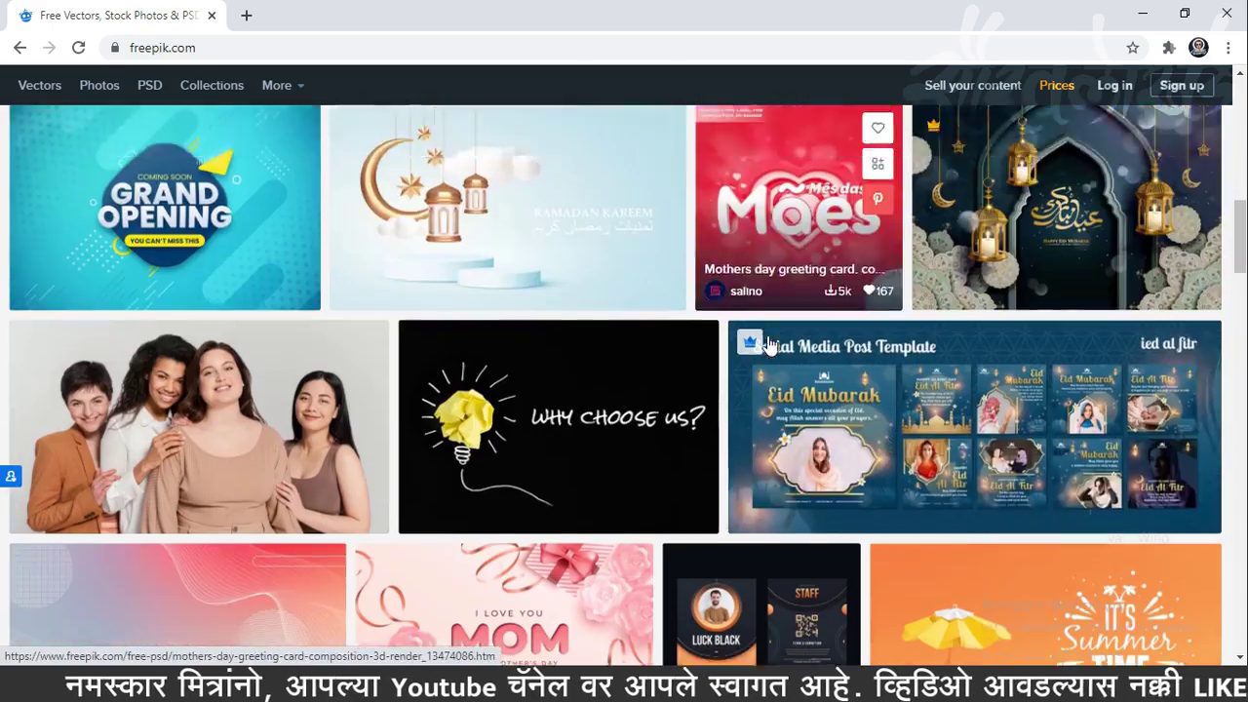
scroll(769, 345, "down", 2)
scroll(769, 346, "down", 1)
scroll(540, 496, "up", 15)
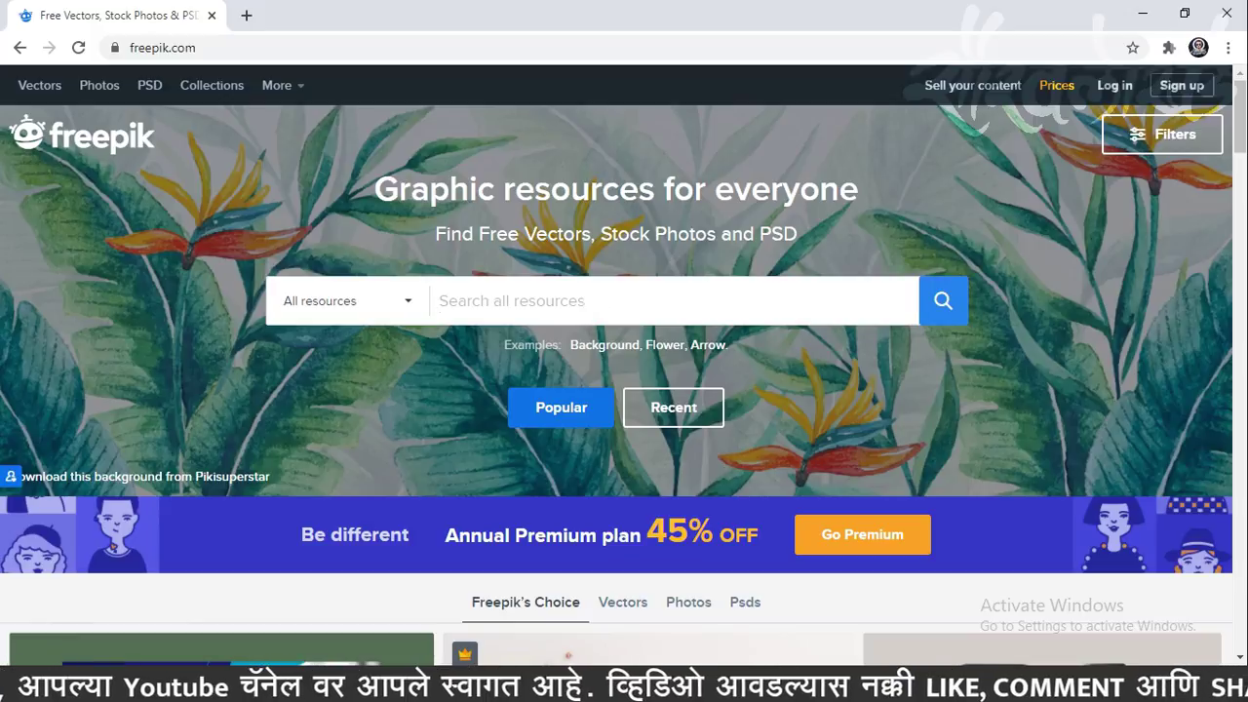
Step: Search Freepik for 'fire text' and scan the 1,567 fiery text results
type("fire ")
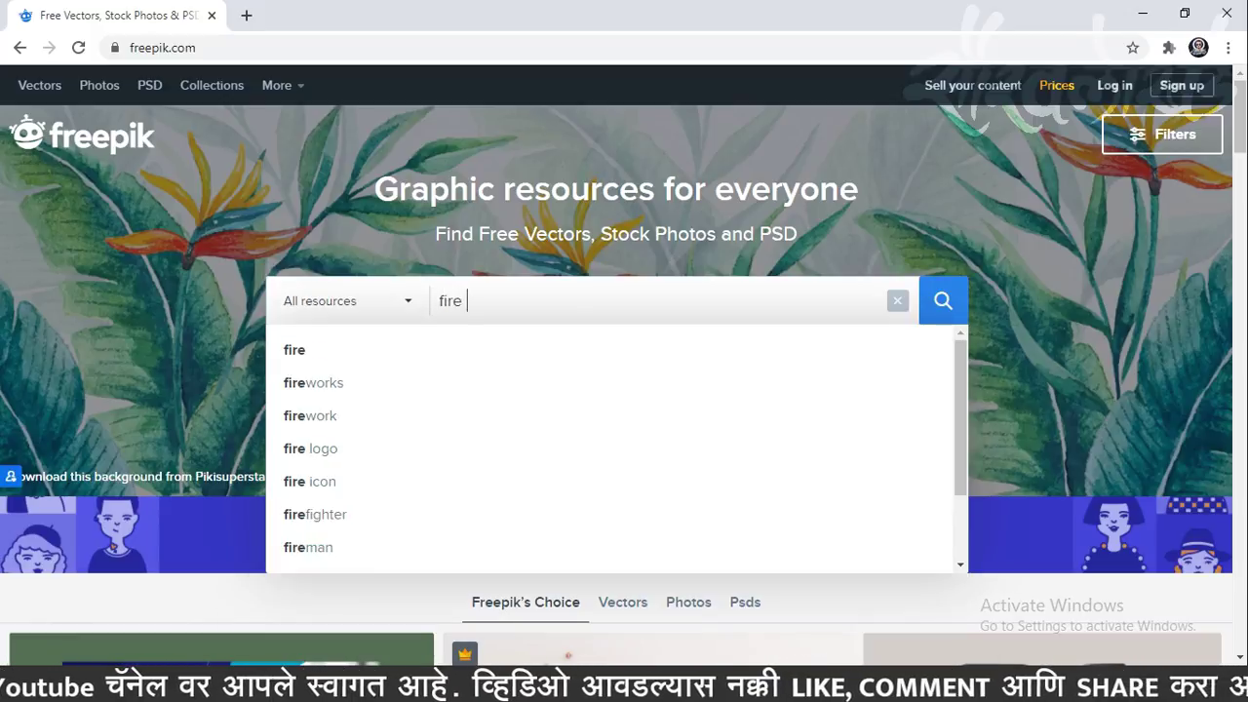
type("text")
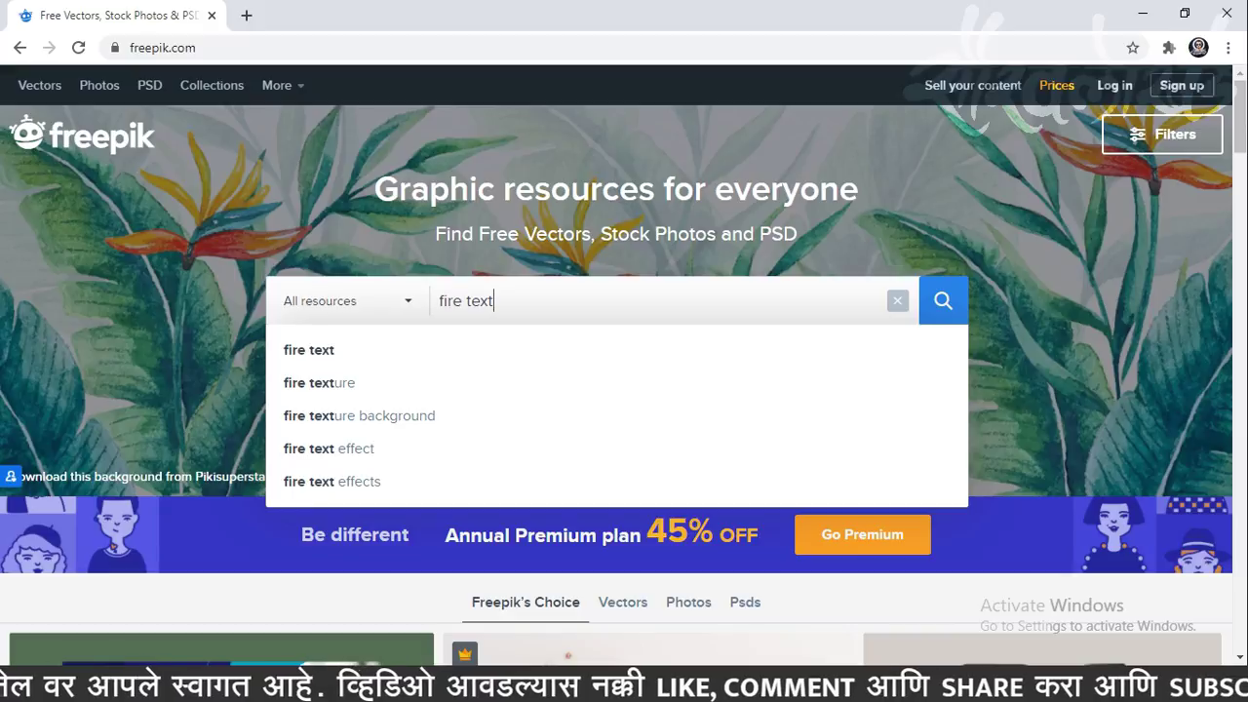
key("Return")
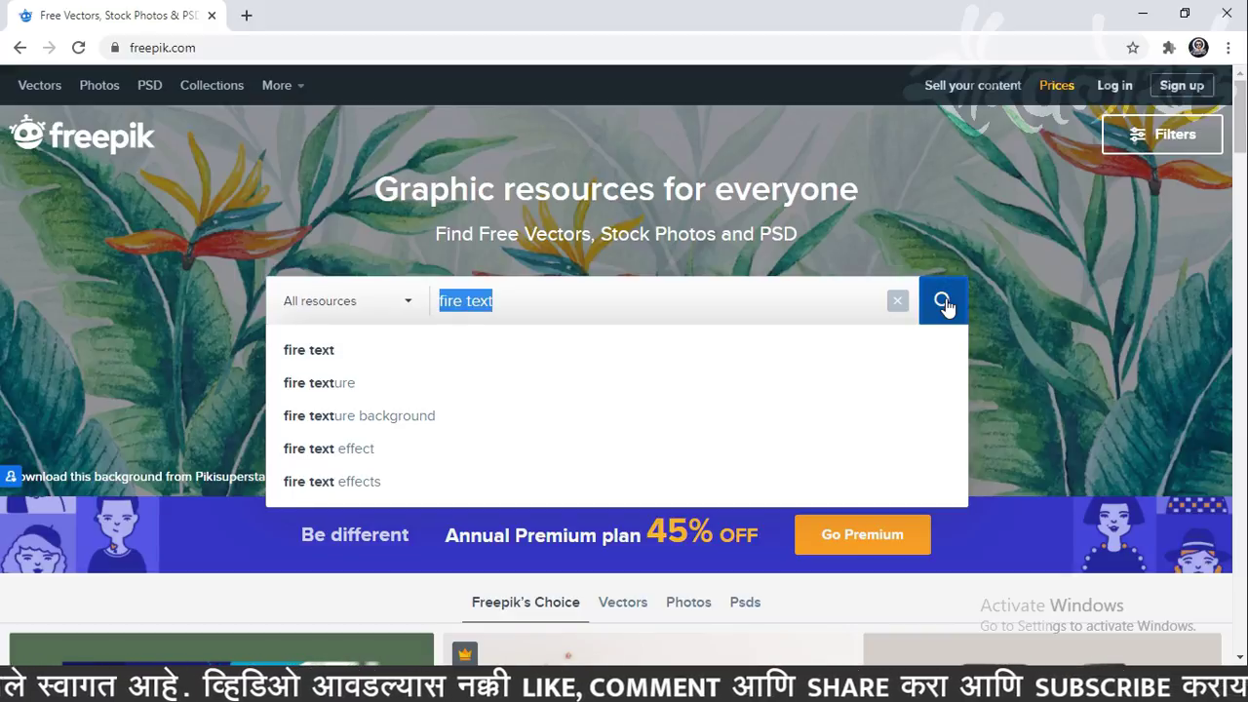
left_click(944, 302)
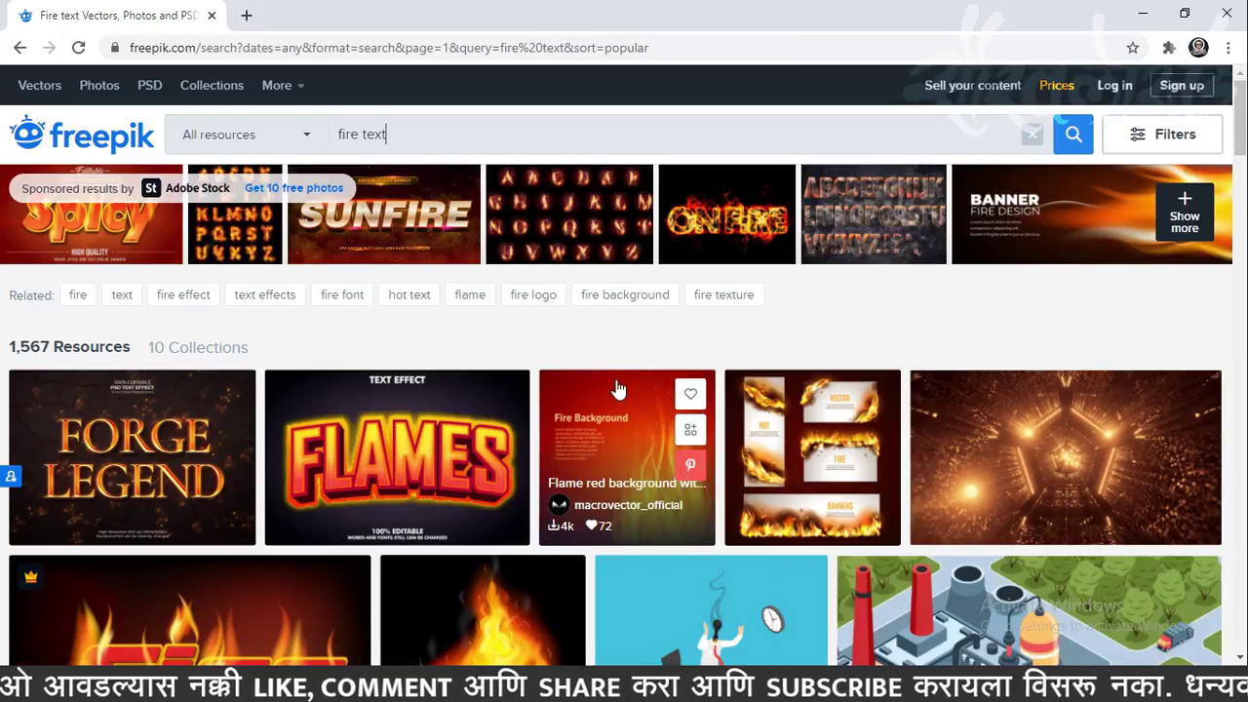
scroll(598, 357, "down", 2)
scroll(599, 357, "down", 4)
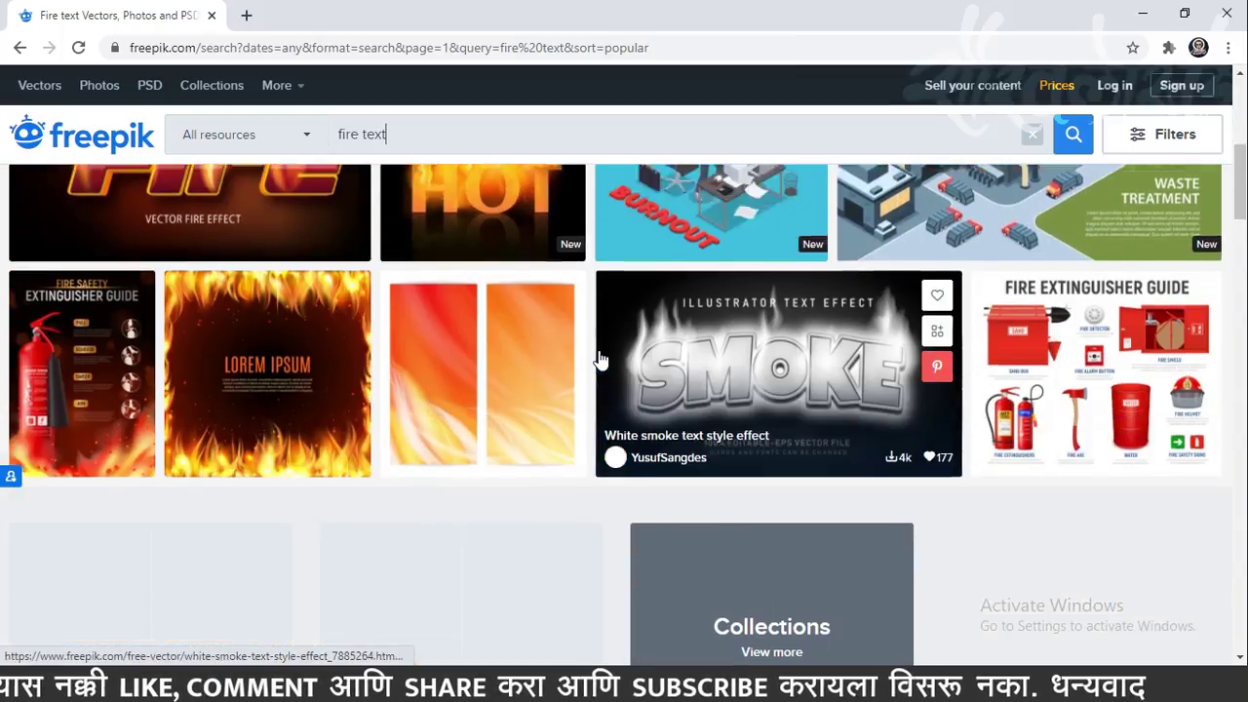
scroll(599, 357, "up", 5)
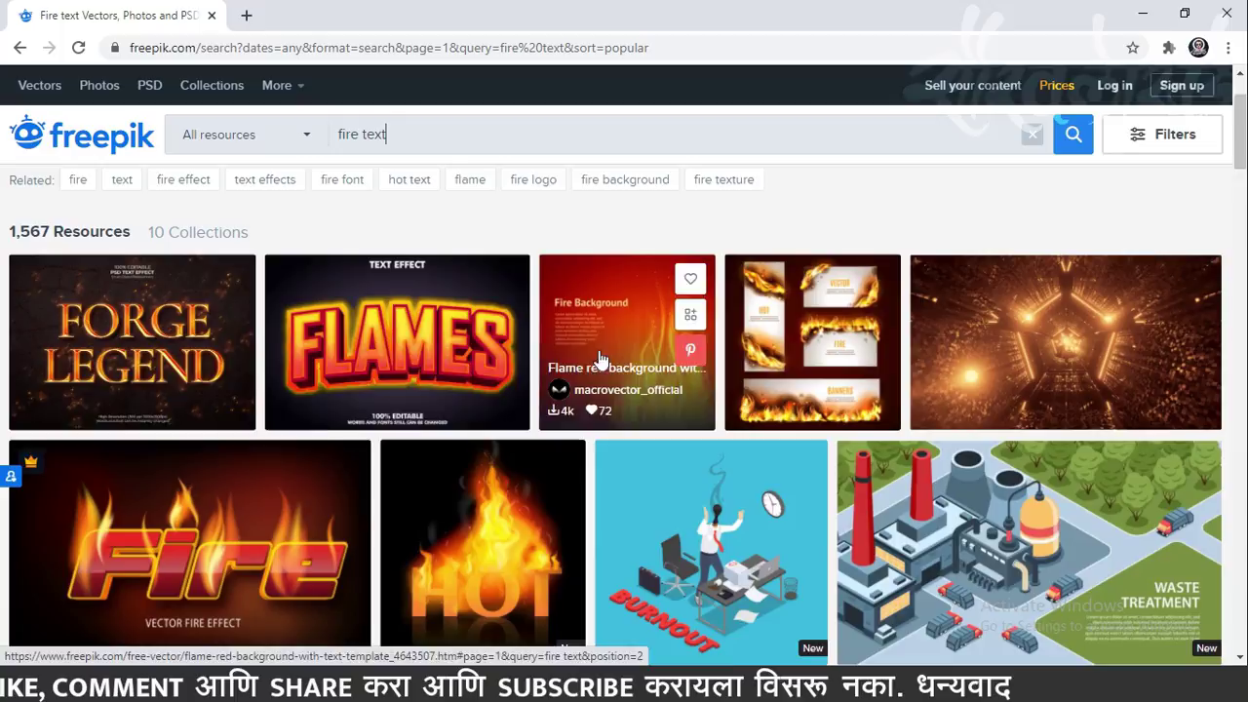
Step: Open the Forge legend text effect page and review its details
left_click(104, 373)
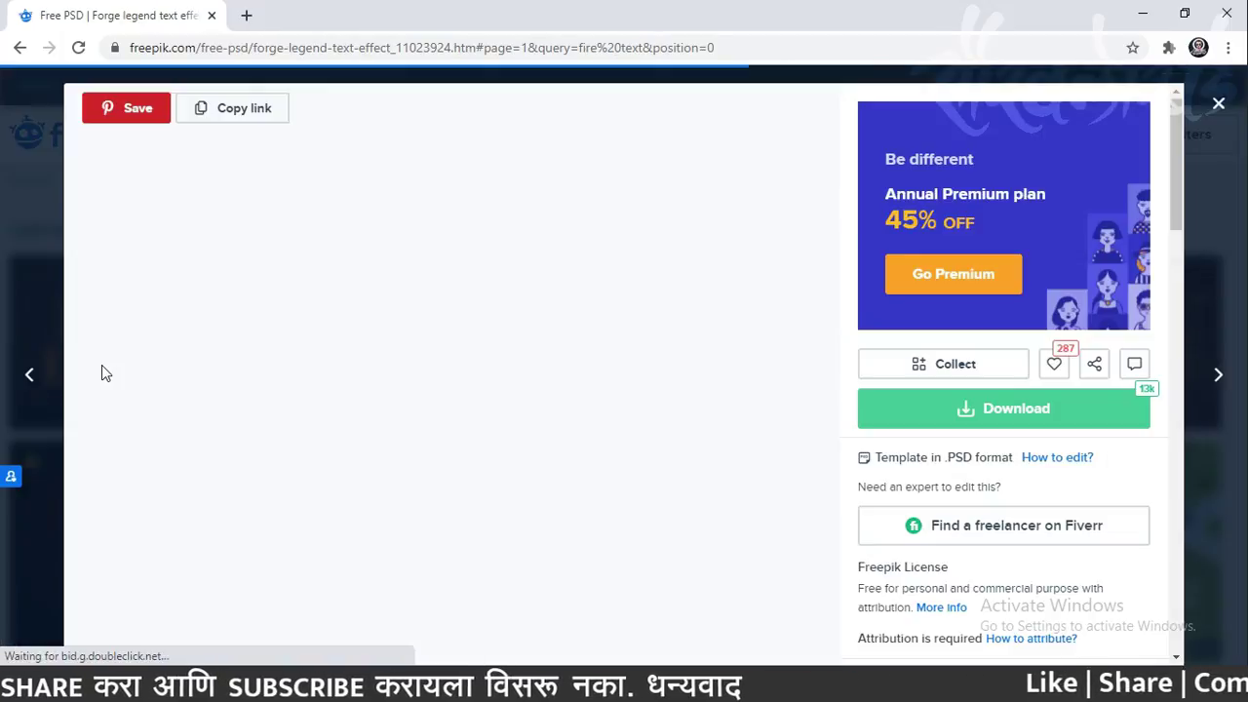
scroll(428, 432, "down", 2)
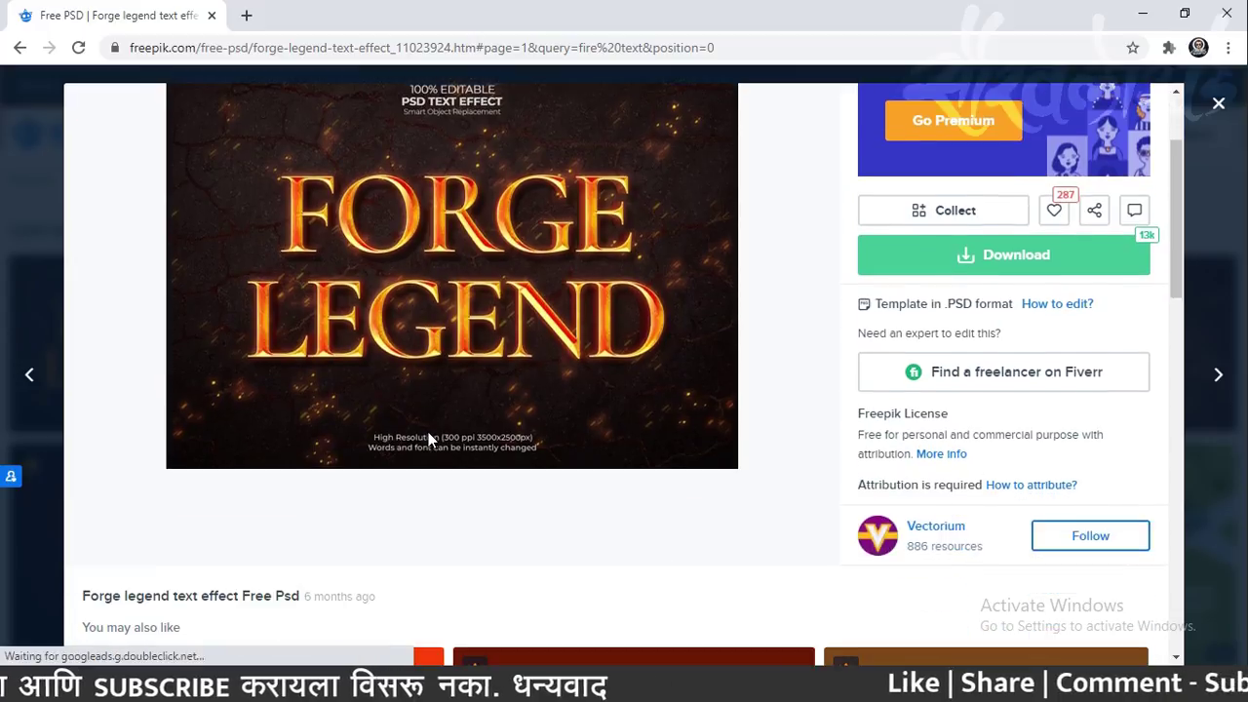
scroll(428, 432, "down", 3)
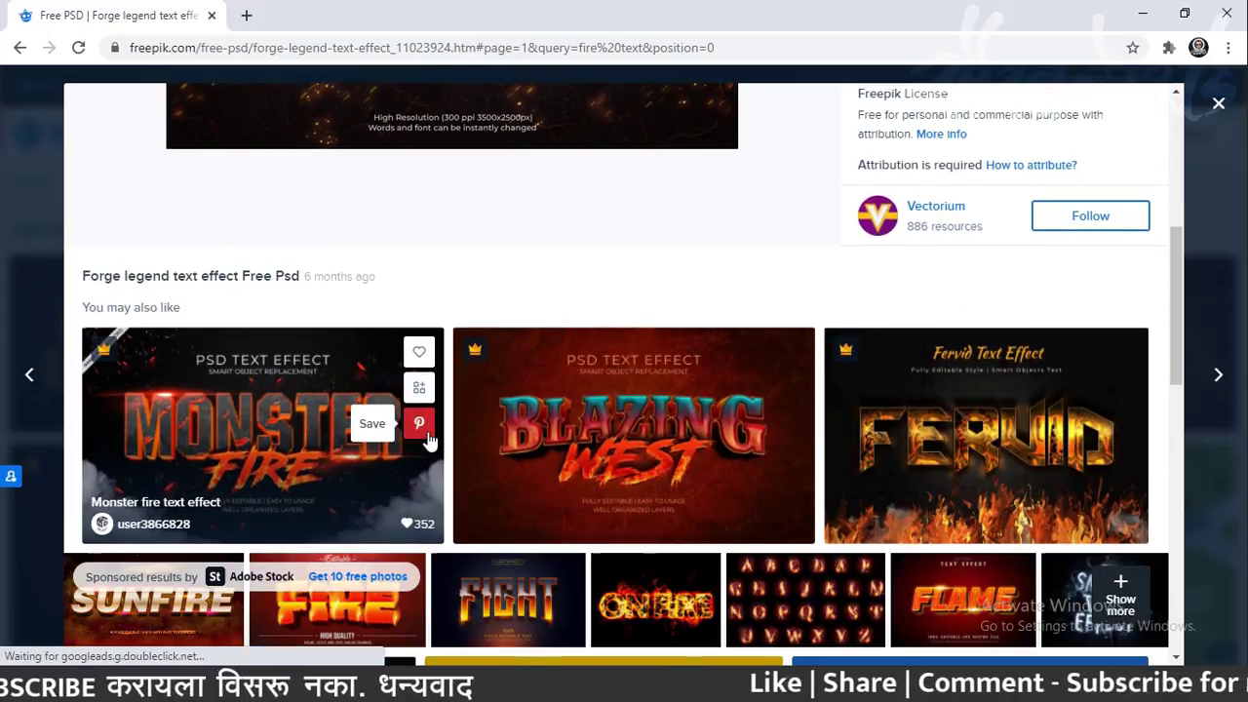
scroll(638, 416, "down", 1)
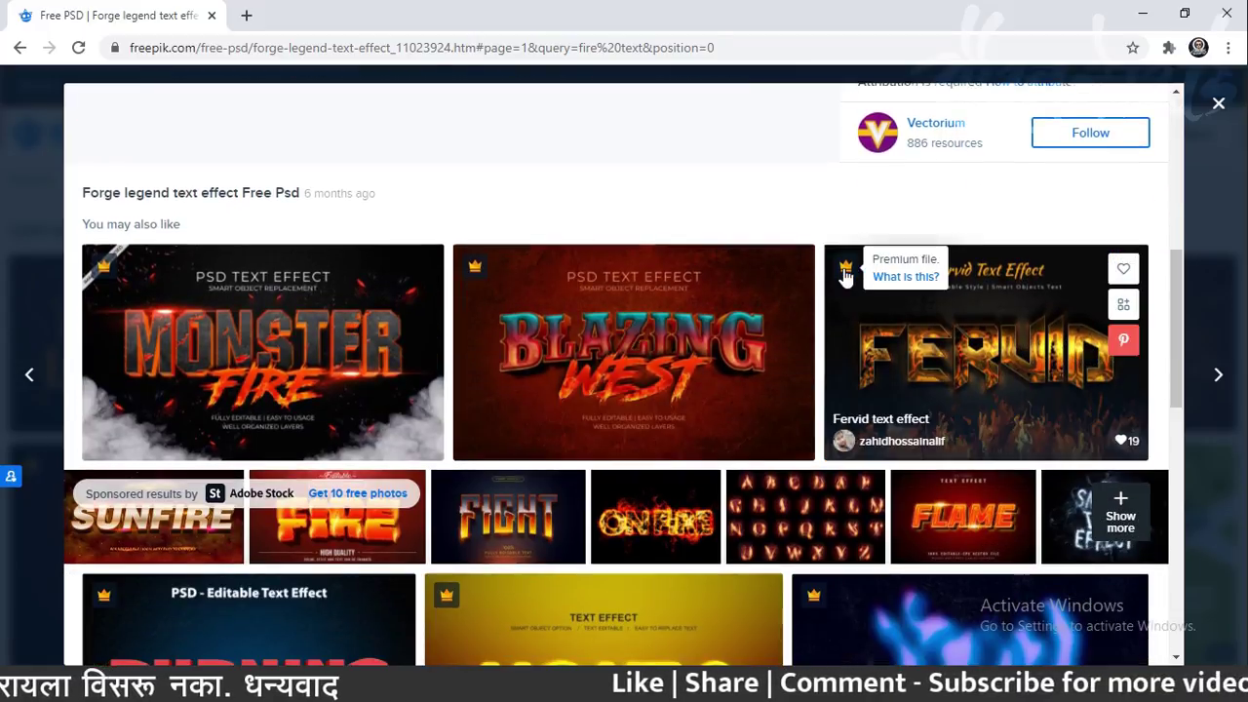
scroll(682, 322, "down", 1)
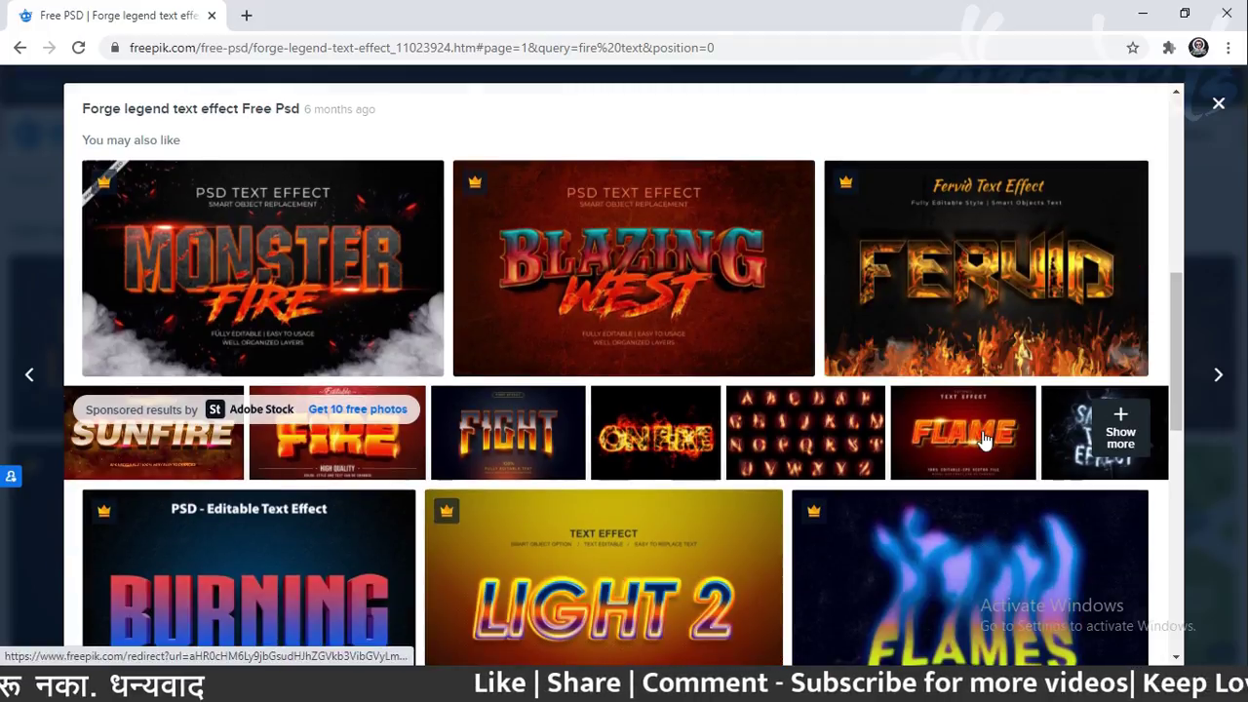
scroll(682, 421, "down", 2)
scroll(256, 445, "down", 2)
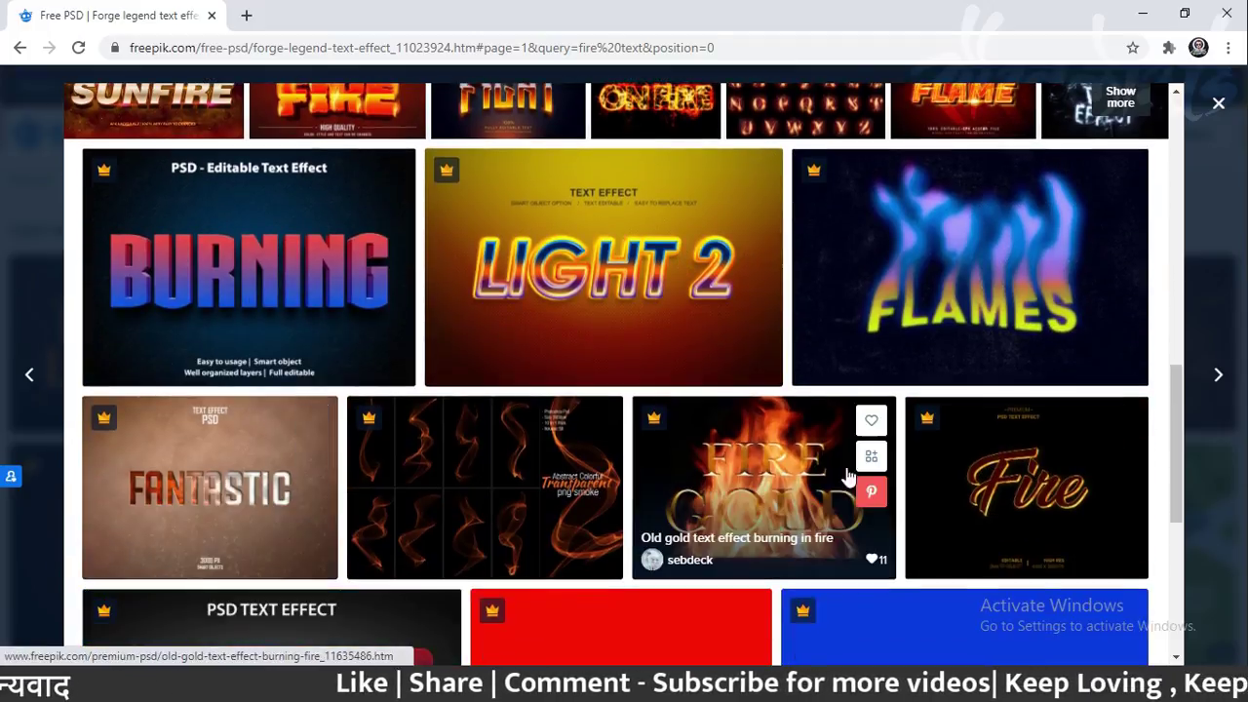
scroll(549, 488, "up", 2)
scroll(549, 485, "up", 3)
scroll(547, 484, "up", 3)
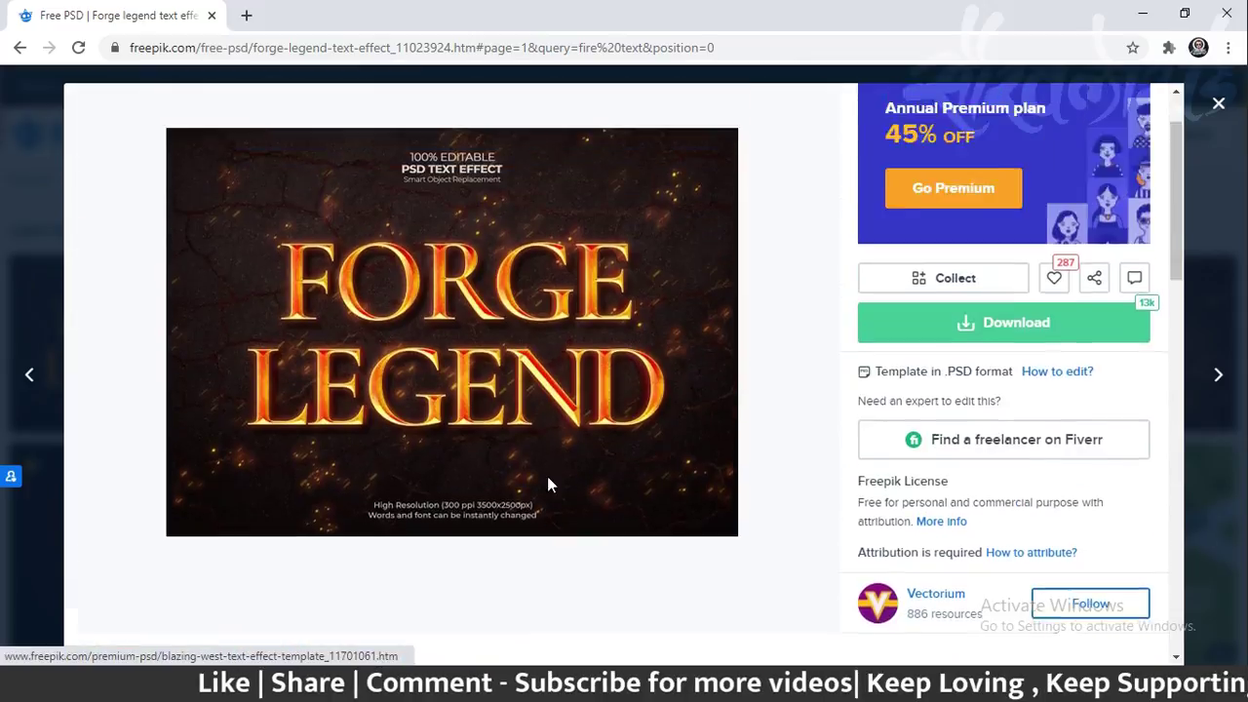
scroll(547, 484, "up", 1)
scroll(781, 418, "down", 1)
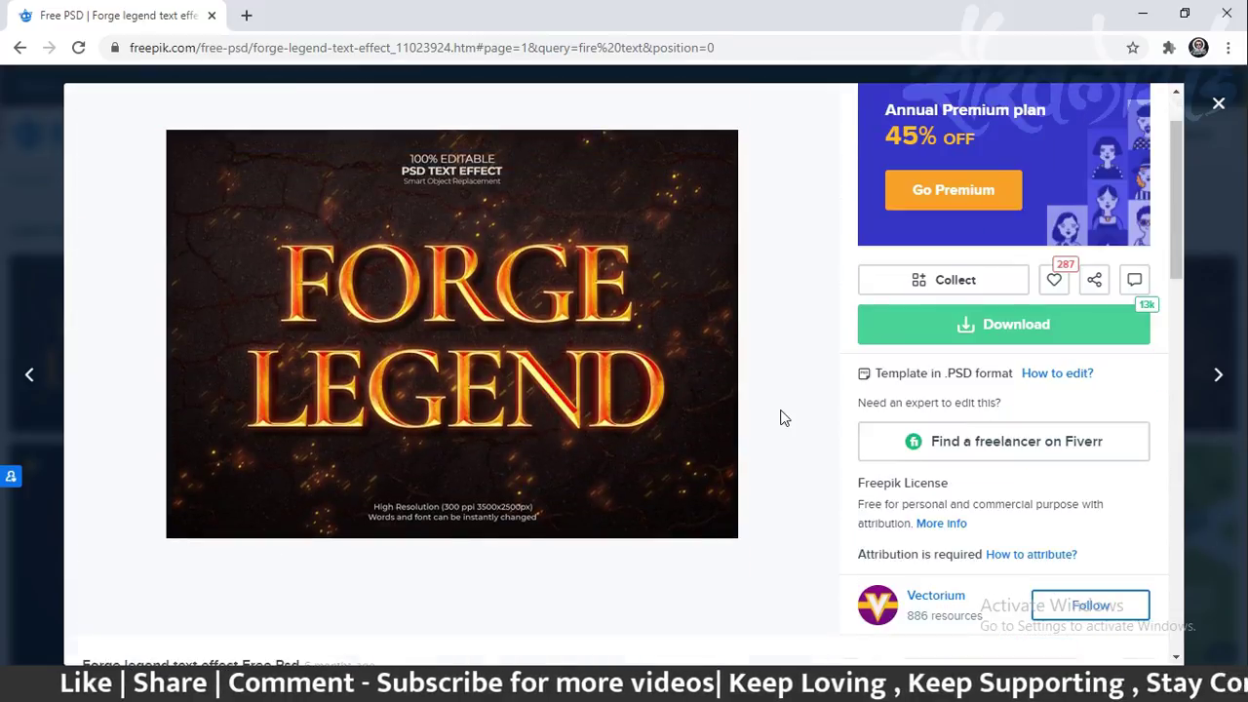
scroll(816, 396, "down", 2)
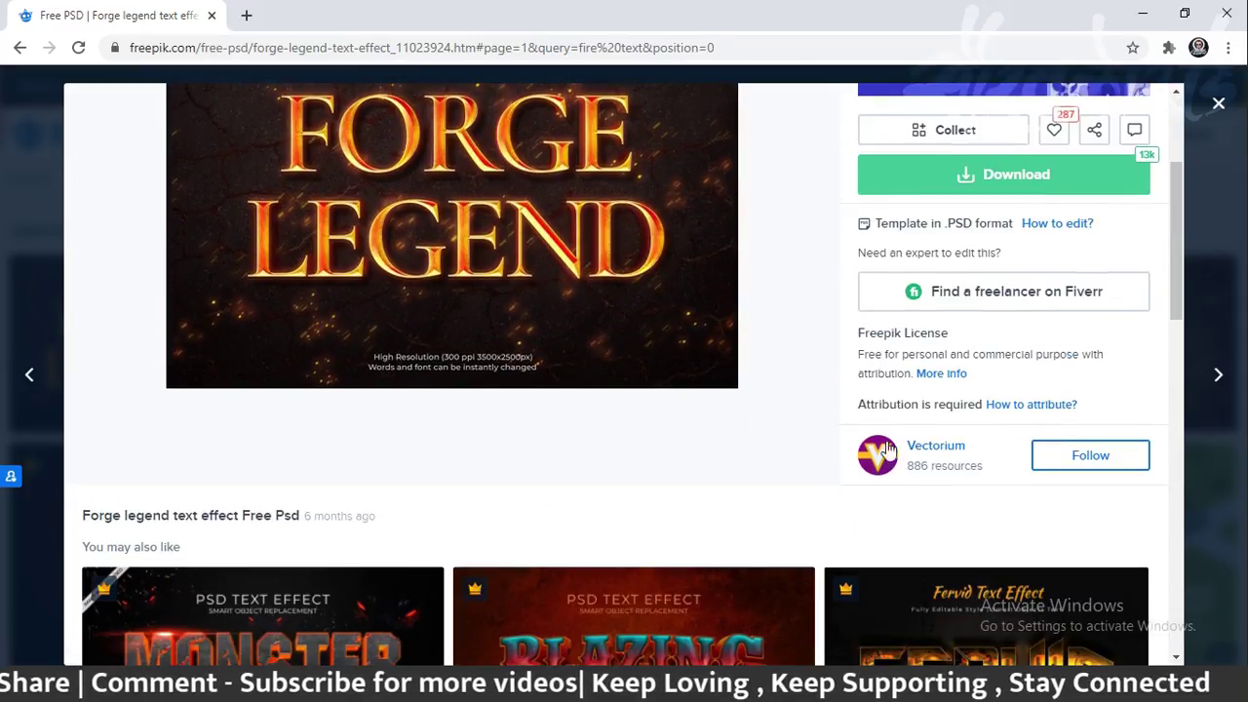
scroll(947, 455, "up", 3)
Step: Start the free Forge legend zip download, closing attribution popups, then pause it
left_click(991, 408)
scroll(989, 401, "down", 2)
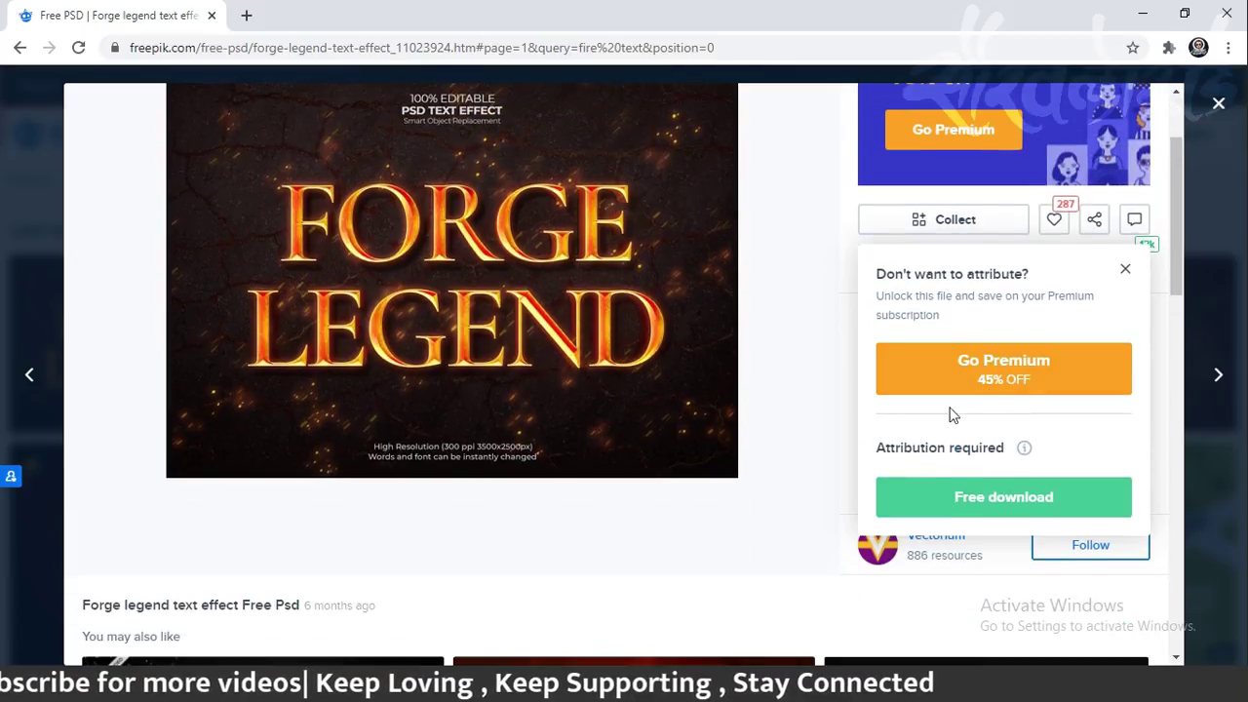
left_click(1016, 450)
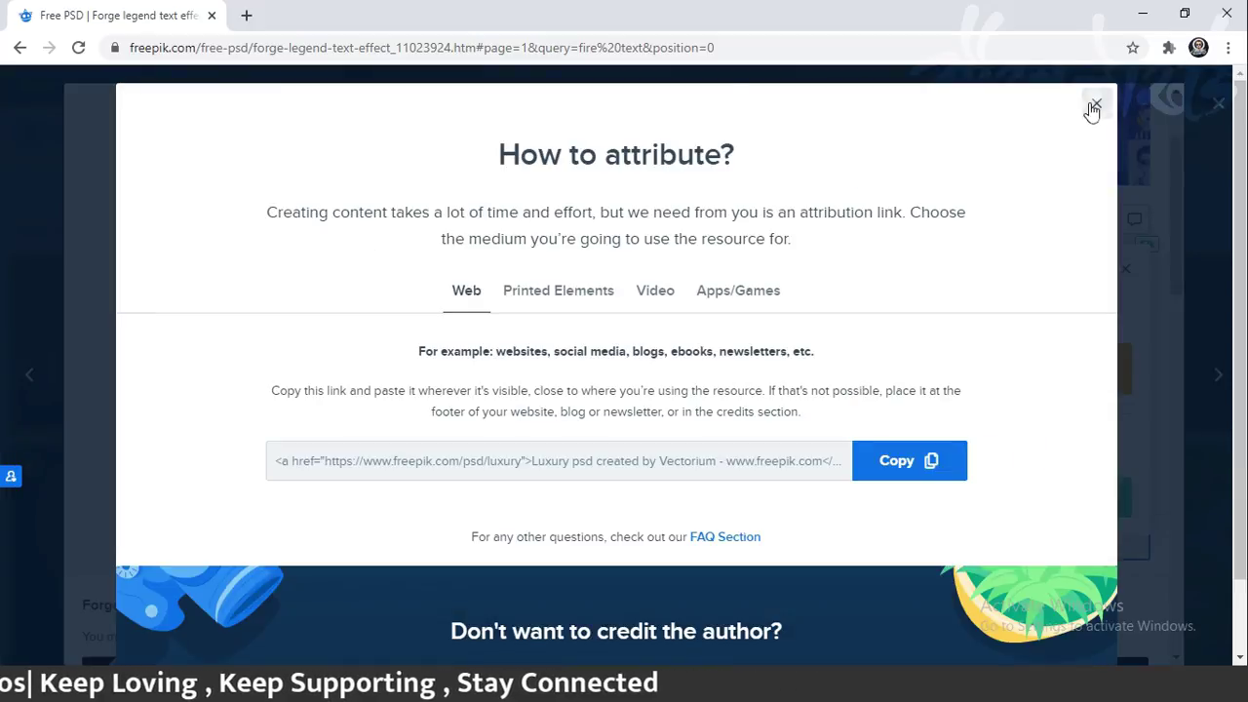
left_click(1095, 104)
left_click(942, 499)
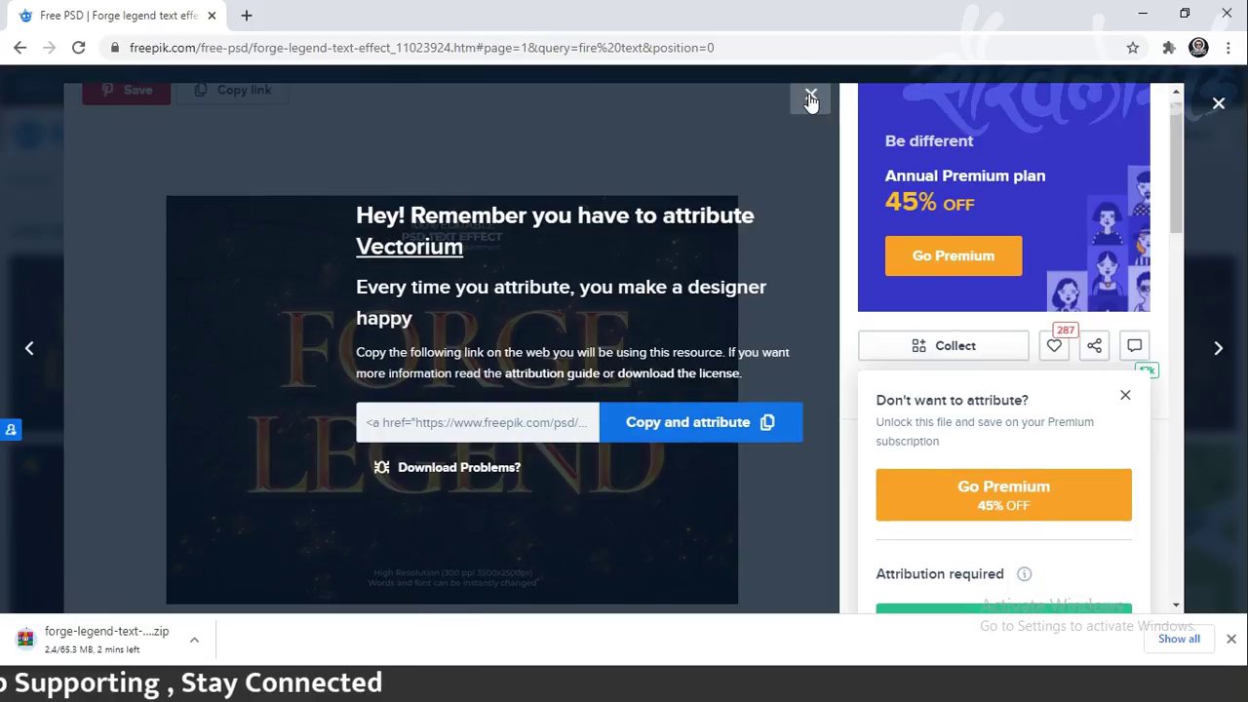
left_click(810, 99)
left_click(198, 639)
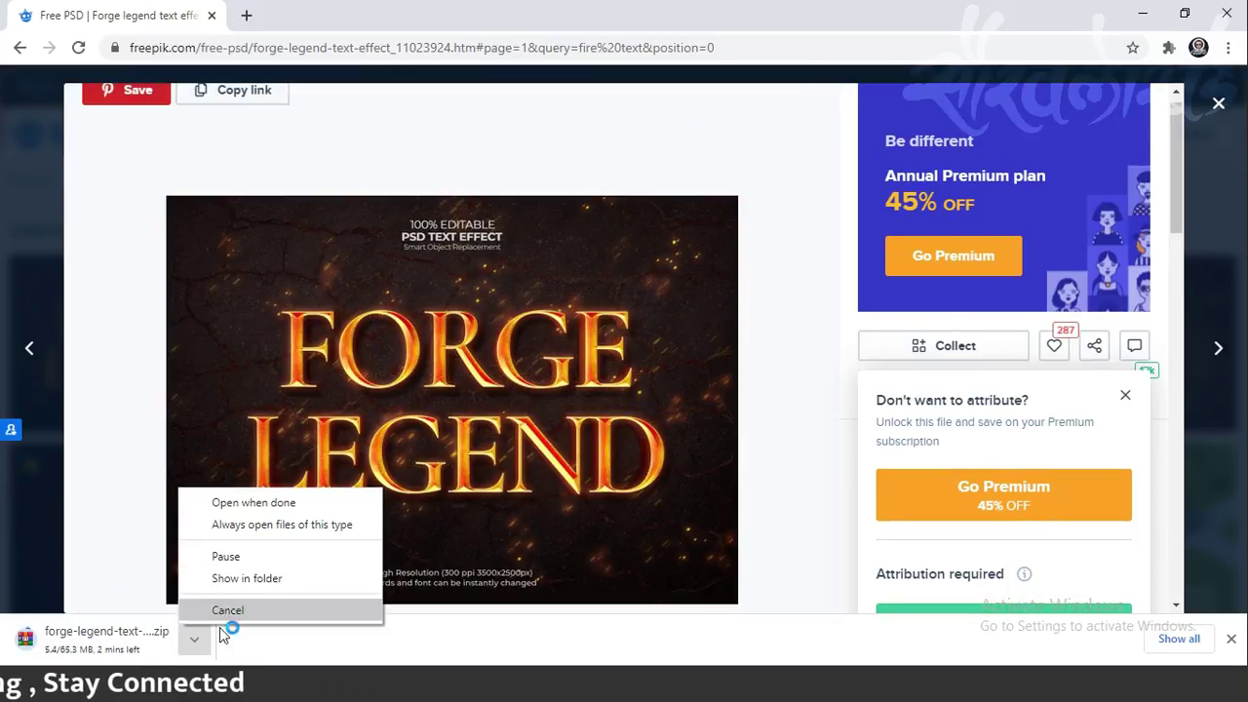
left_click(298, 564)
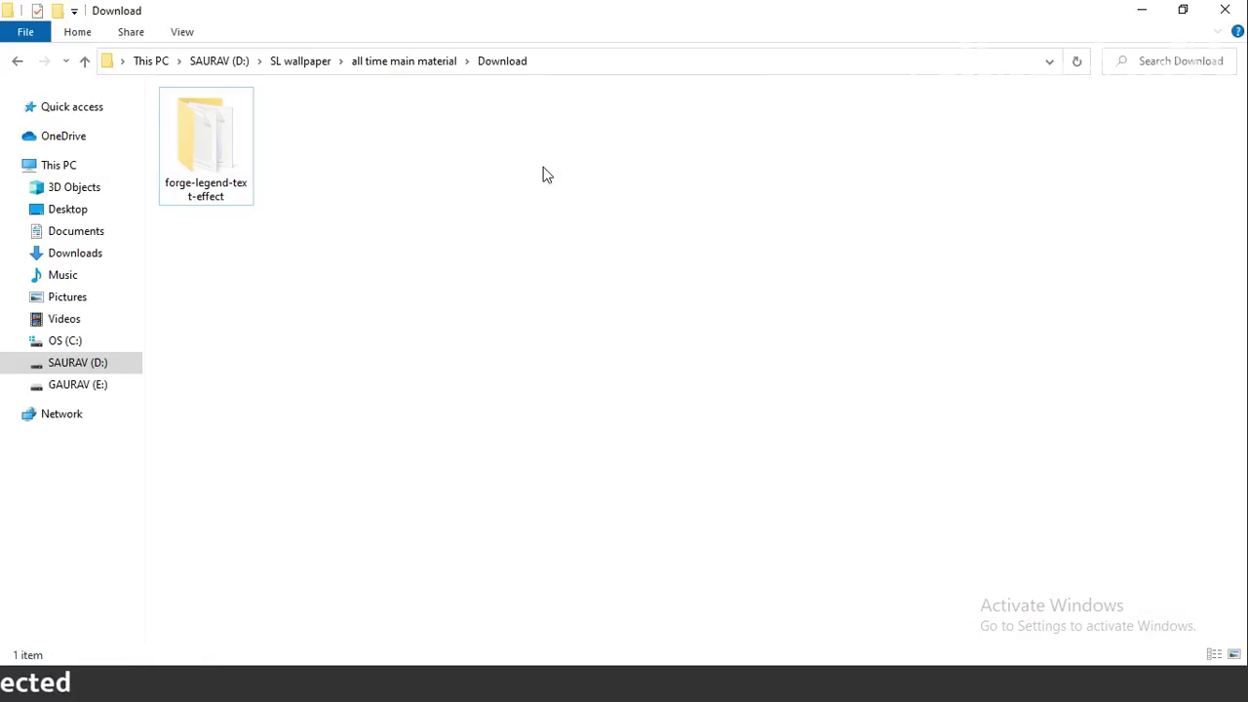
Step: Refresh the Download folder and check the forge-legend-text-effect folder's size details
right_click(543, 172)
left_click(615, 238)
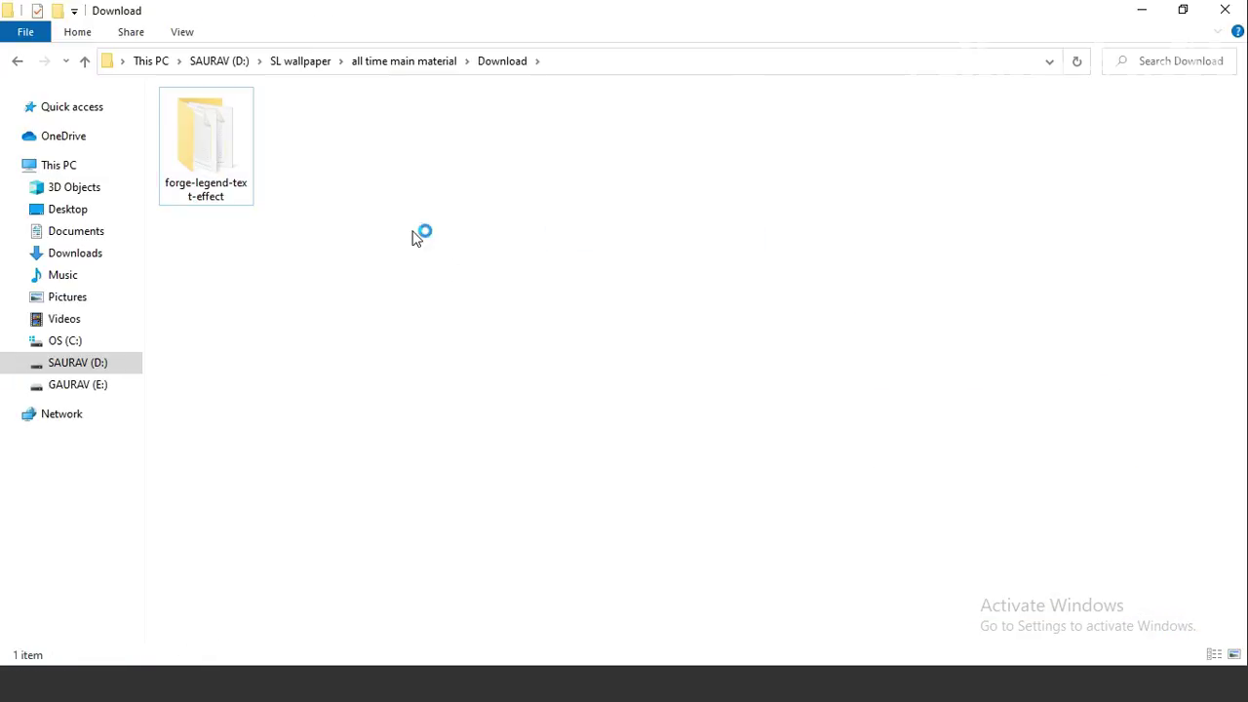
left_click(252, 174)
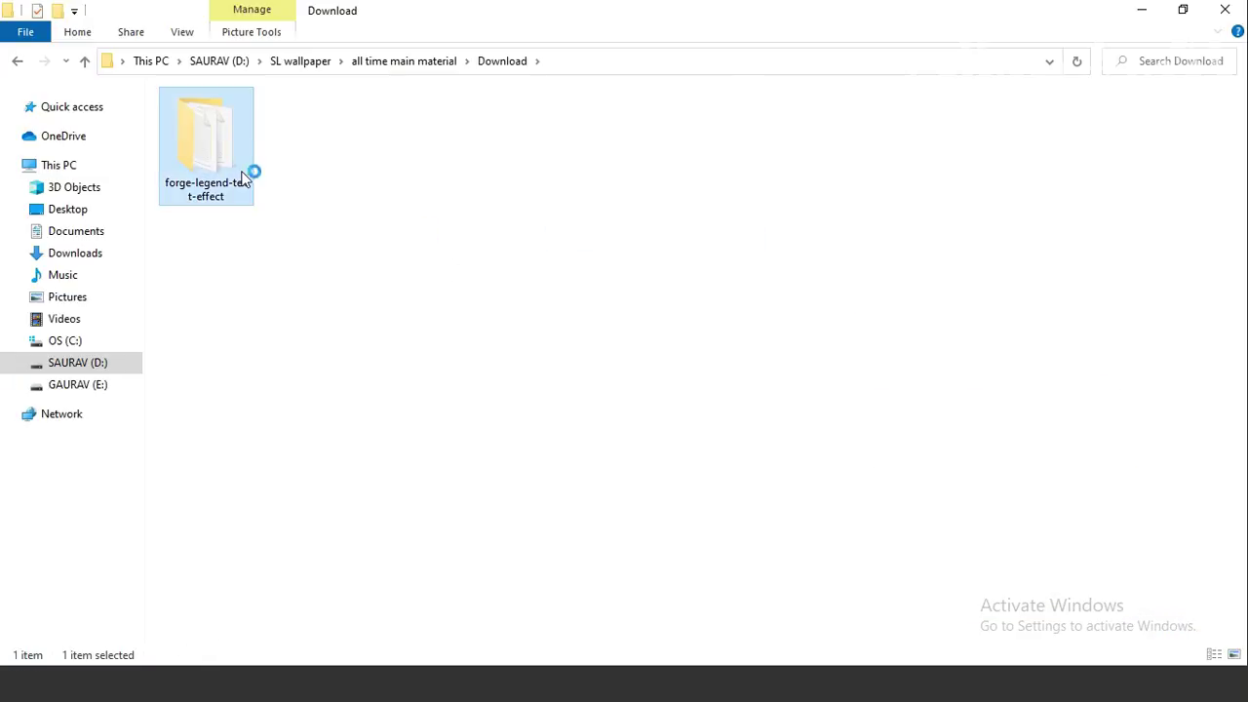
right_click(243, 173)
left_click(290, 652)
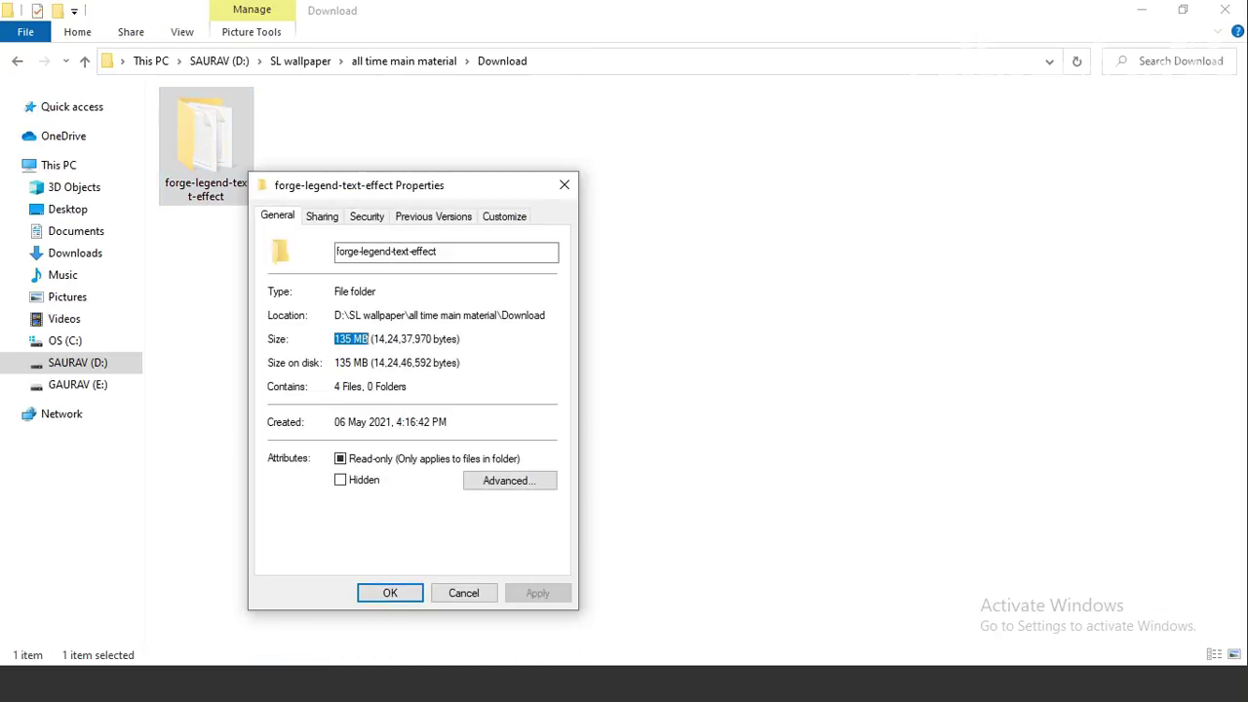
left_click(365, 592)
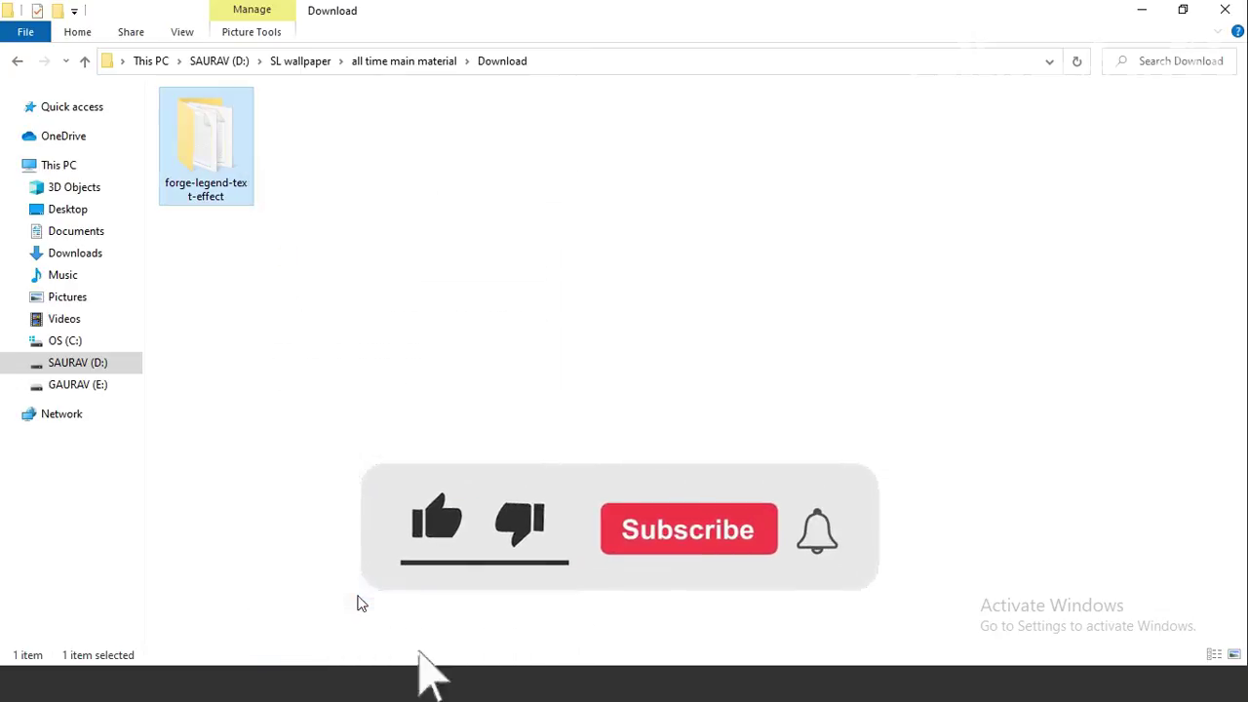
Step: Open the forge-legend-text-effect folder and select its four files
scroll(205, 181, "up", 2)
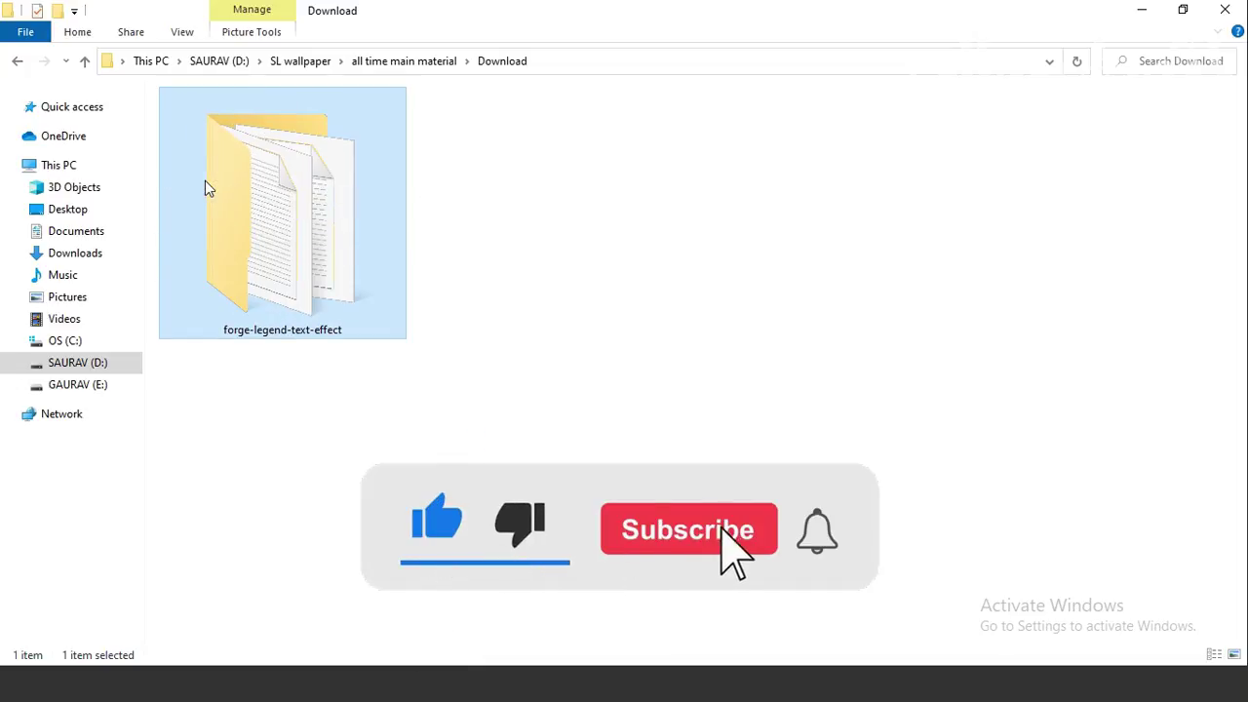
left_click_drag(503, 243, 244, 353)
right_click(318, 188)
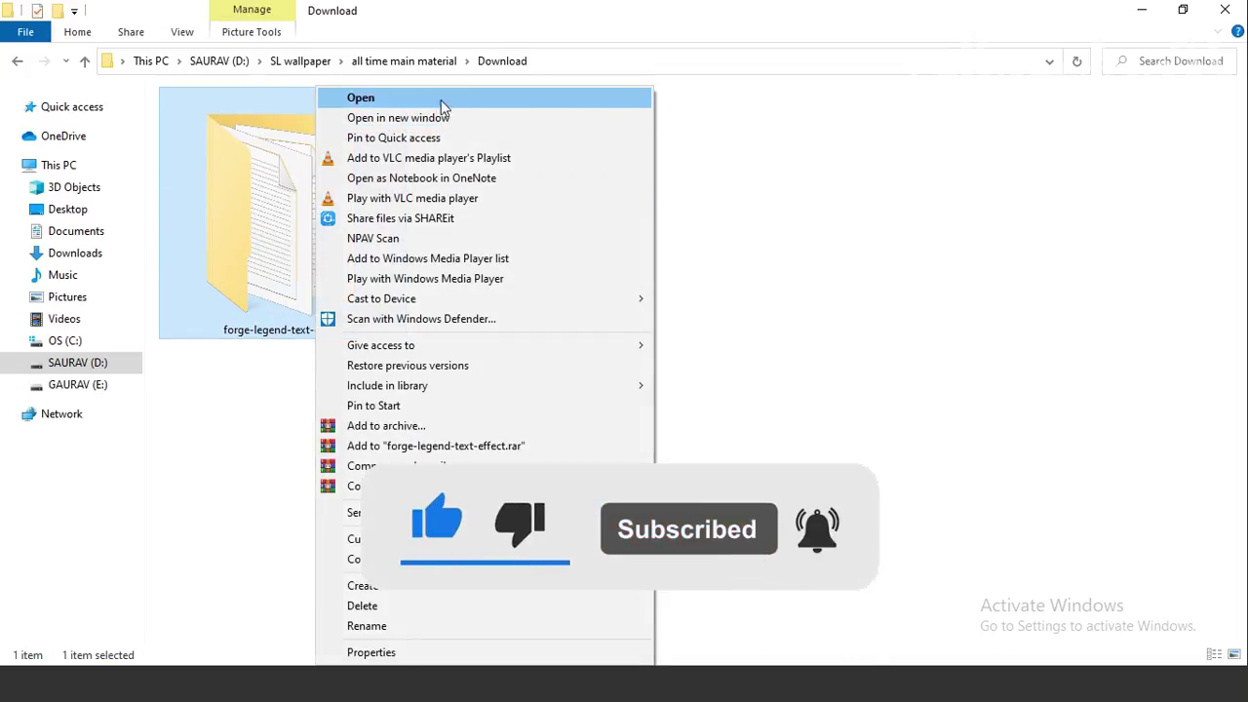
left_click(436, 101)
scroll(437, 107, "up", 3)
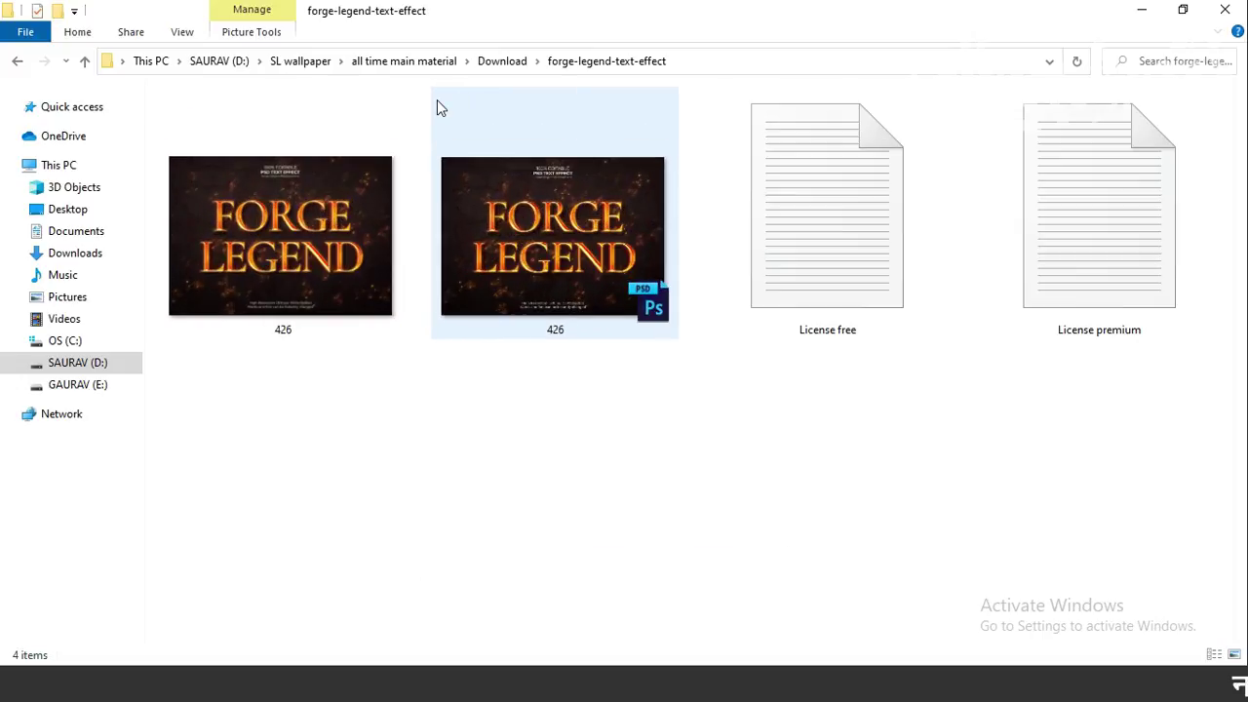
left_click_drag(343, 465, 1081, 286)
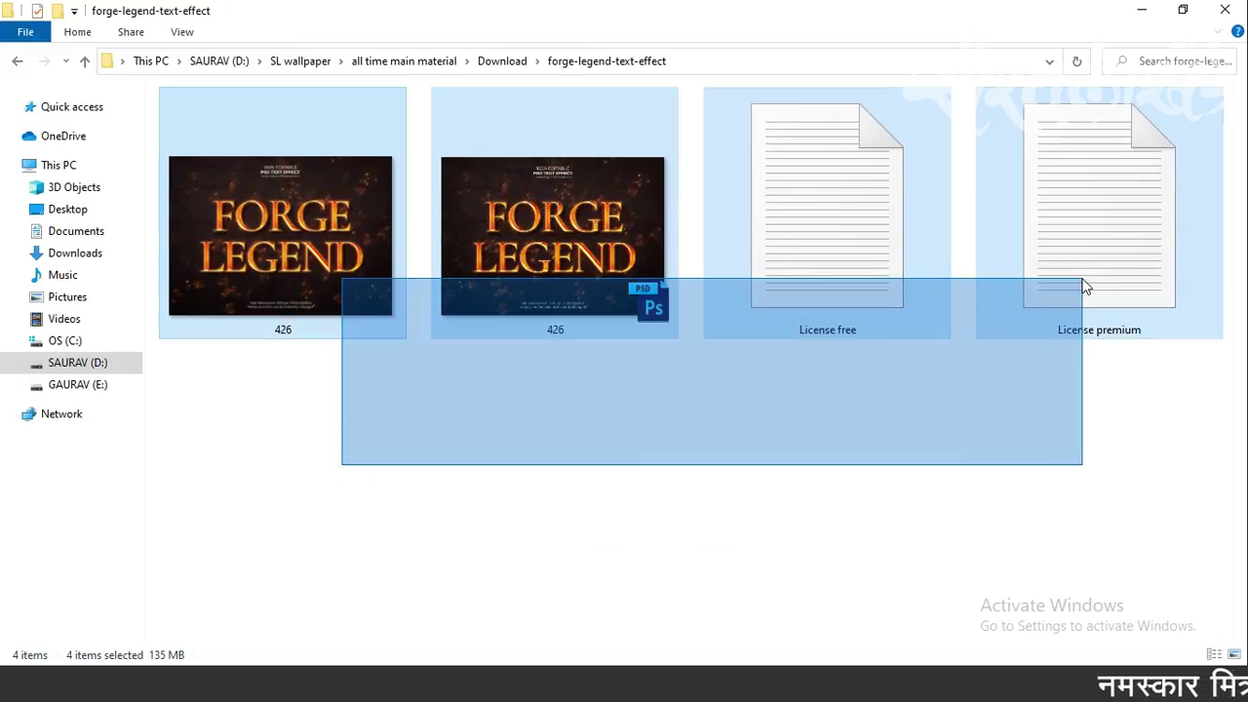
Step: Review the 426 PSD file's properties, then select the 426 preview image
left_click_drag(490, 407, 573, 273)
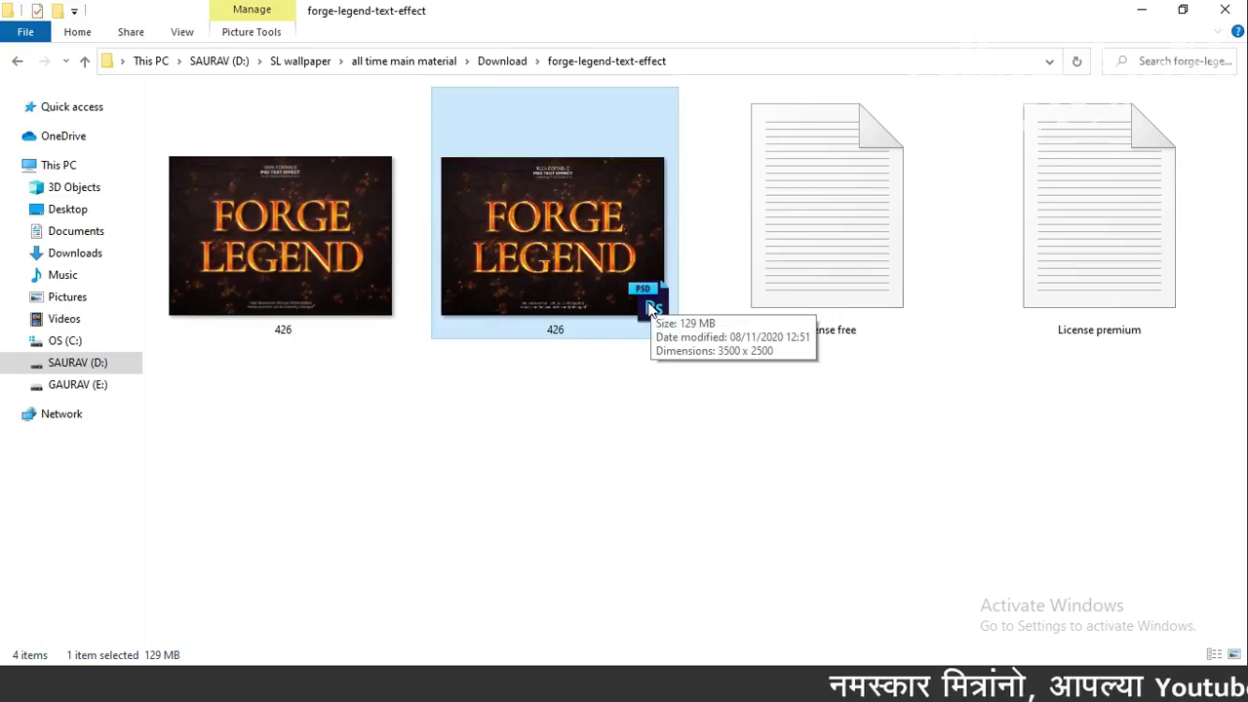
right_click(519, 217)
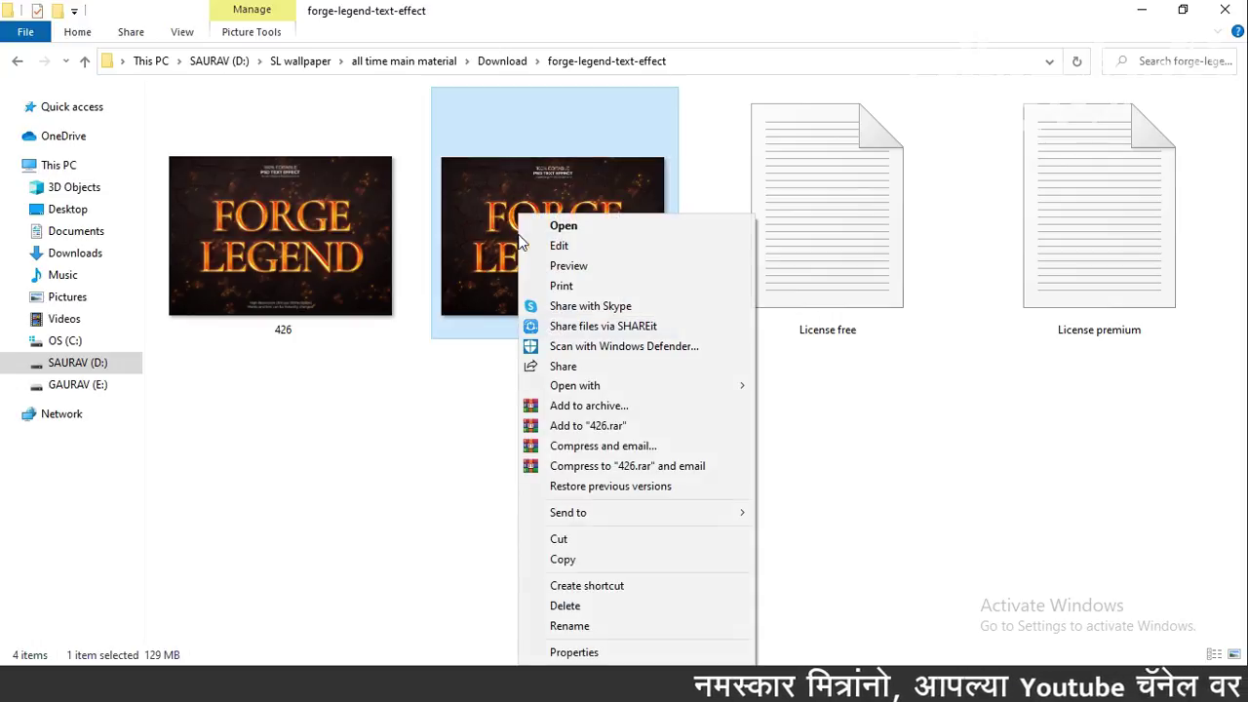
left_click(558, 653)
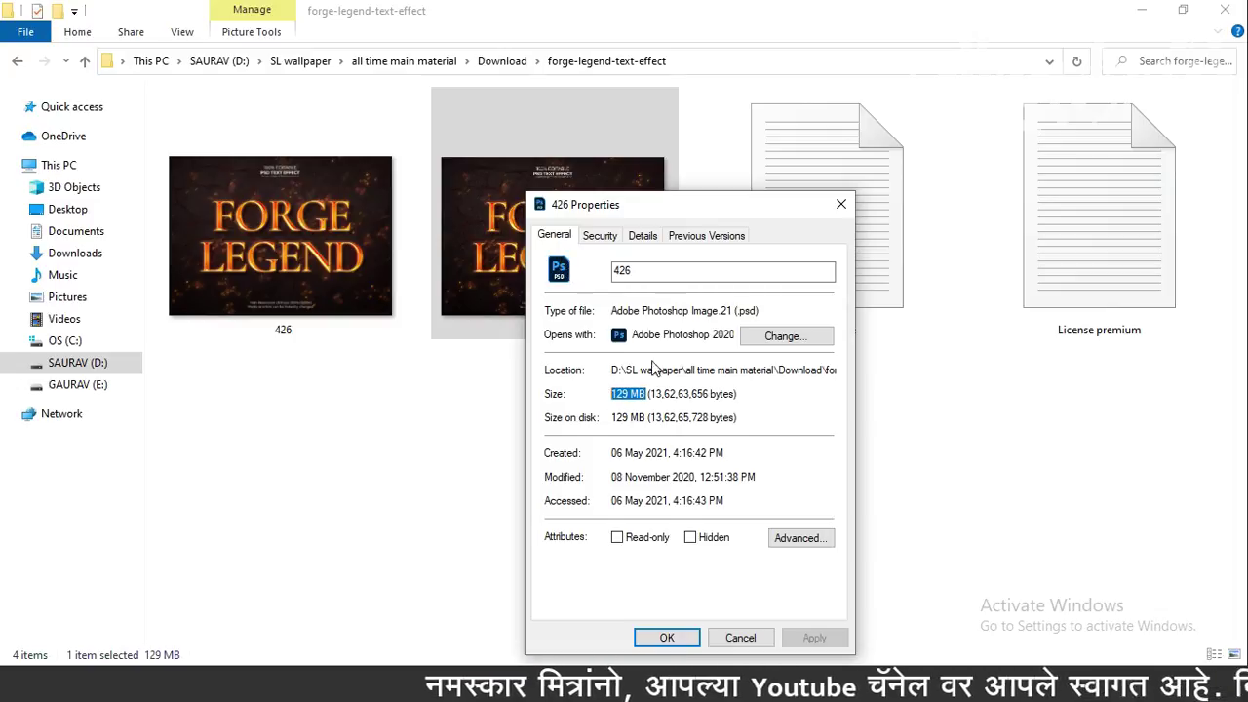
left_click(642, 236)
left_click(558, 236)
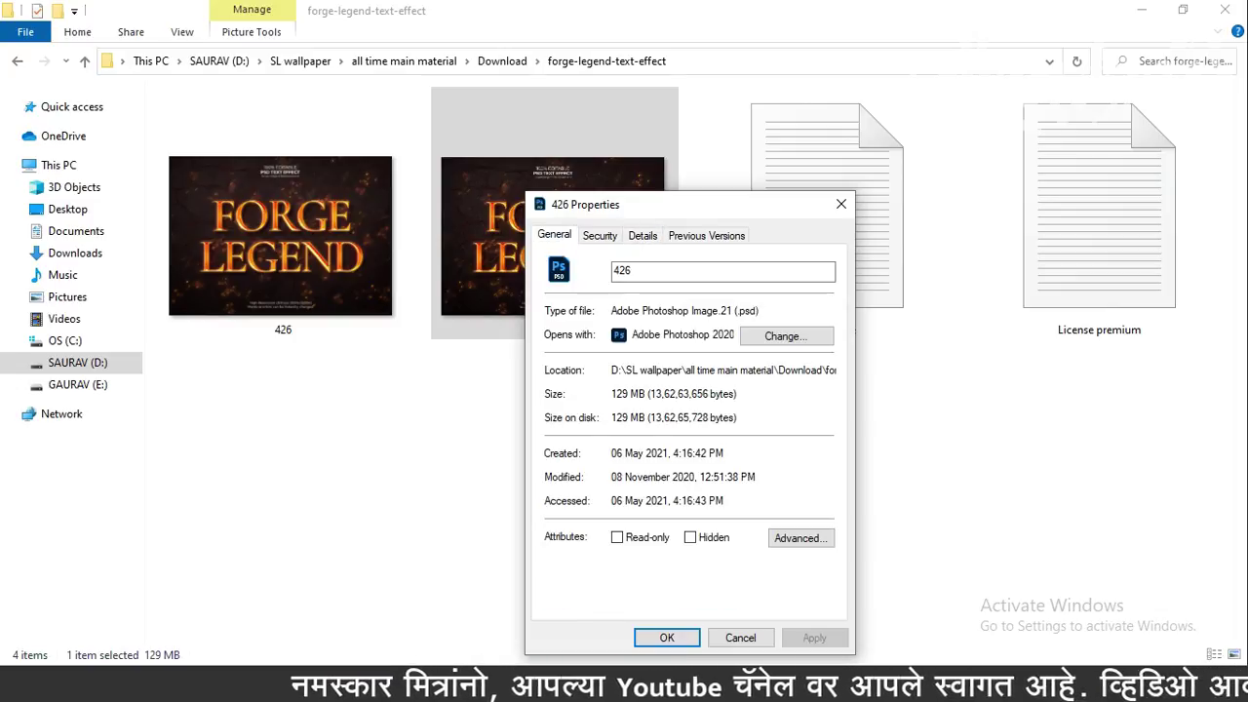
left_click(740, 637)
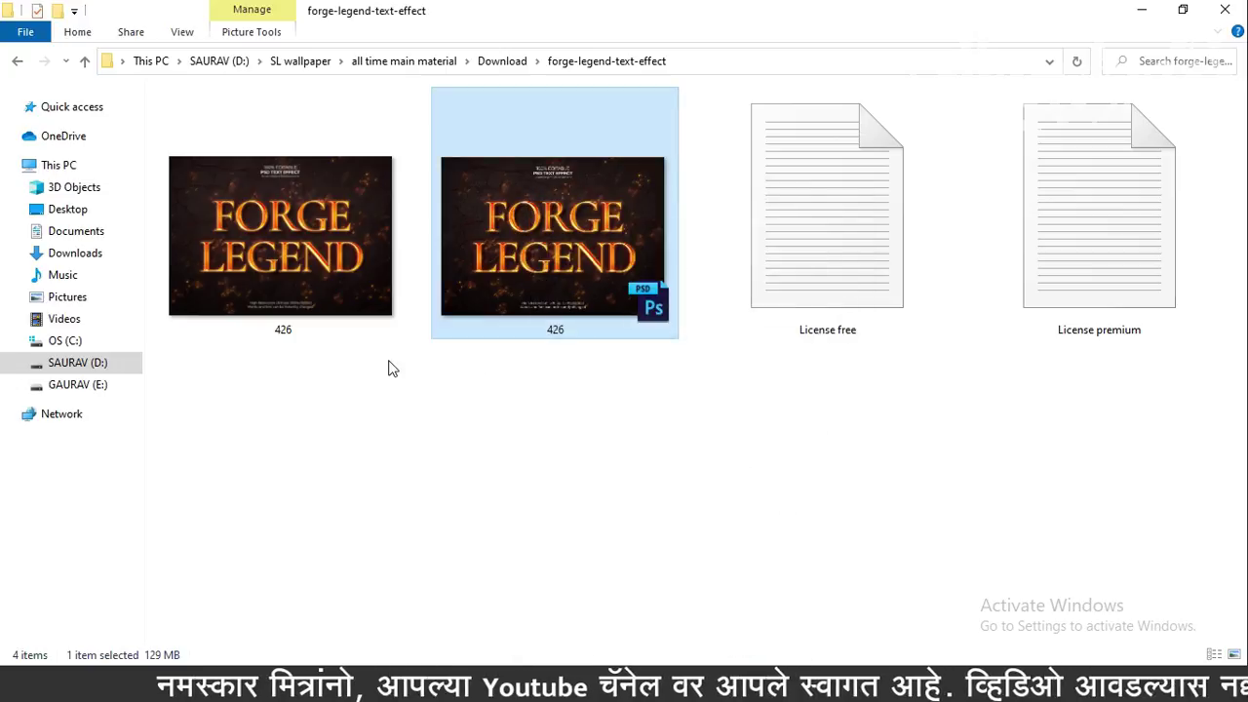
left_click(274, 286)
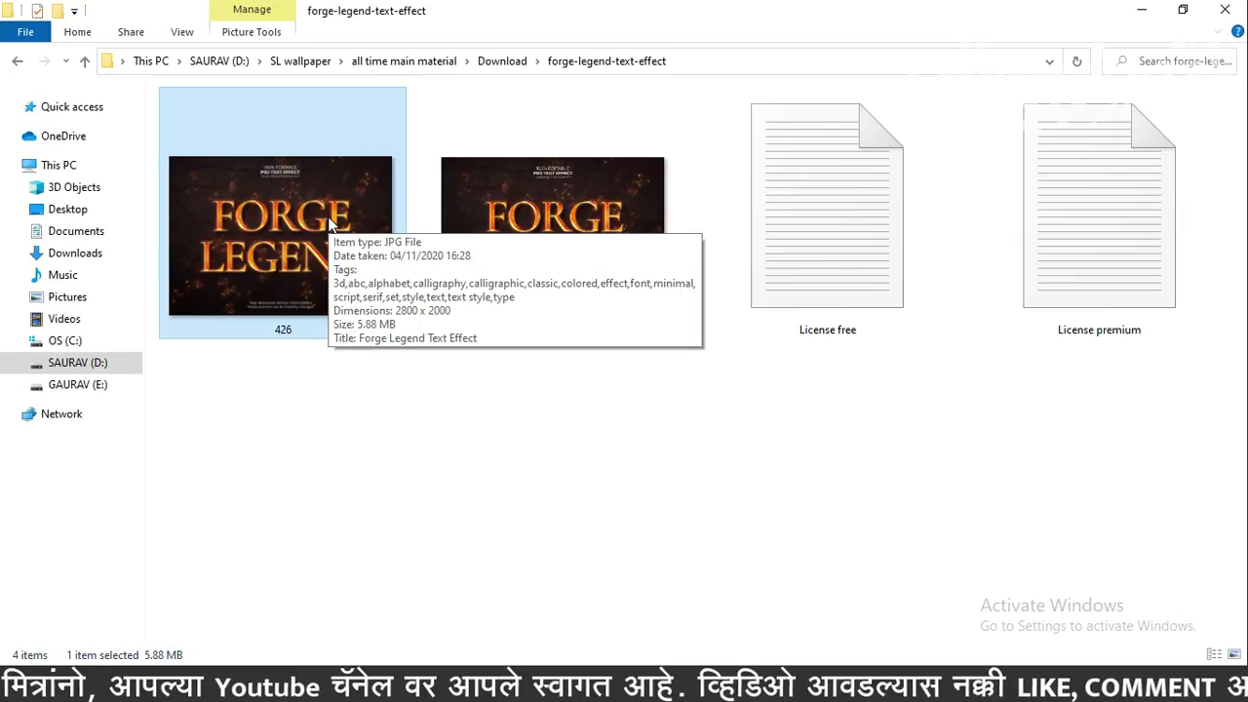
left_click(830, 280)
double_click(831, 281)
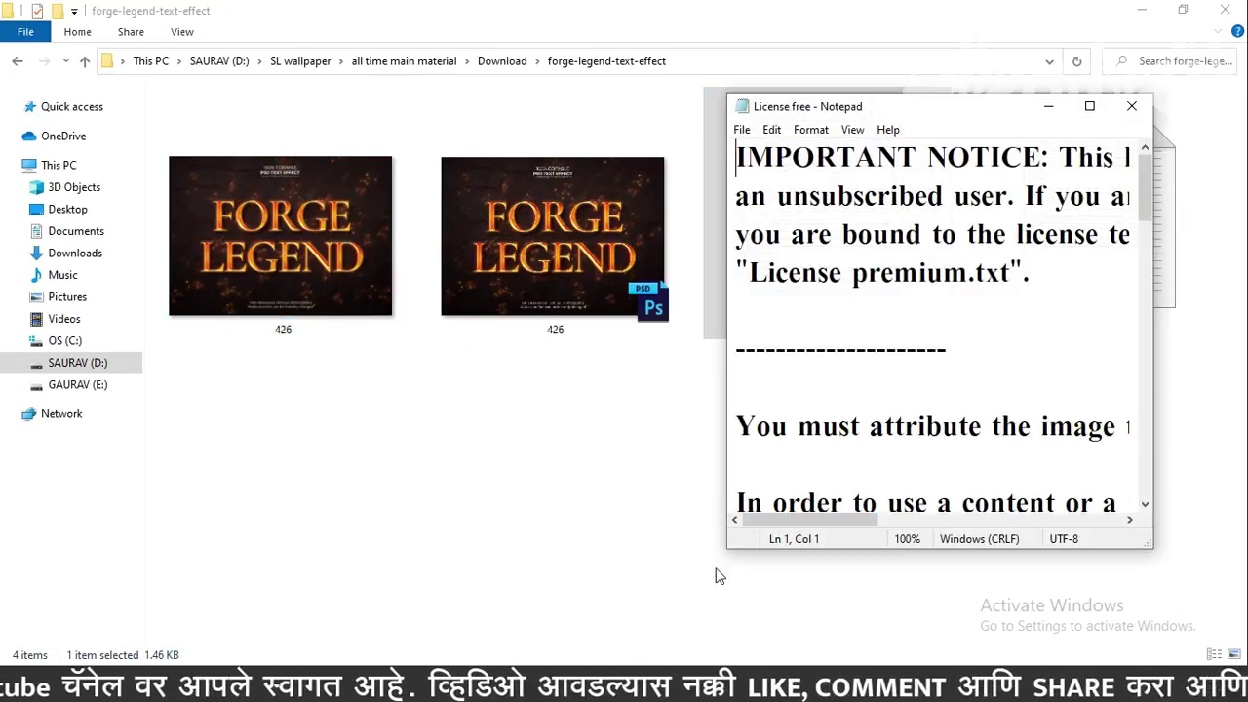
left_click_drag(724, 552, 69, 529)
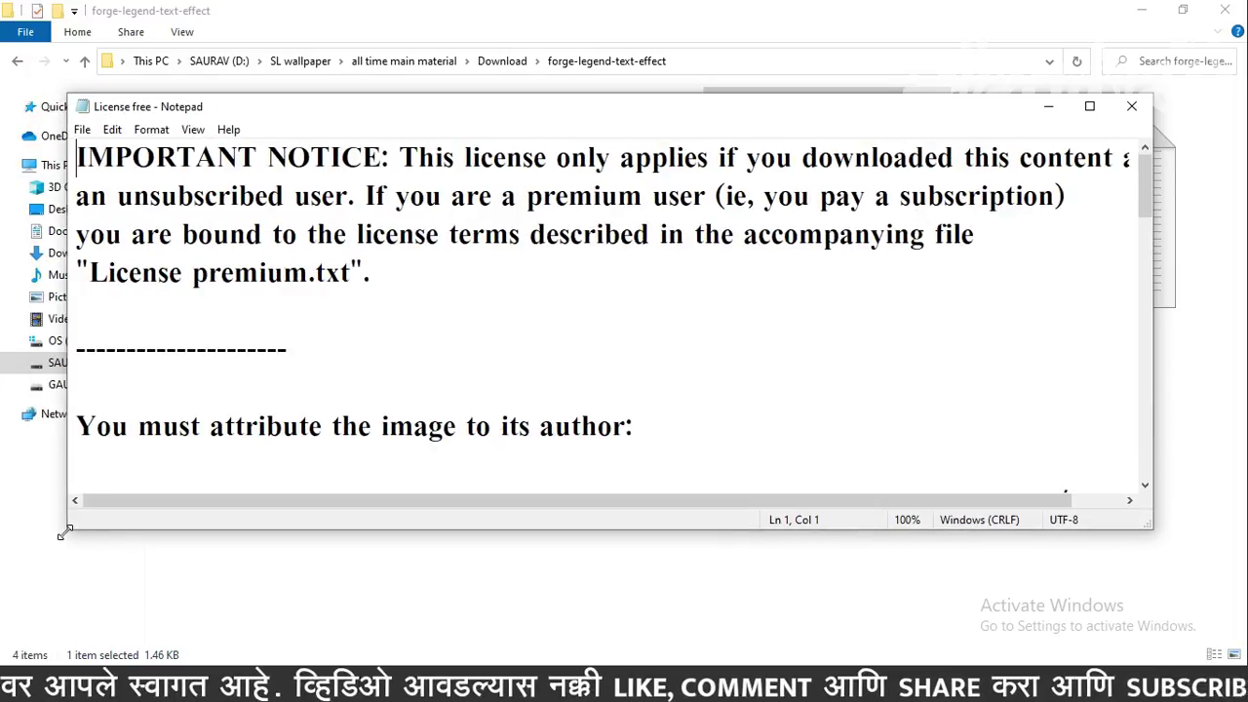
scroll(1064, 493, "down", 1)
left_click(1089, 105)
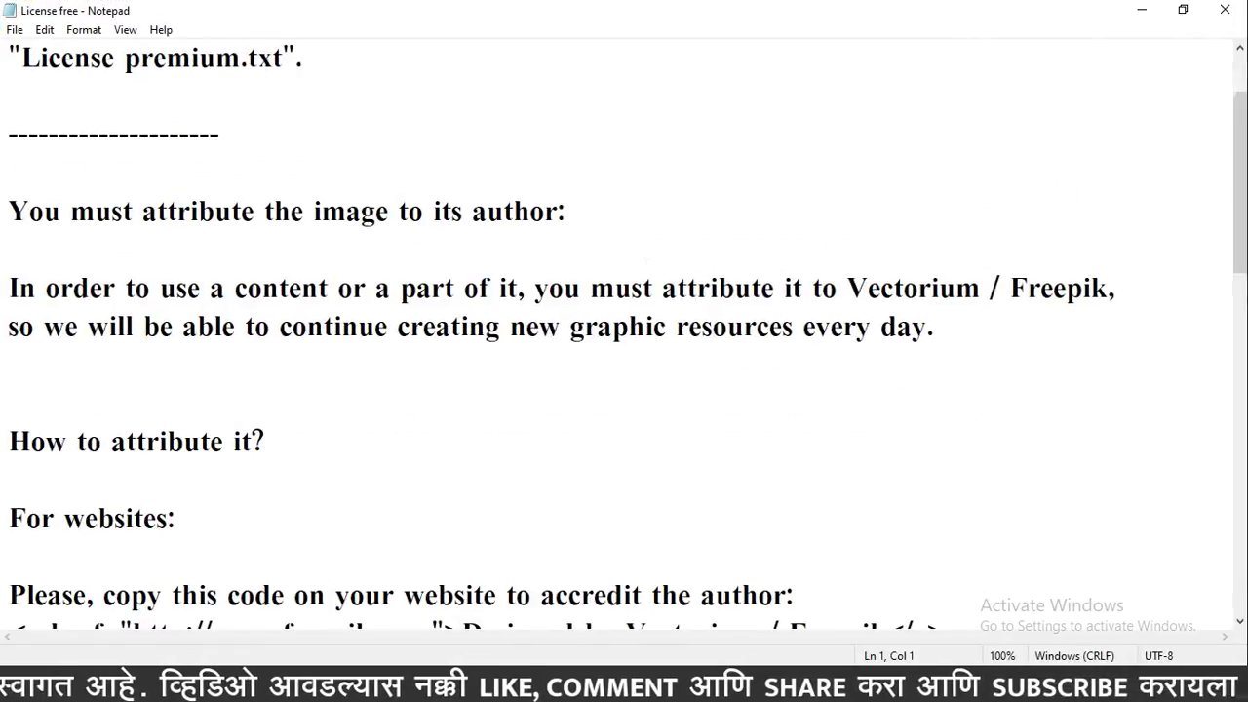
scroll(646, 265, "up", 1)
left_click_drag(12, 60, 326, 182)
left_click(326, 181)
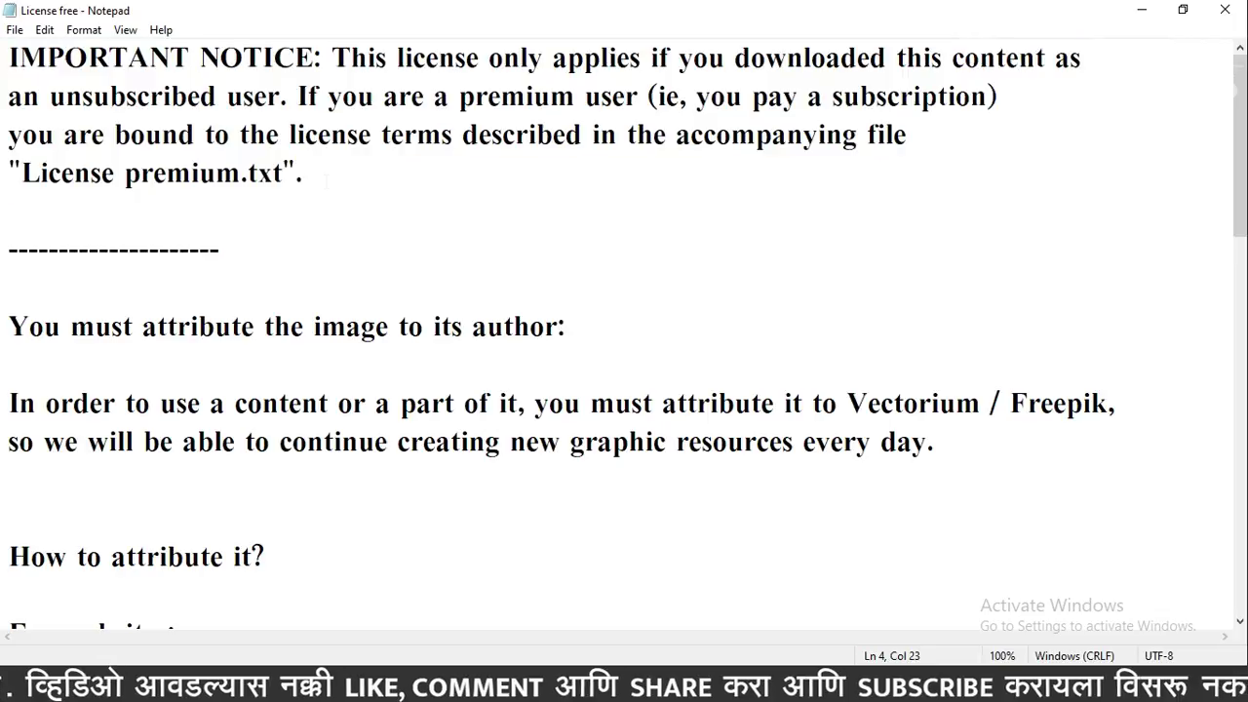
scroll(326, 181, "down", 1)
scroll(326, 181, "down", 1)
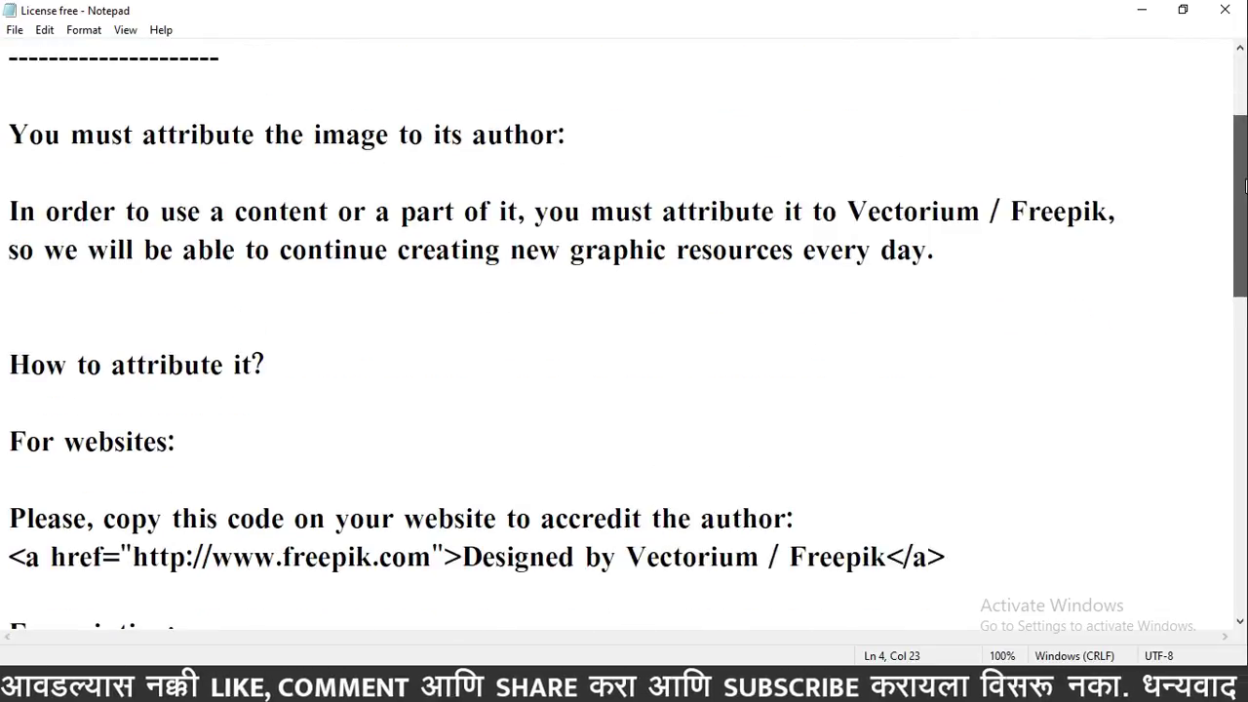
scroll(326, 181, "down", 2)
scroll(221, 289, "down", 2)
scroll(220, 290, "down", 3)
scroll(220, 289, "down", 2)
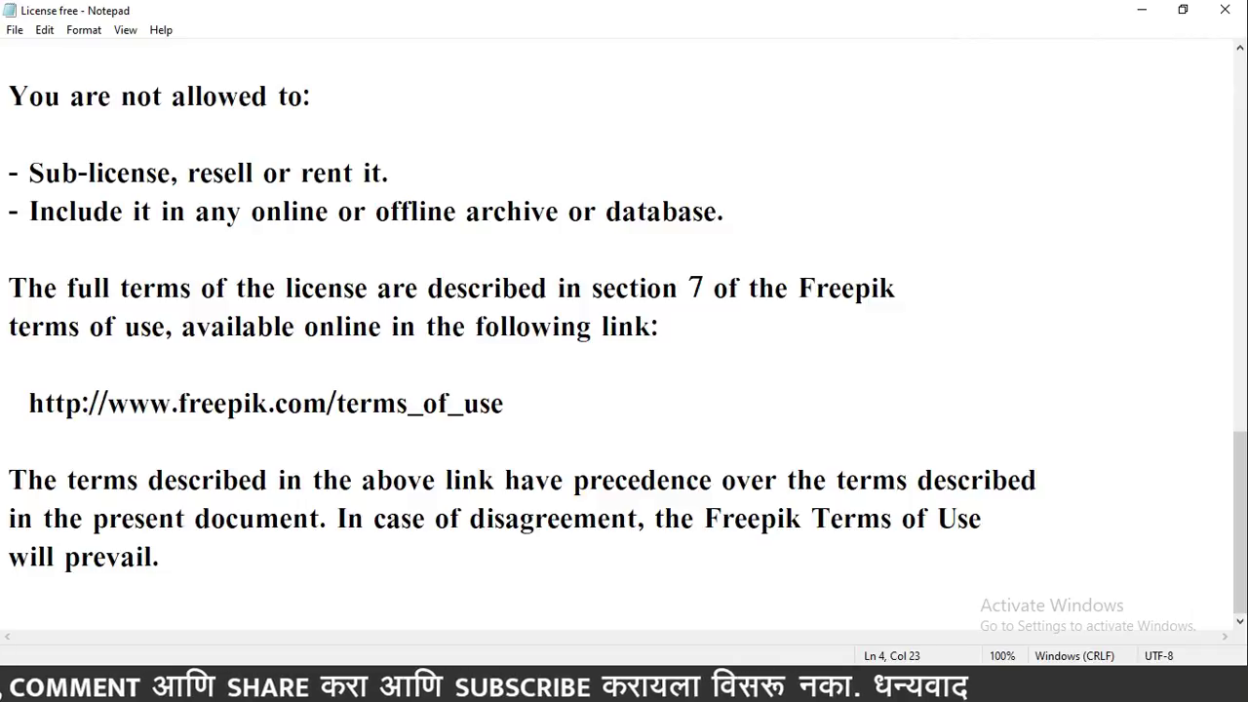
scroll(624, 341, "up", 2)
scroll(624, 341, "up", 3)
scroll(624, 341, "up", 2)
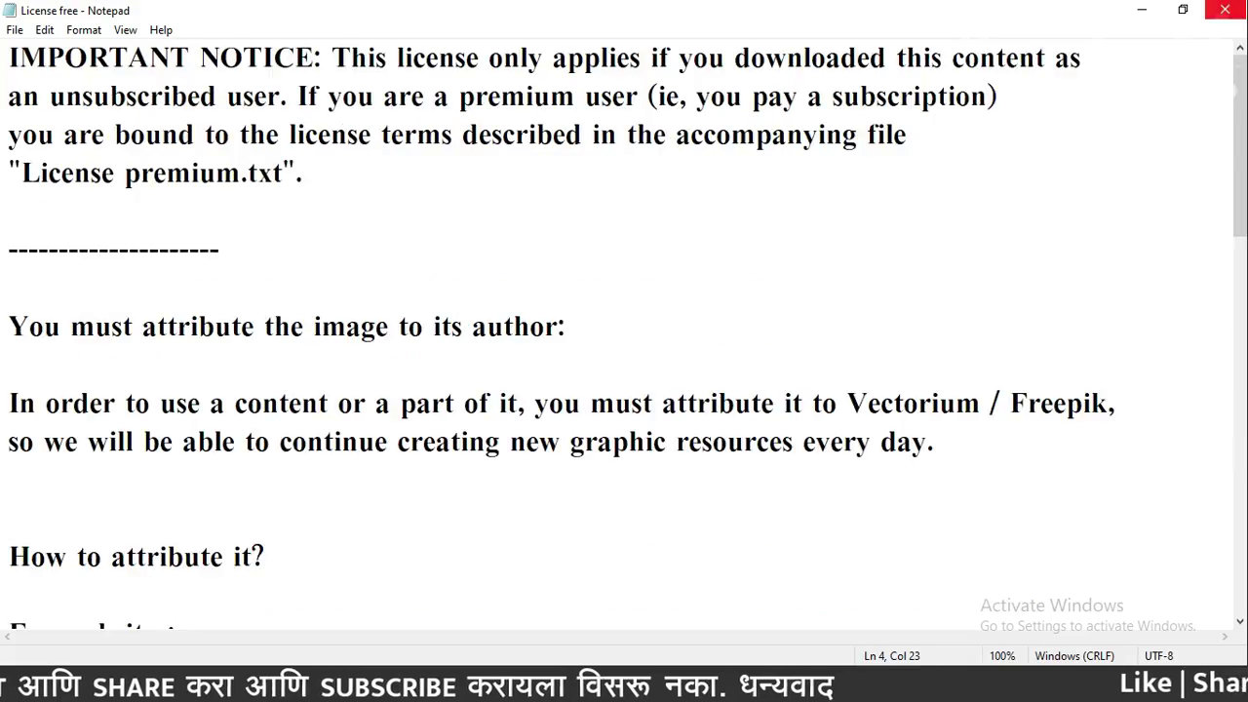
left_click(1225, 9)
double_click(1099, 333)
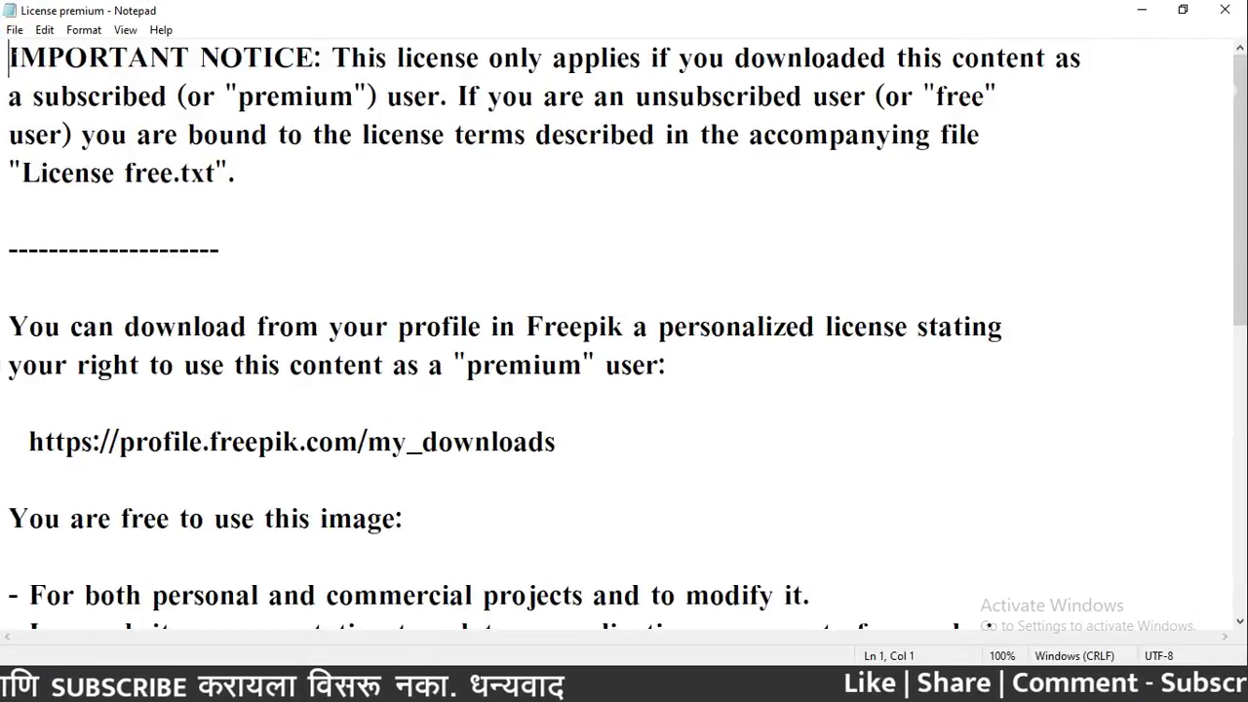
scroll(542, 284, "down", 1)
scroll(542, 284, "down", 3)
scroll(543, 283, "down", 2)
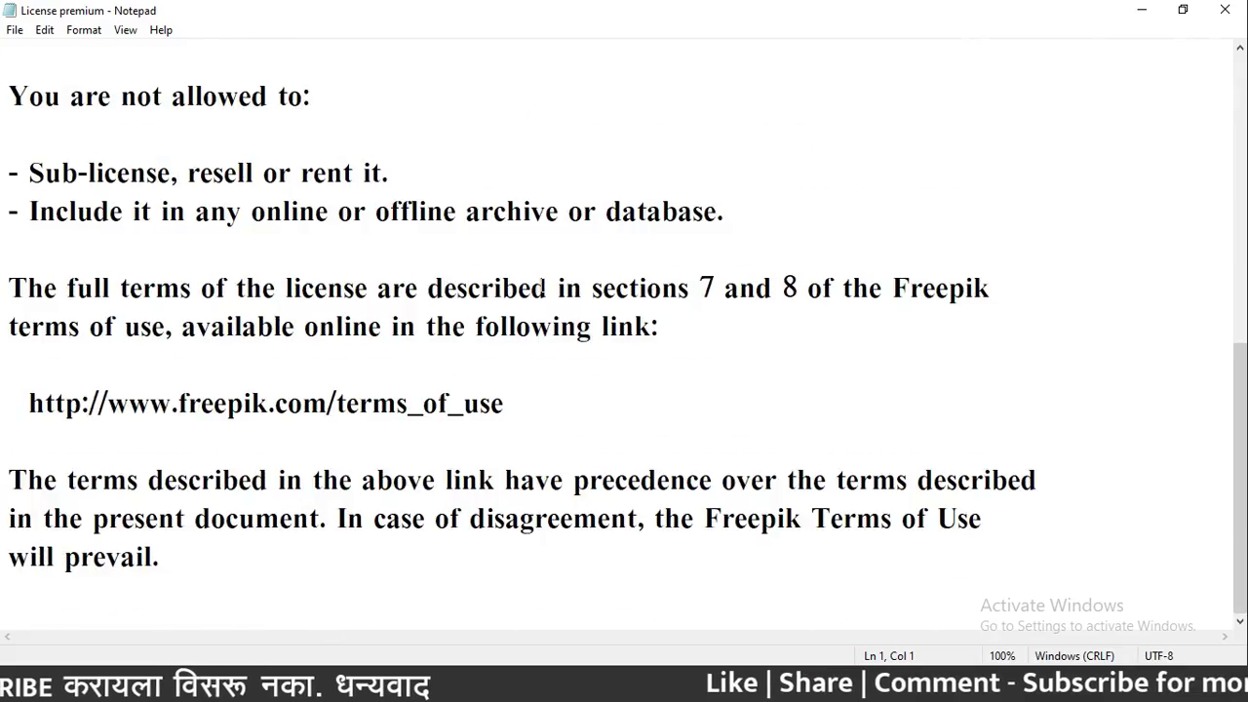
left_click_drag(8, 173, 724, 211)
left_click(504, 403)
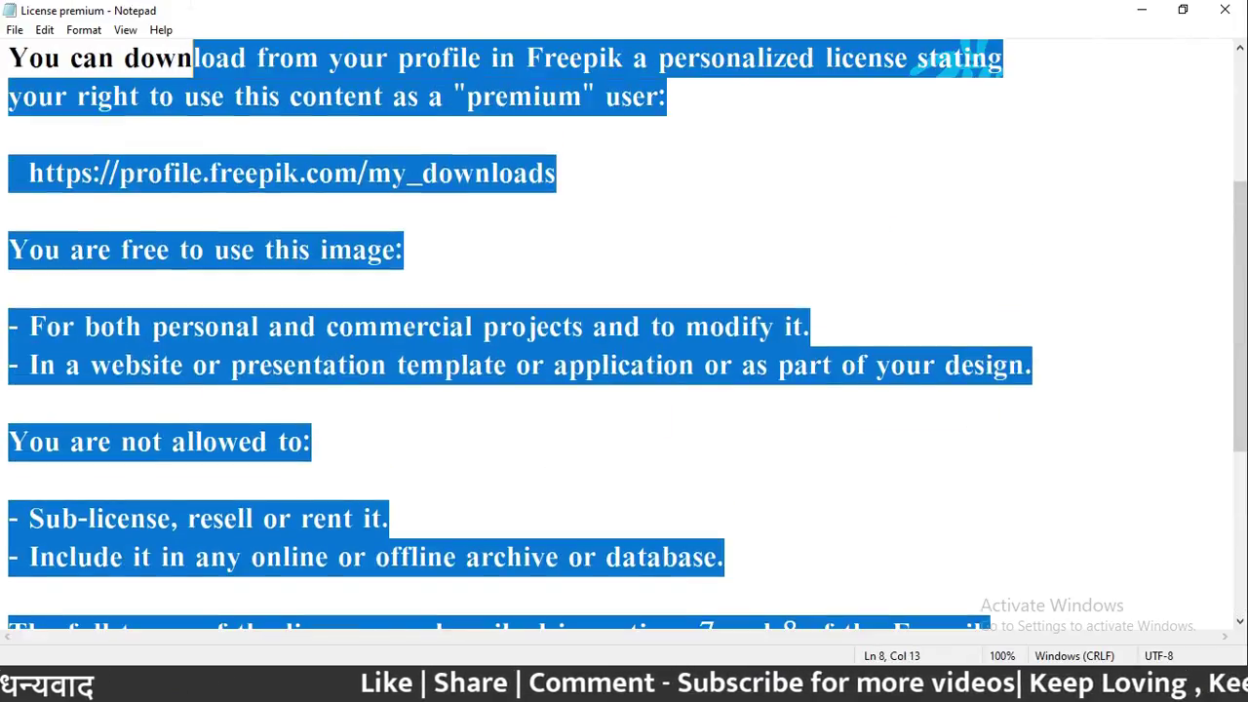
left_click_drag(173, 569, 195, 49)
left_click(337, 167)
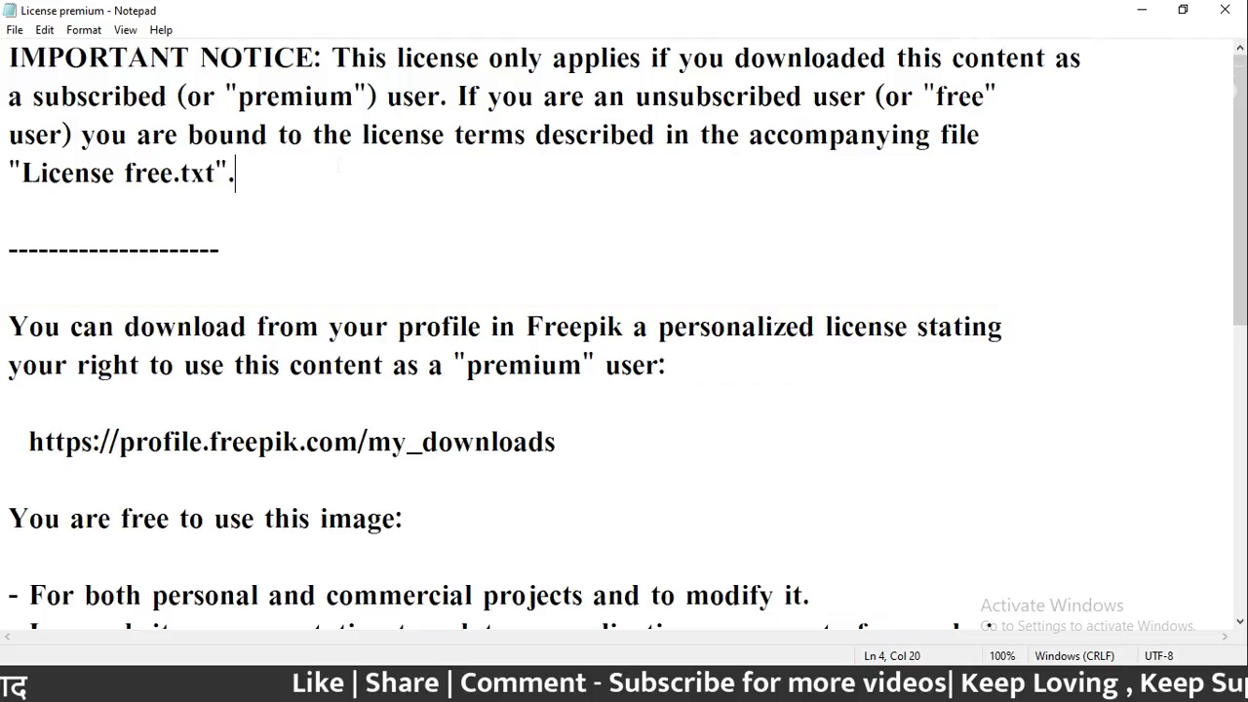
left_click(1225, 9)
Step: Open the first 426 image in the Photos viewer
left_click(167, 251)
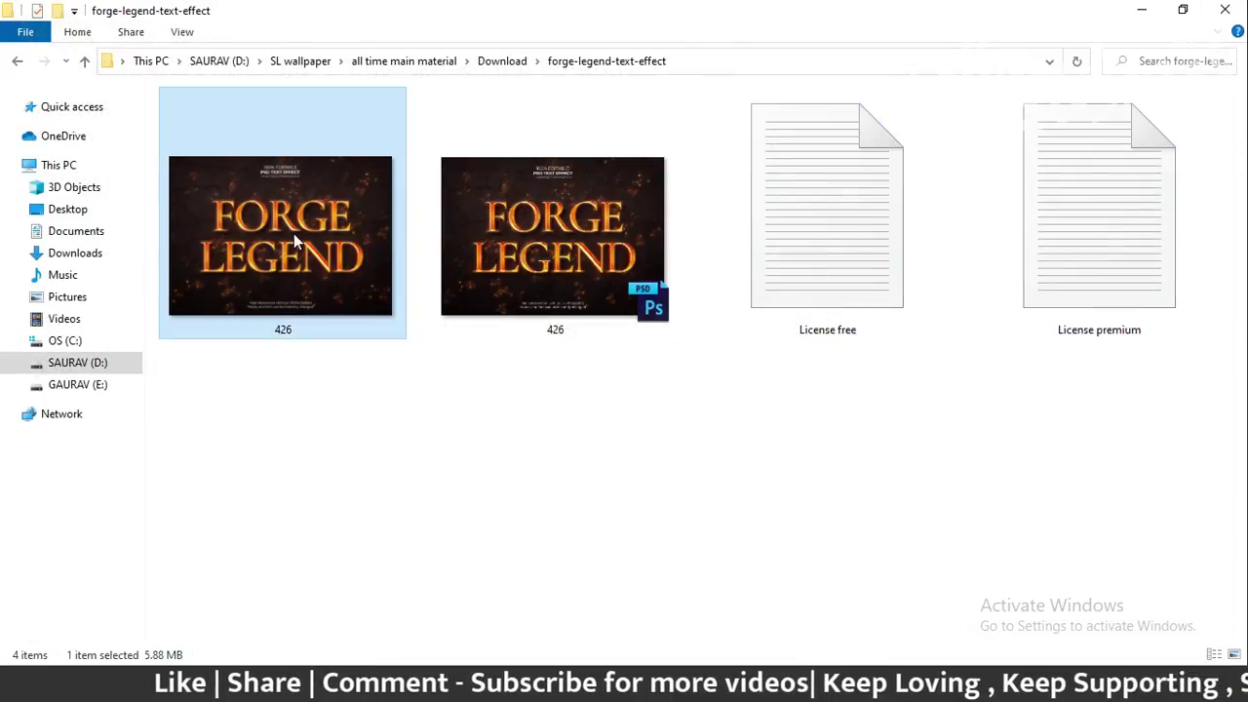
right_click(296, 87)
left_click(315, 96)
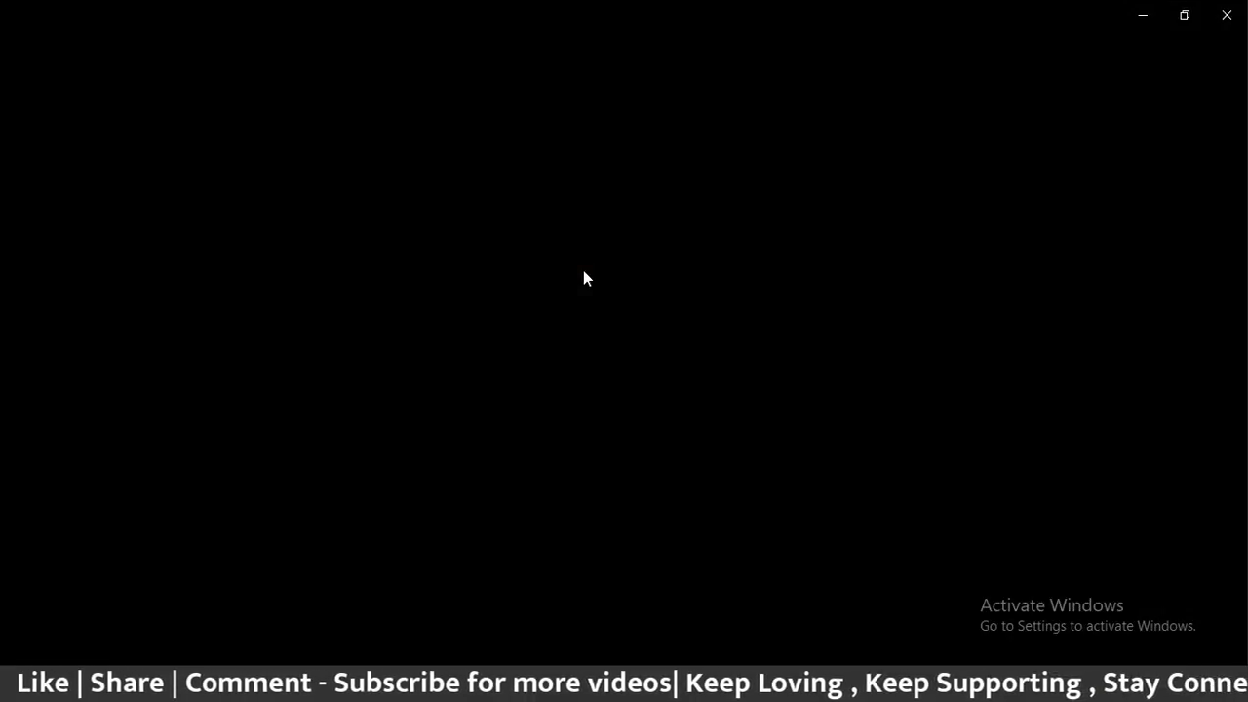
scroll(591, 270, "up", 3)
scroll(724, 340, "left", 3)
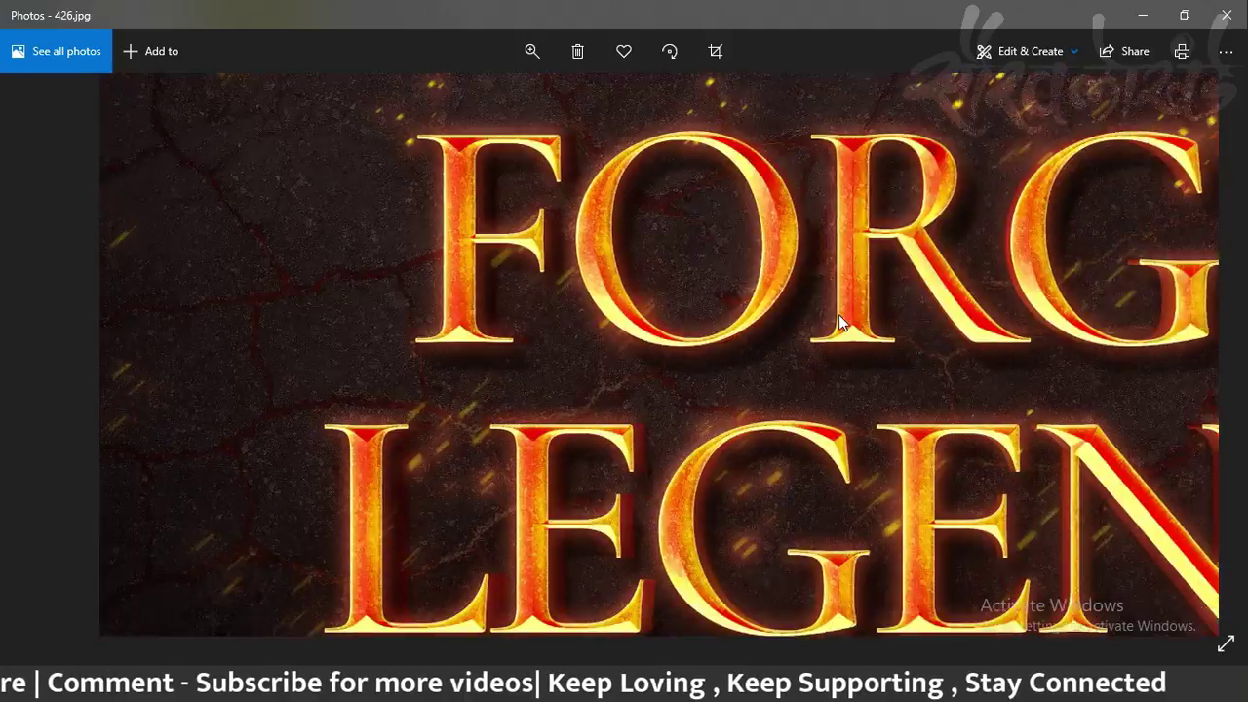
scroll(836, 325, "down", 3)
Step: Zoom around the preview to inspect the caption and FORGE LEGEND title, then fit the whole image
scroll(674, 269, "down", 2)
scroll(790, 357, "down", 2)
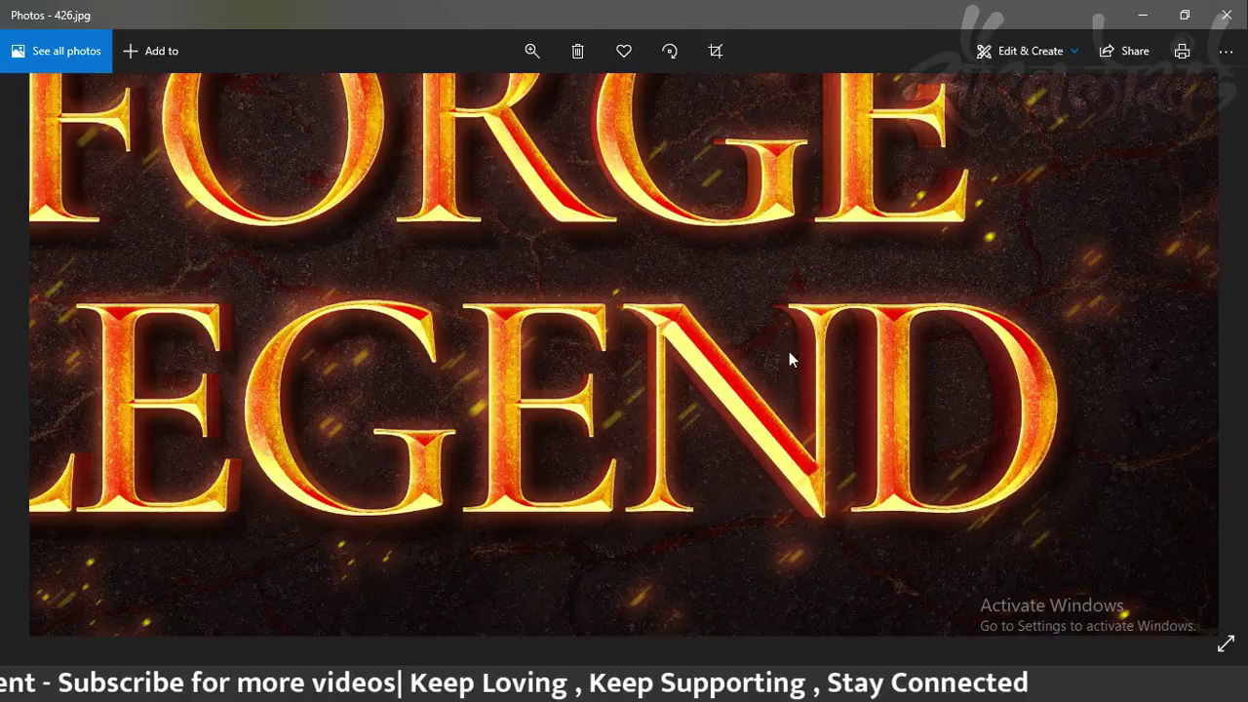
scroll(916, 482, "up", 2)
scroll(931, 526, "up", 1)
scroll(780, 555, "left", 2)
scroll(649, 478, "down", 2)
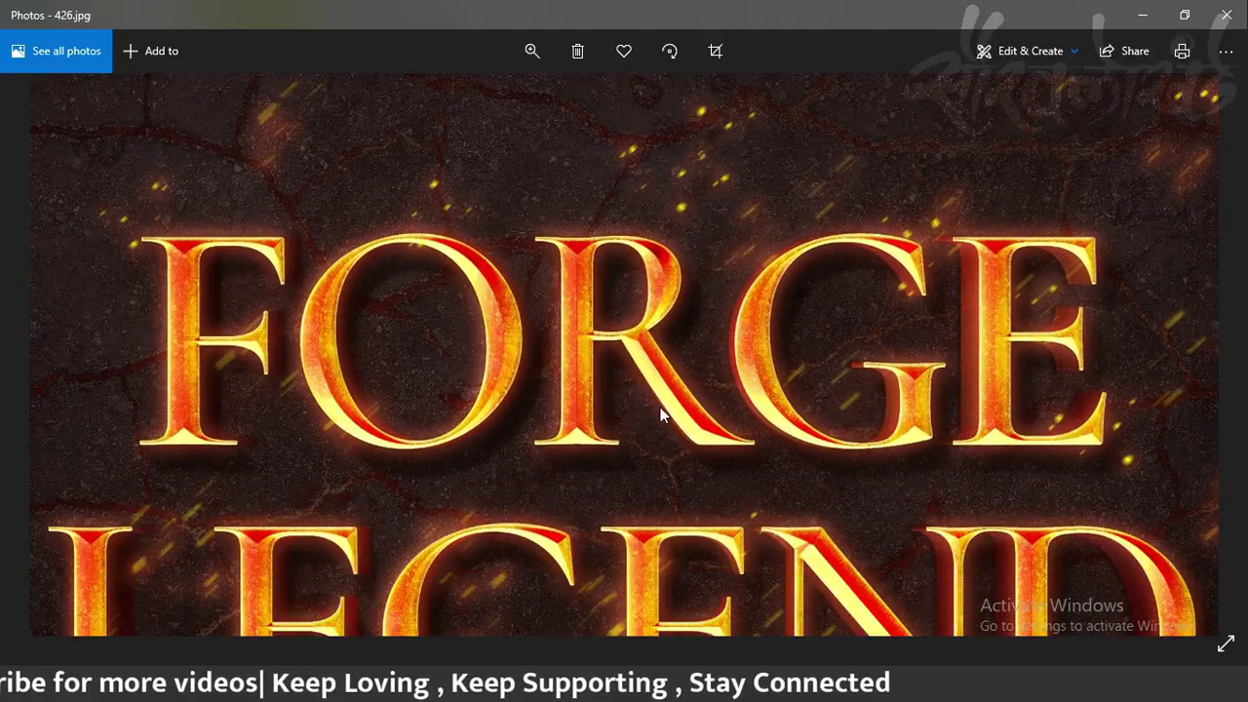
scroll(673, 351, "down", 2)
scroll(604, 307, "down", 2)
scroll(542, 329, "down", 2)
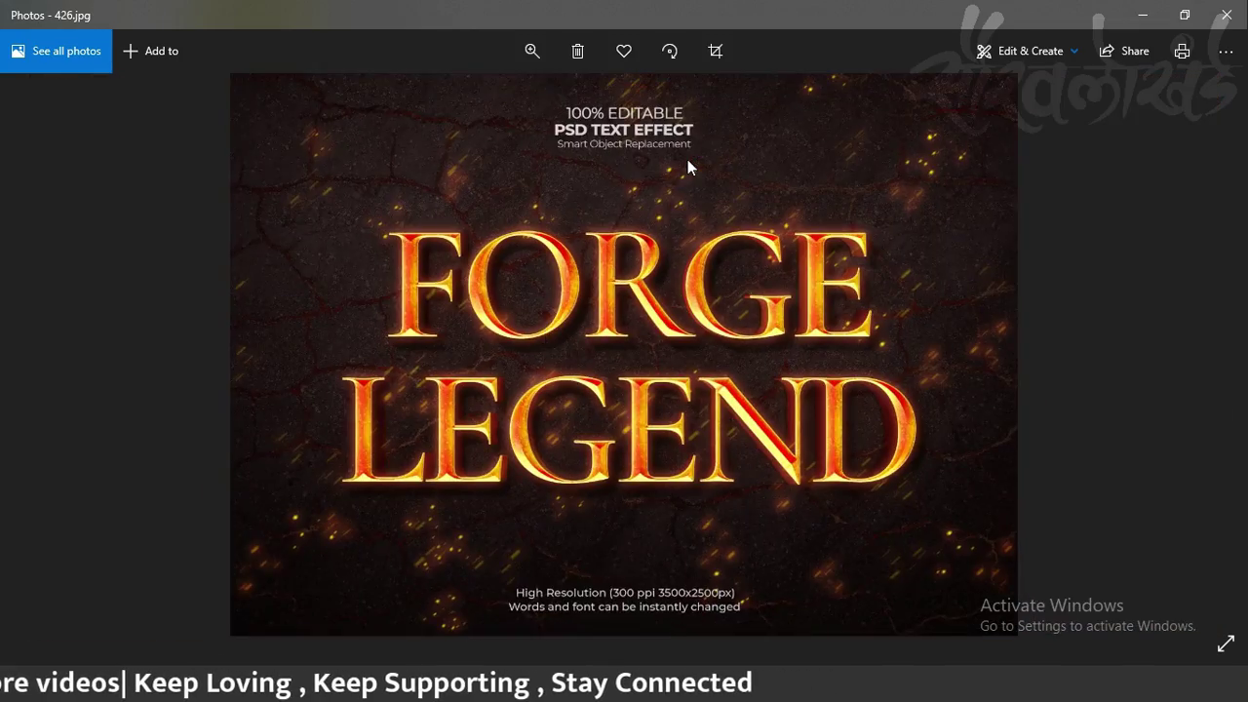
scroll(687, 161, "up", 2)
scroll(694, 159, "down", 1)
scroll(674, 338, "down", 1)
scroll(559, 516, "up", 2)
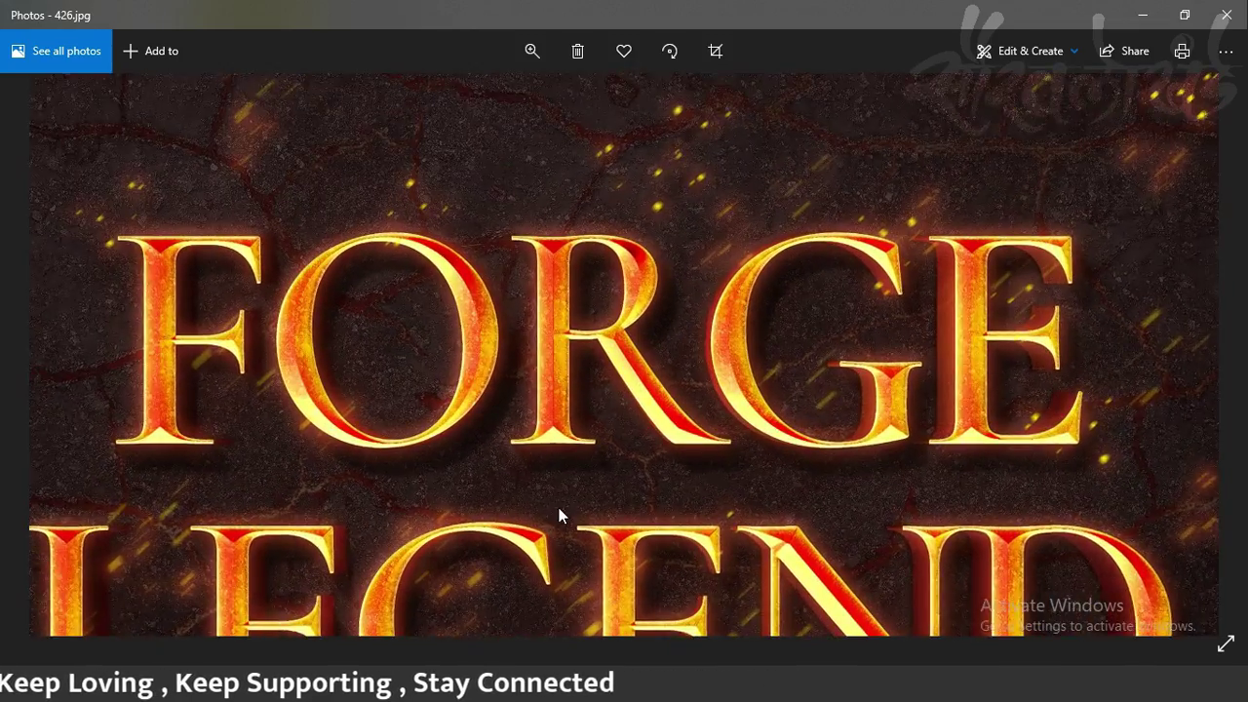
scroll(559, 512, "down", 2)
scroll(780, 510, "down", 1)
scroll(677, 565, "up", 2)
scroll(676, 565, "up", 1)
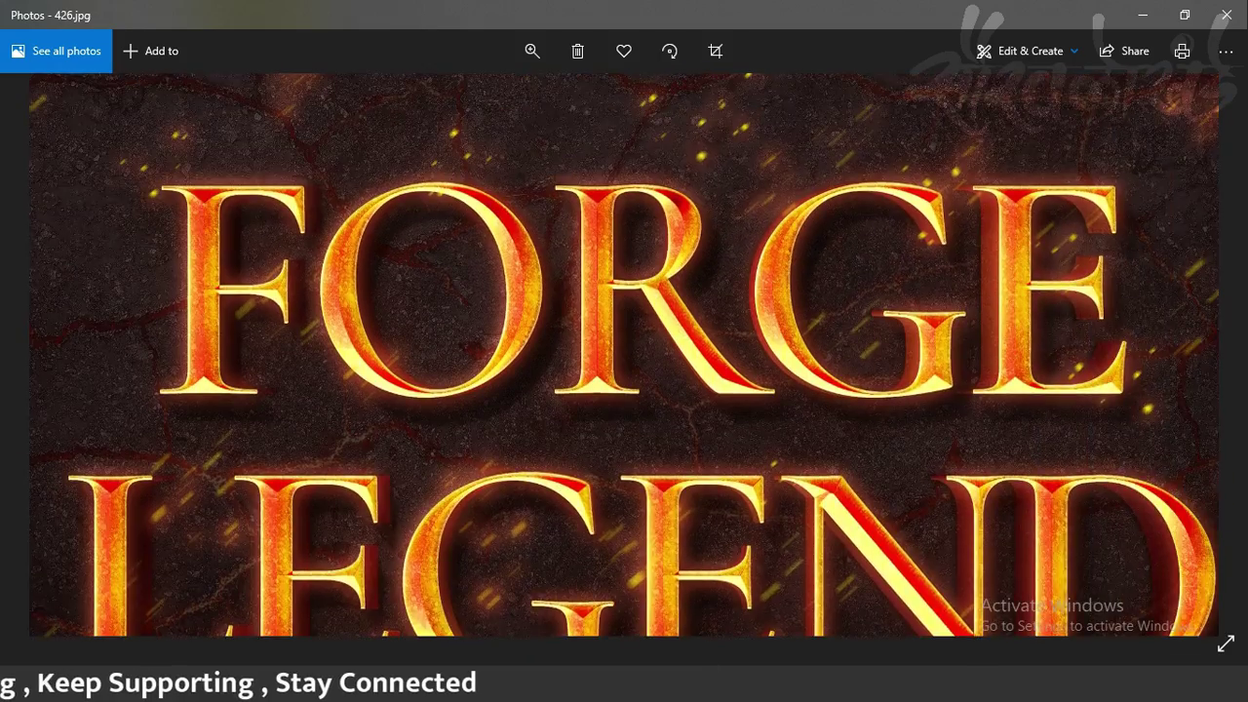
scroll(579, 358, "up", 2)
scroll(579, 359, "down", 2)
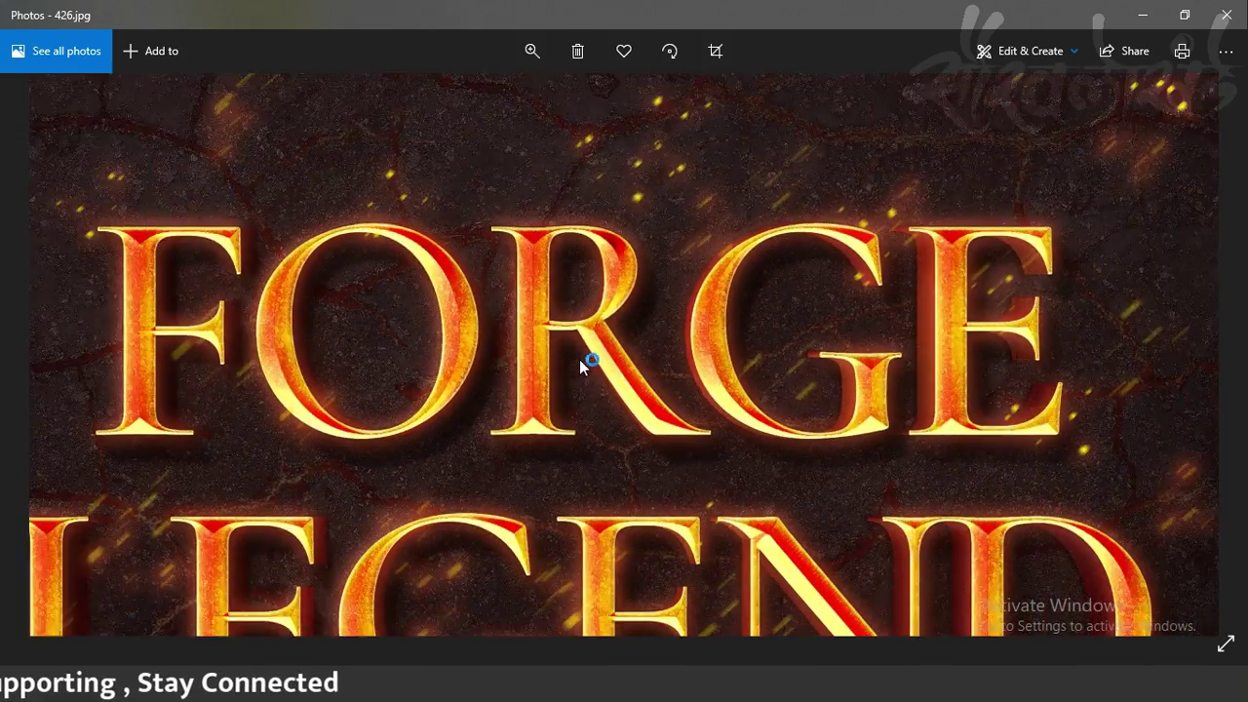
scroll(579, 359, "down", 2)
scroll(663, 175, "up", 1)
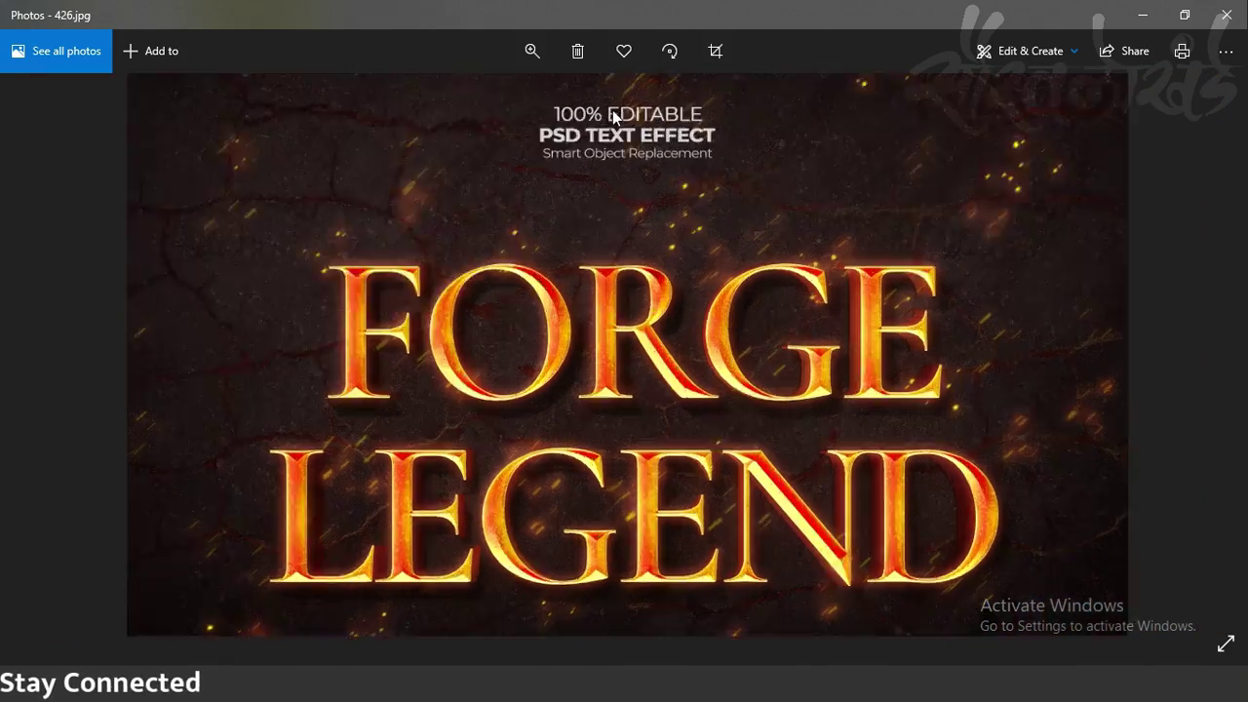
scroll(710, 164, "up", 1)
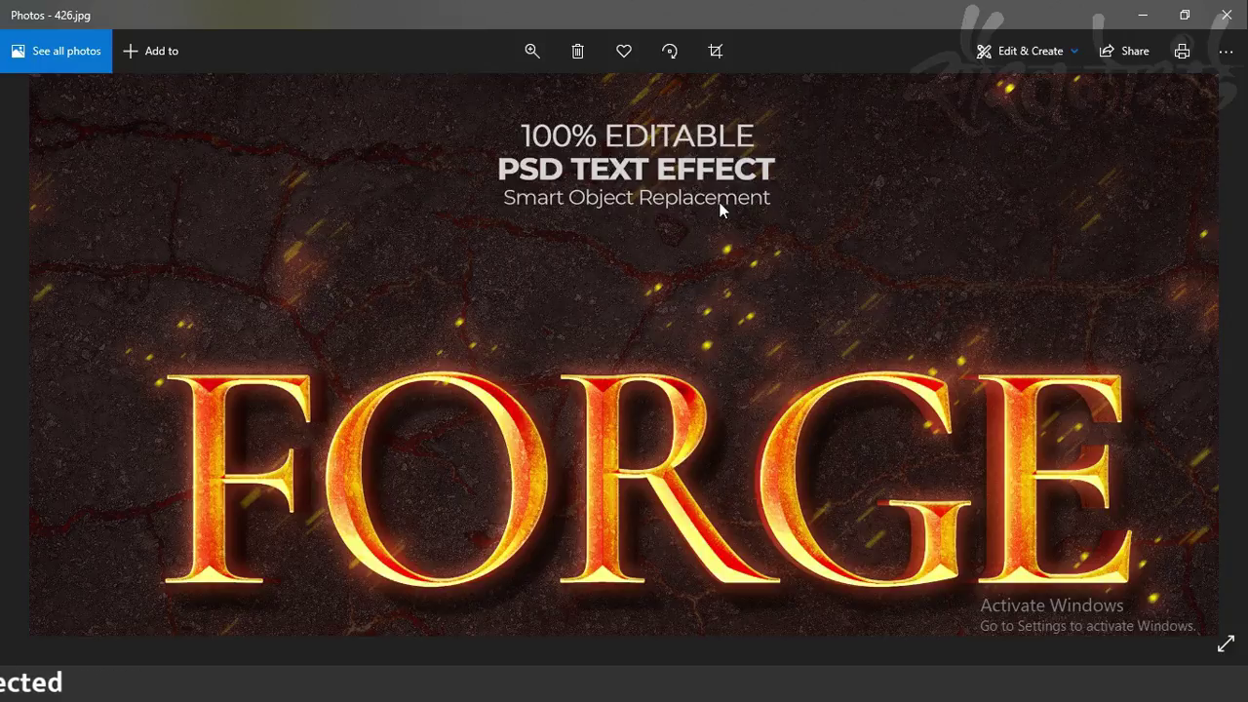
scroll(720, 290, "down", 1)
scroll(582, 397, "up", 2)
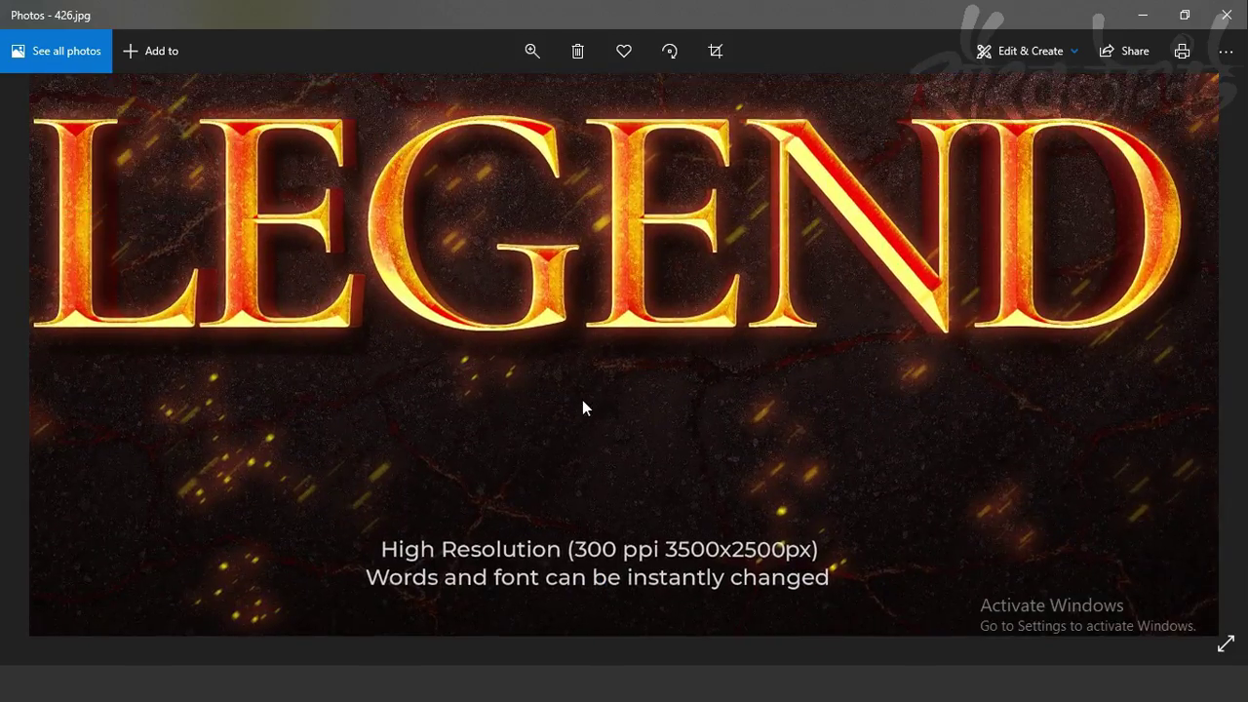
scroll(590, 468, "up", 1)
scroll(596, 540, "up", 1)
scroll(527, 514, "up", 1)
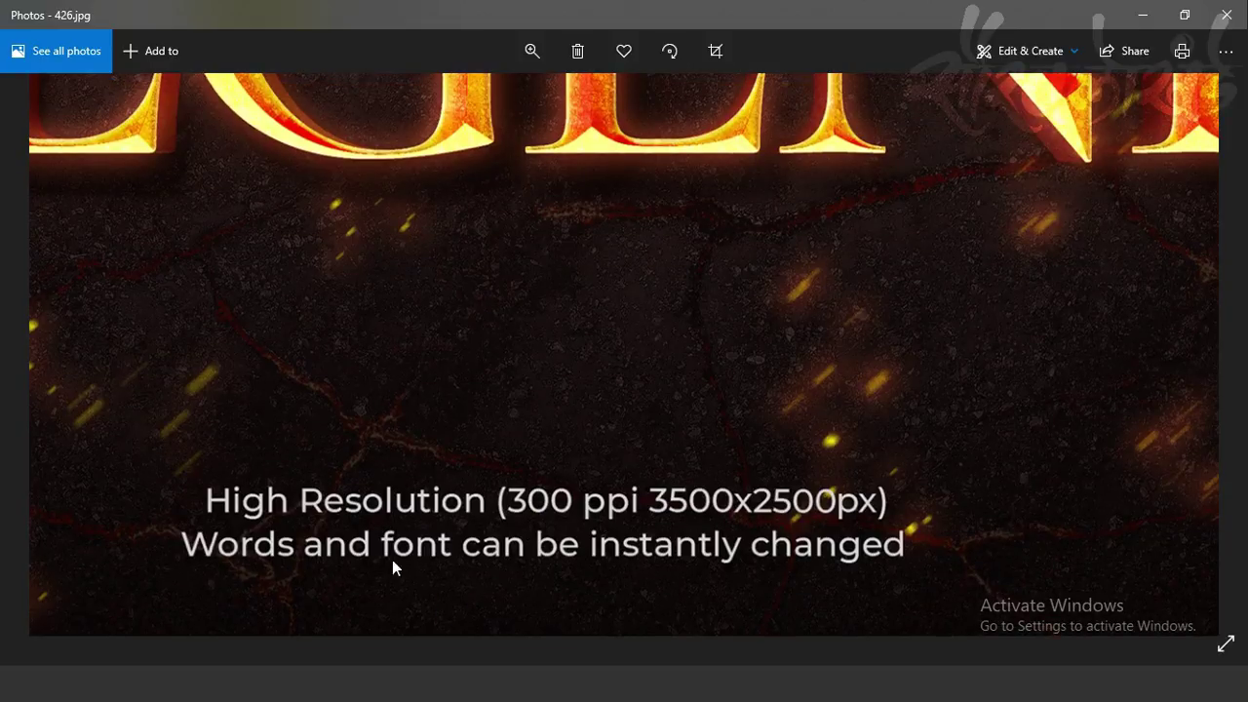
scroll(487, 564, "down", 3)
scroll(634, 342, "up", 1)
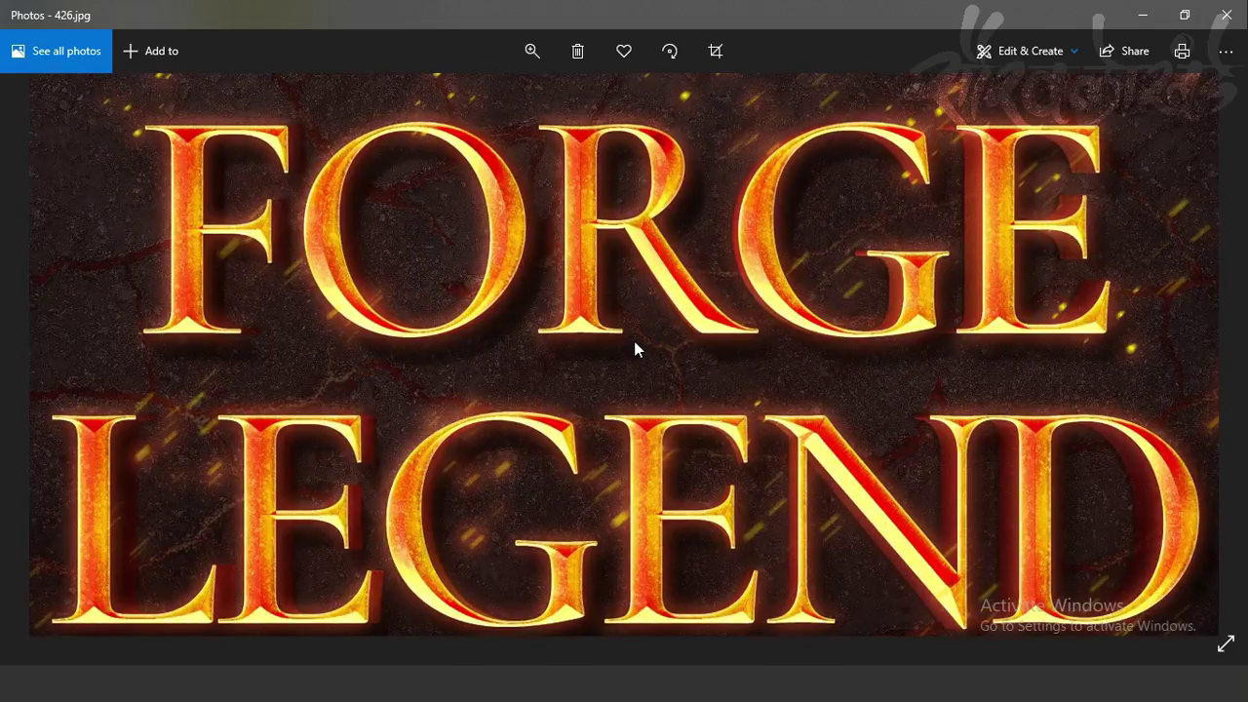
scroll(662, 353, "down", 1)
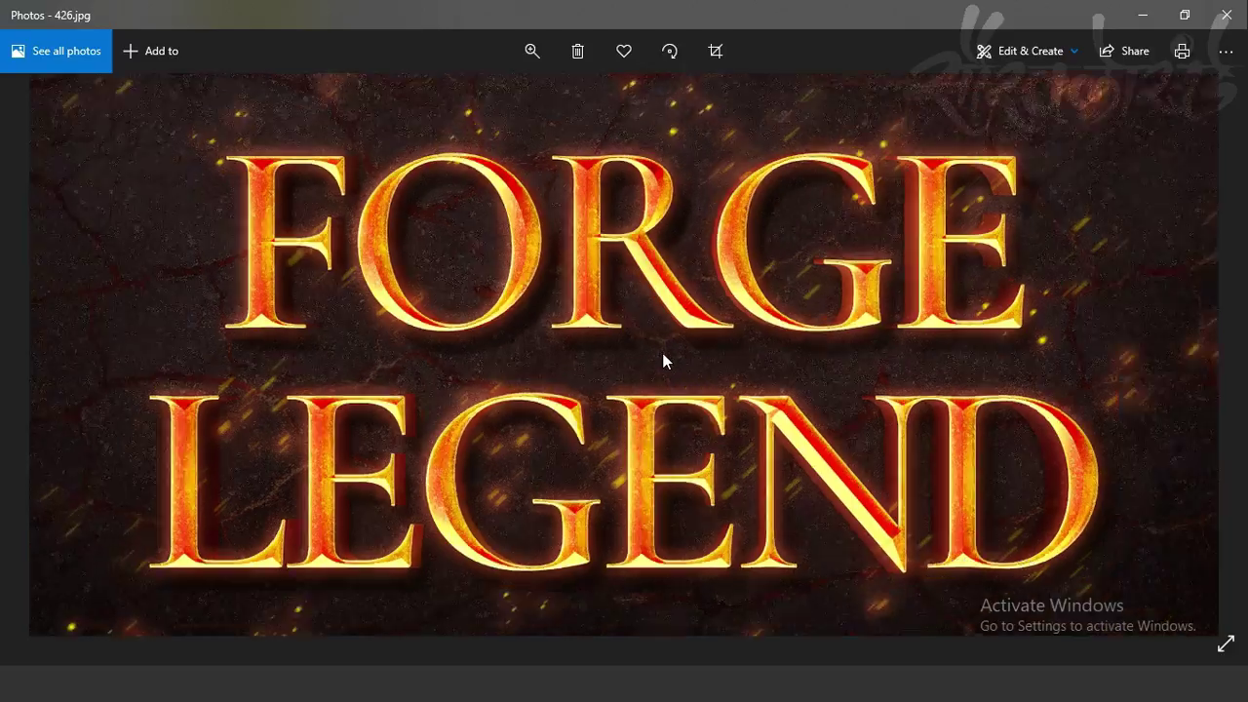
scroll(662, 353, "down", 1)
Step: Close the Photos preview and select the layered 426 PSD in File Explorer
left_click(1226, 14)
left_click(582, 282)
right_click(582, 283)
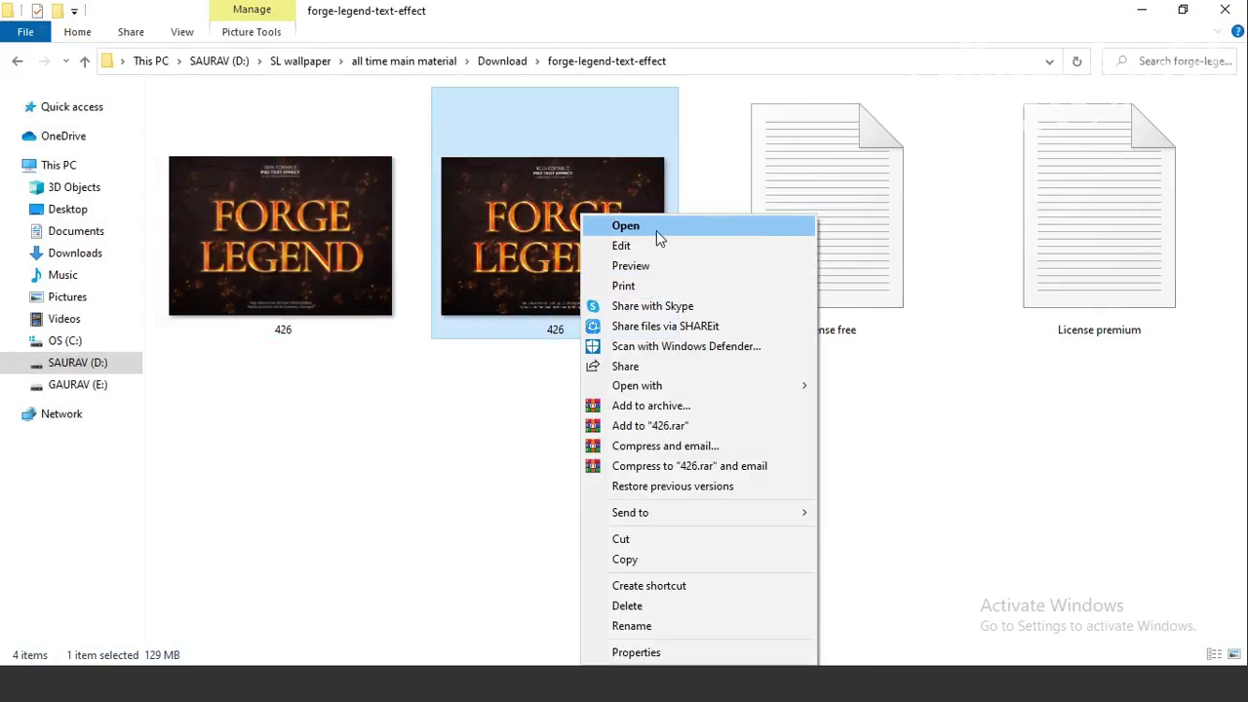
left_click(418, 468)
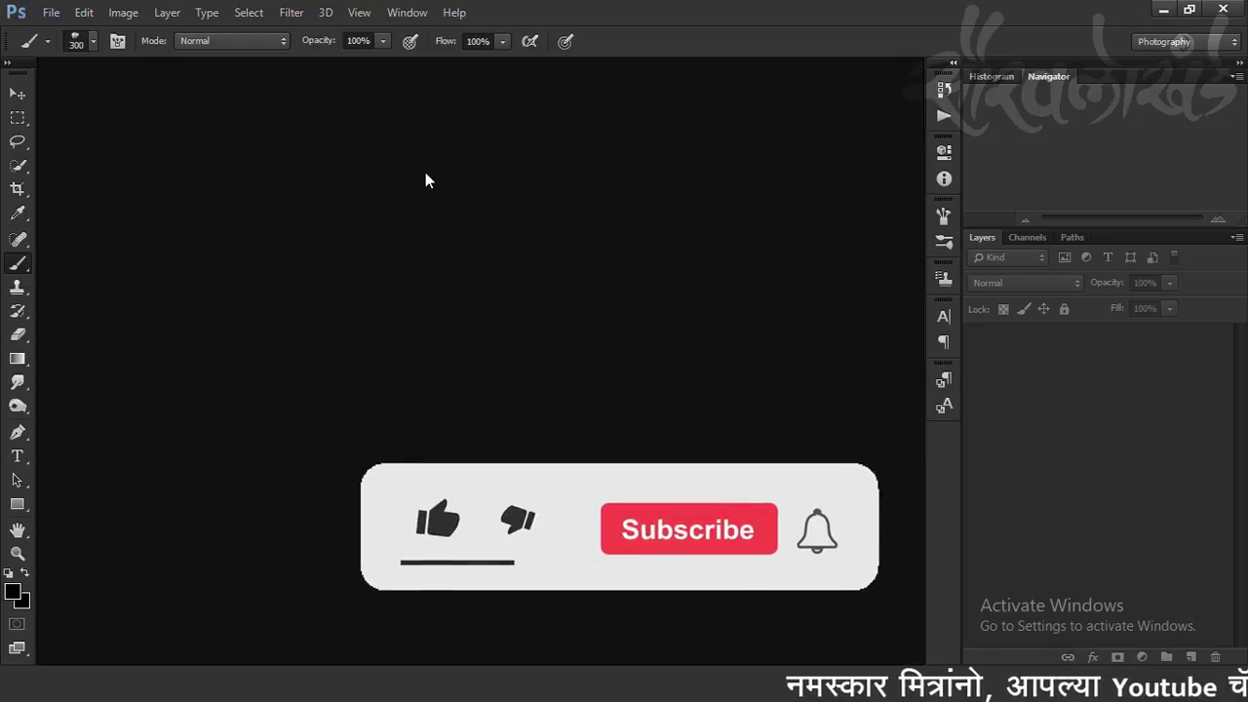
Step: Open 426.psd from the download folder and keep its layers editable
key("v")
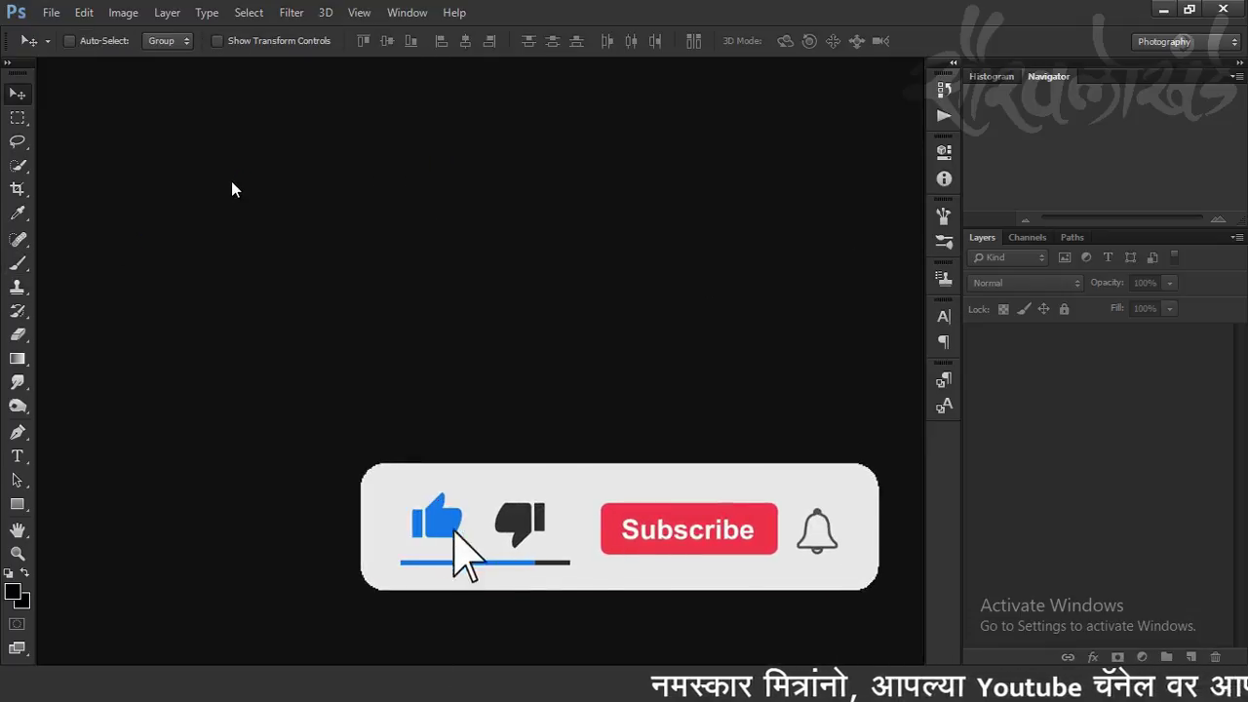
left_click(50, 12)
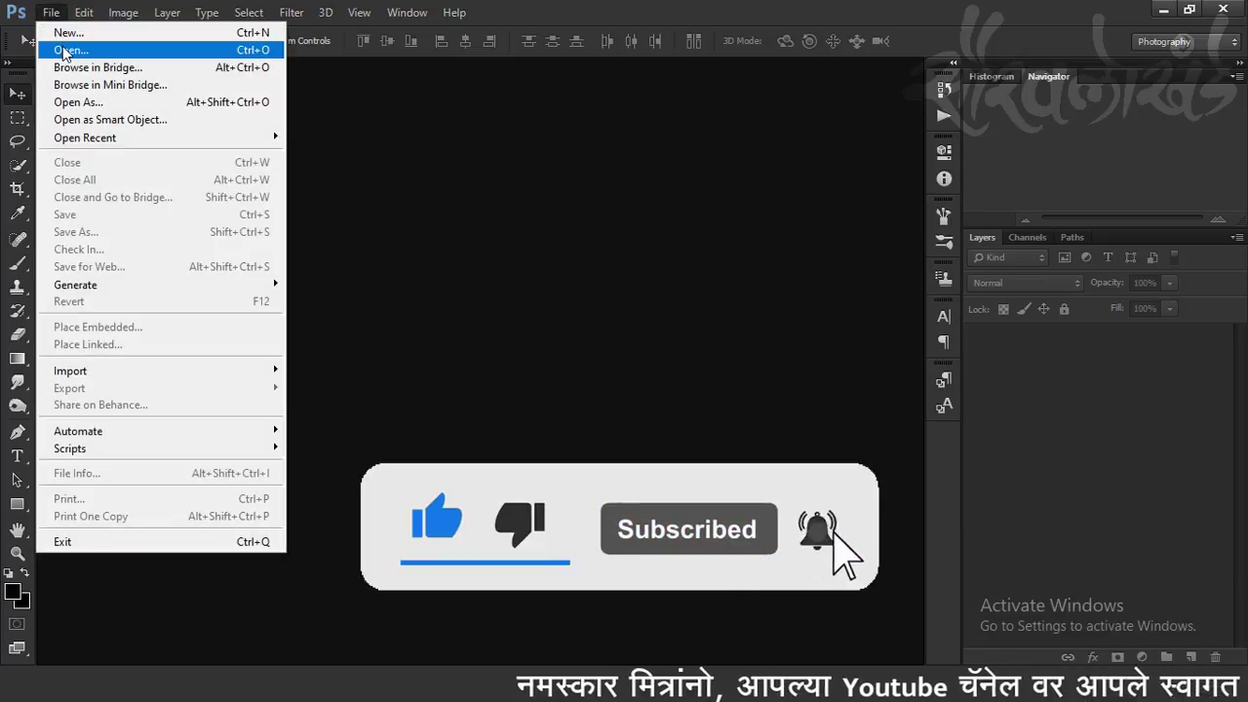
left_click(62, 48)
left_click_drag(248, 270, 579, 98)
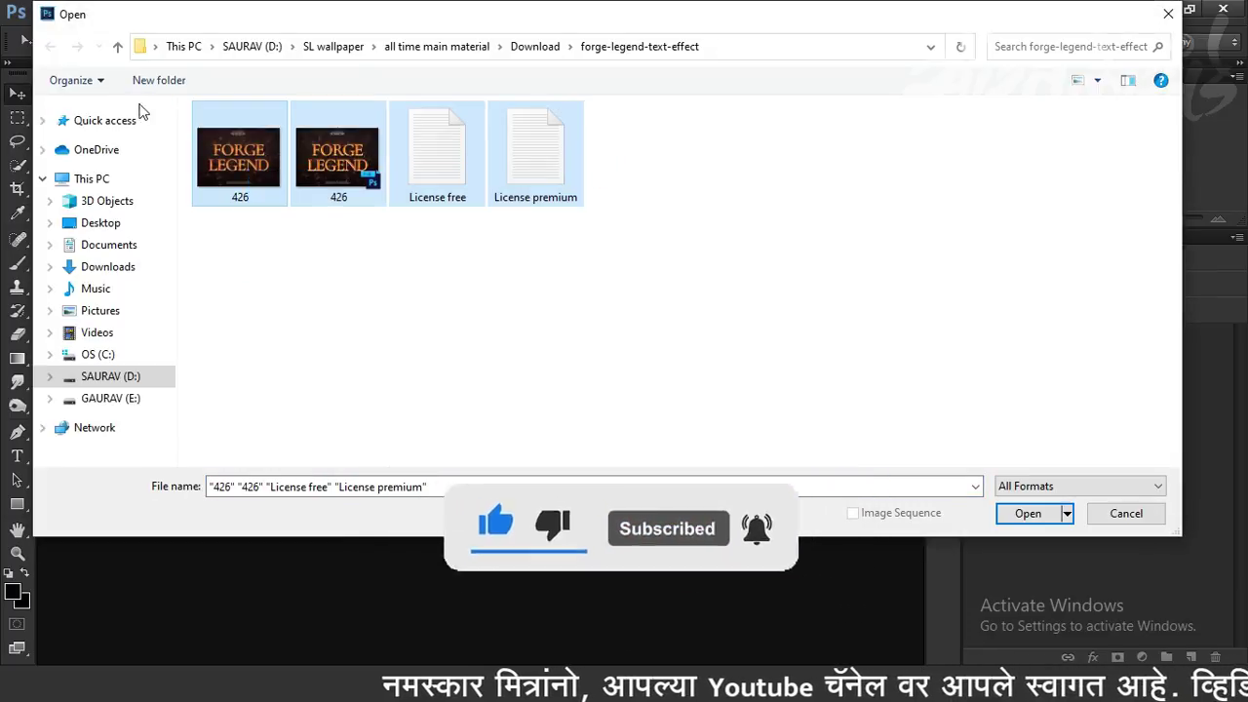
left_click(341, 195)
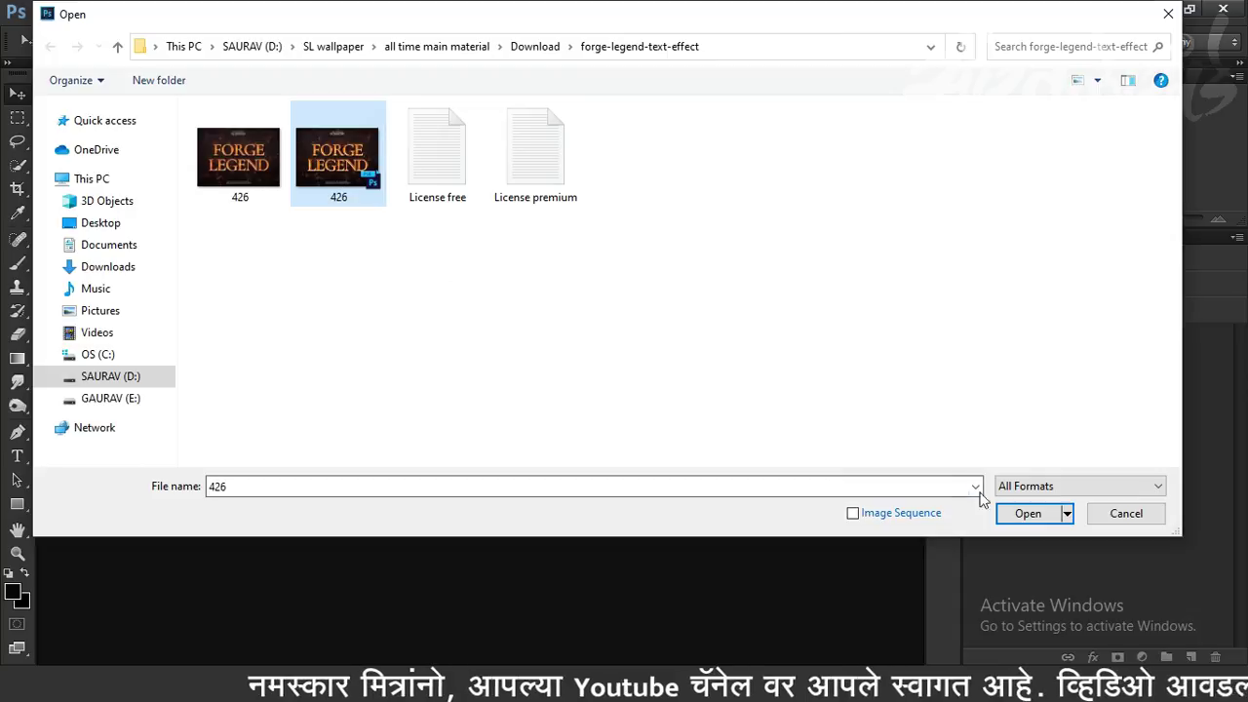
left_click(1027, 514)
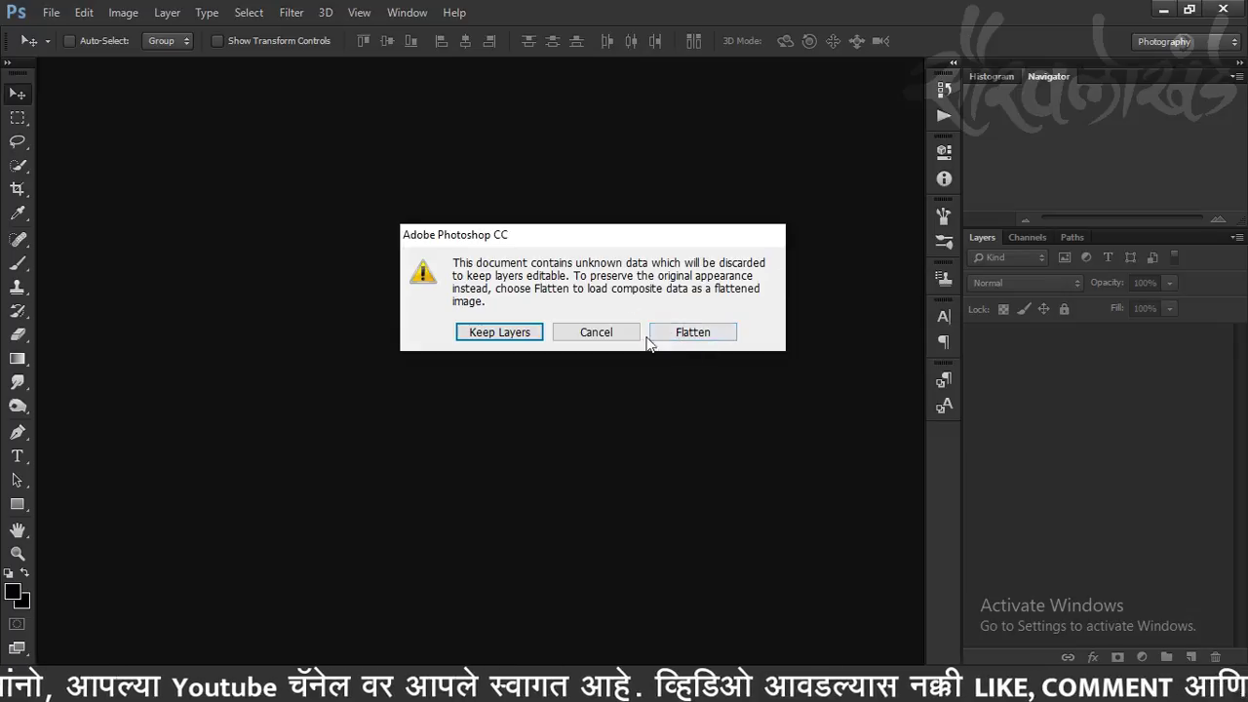
left_click(501, 331)
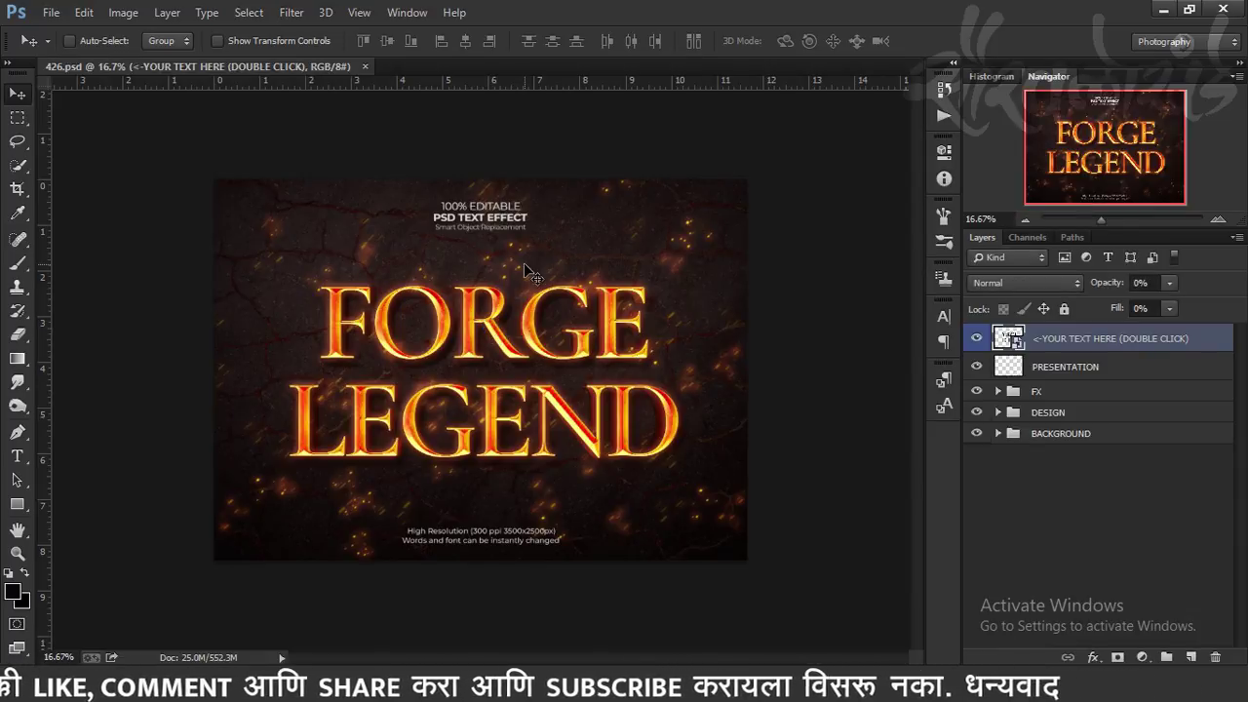
Step: Hide the PRESENTATION layer's promotional captions
key("ctrl+plus")
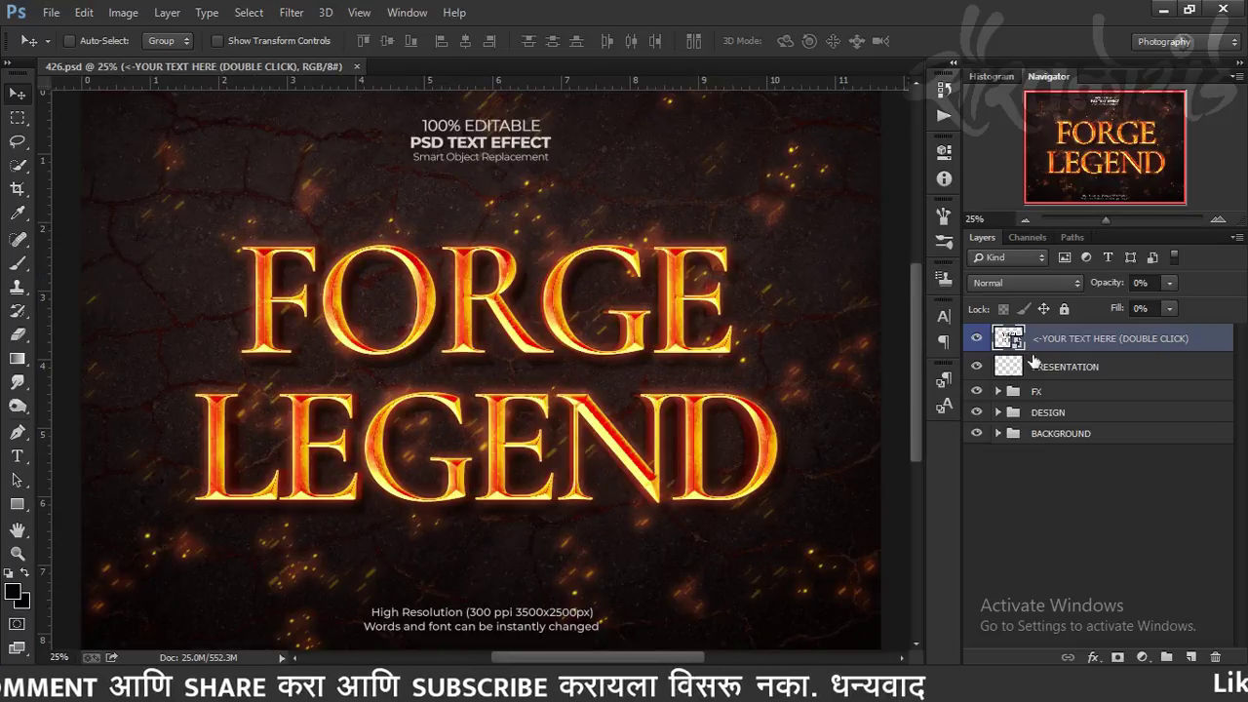
left_click(1043, 367)
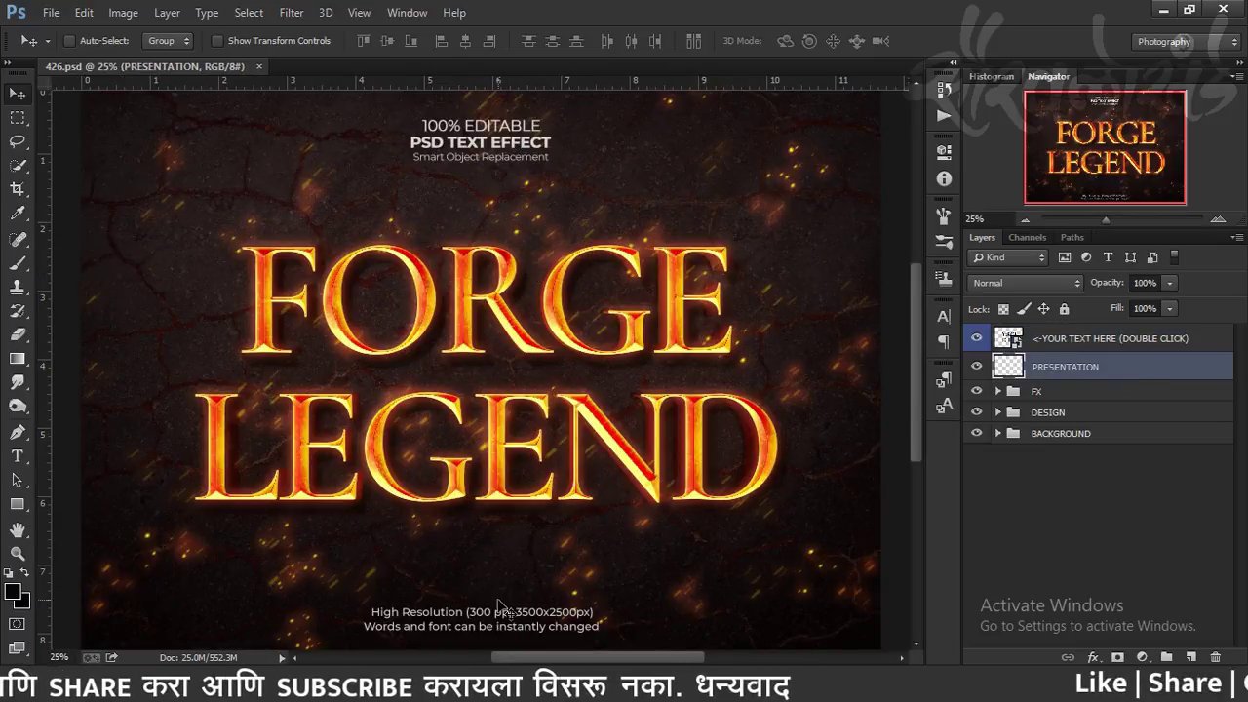
left_click(977, 366)
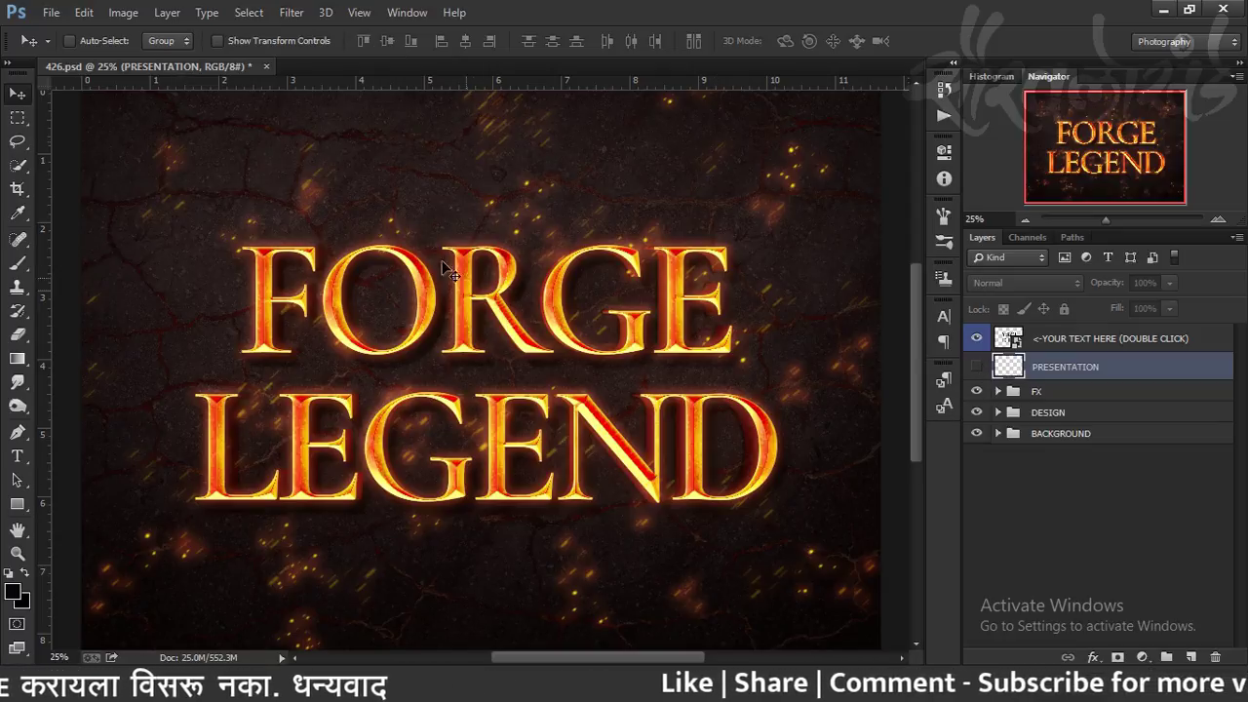
Step: Duplicate the whole image as 'copy og'
left_click_drag(192, 67, 203, 80)
right_click(219, 83)
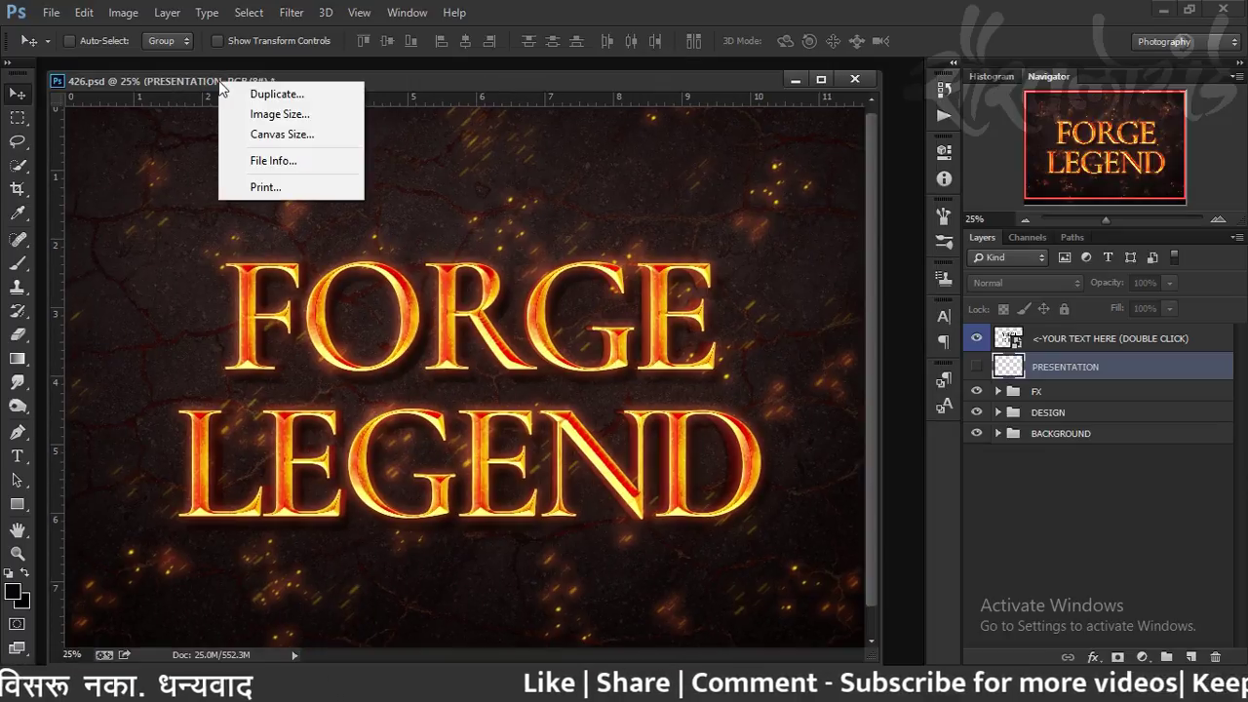
left_click(297, 95)
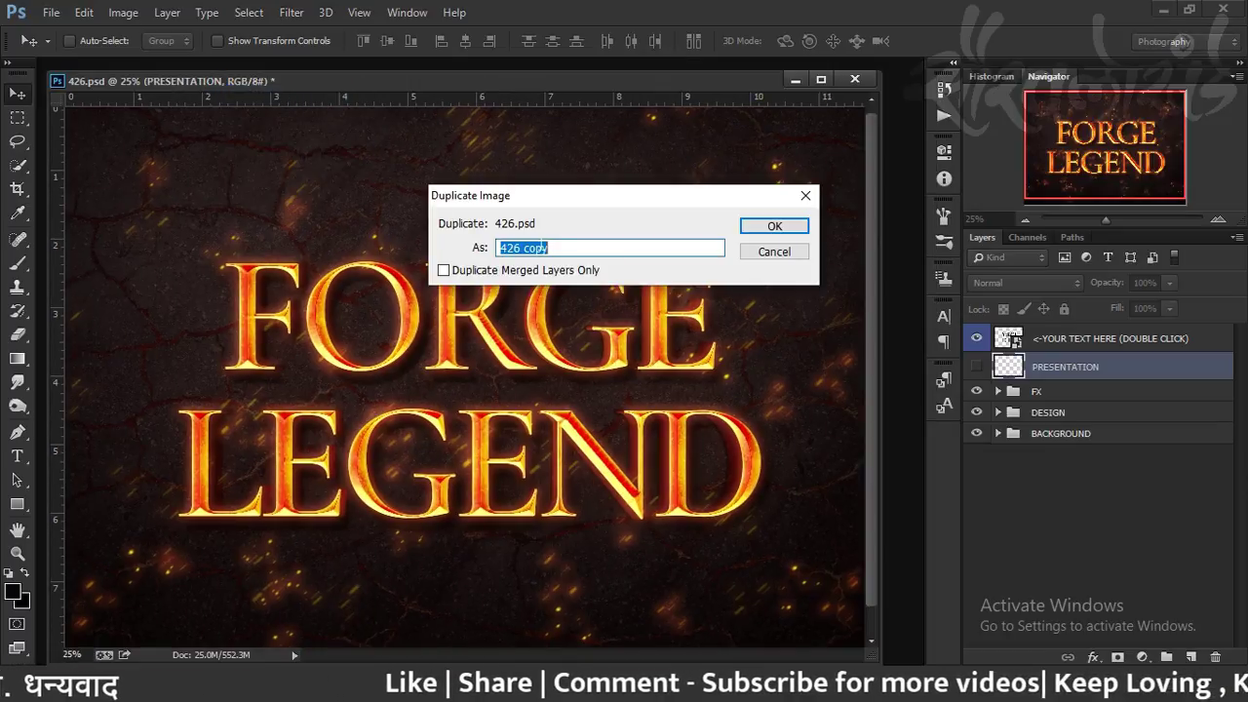
type("cop")
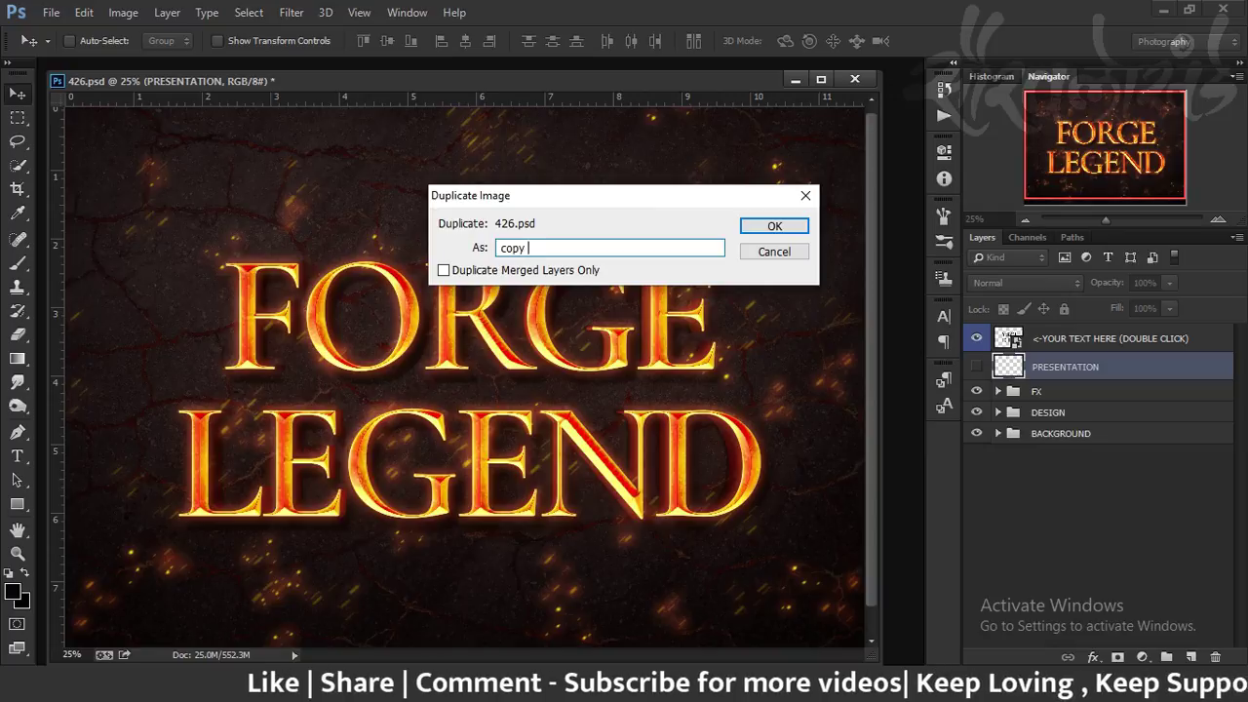
type("og")
left_click(756, 227)
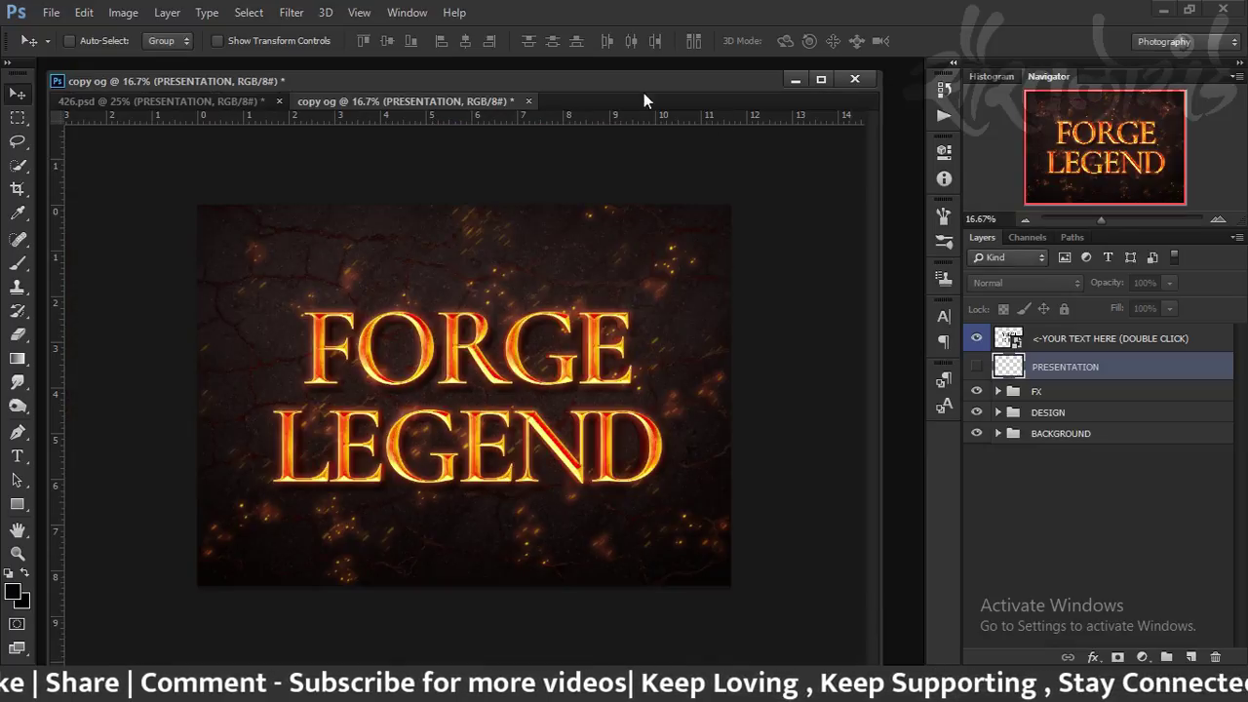
Step: Close the original 426.psd without saving changes
left_click_drag(643, 96, 646, 77)
left_click(194, 66)
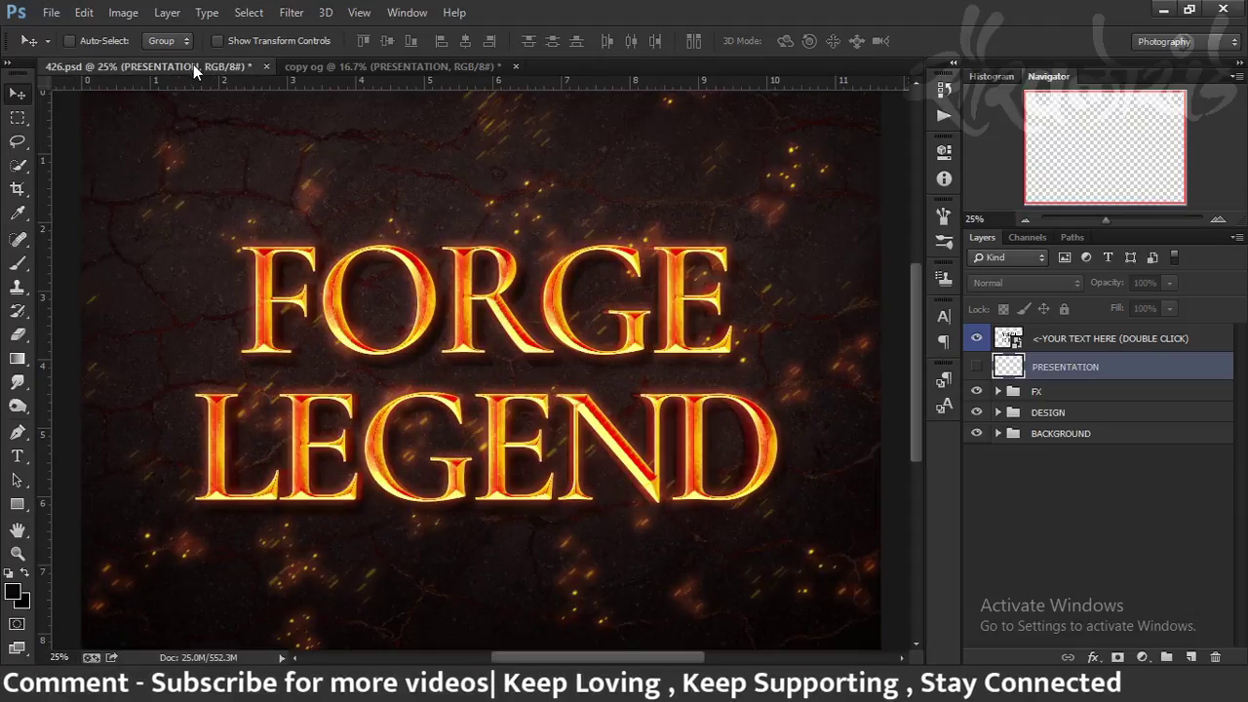
left_click(264, 65)
left_click(586, 317)
Step: Save the copy og document
key("ctrl+plus")
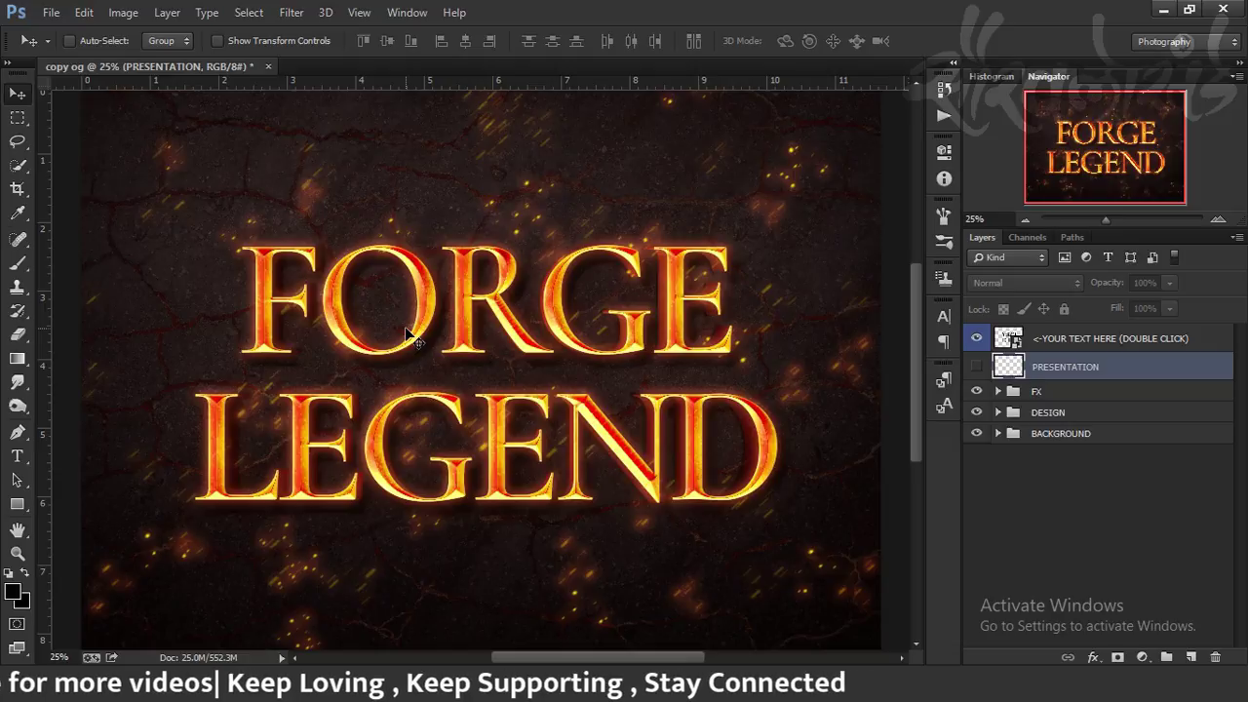
left_click(50, 14)
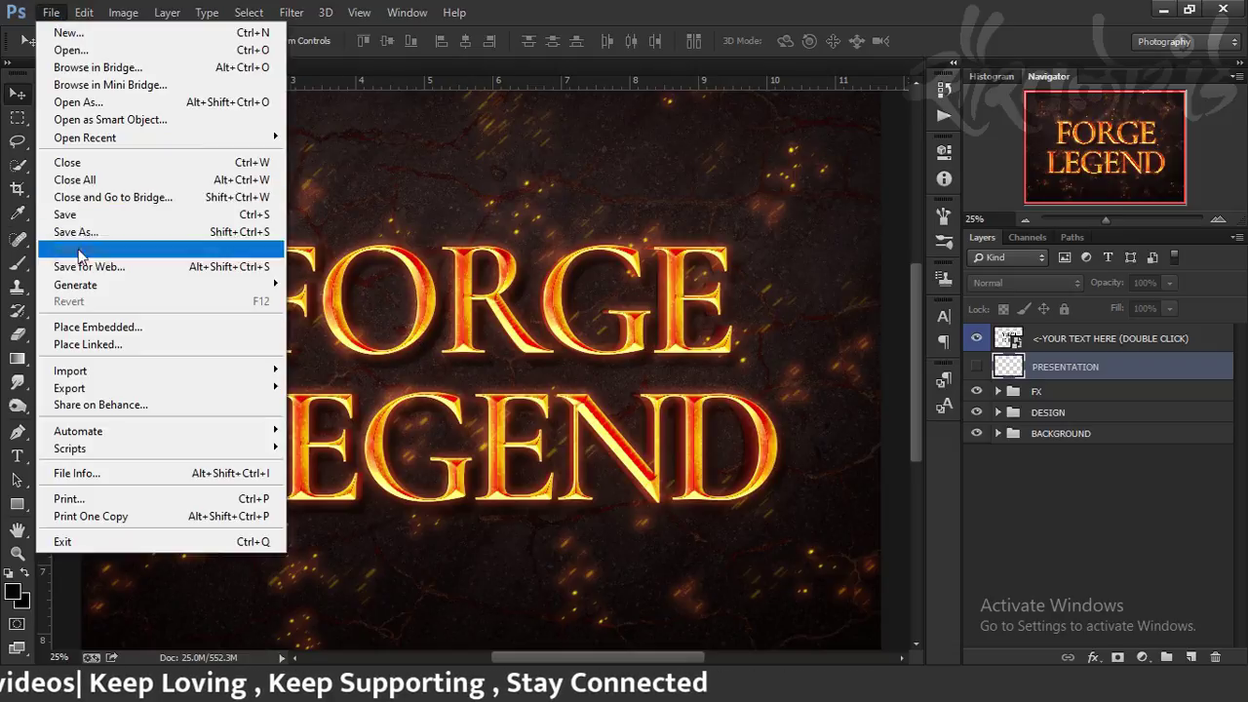
left_click(113, 220)
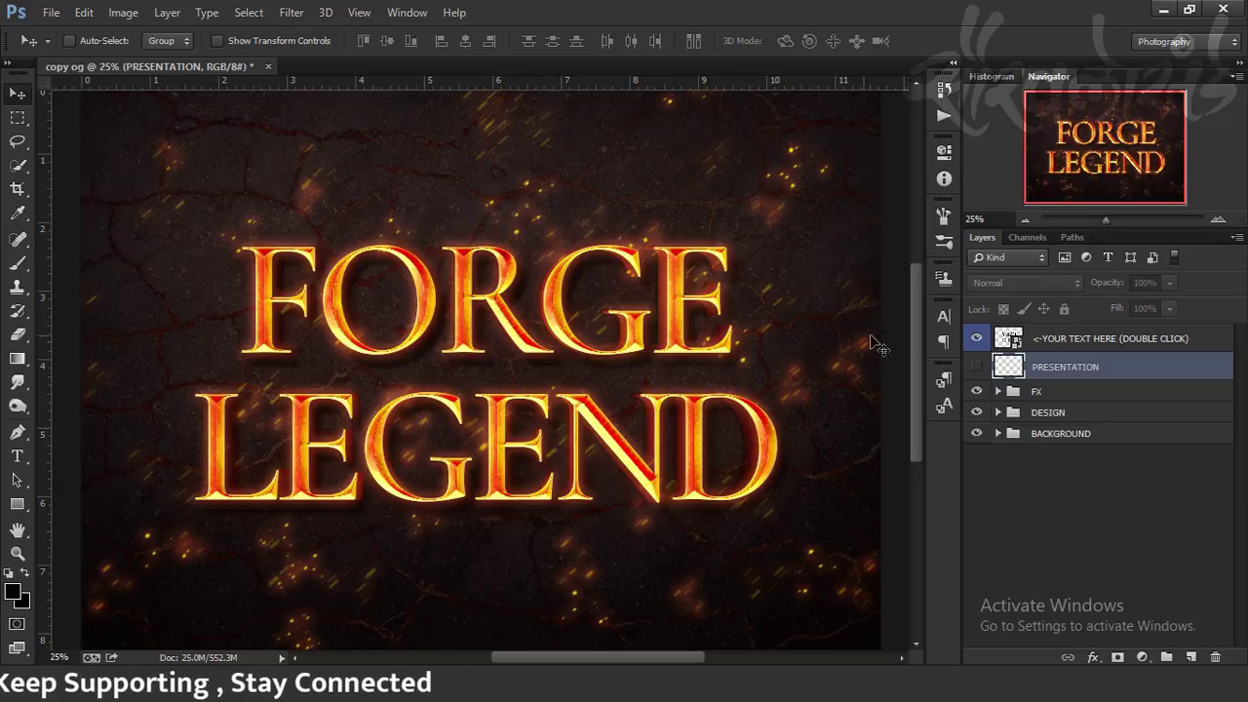
Step: Delete the PRESENTATION layer and collapse the FX group after checking its visibility
left_click(976, 367)
left_click(981, 368)
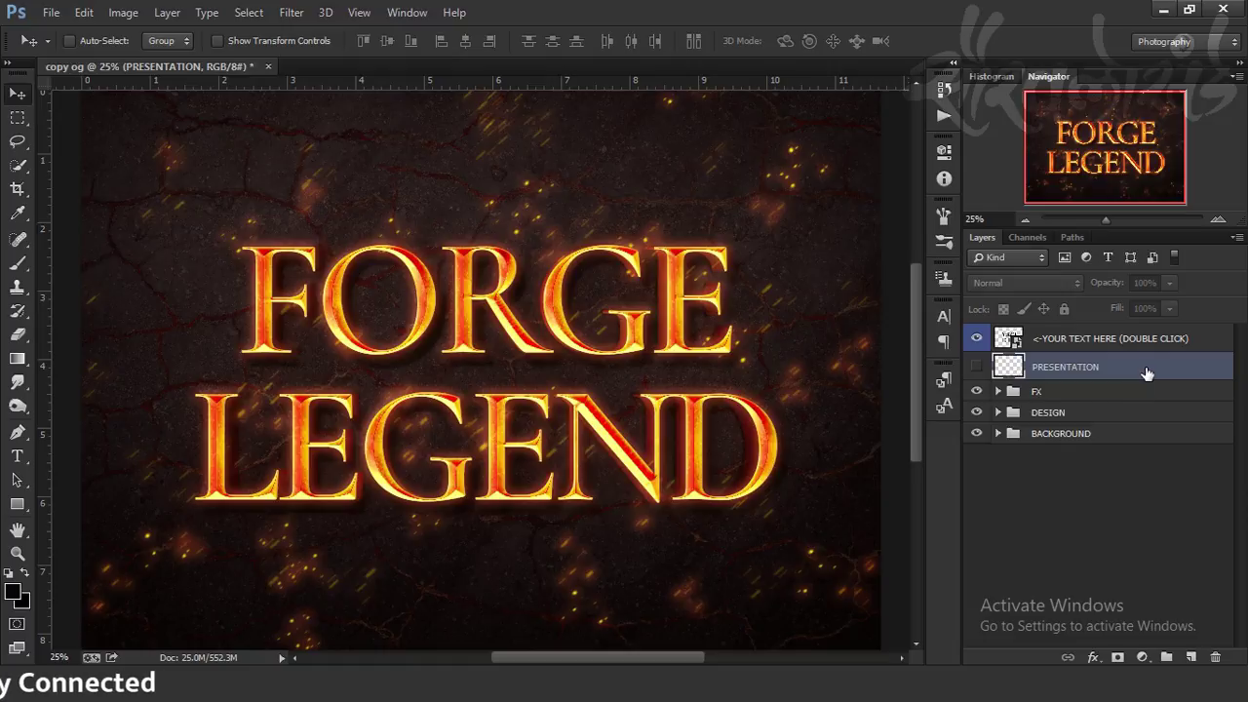
left_click_drag(1147, 372, 1215, 657)
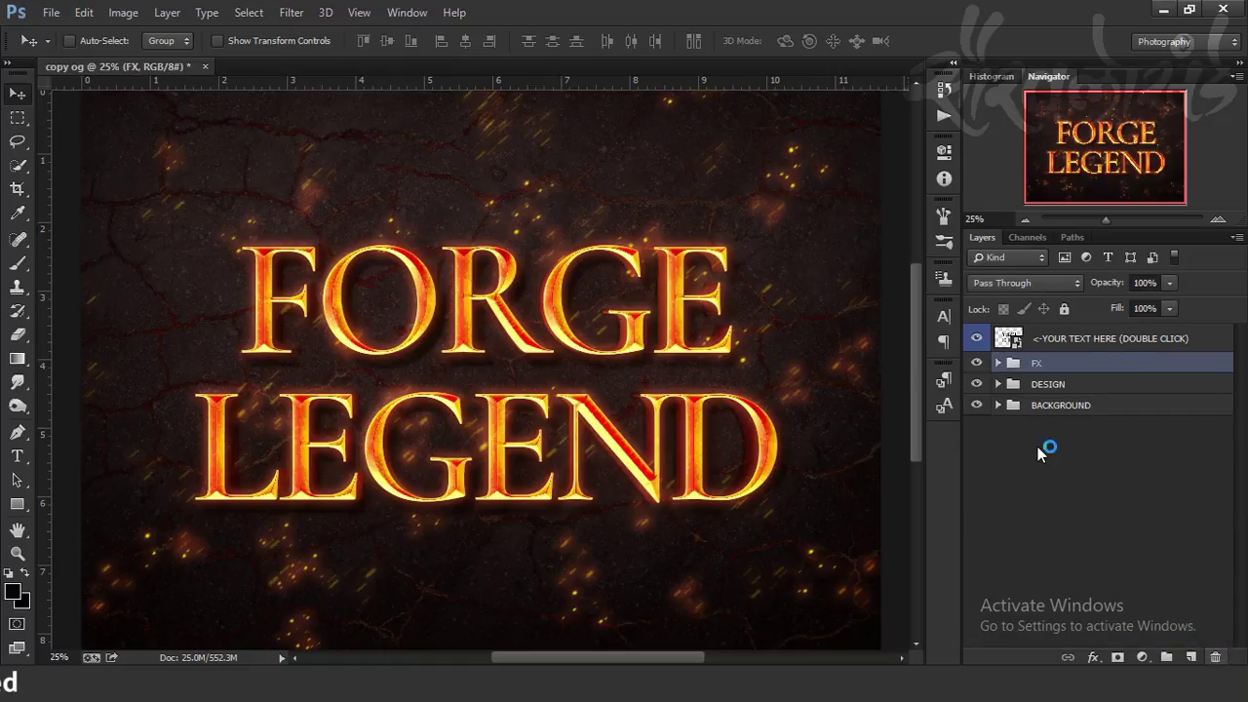
left_click(998, 363)
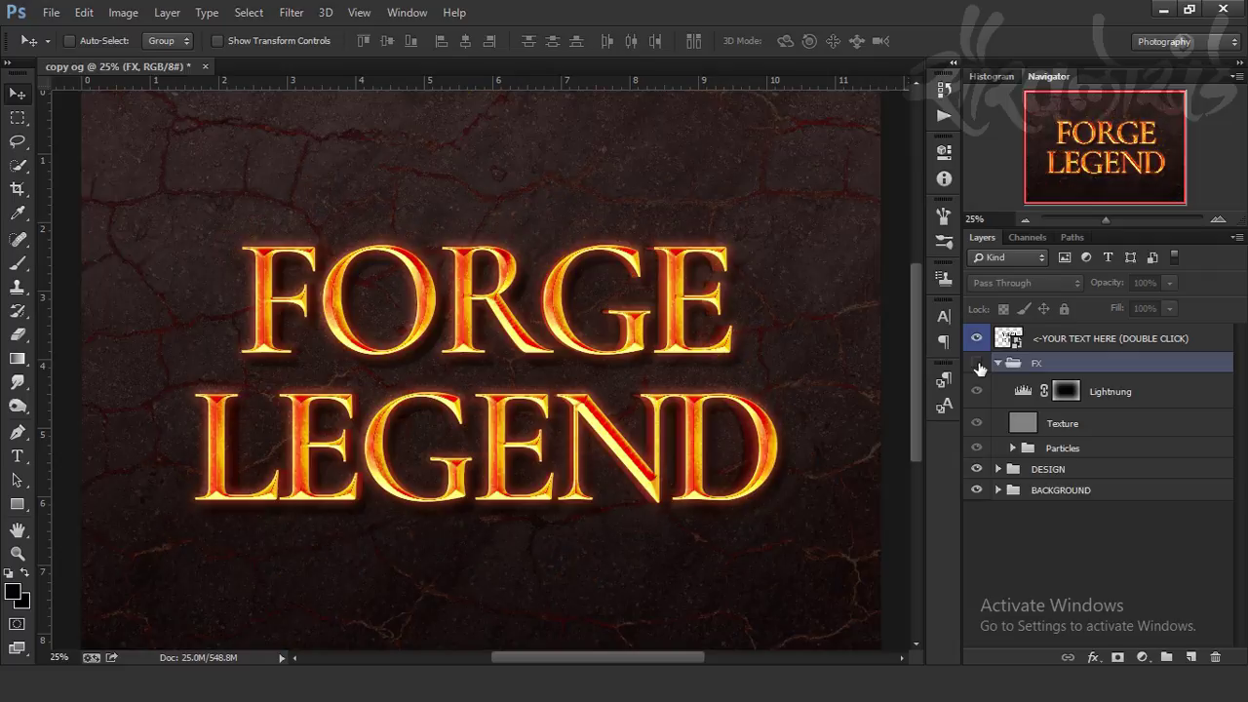
left_click(977, 364)
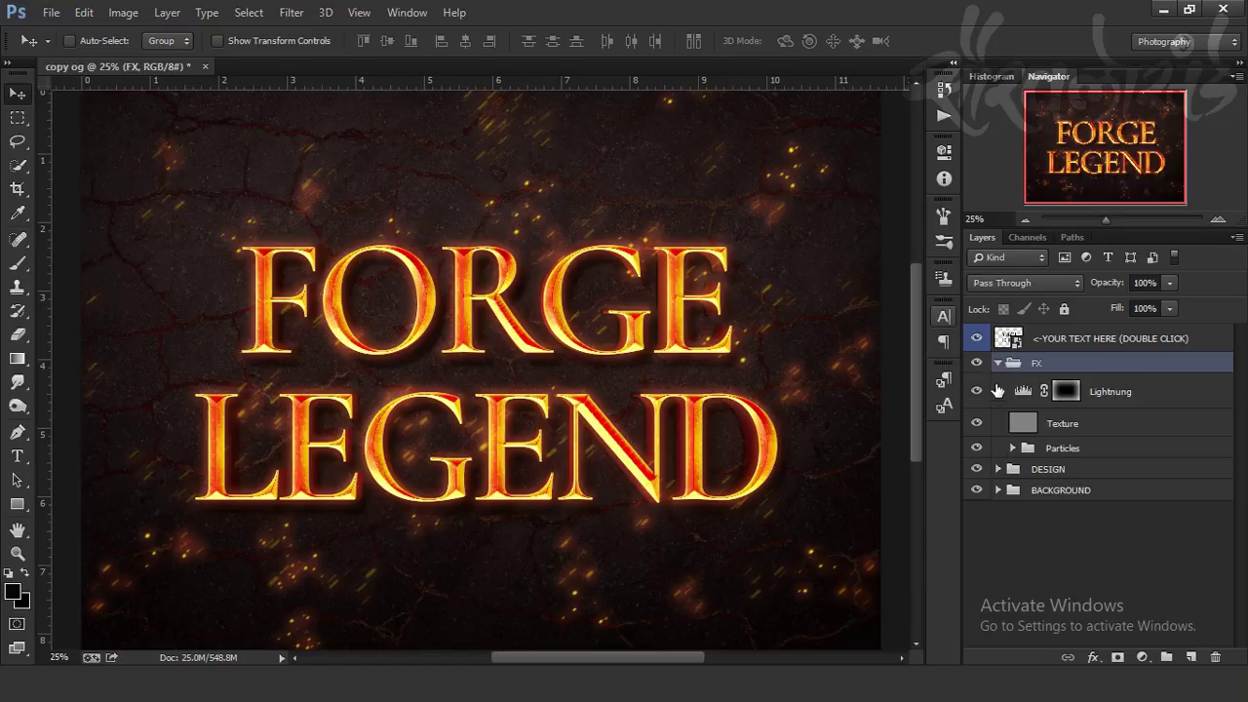
left_click(997, 363)
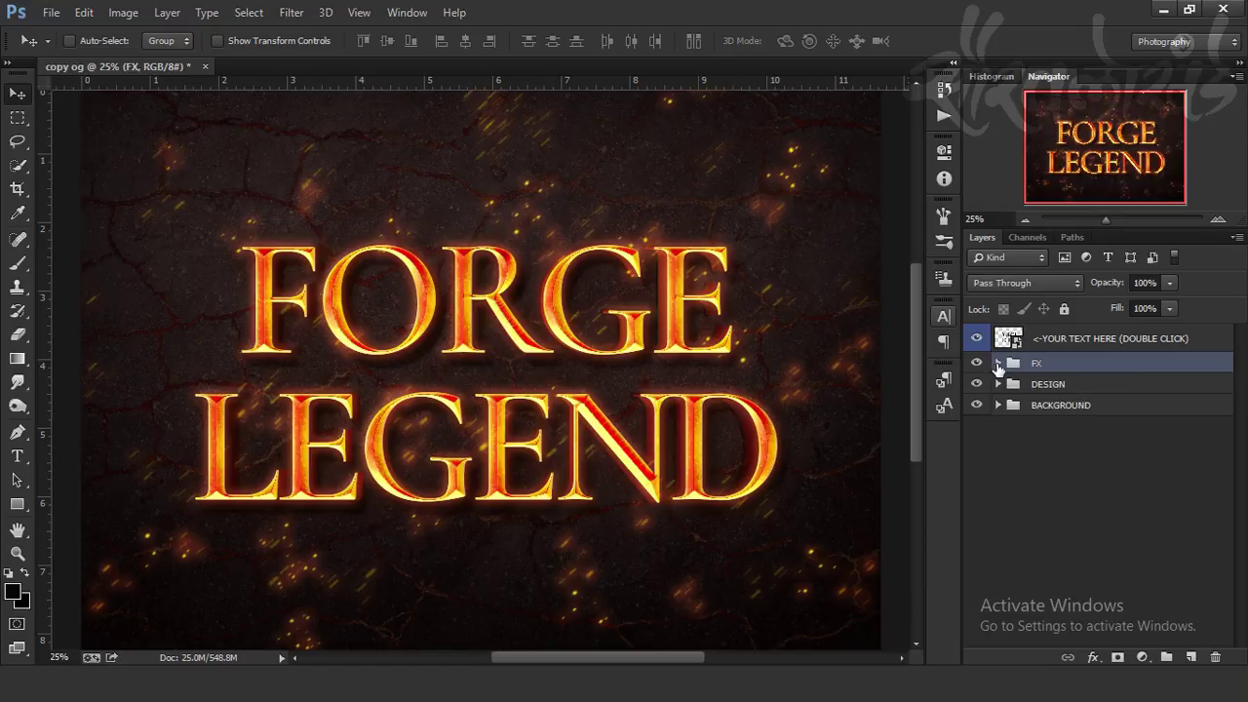
Step: Inspect DESIGN's Front, Depth, Front shadow and Drop shadow groups, then collapse Depth's effects
left_click(998, 385)
left_click(1071, 405)
left_click(1063, 429)
left_click(1080, 450)
left_click(1059, 469)
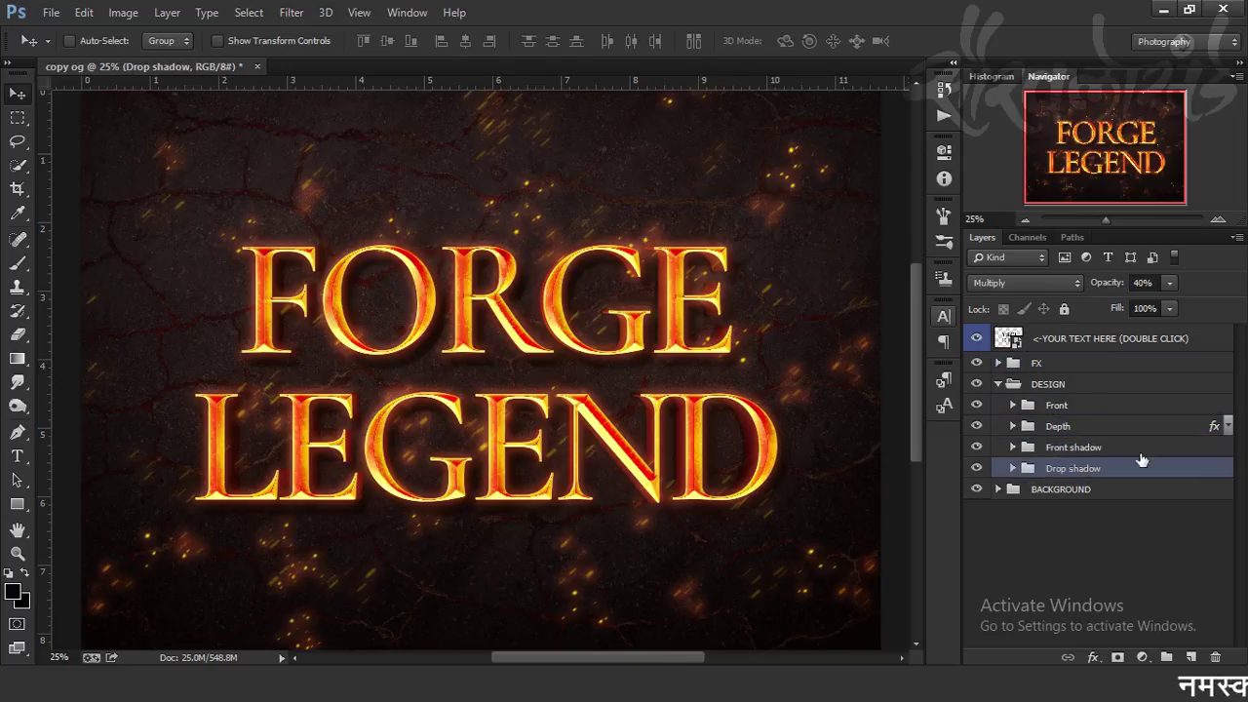
left_click(1228, 426)
left_click(1012, 427)
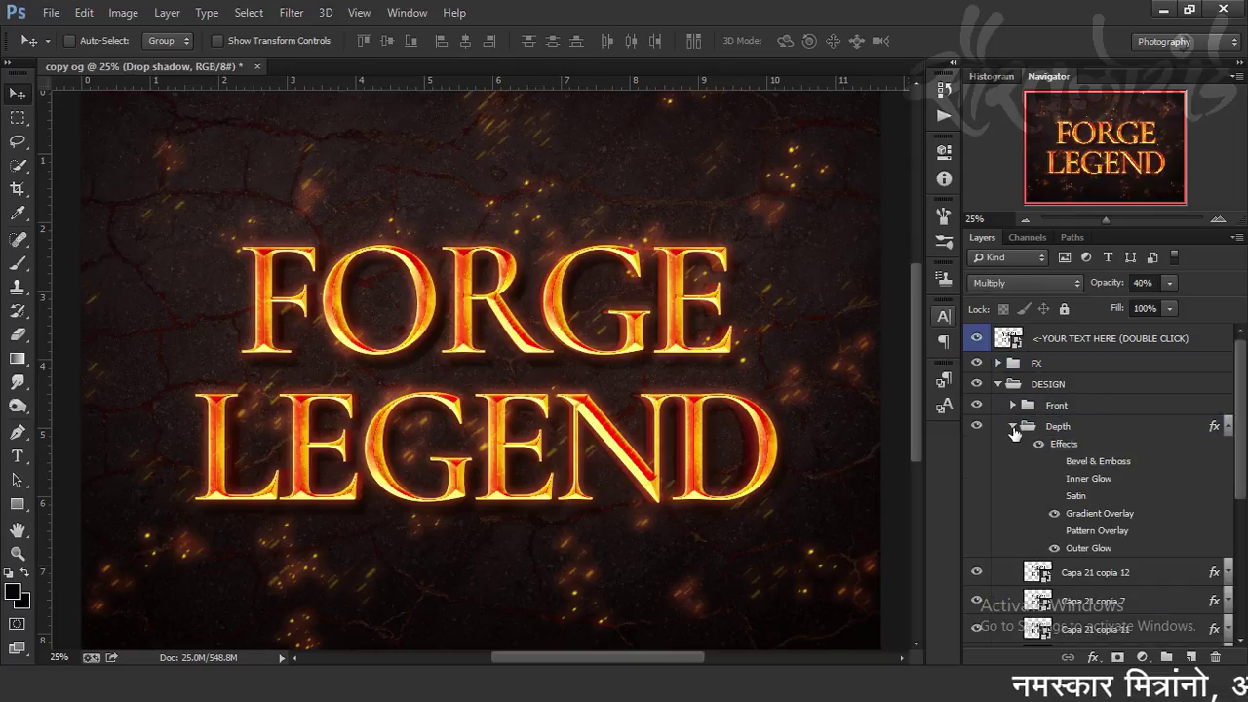
left_click(1014, 405)
left_click(1011, 406)
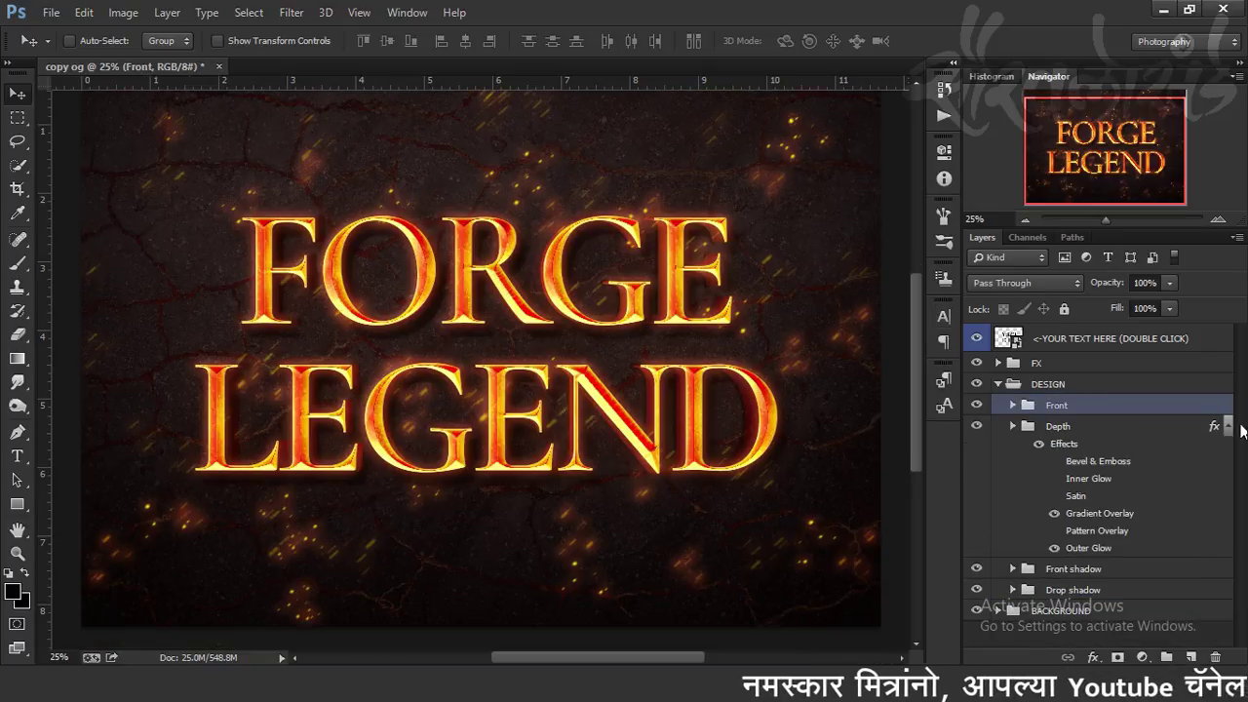
left_click(1227, 426)
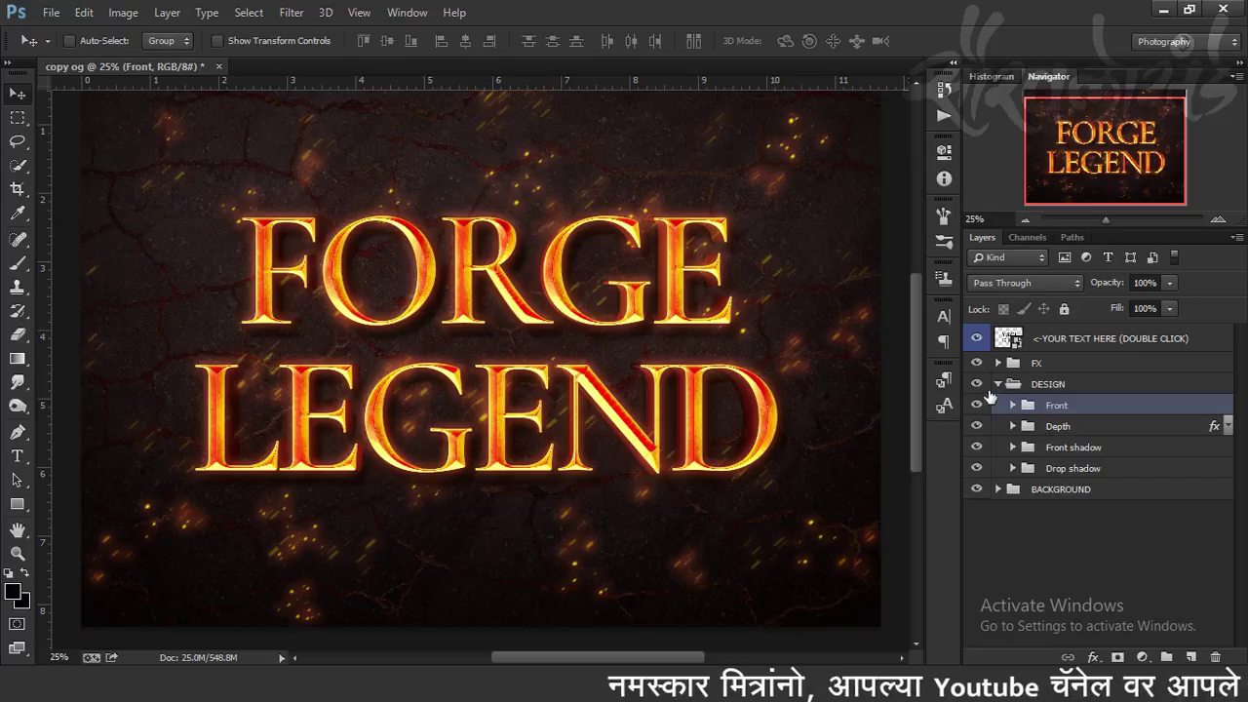
Step: Collapse the DESIGN group and toggle its visibility off and on
left_click(997, 384)
left_click(976, 384)
left_click(977, 384)
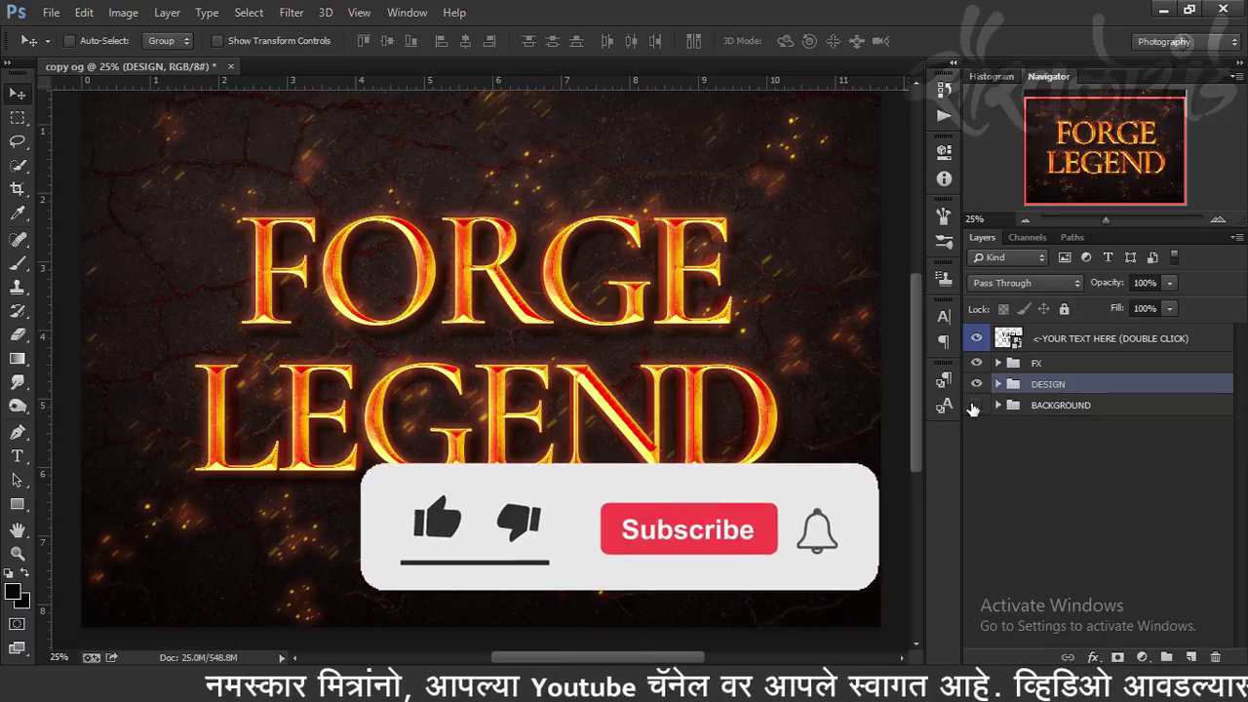
Step: Check the BACKGROUND visibility, select the text smart object, and bring up Image Size
left_click(976, 405)
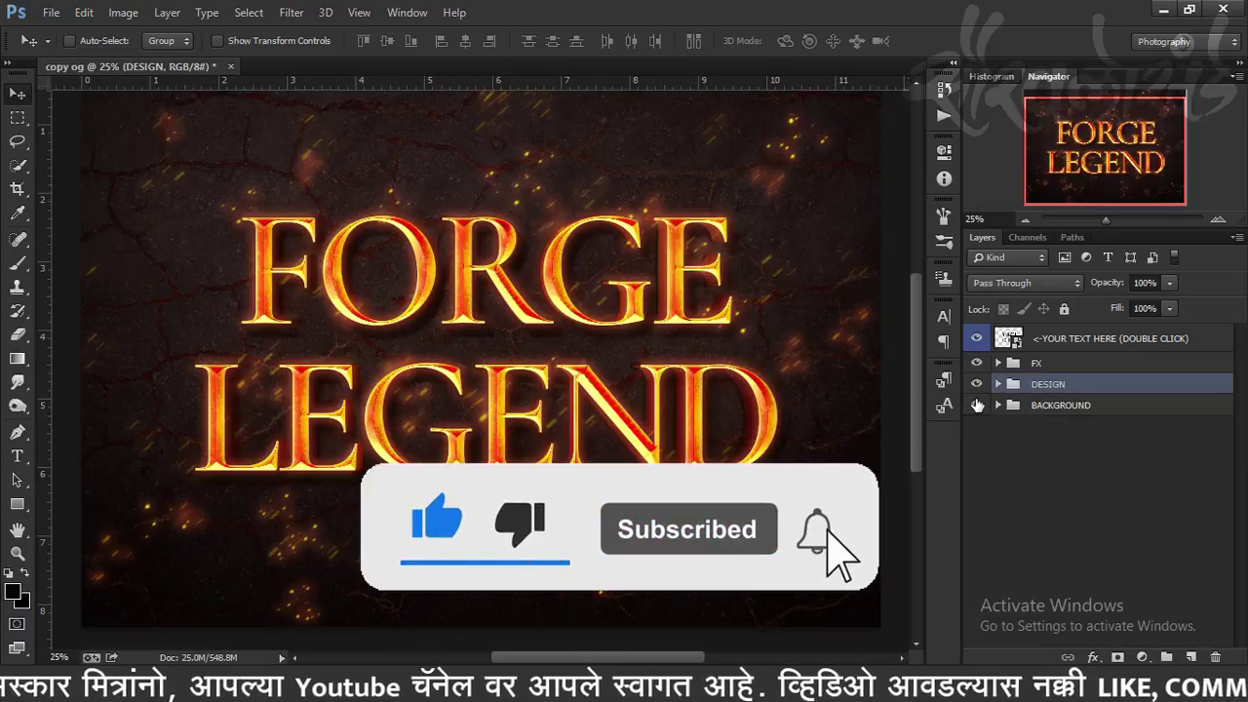
left_click(976, 405)
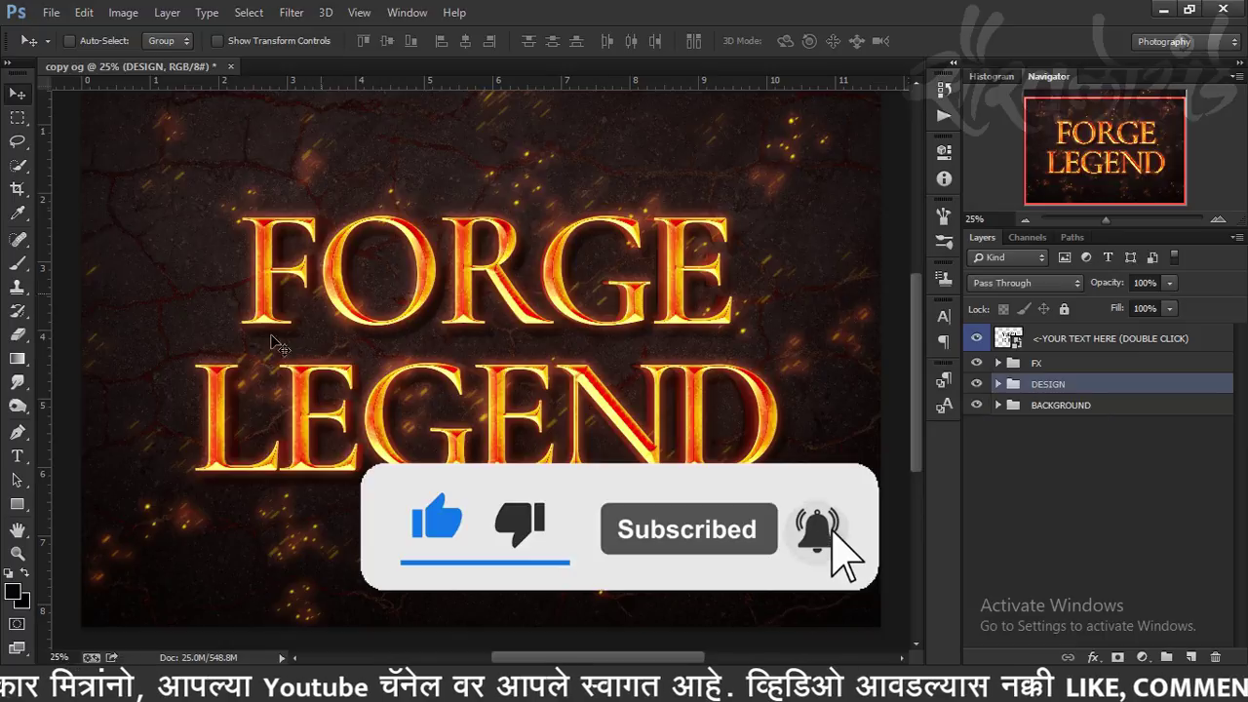
left_click(1082, 342)
left_click(117, 13)
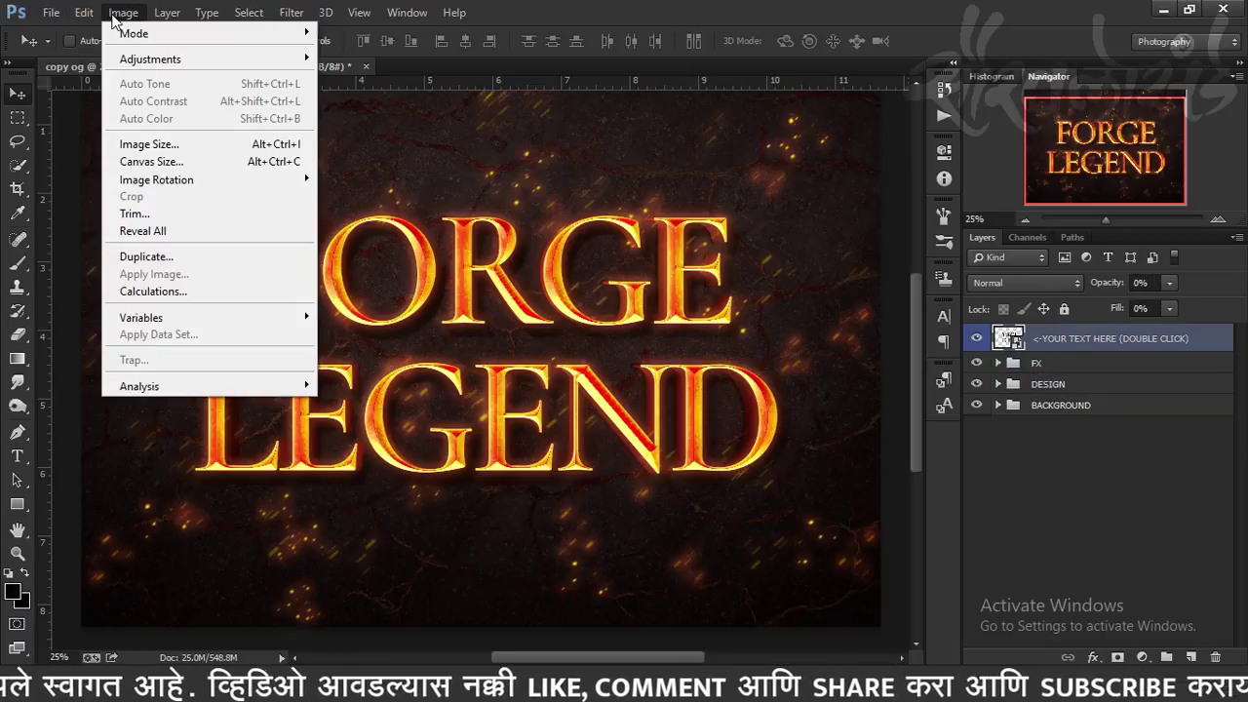
left_click(209, 148)
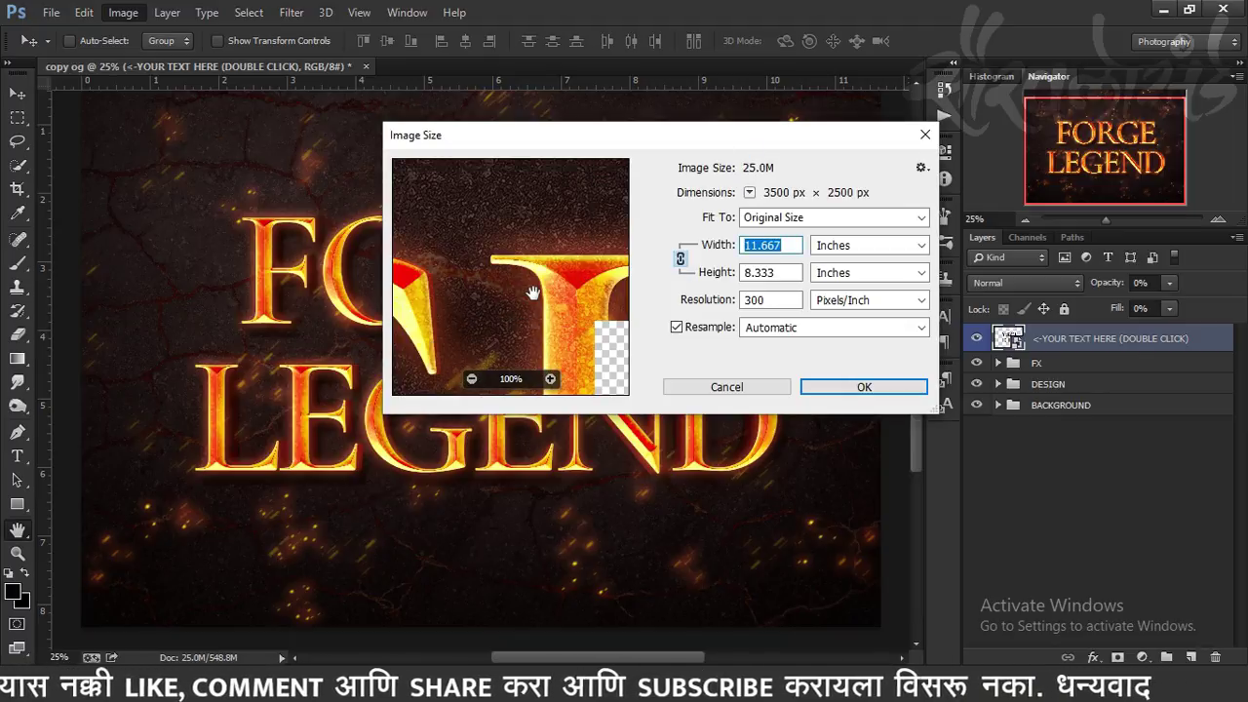
Step: Set the image height to 5 inches and resolution to 200 pixels/inch
left_click_drag(471, 315, 651, 213)
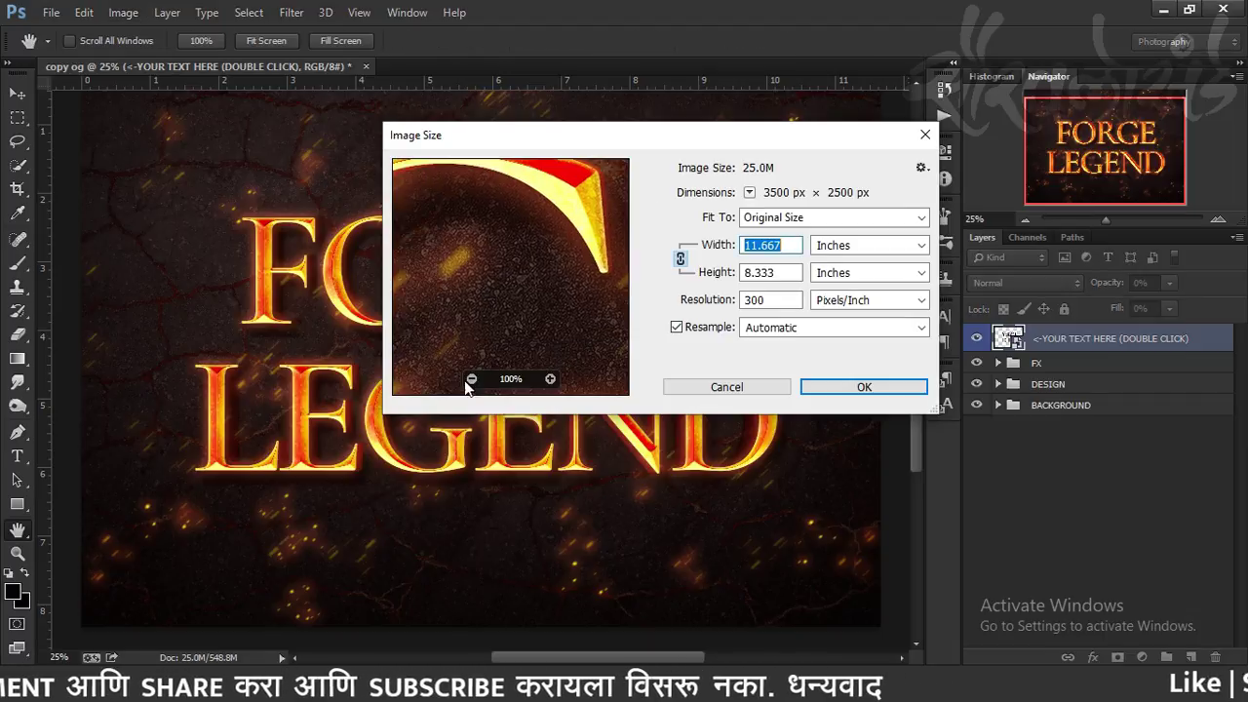
left_click(471, 379)
left_click(471, 379)
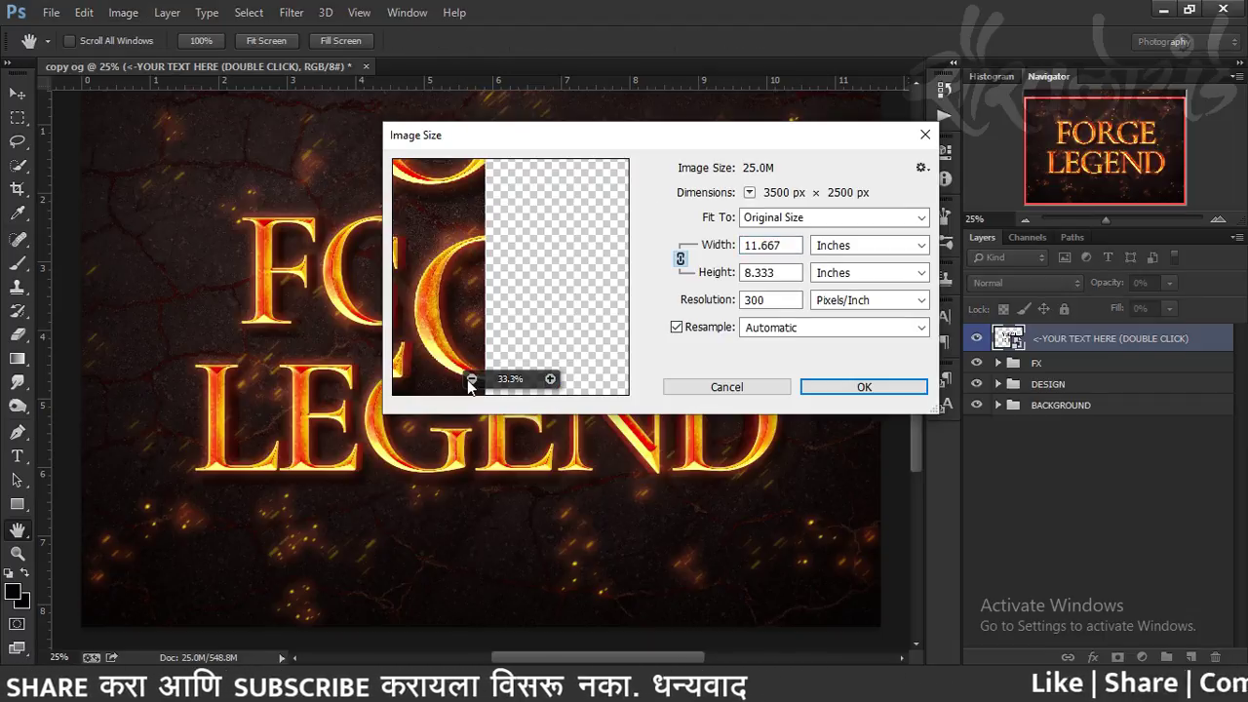
key("Tab")
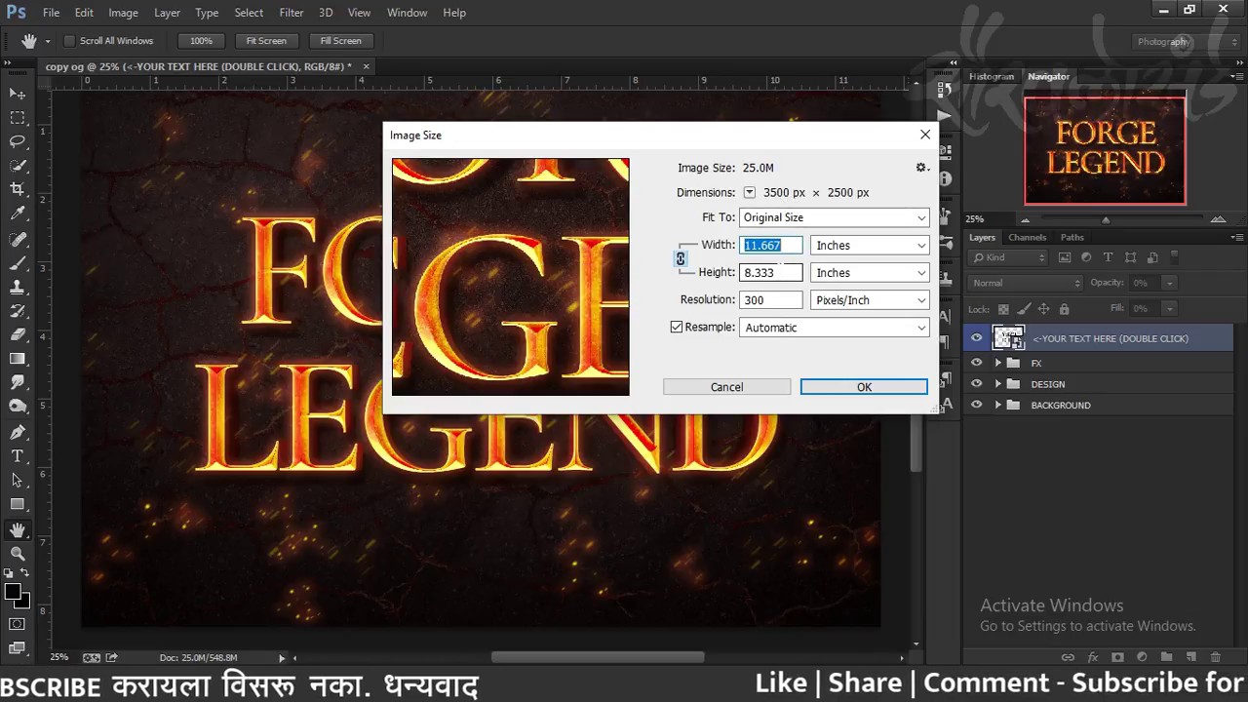
key("Tab")
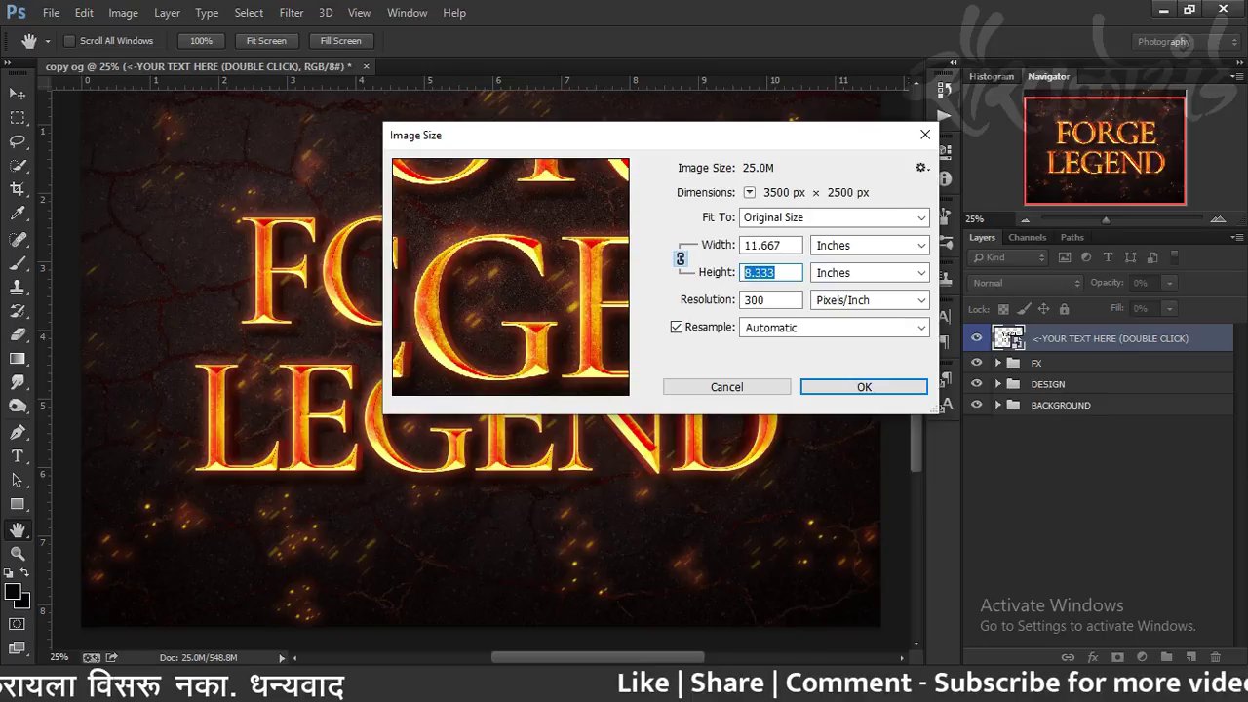
type("5")
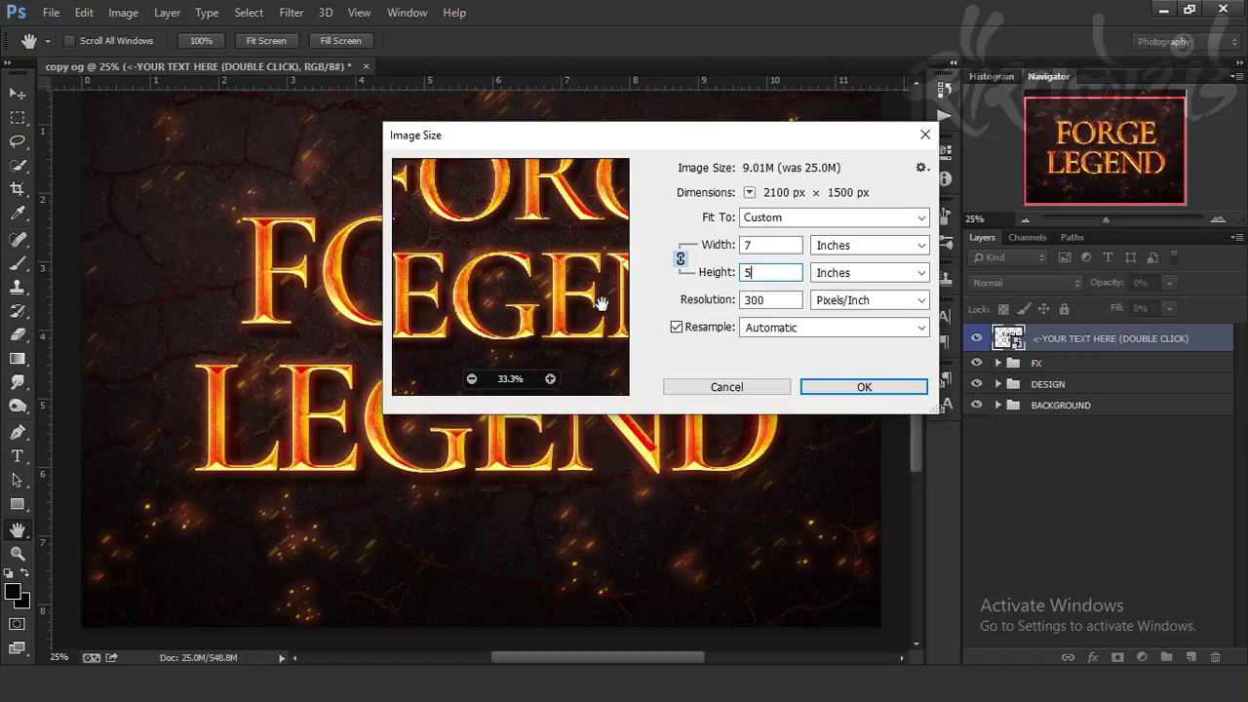
key("Tab")
type("200")
Step: Inspect the lettering in the preview, then apply the 1400 × 1000 px size
left_click_drag(462, 258, 491, 227)
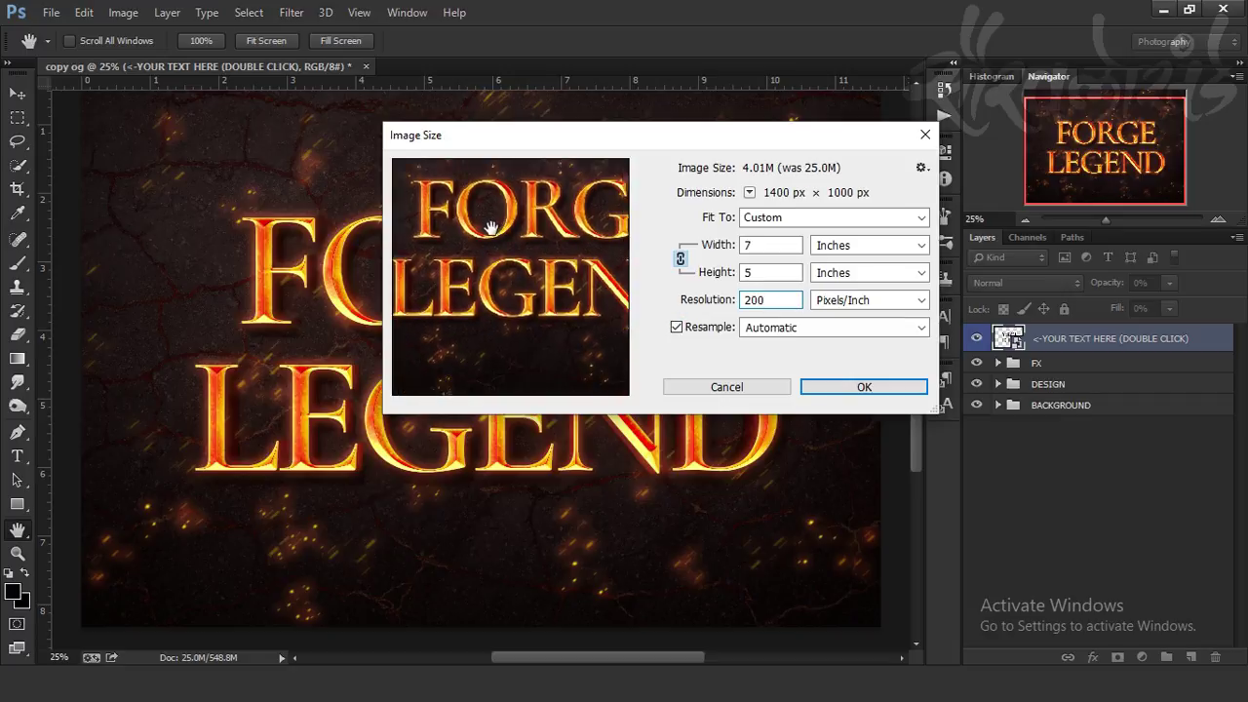
left_click(551, 379)
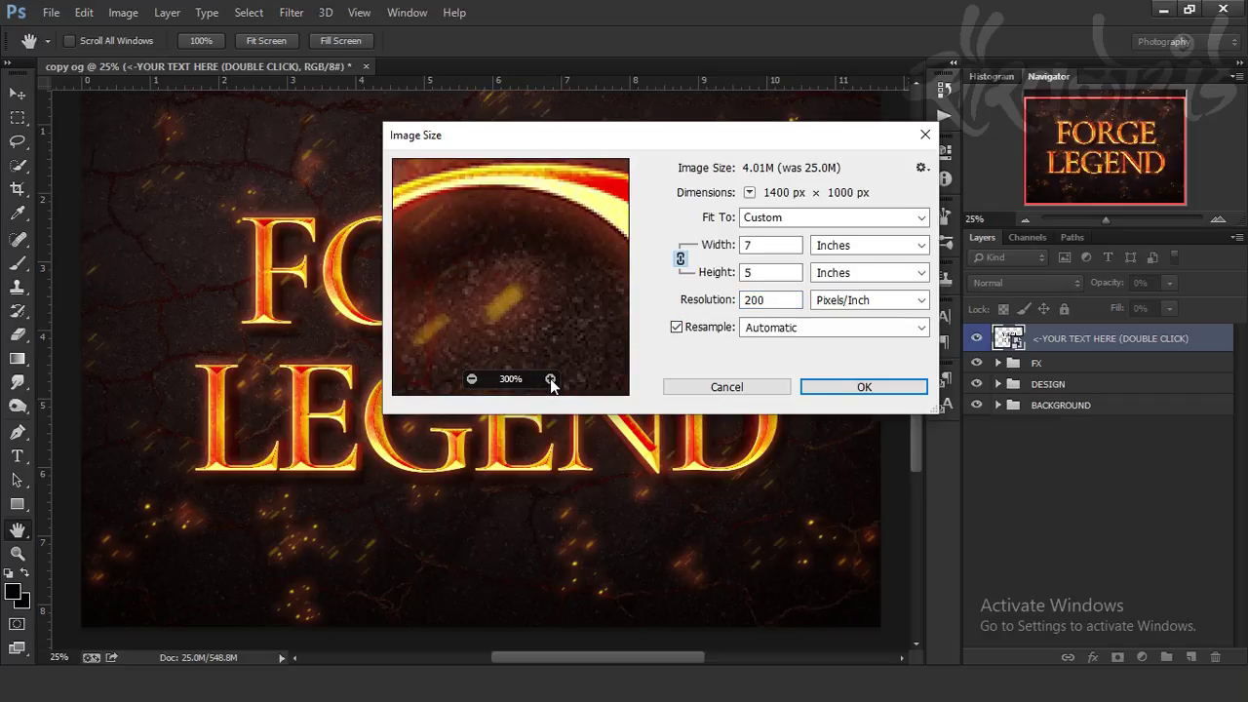
left_click(551, 379)
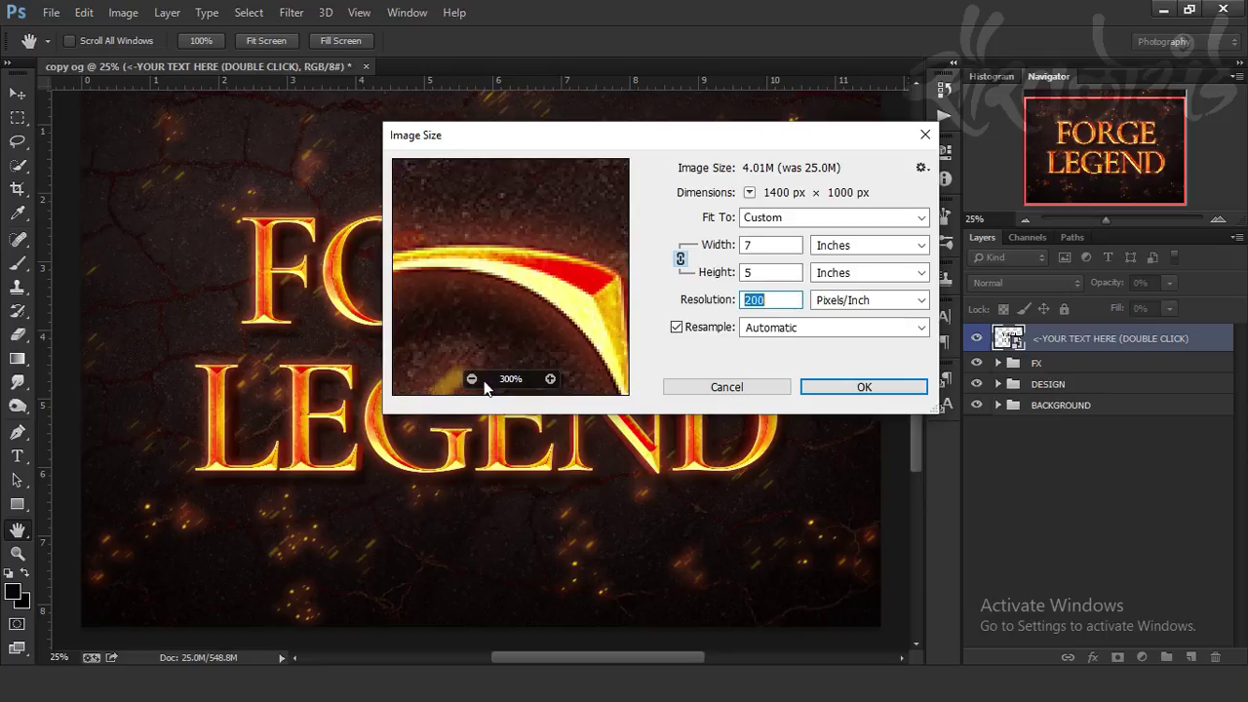
left_click(472, 379)
left_click(472, 379)
left_click_drag(556, 303, 585, 273)
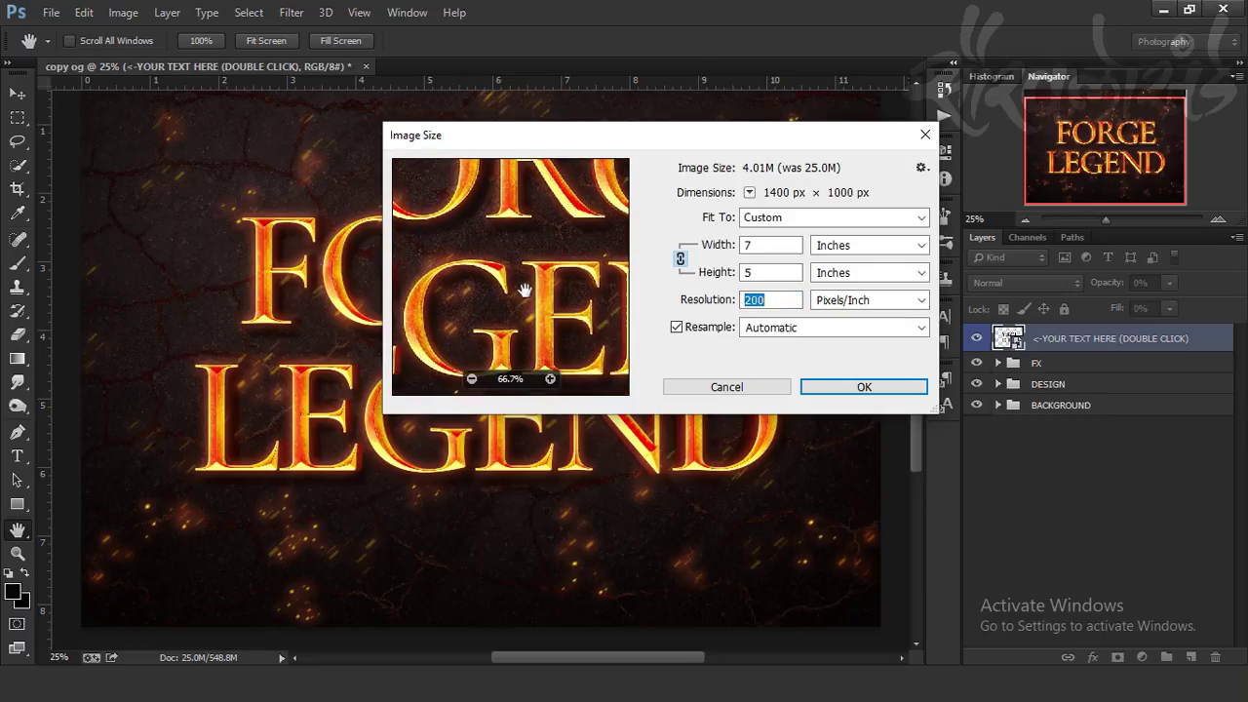
left_click(870, 390)
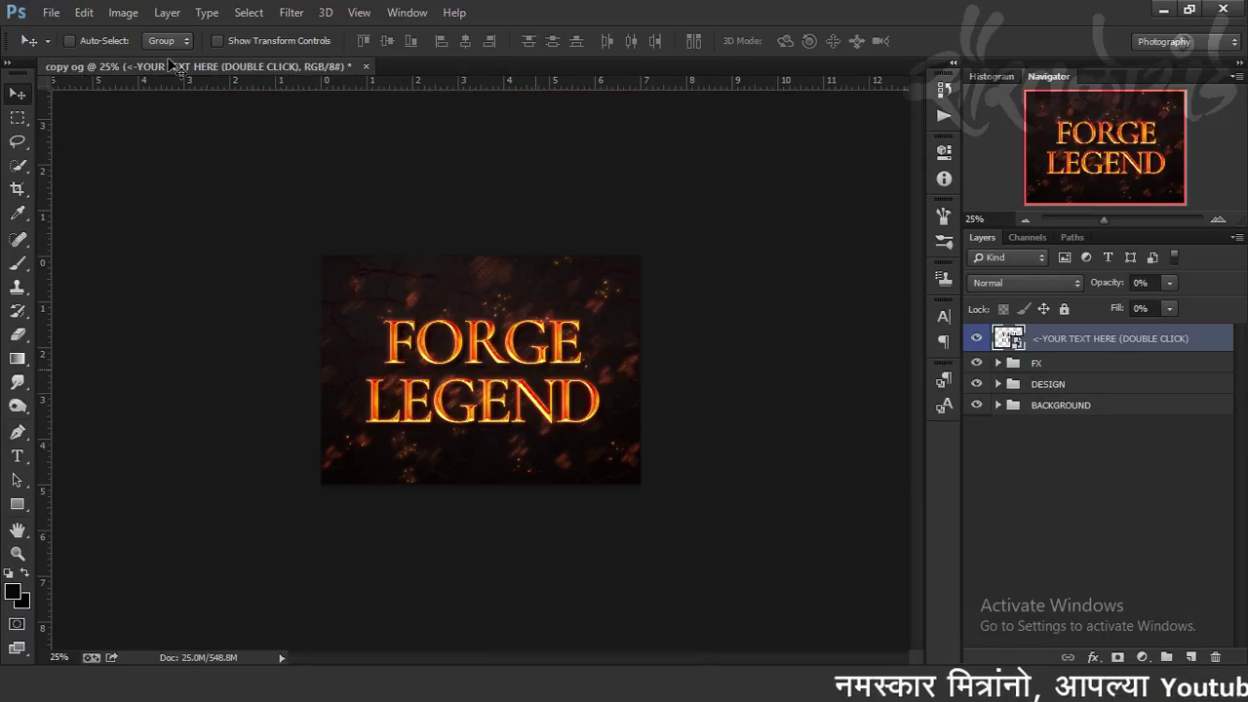
key("ctrl+plus")
key("ctrl+plus")
key("ctrl+plus")
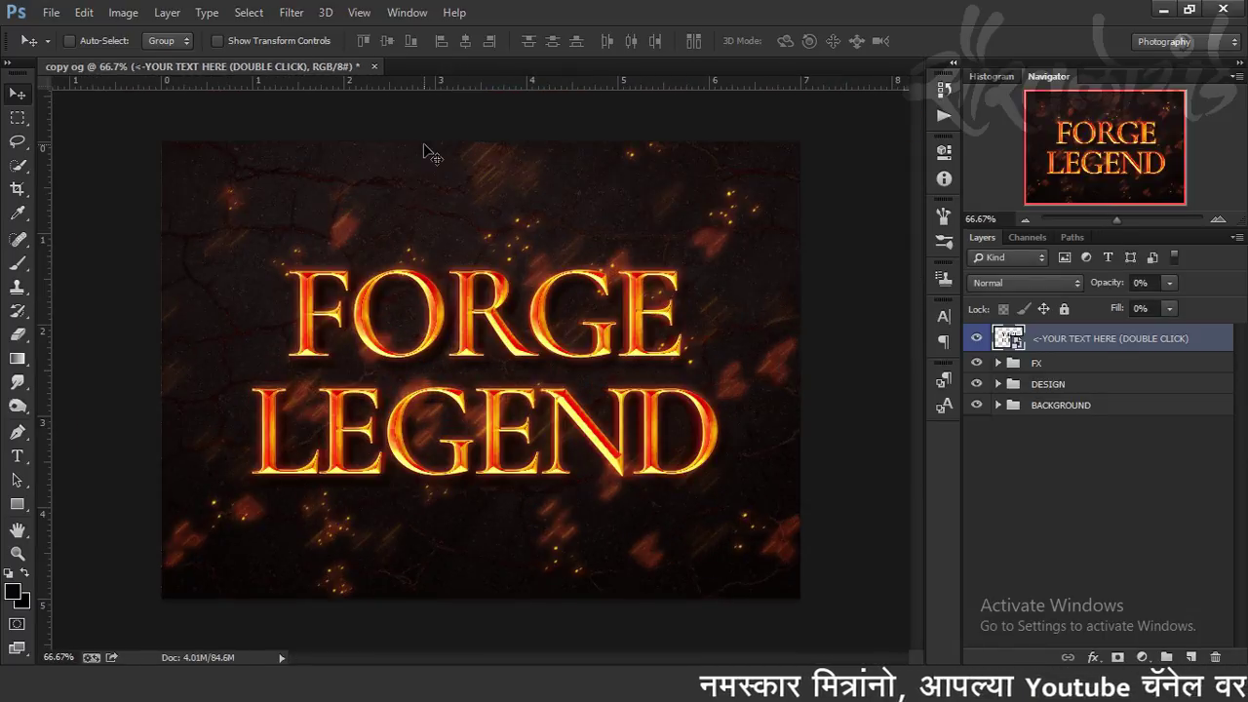
key("ctrl+plus")
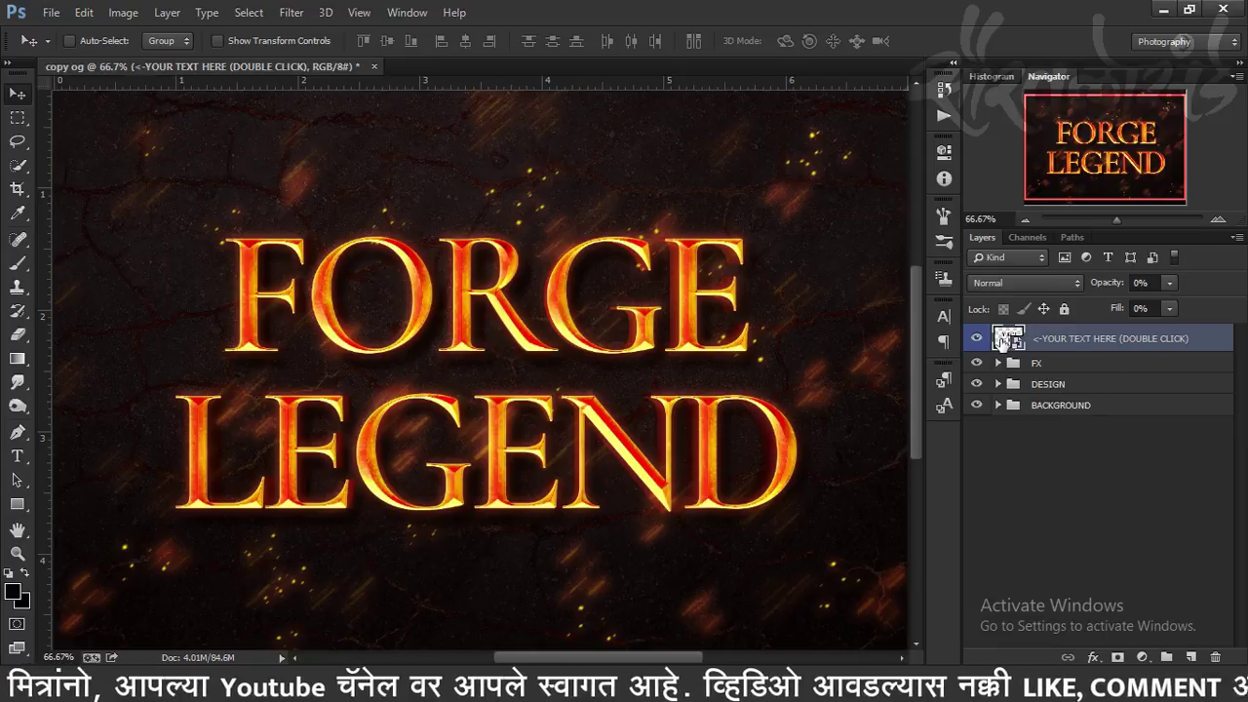
left_click(1074, 362)
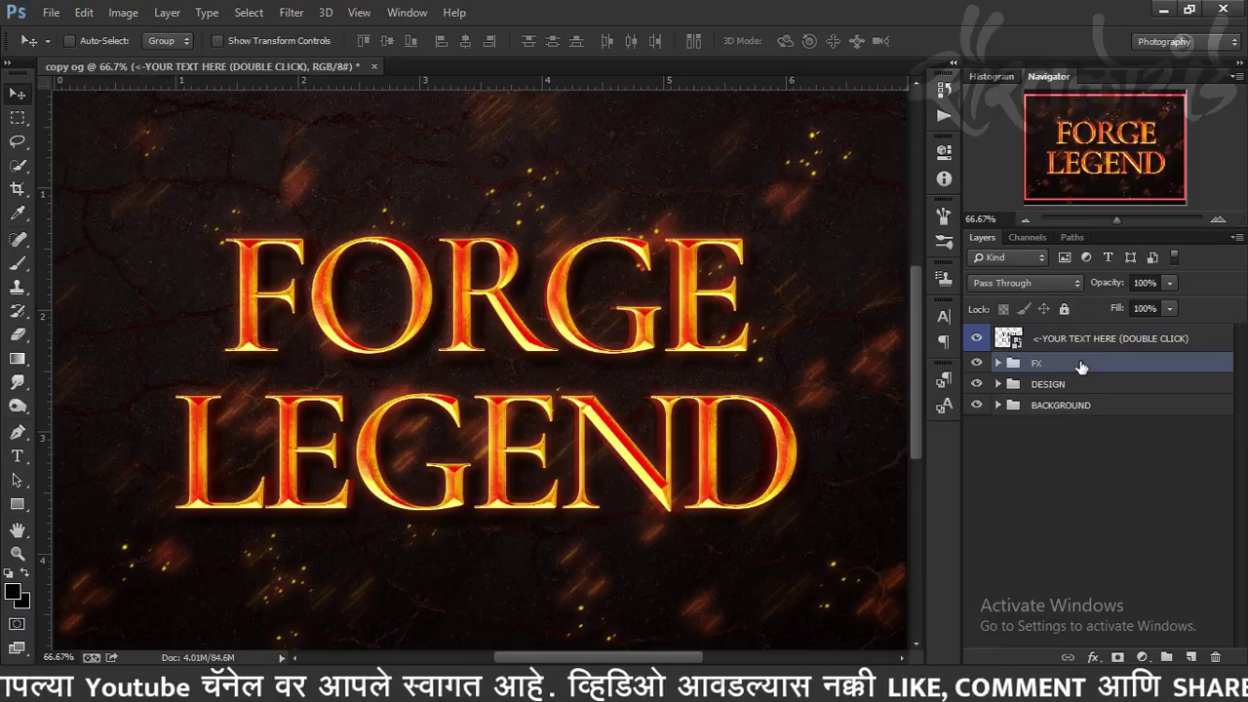
right_click(1080, 362)
key("Escape")
left_click(1141, 342)
left_click(1190, 656)
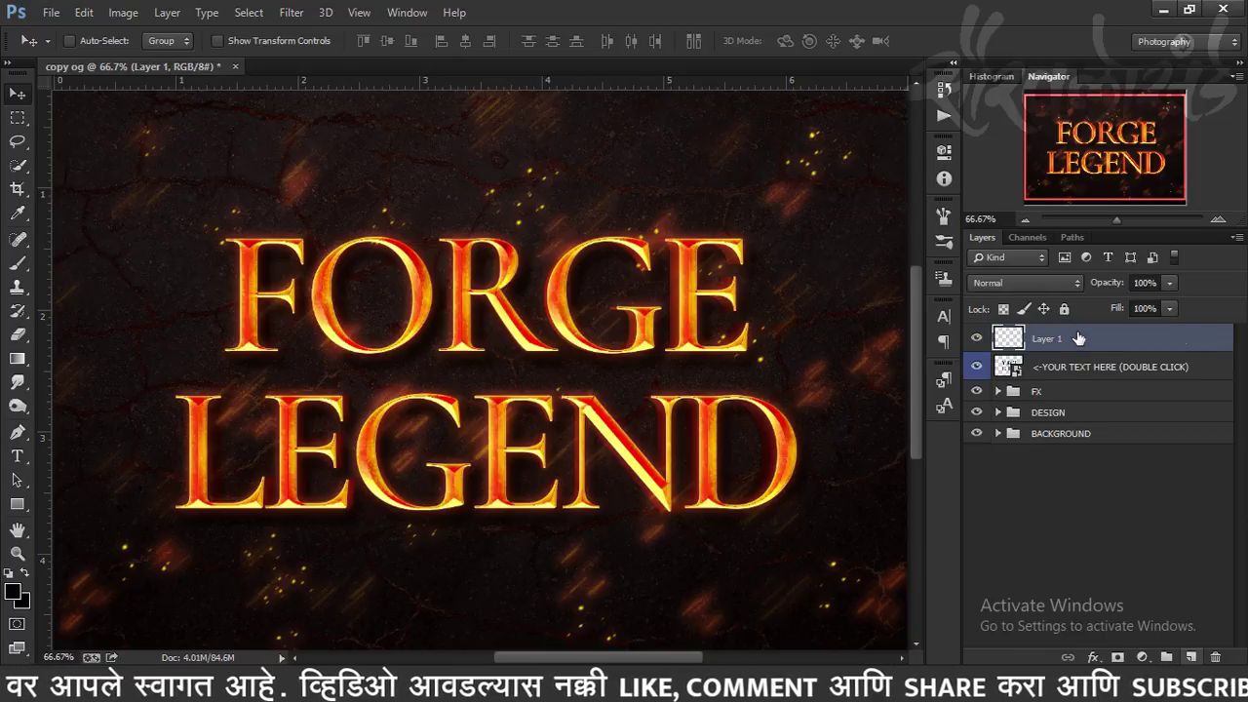
right_click(1078, 337)
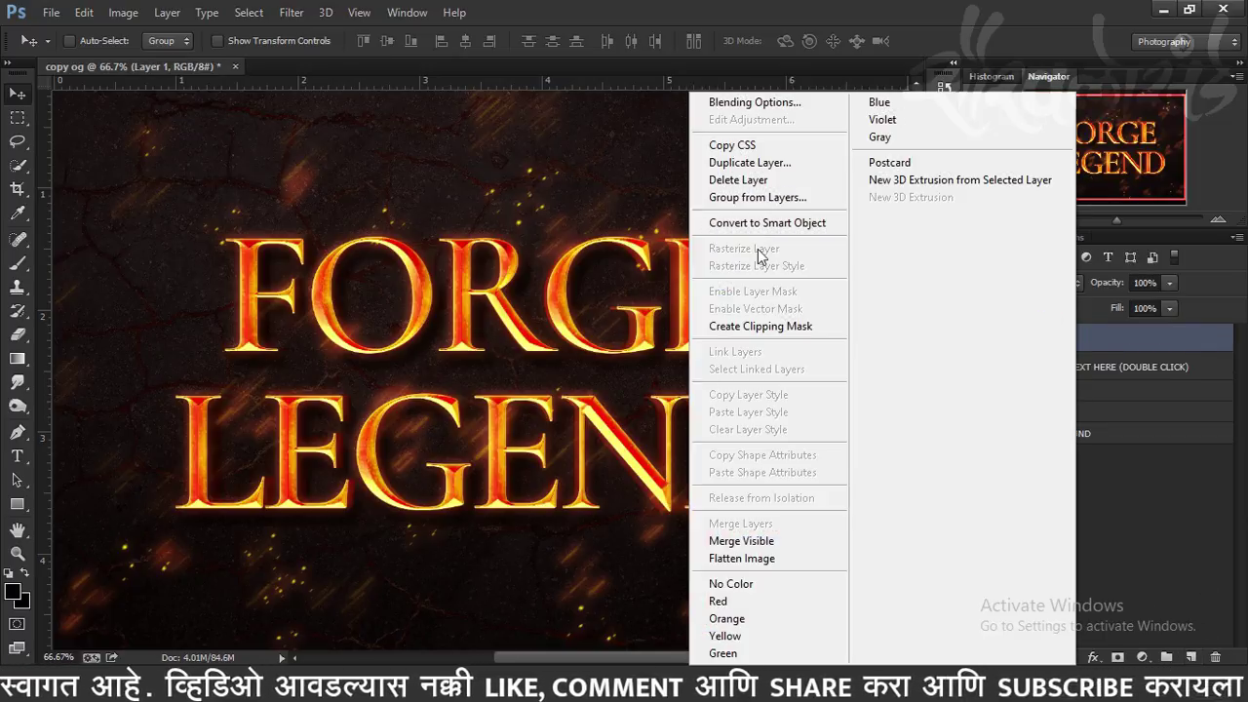
left_click(1103, 329)
left_click_drag(1048, 337, 1214, 656)
left_click(1035, 384)
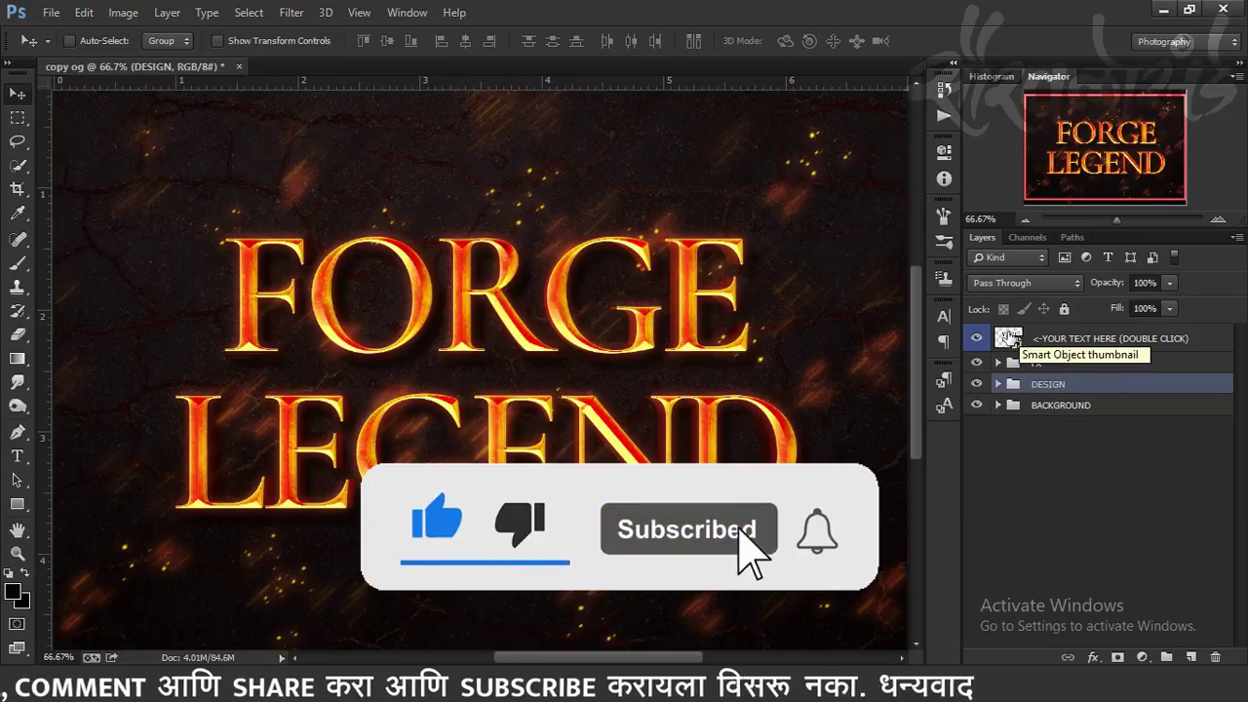
left_click(997, 384)
left_click(1013, 426)
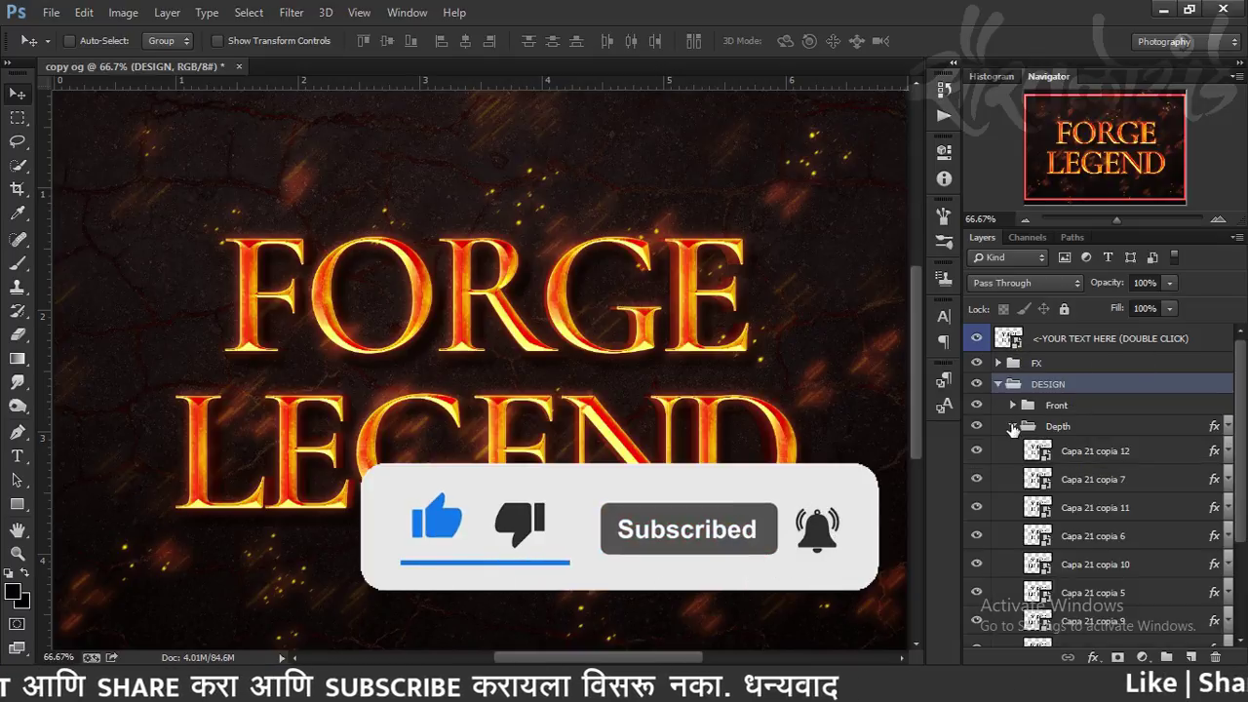
left_click(1014, 427)
left_click(1014, 447)
left_click(1015, 466)
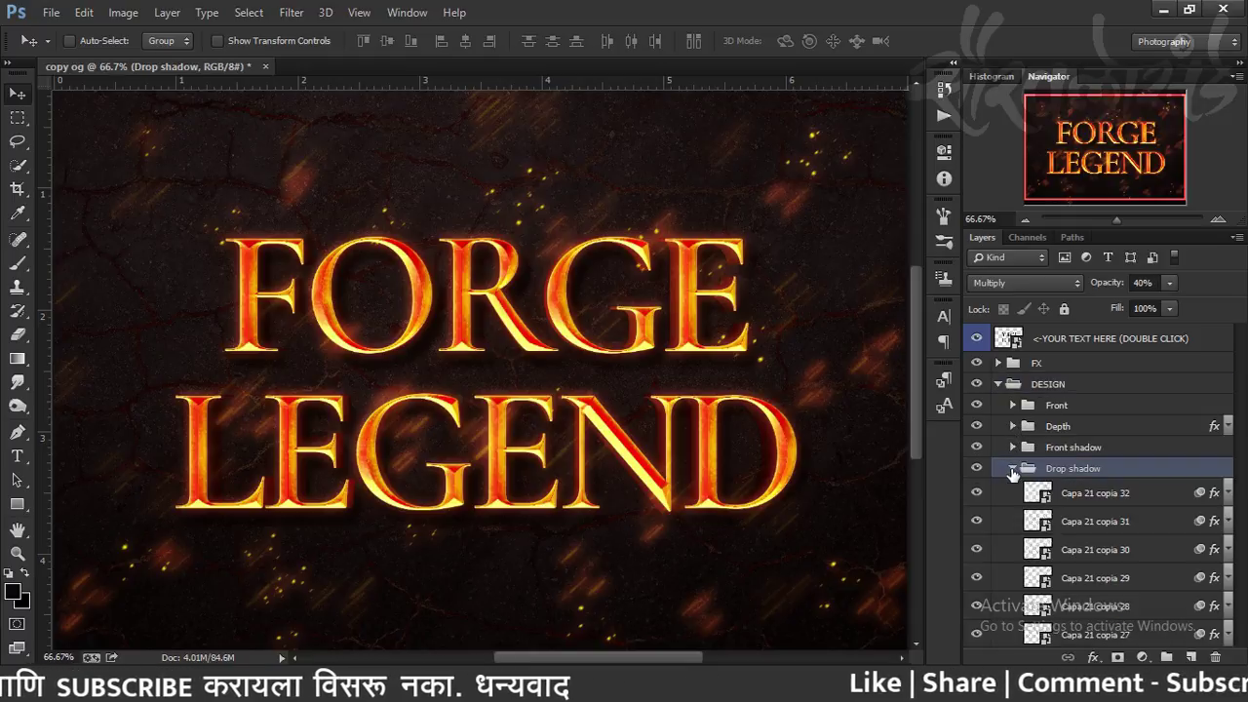
left_click(1013, 469)
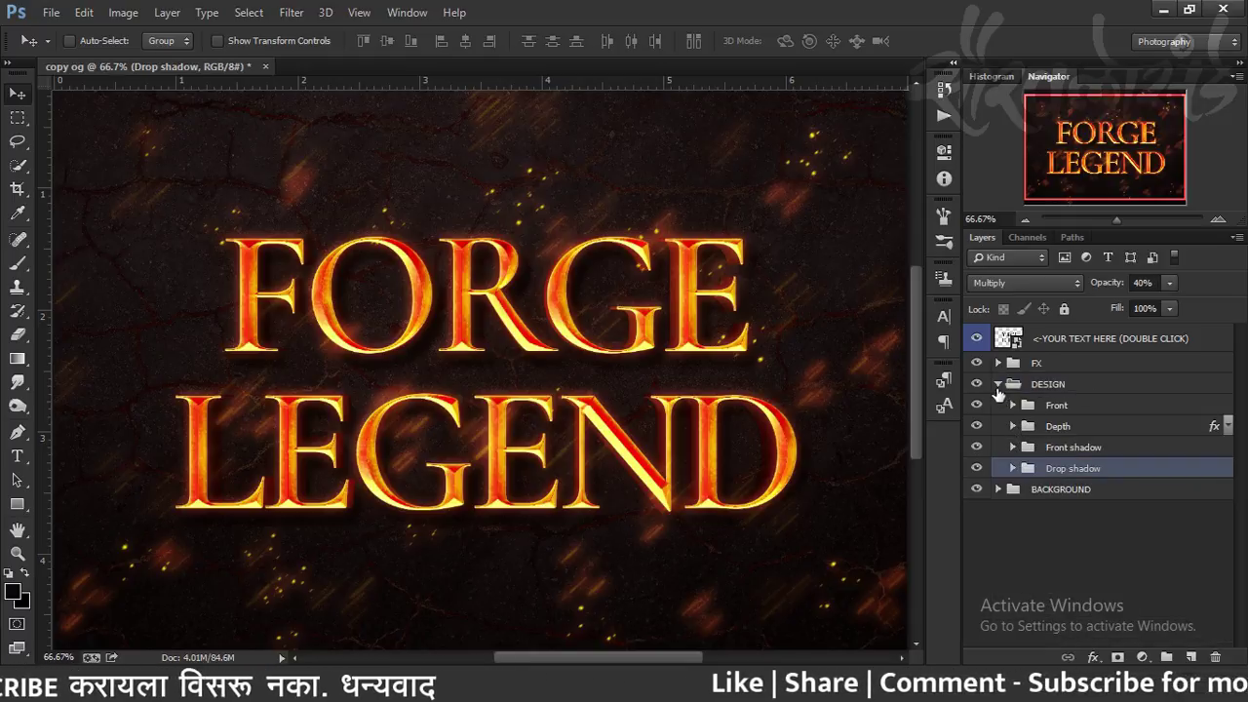
left_click(997, 384)
left_click(1040, 381)
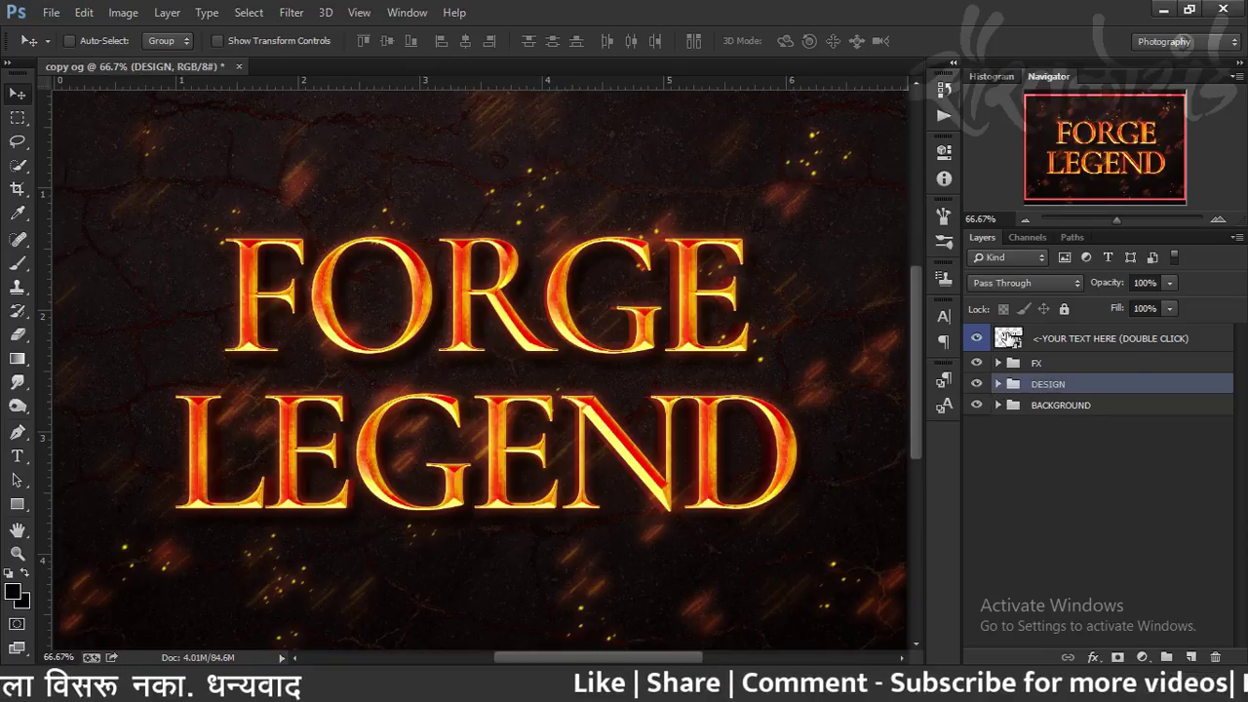
double_click(1008, 337)
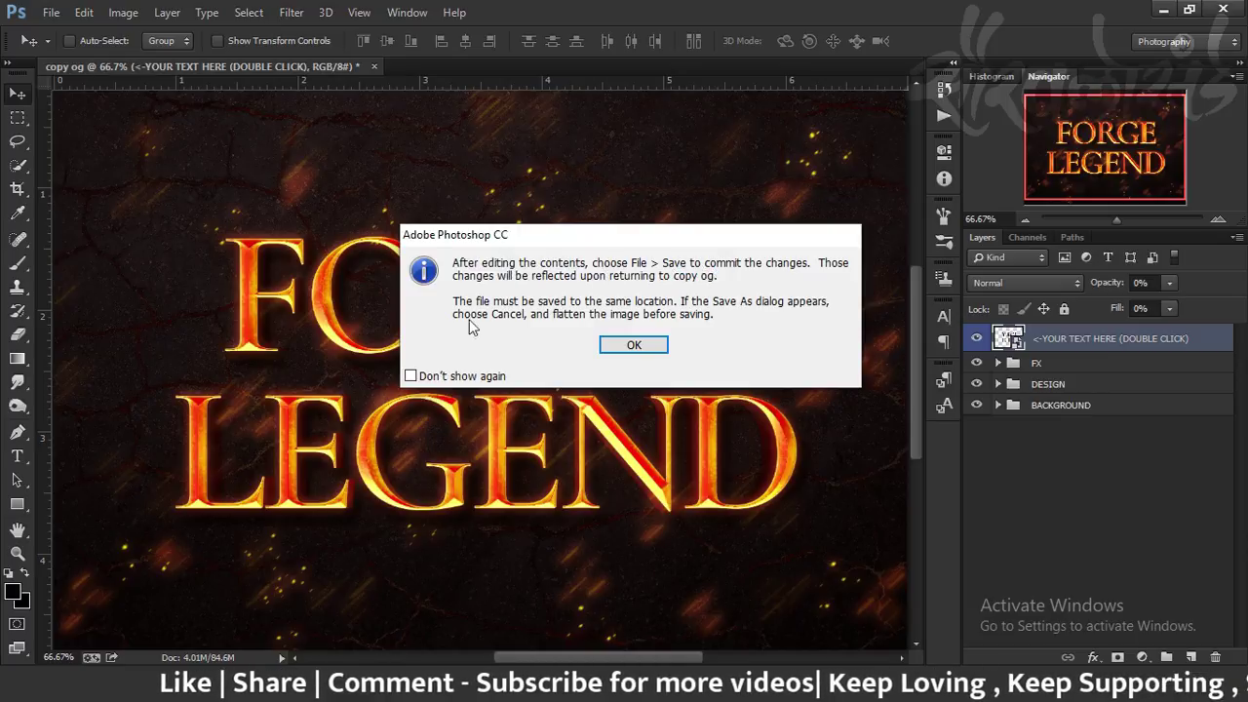
left_click(630, 346)
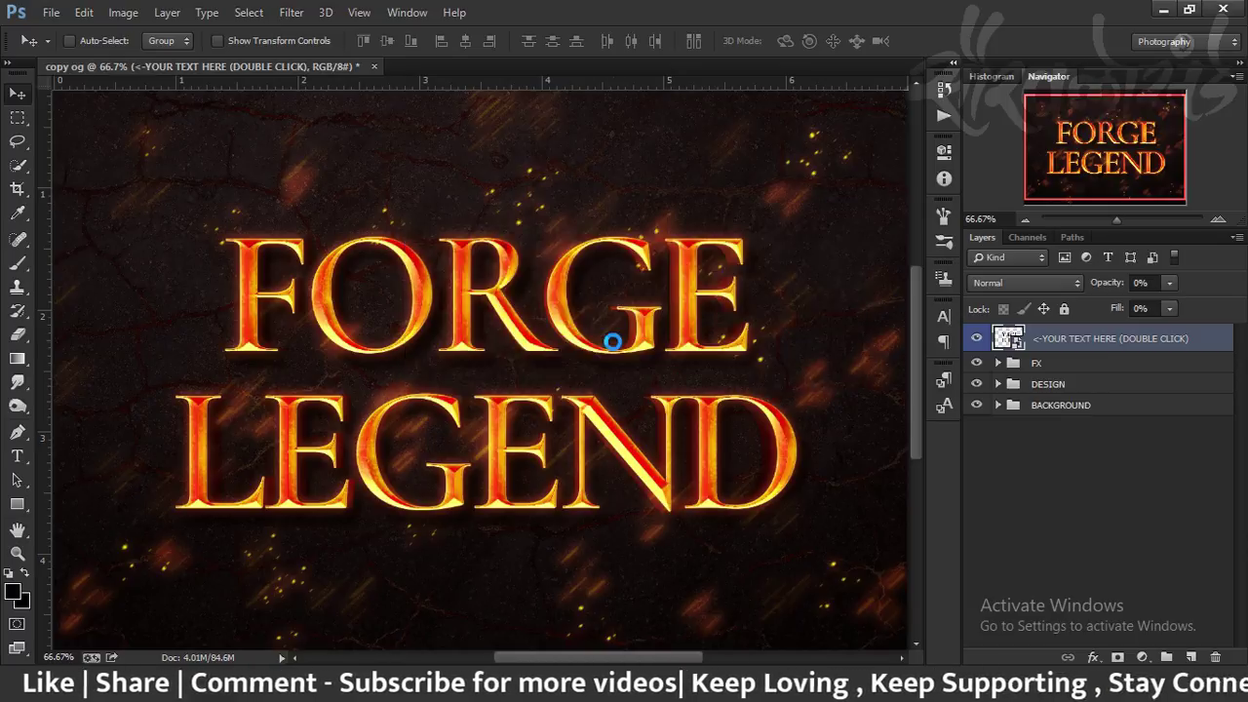
key("ctrl+plus")
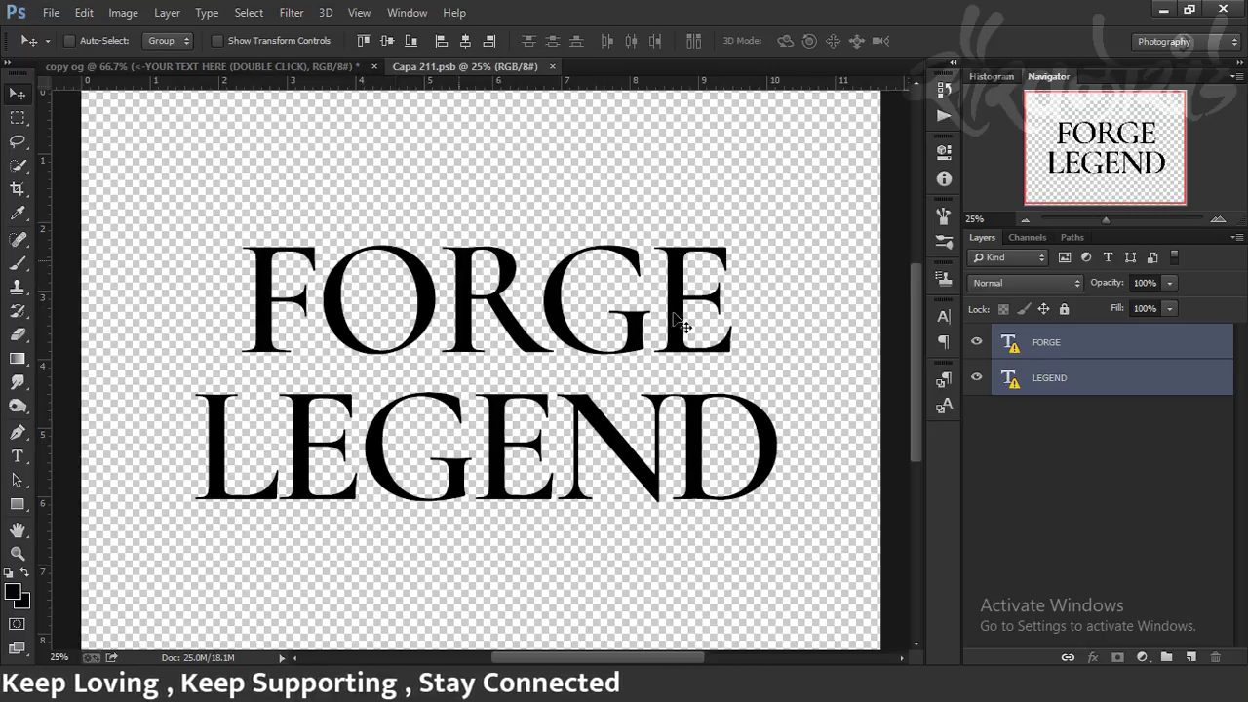
mouse_move(1021, 346)
left_mouse_down()
mouse_move(1150, 493)
mouse_move(1214, 657)
left_mouse_up()
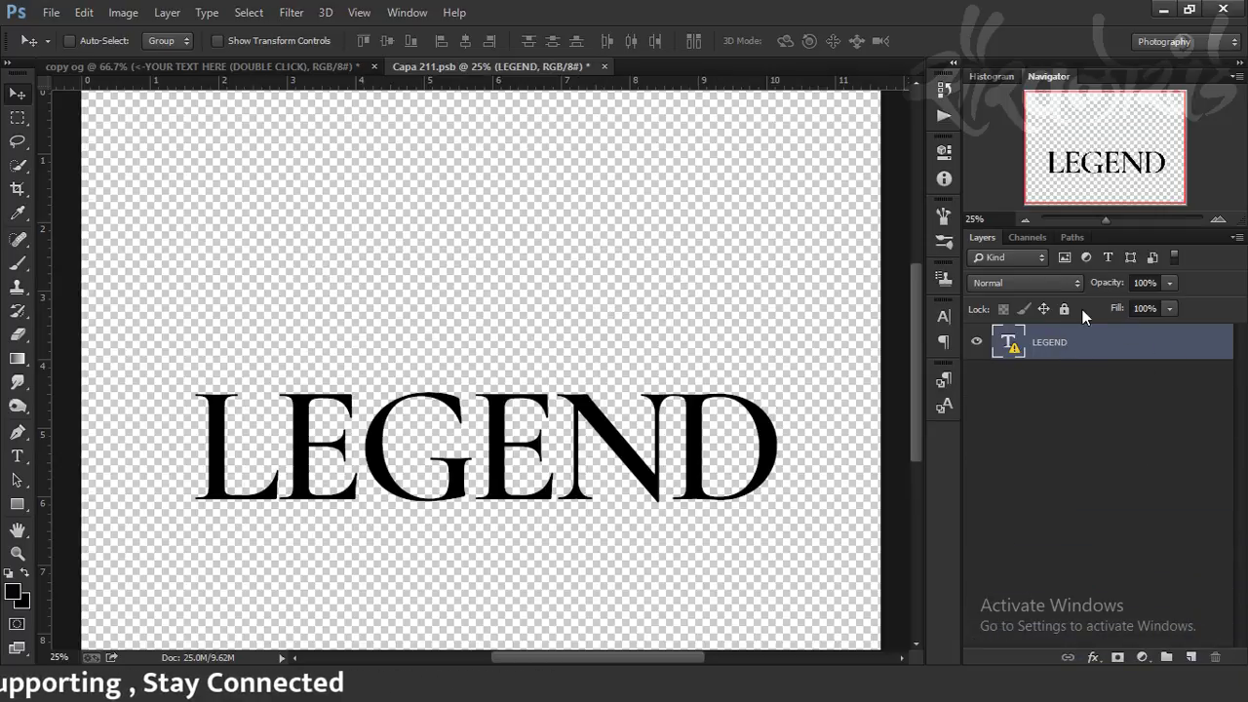
Step: Open LOGO CALLEGRAPHY white.png from the Desktop
left_click(50, 11)
left_click(61, 50)
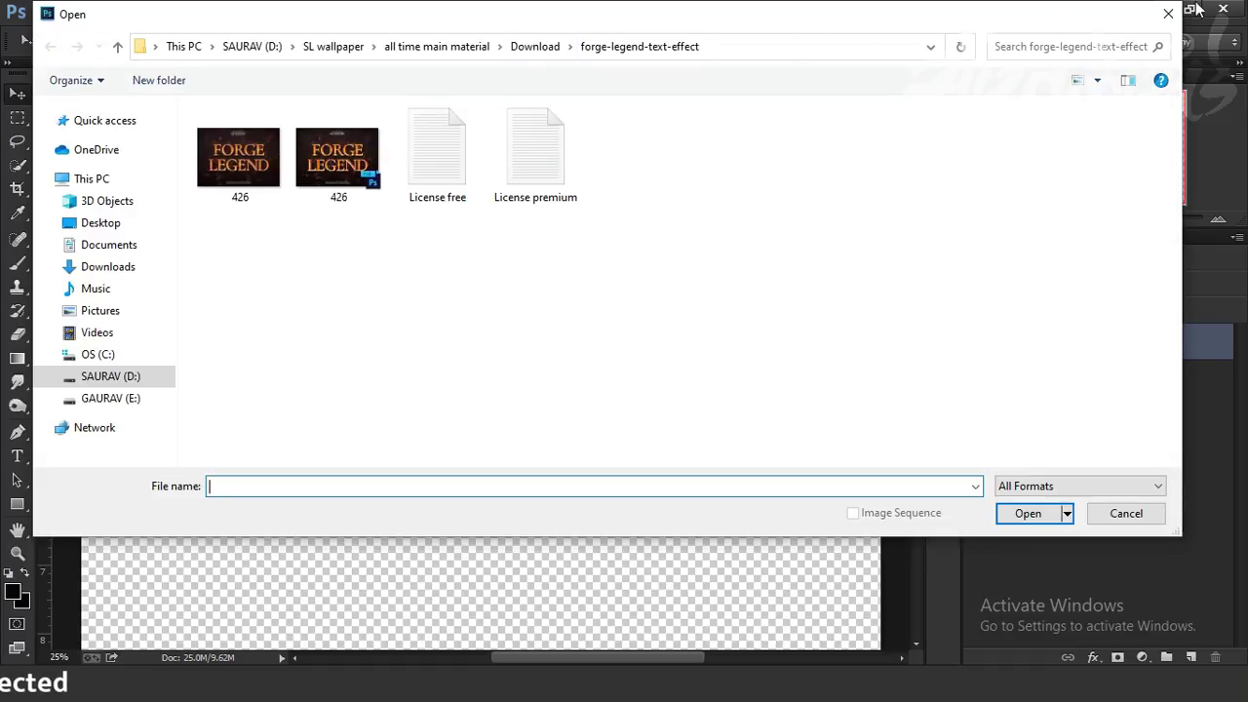
left_click(1168, 12)
left_click(50, 12)
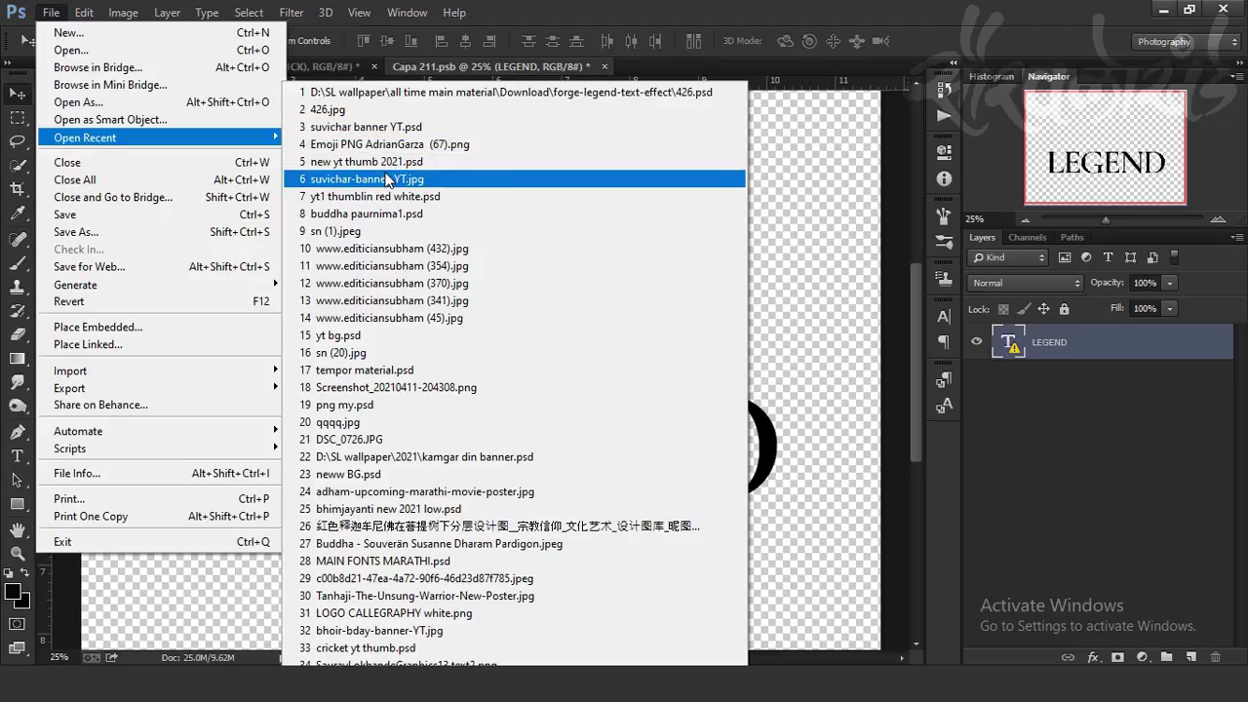
left_click(70, 50)
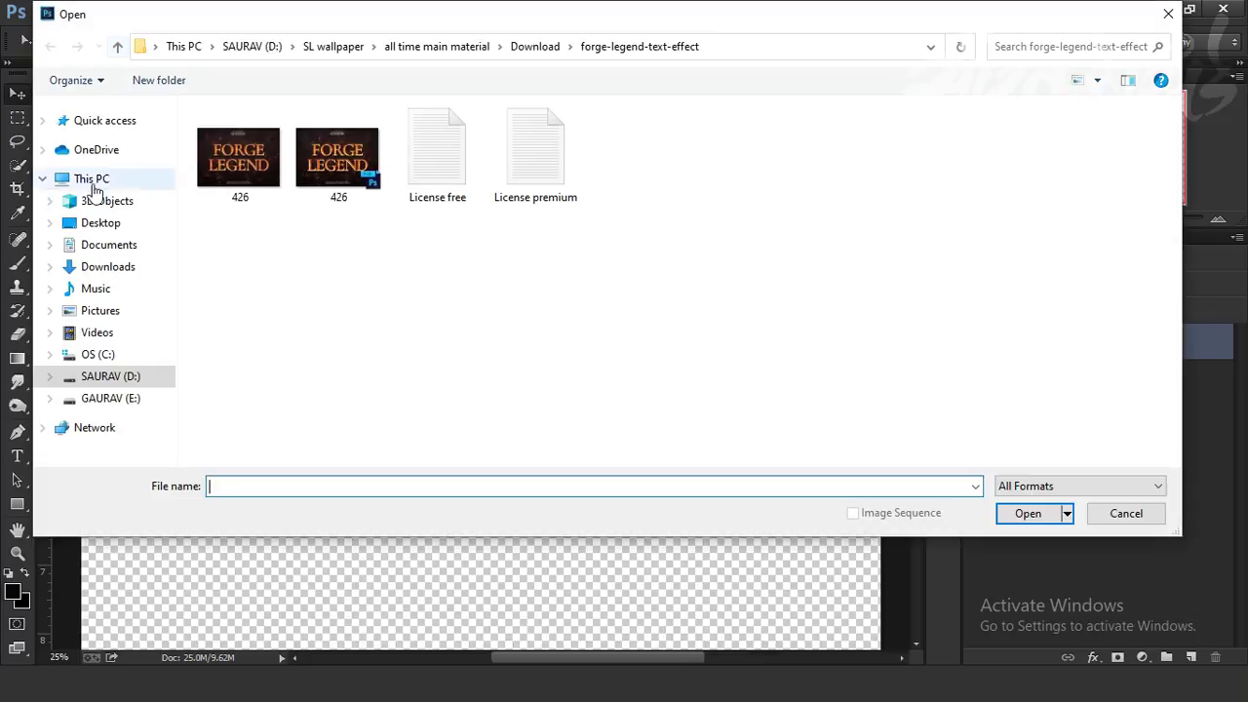
left_click(98, 224)
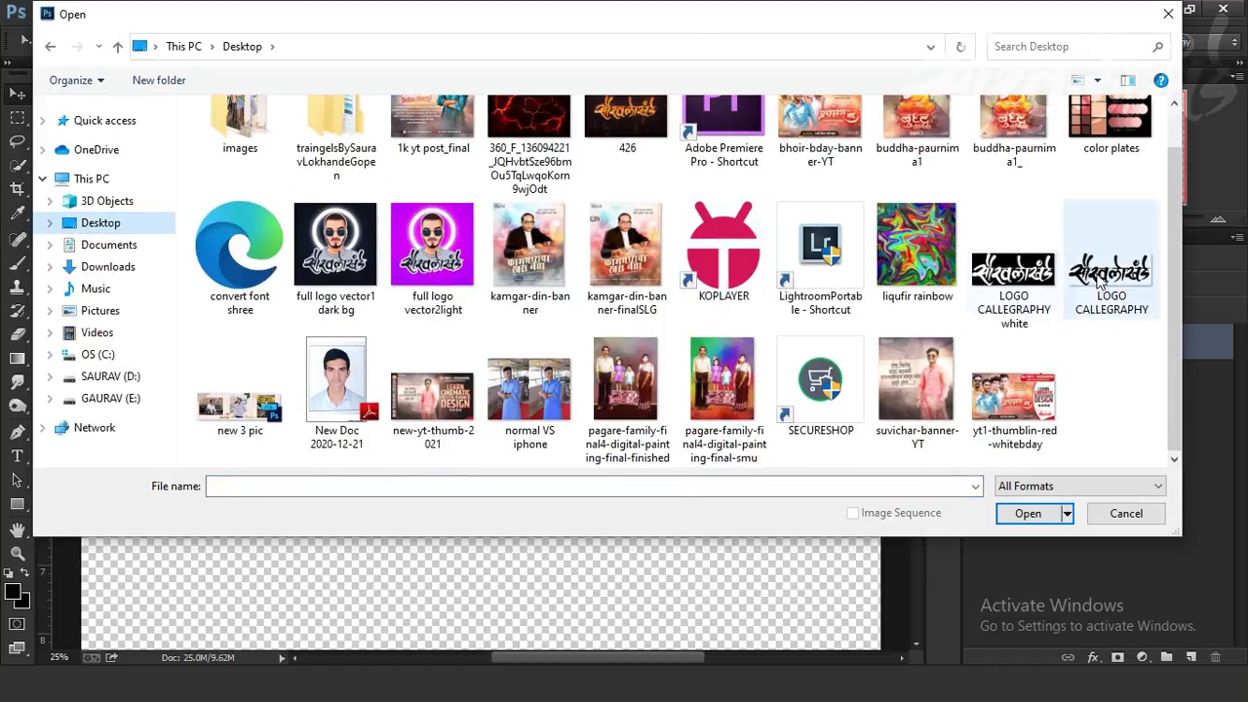
double_click(1003, 264)
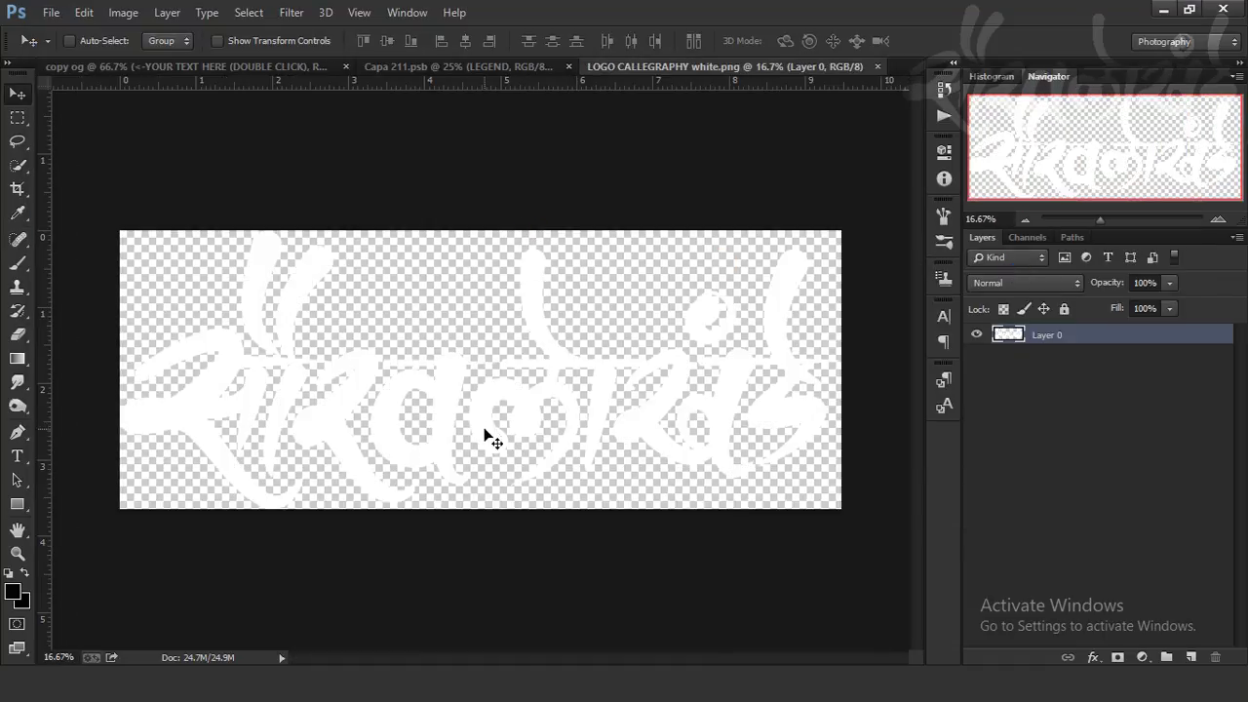
Step: Invert the calligraphy to black and drag it into Capa 211.psb
left_click(123, 11)
mouse_move(151, 59)
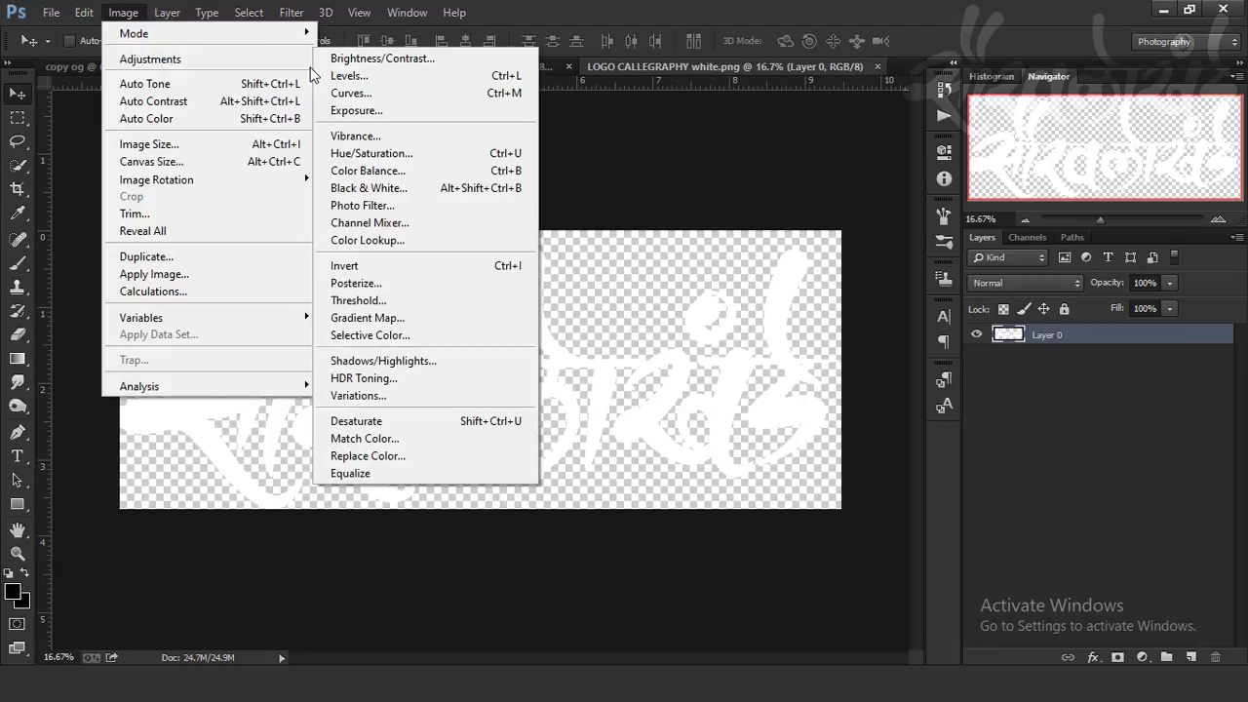
left_click(379, 271)
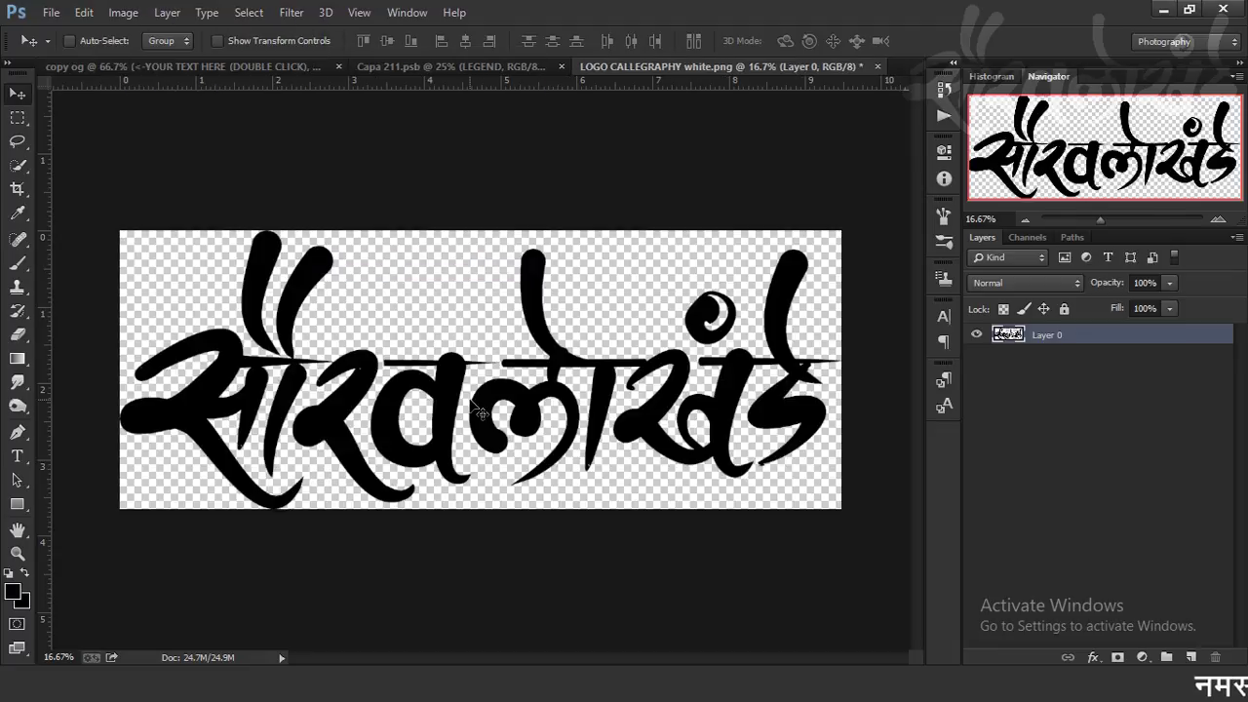
mouse_move(478, 411)
left_mouse_down()
mouse_move(435, 76)
mouse_move(401, 348)
mouse_move(464, 359)
left_mouse_up()
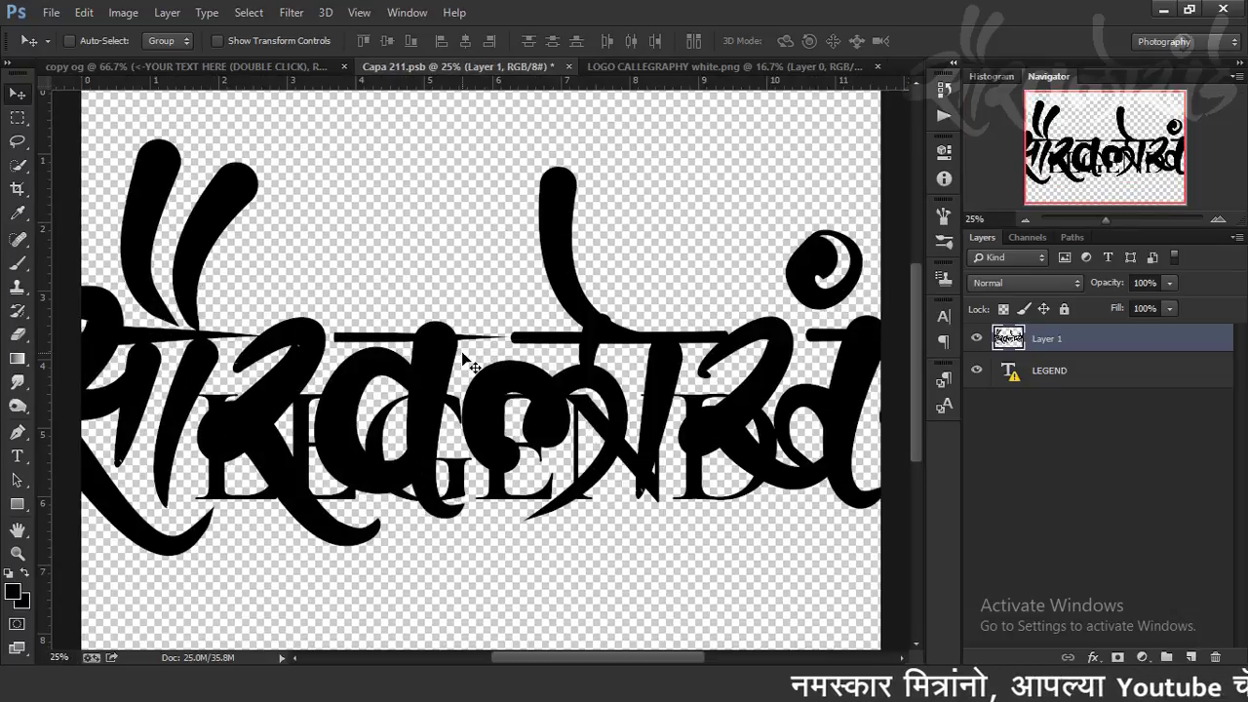
Step: Scale the calligraphy to about 58.25% and delete the LEGEND layer
key("ctrl+minus")
key("ctrl+t")
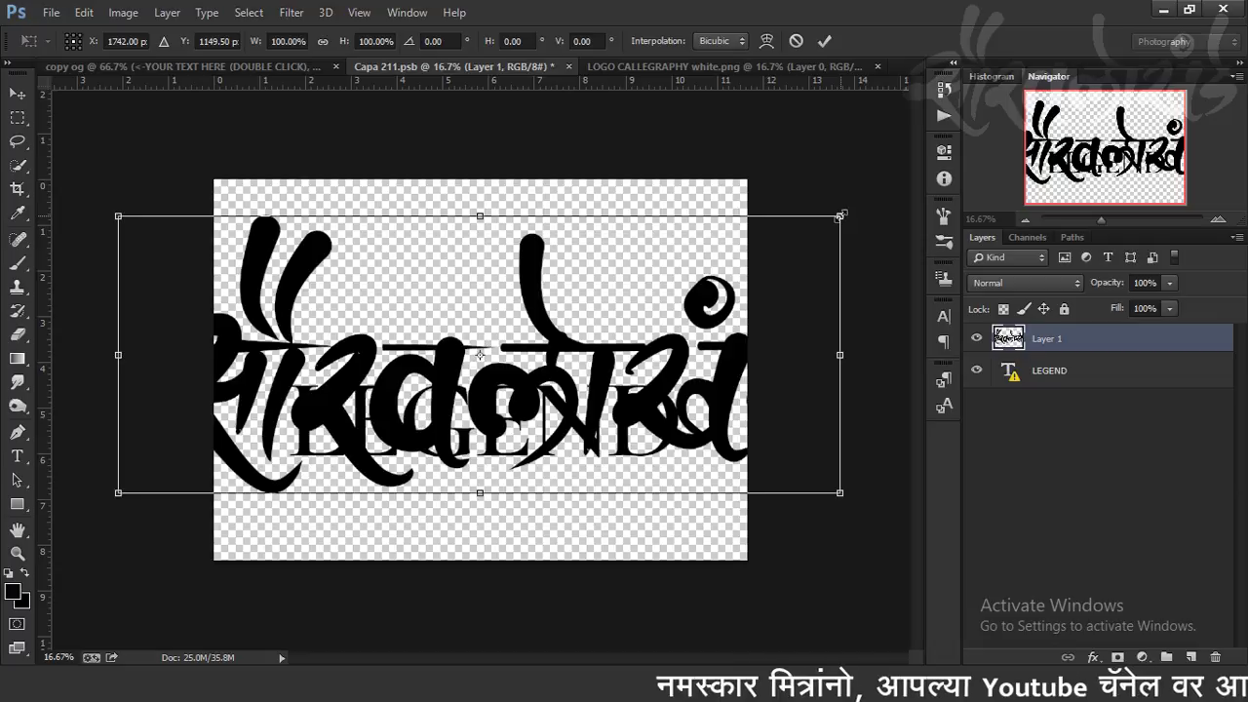
left_click_drag(841, 216, 689, 274)
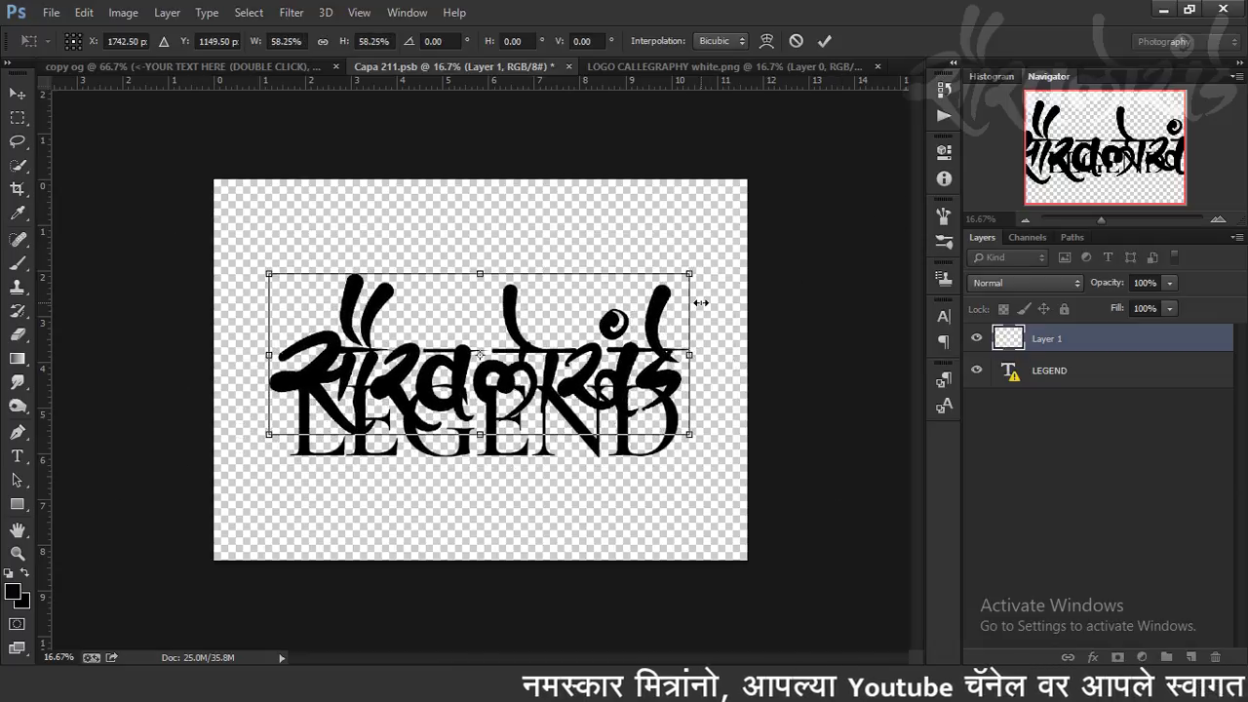
key("Return")
key("ctrl+plus")
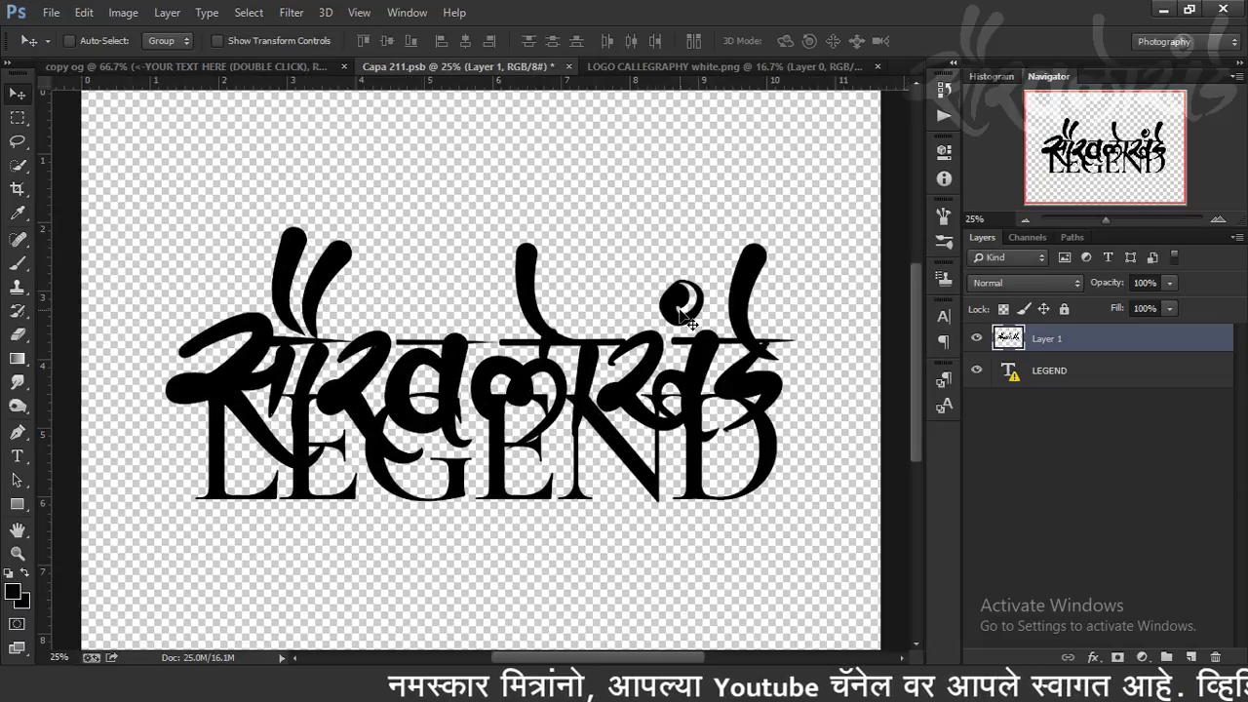
left_click(1125, 368)
key("Delete")
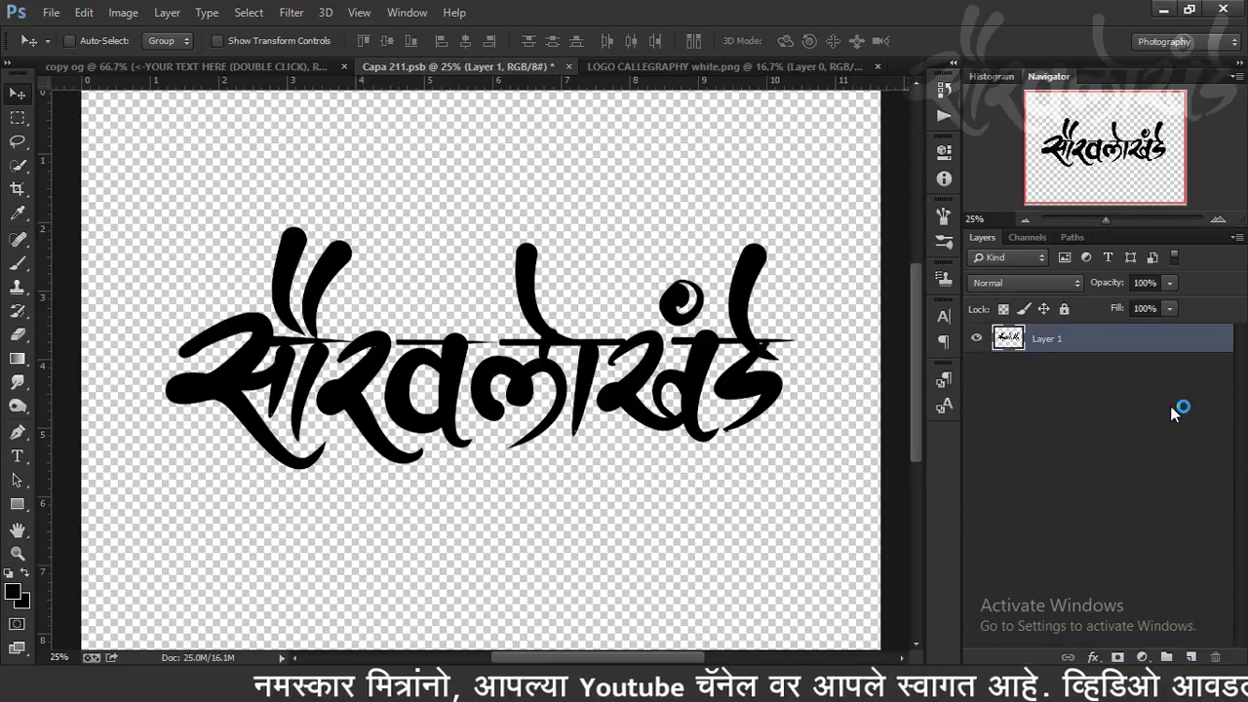
Step: Centre the calligraphy horizontally and vertically on the full canvas
key("ctrl+minus")
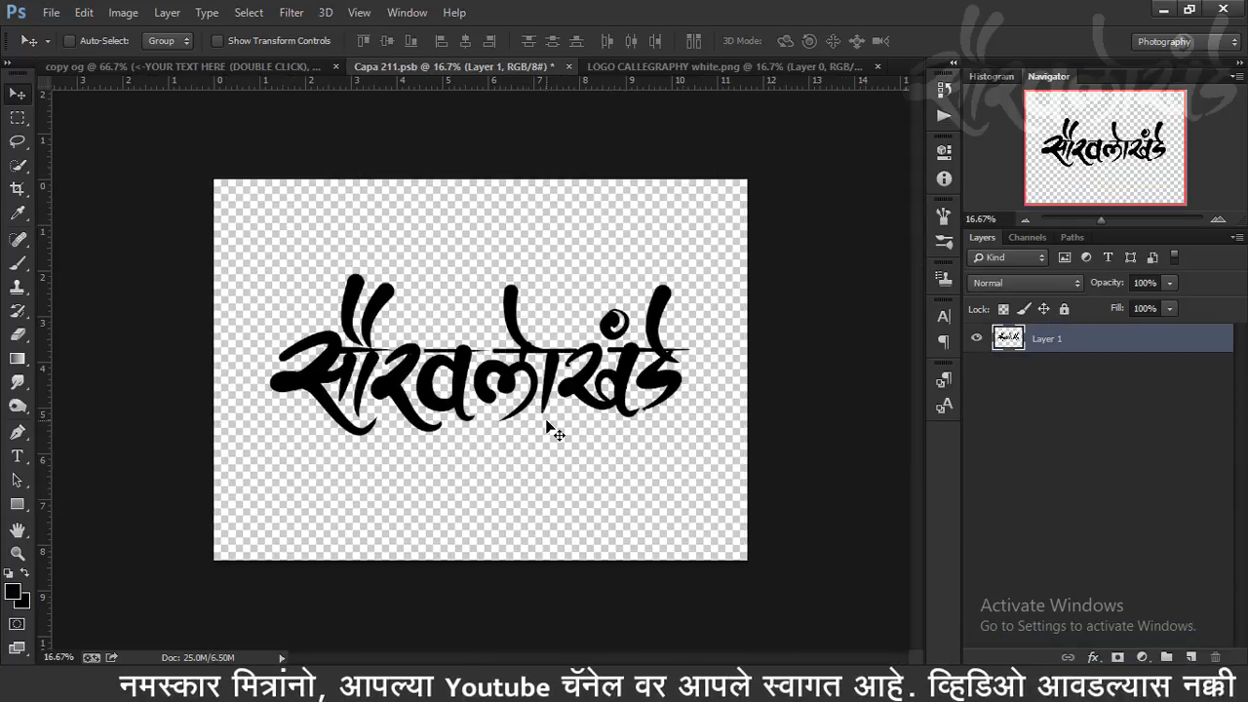
key("ctrl+a")
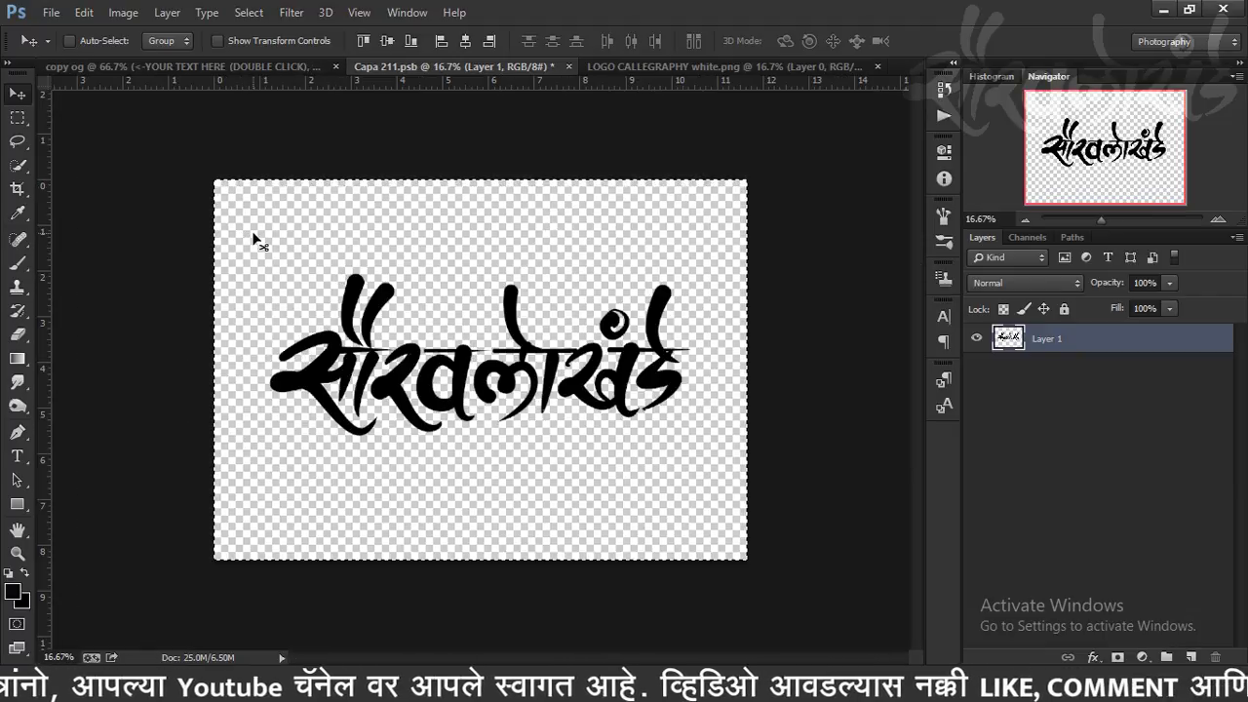
key("ctrl+d")
key("m")
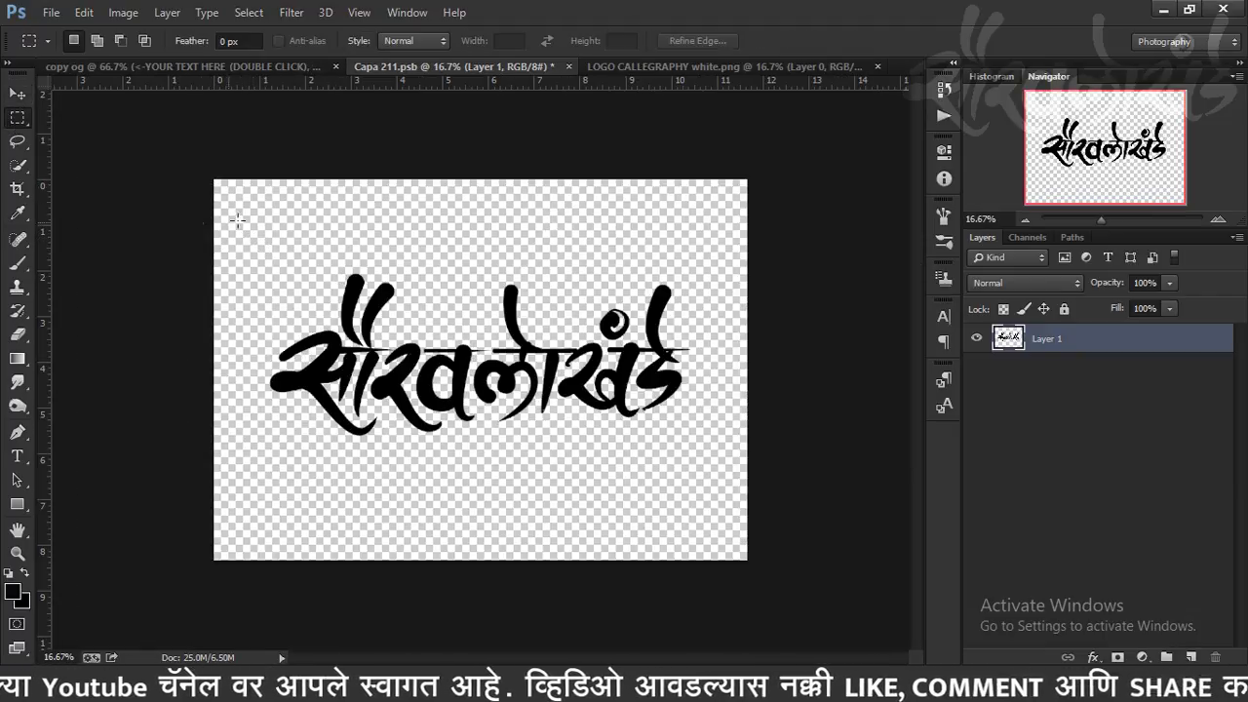
key("ctrl+a")
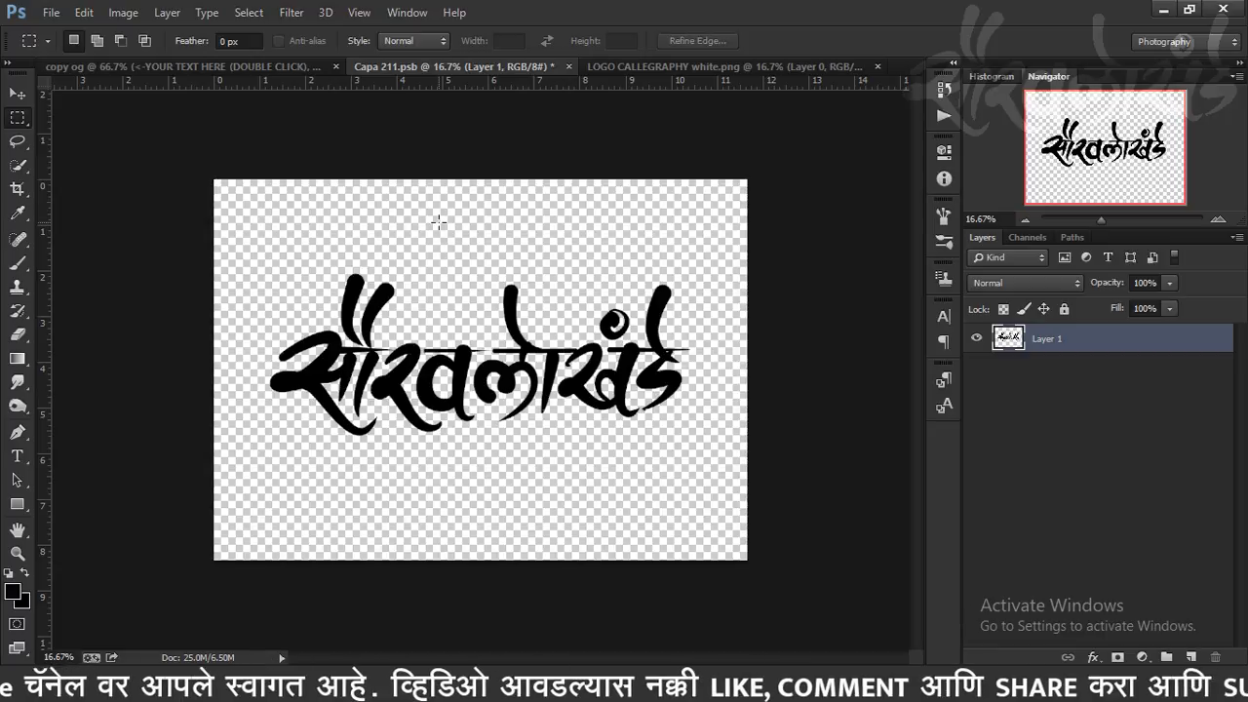
key("v")
left_click(466, 41)
left_click(387, 41)
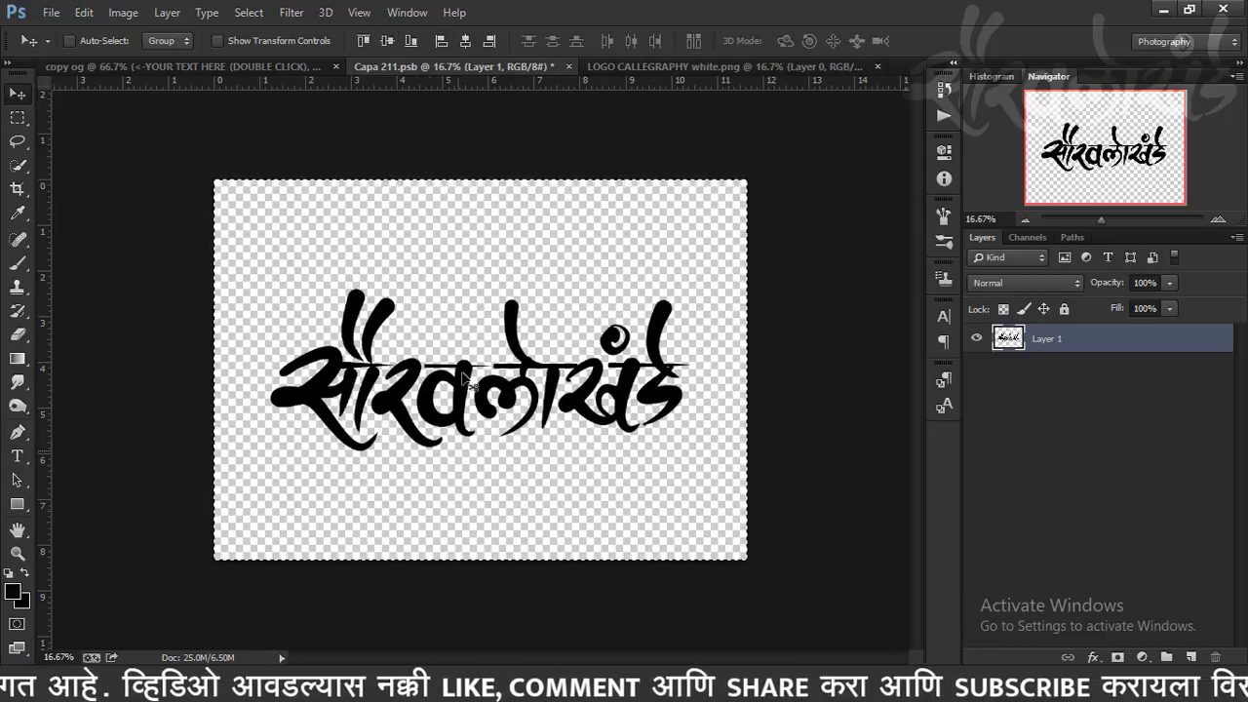
Step: Save Capa 211.psb and return to the copy og document
key("ctrl+plus")
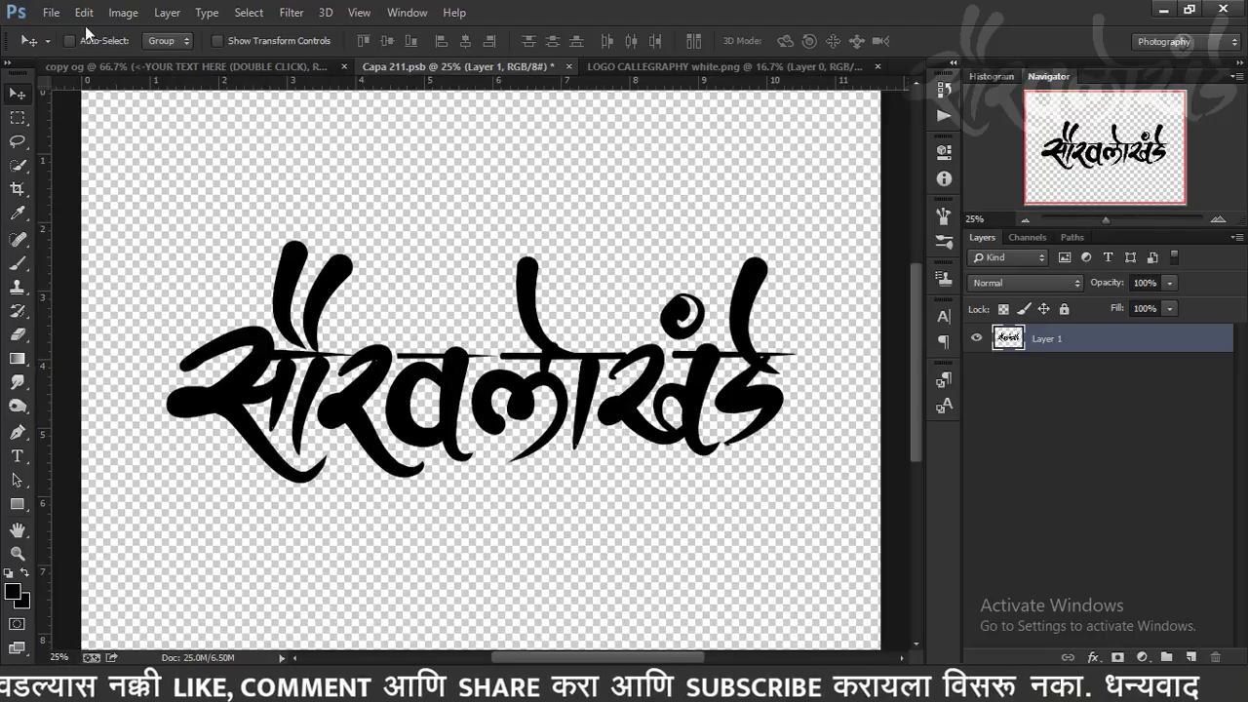
left_click(50, 13)
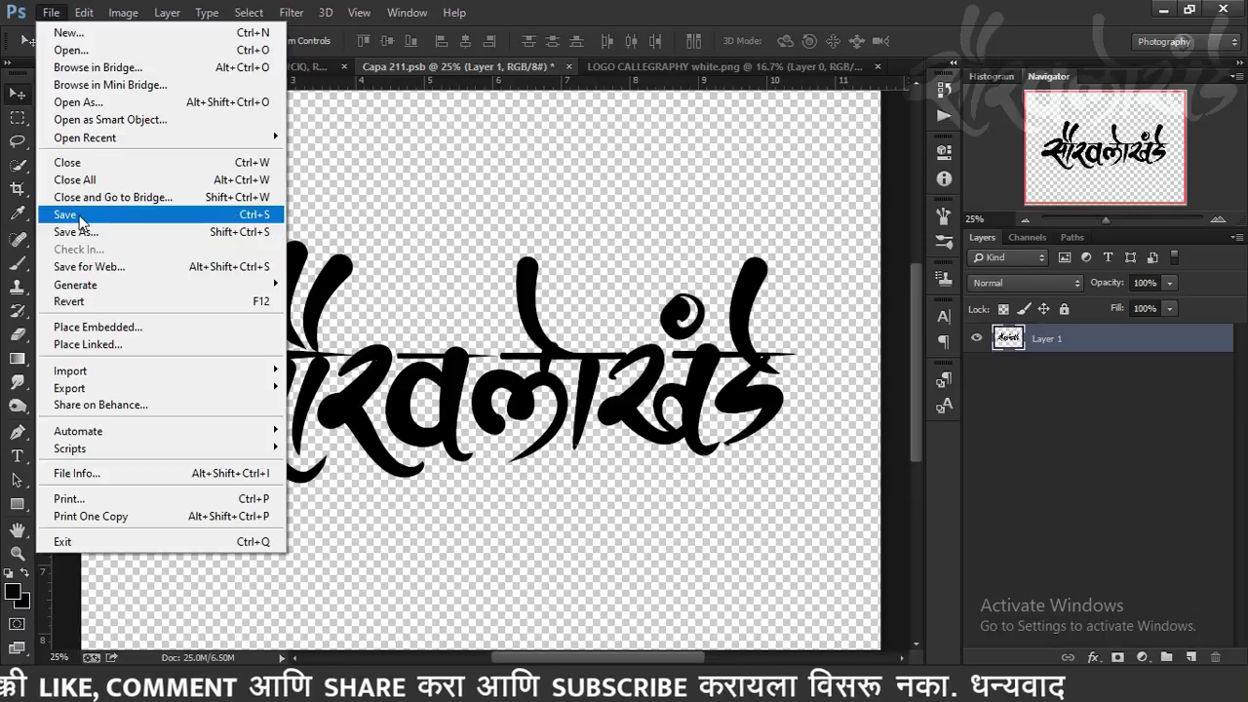
left_click(81, 219)
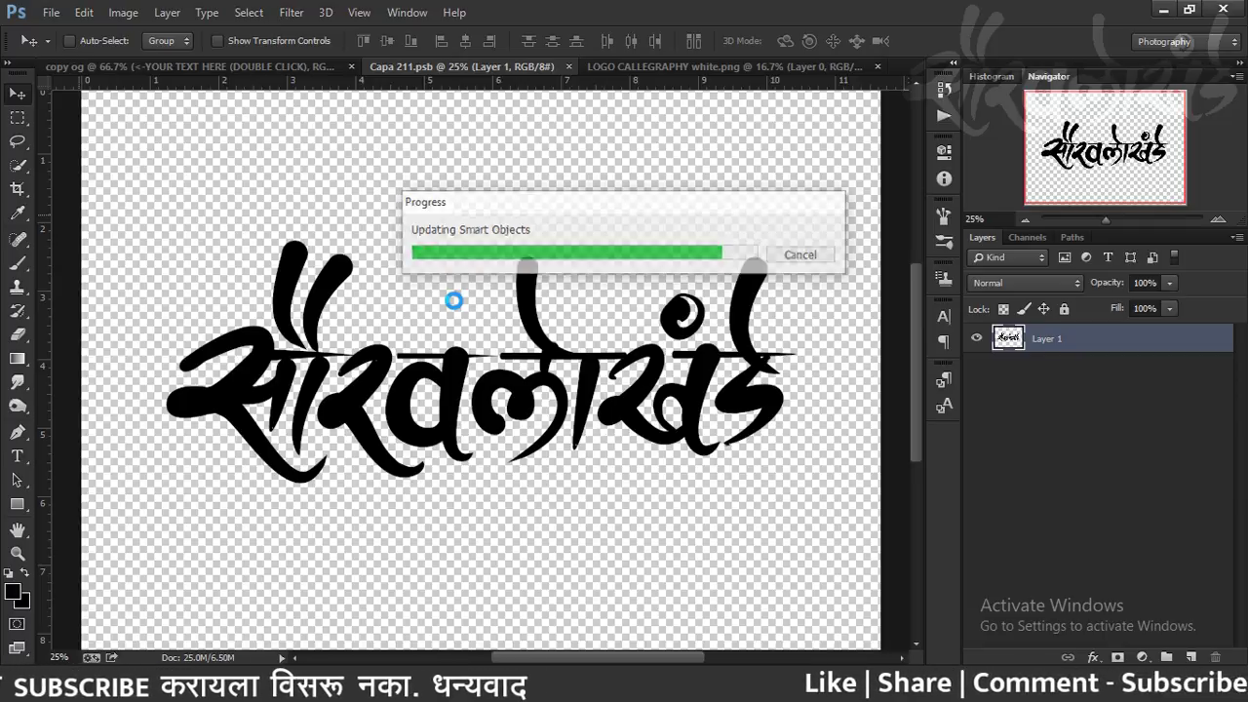
left_click(242, 69)
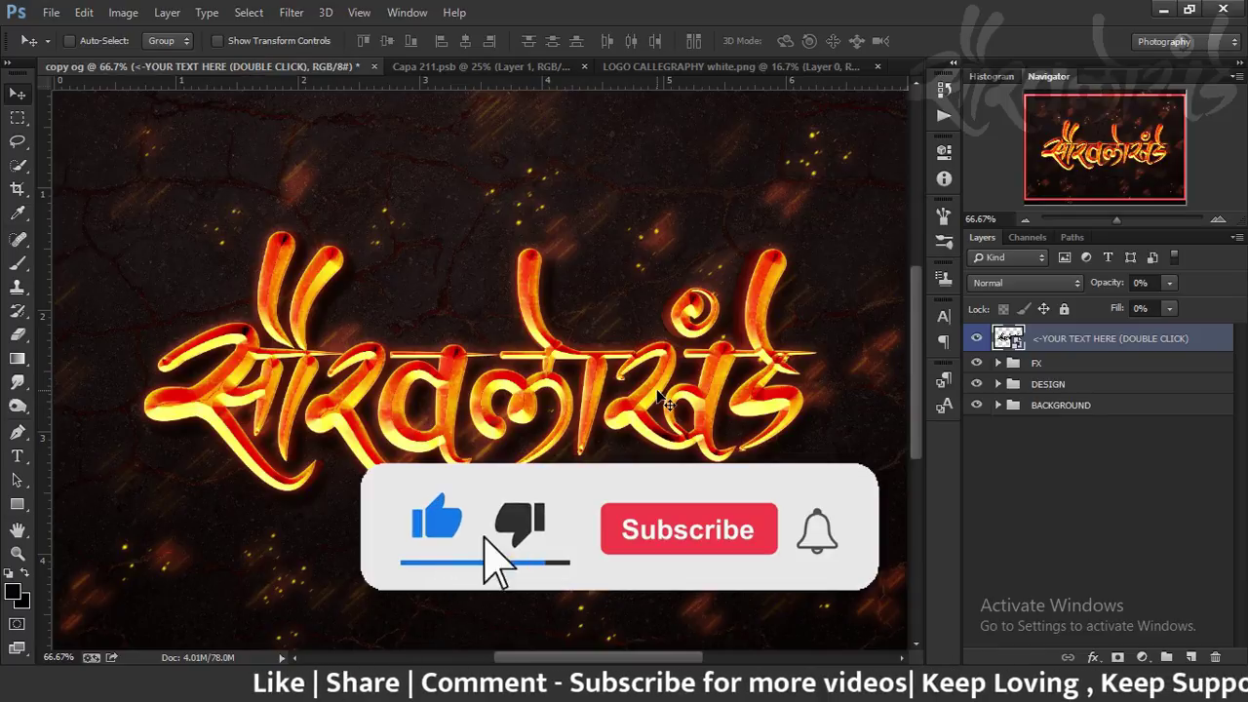
key("ctrl+plus")
key("ctrl+minus")
key("ctrl+minus")
key("ctrl+plus")
key("ctrl+plus")
key("ctrl+plus")
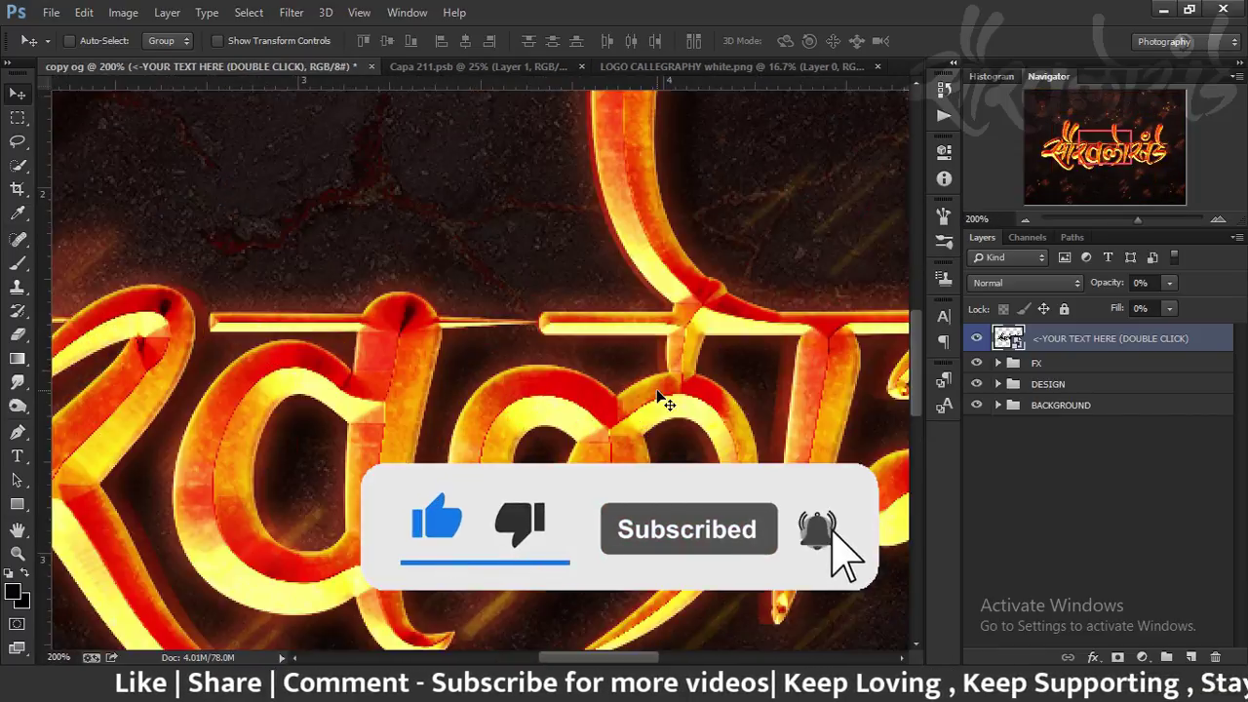
key("ctrl+minus")
key("ctrl+minus")
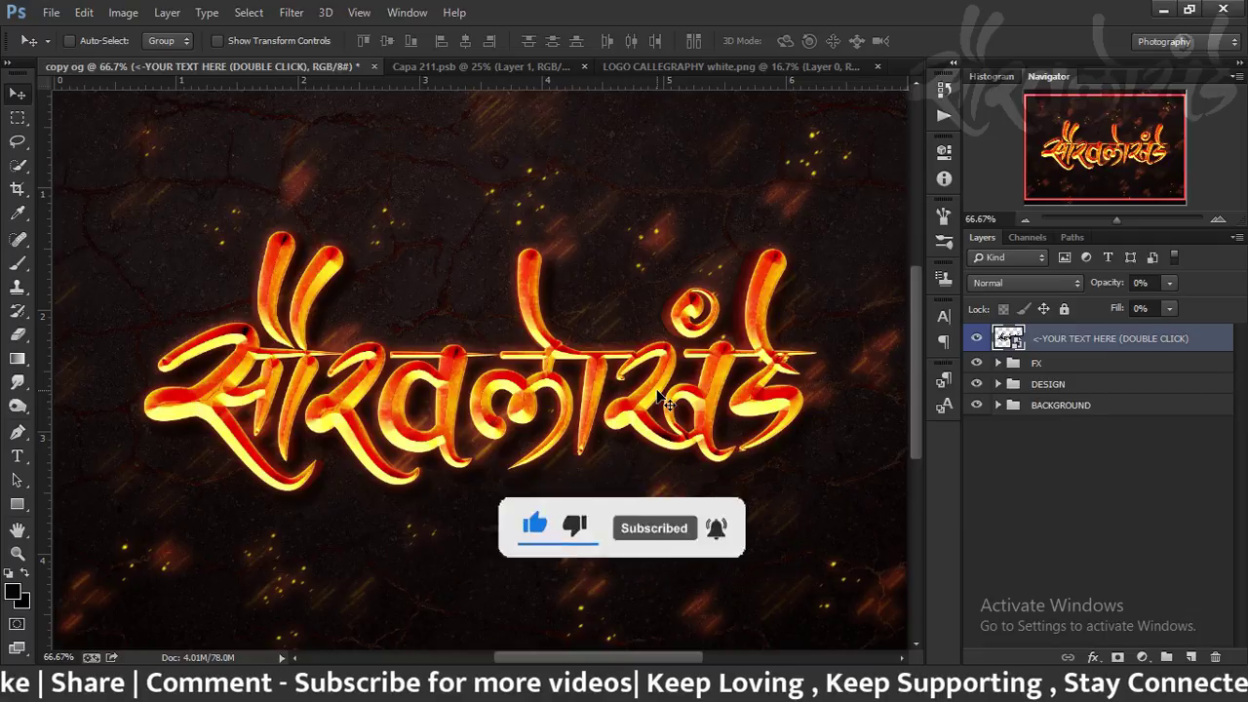
key("ctrl+plus")
key("ctrl+minus")
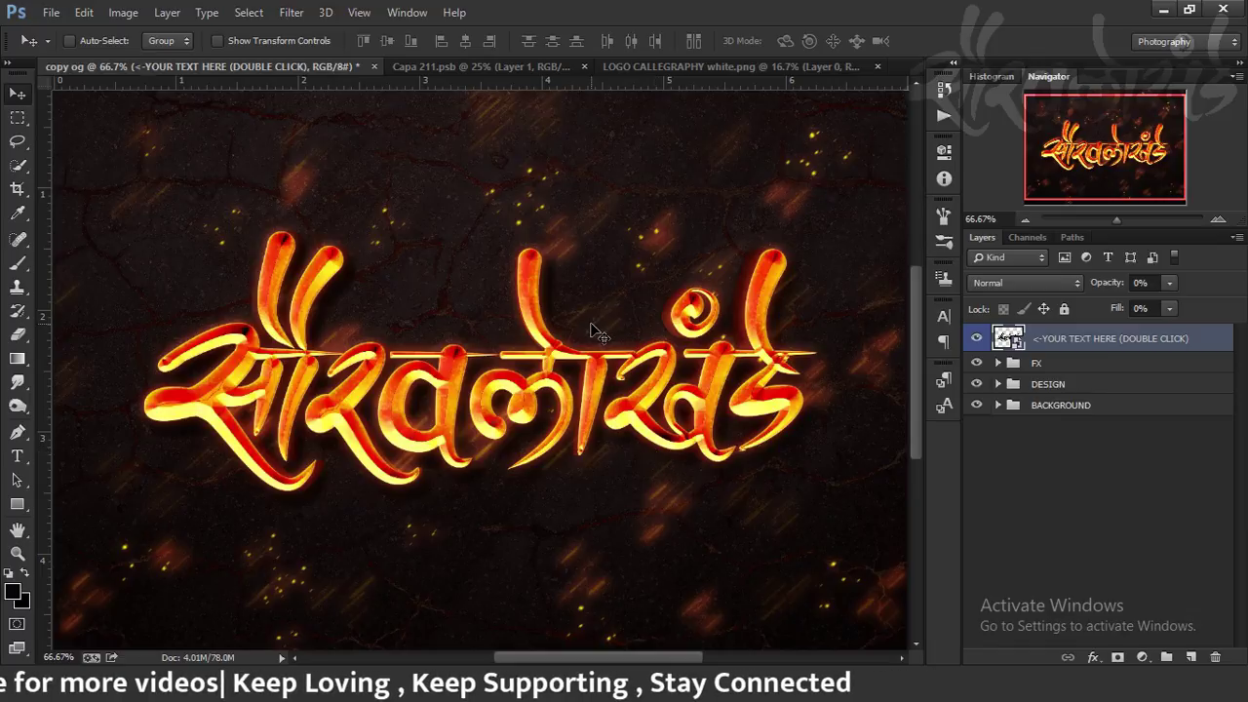
left_click(976, 338)
left_click(976, 338)
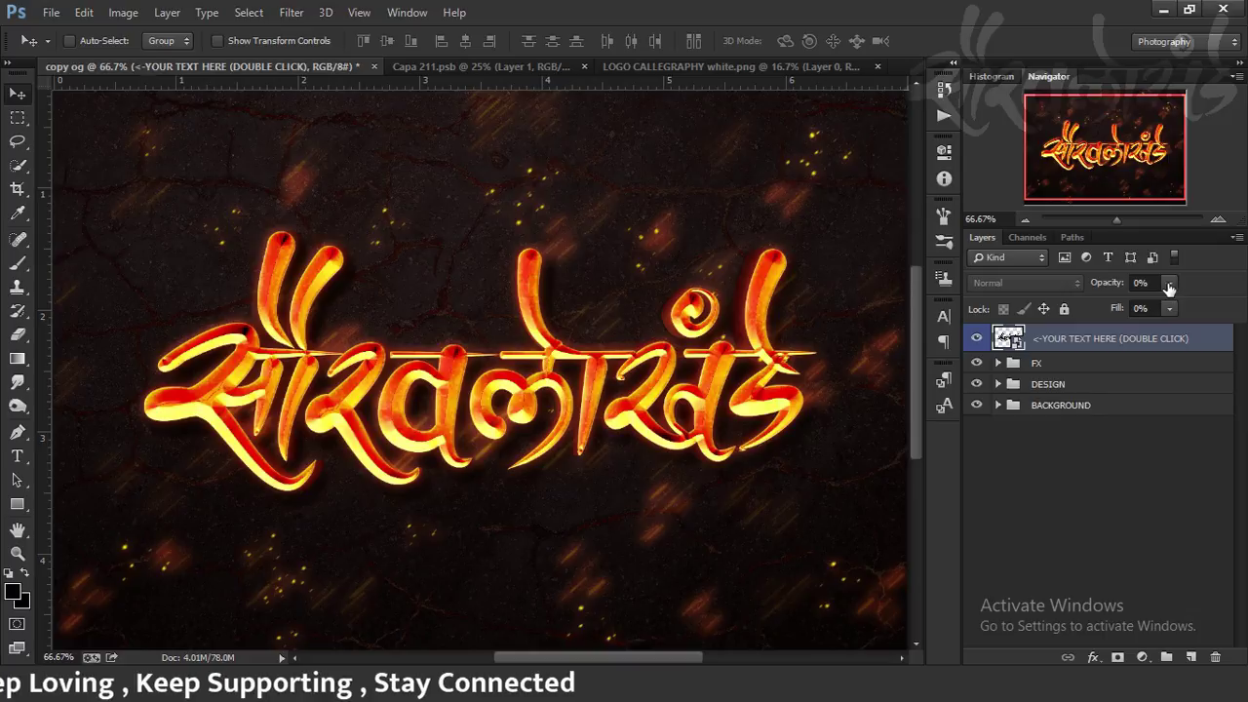
left_click(1035, 438)
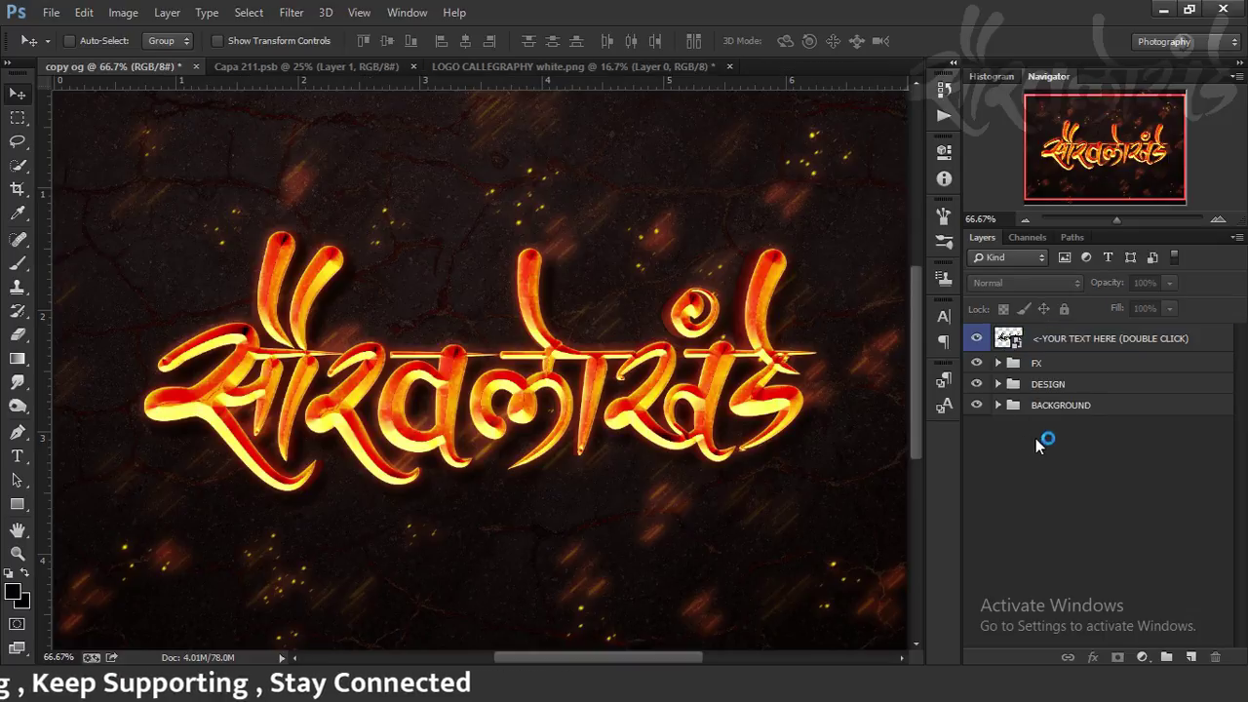
left_click(1076, 338)
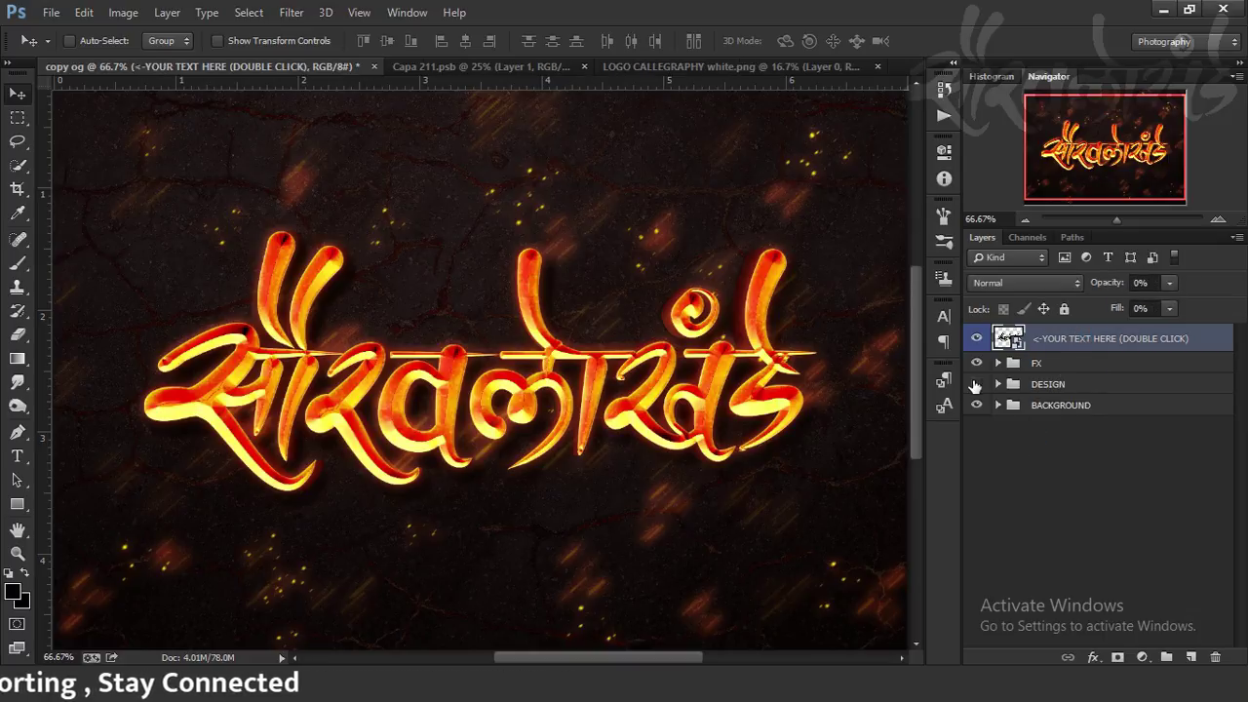
left_click(976, 384)
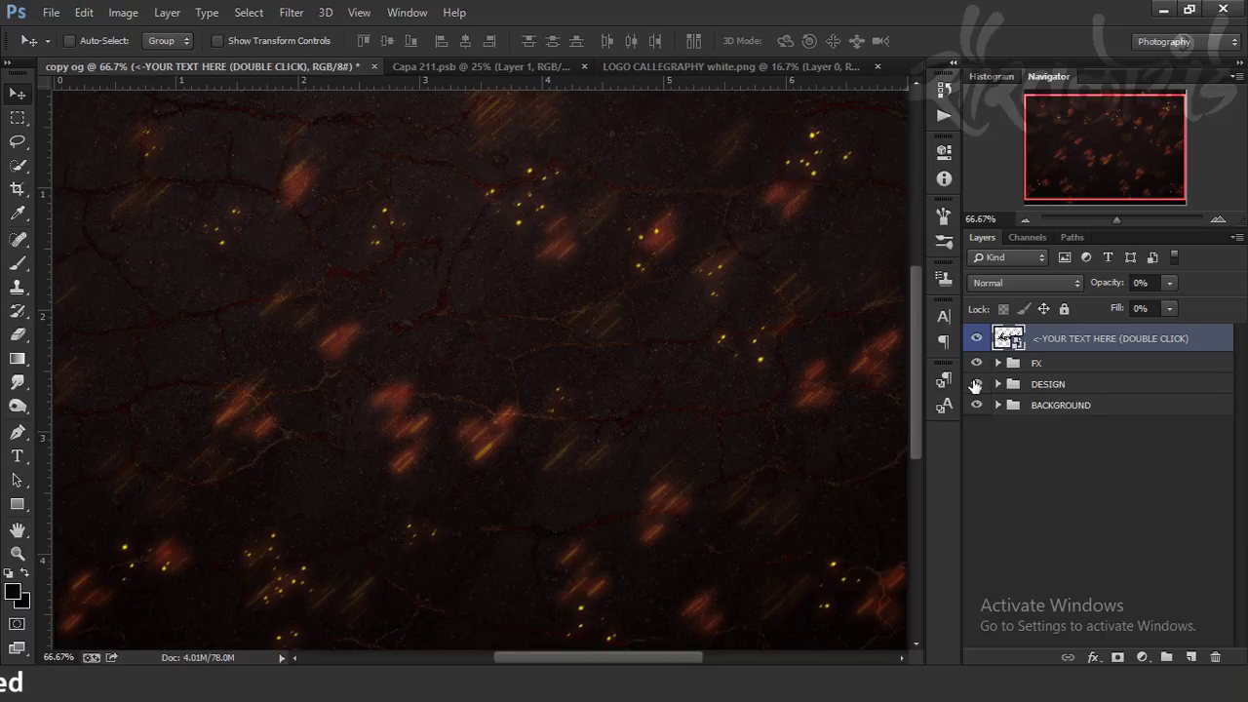
left_click(976, 384)
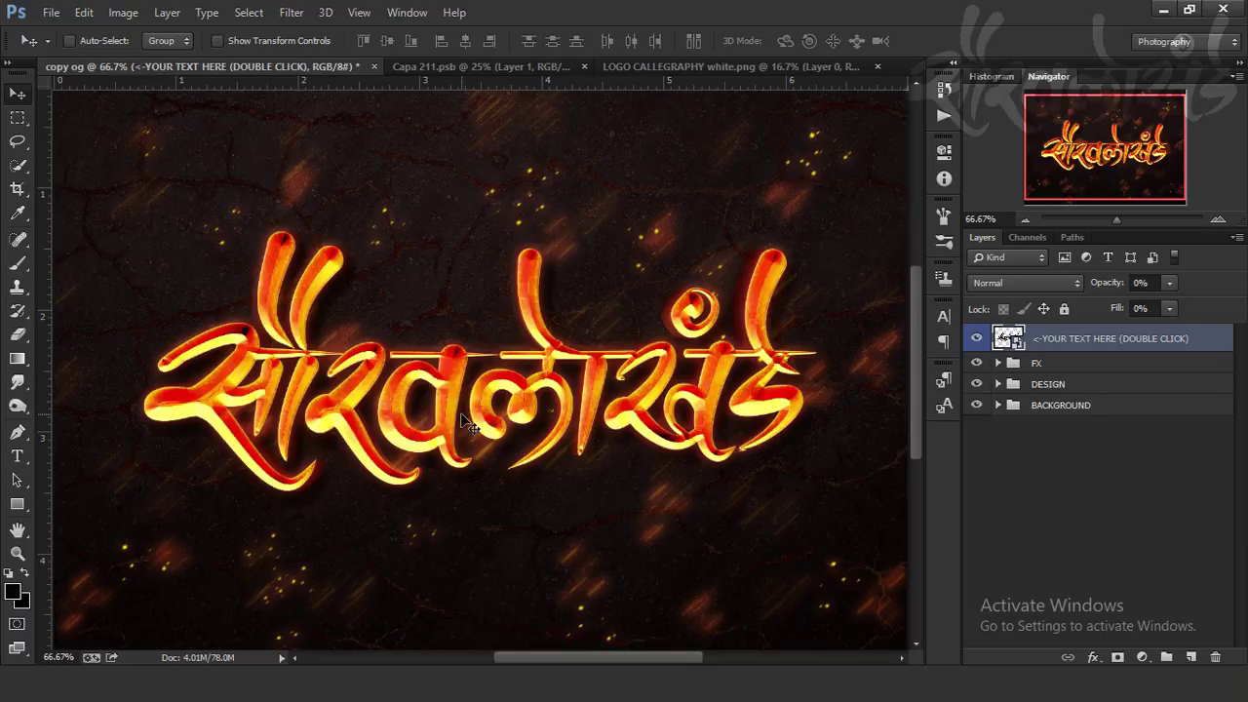
Step: In Capa 211.psb, hide the calligraphy layer and set the type font to Khand
left_click(438, 69)
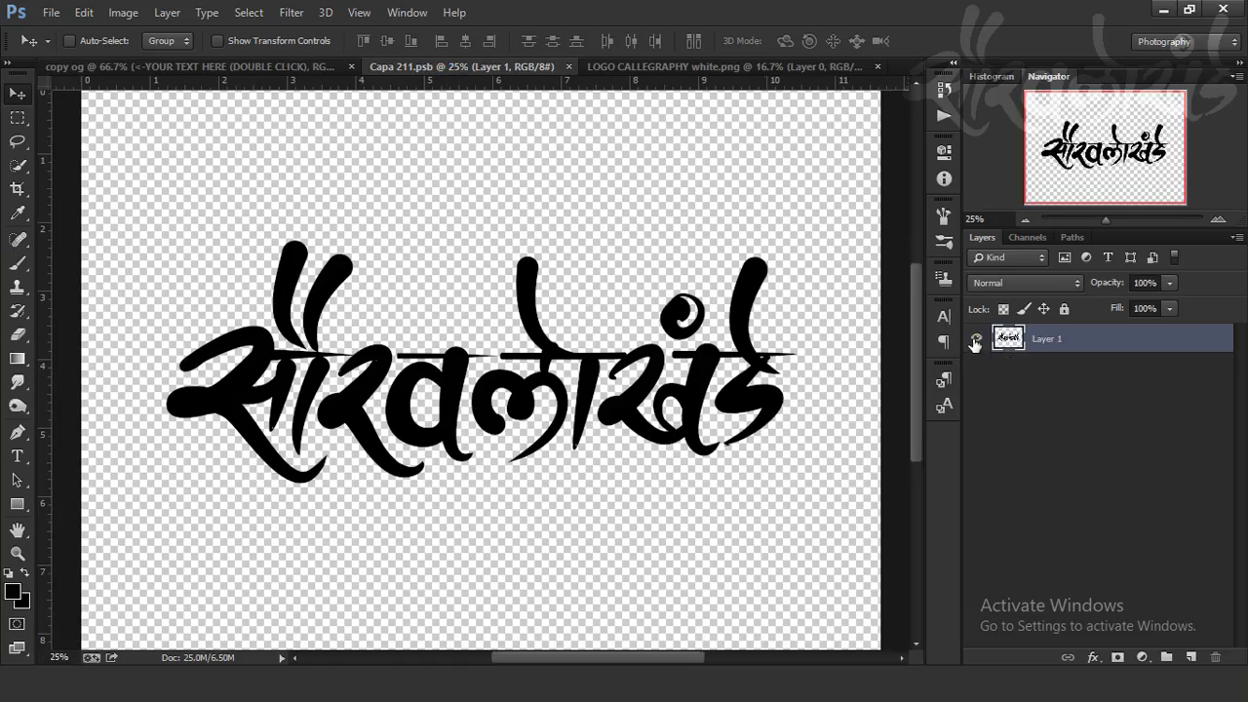
left_click(975, 339)
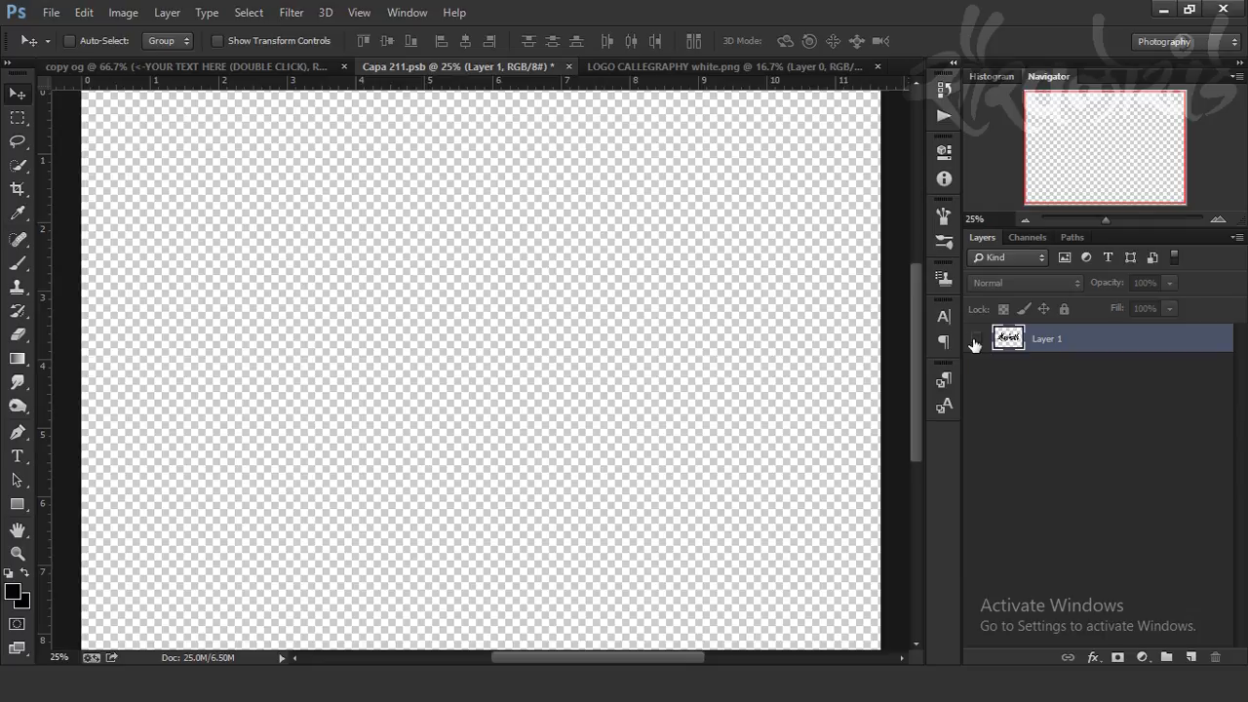
left_click(15, 455)
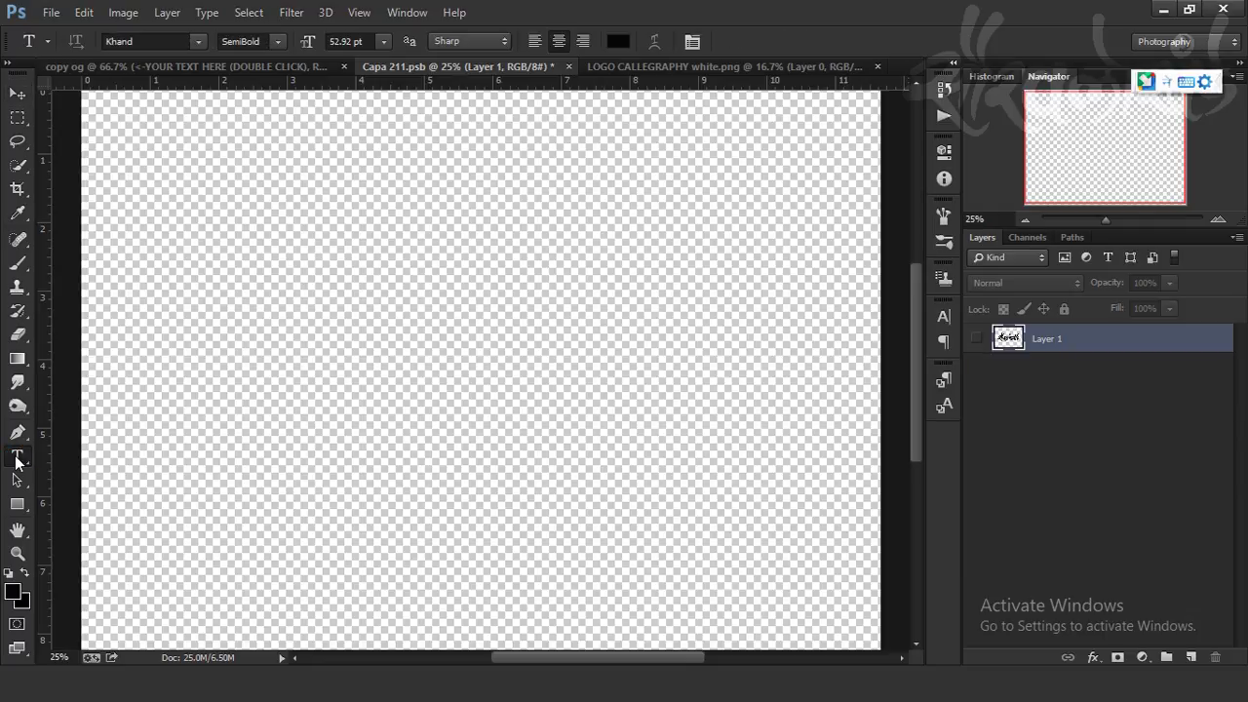
left_click(198, 41)
left_click(198, 44)
Step: Type a Marathi name as new text on the canvas
left_click(174, 396)
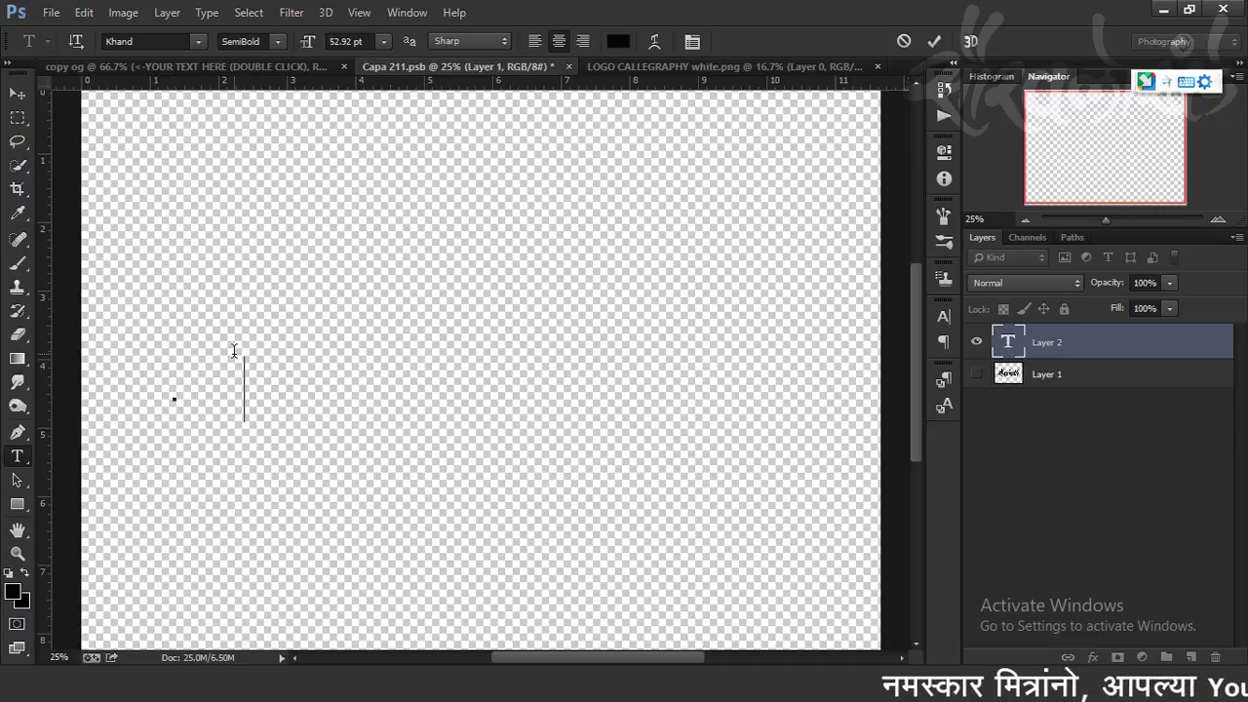
type("ग्राफकि")
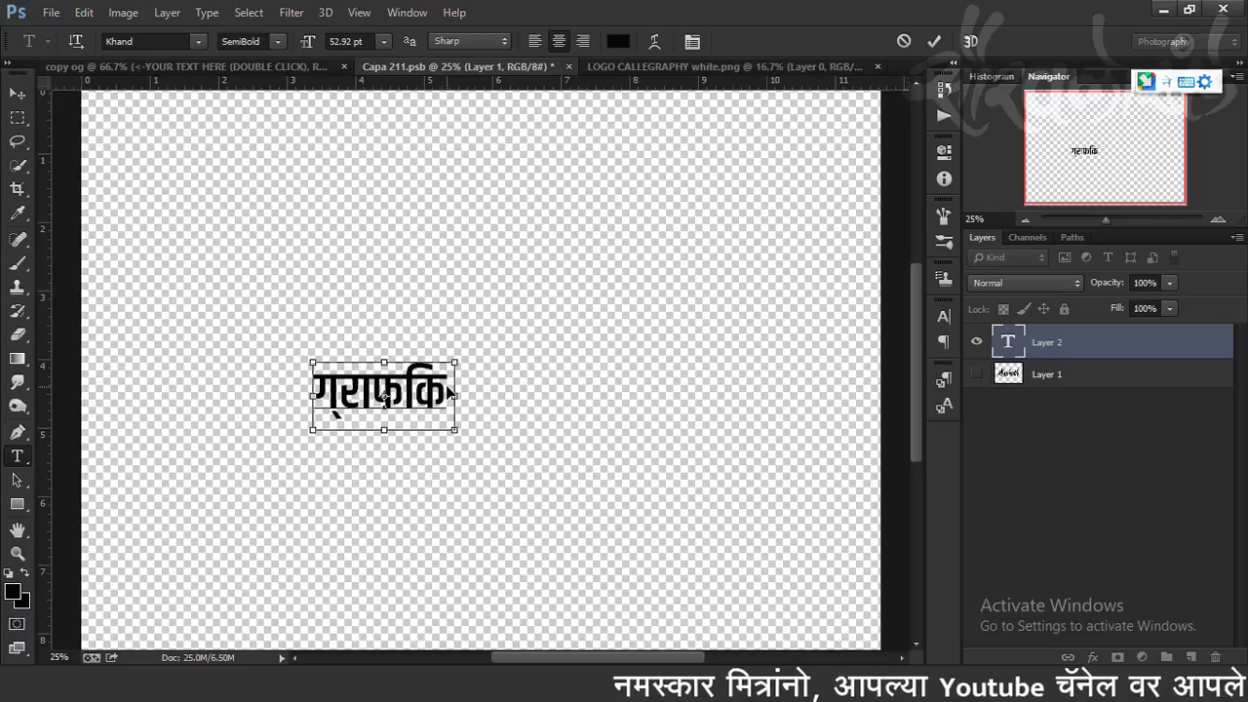
key("ctrl+a")
key("Right")
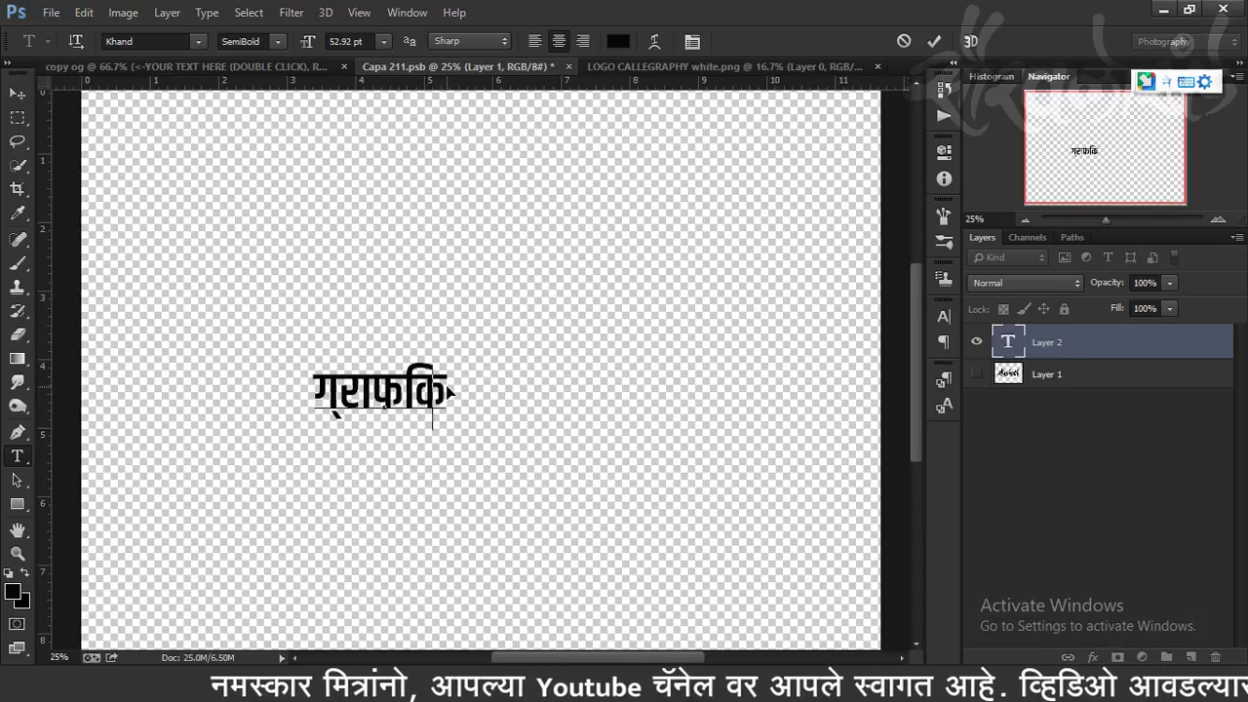
type("सौरव")
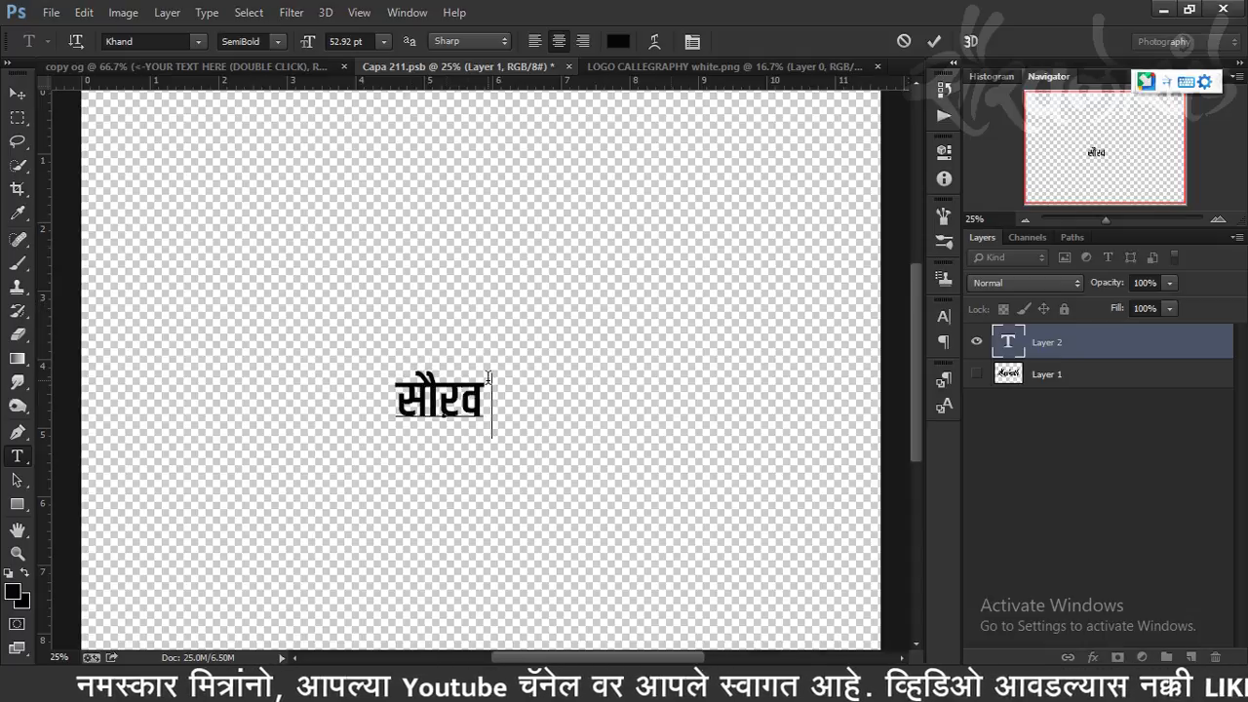
Step: Set the name text to 206 pt and commit it
key("ctrl+a")
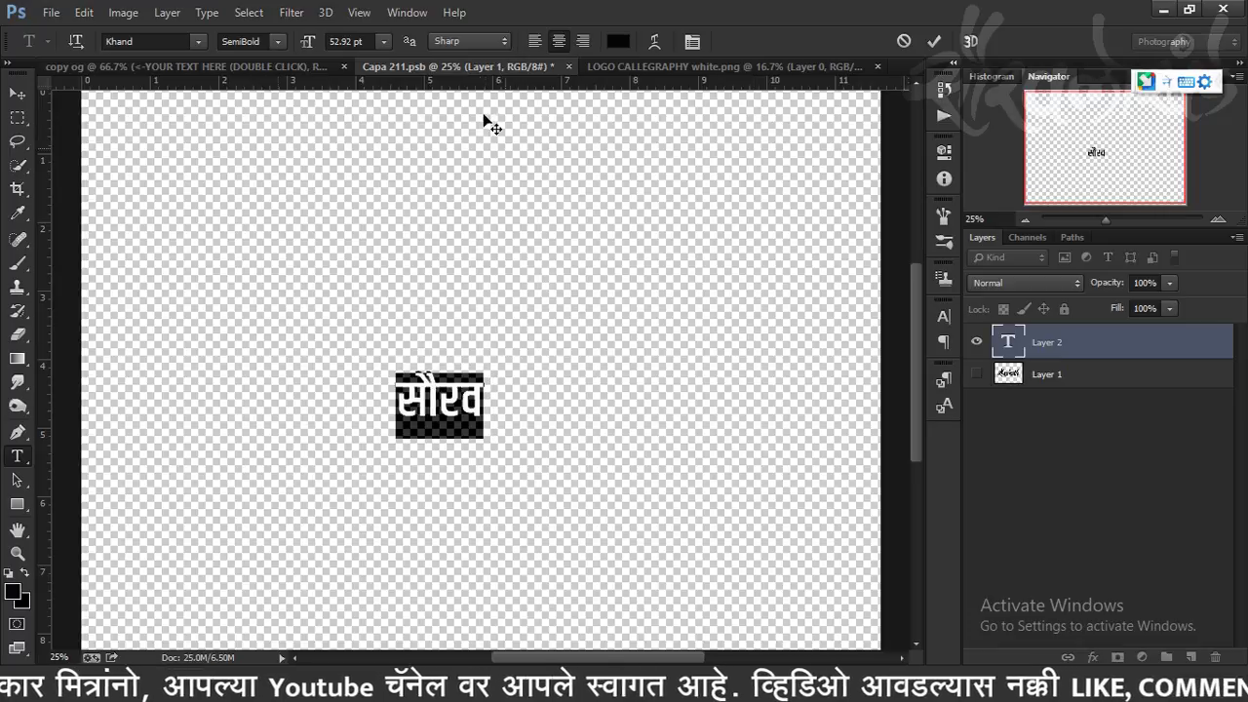
left_click(384, 41)
left_click(372, 362)
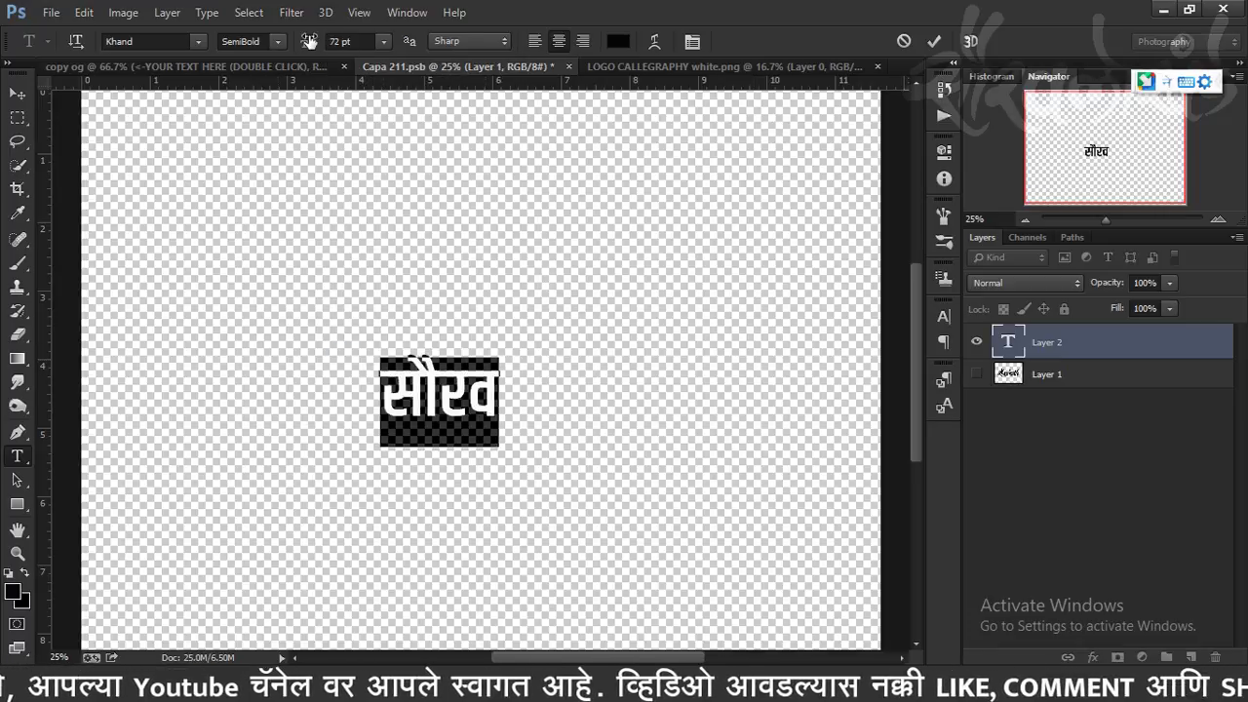
left_click_drag(308, 41, 901, 63)
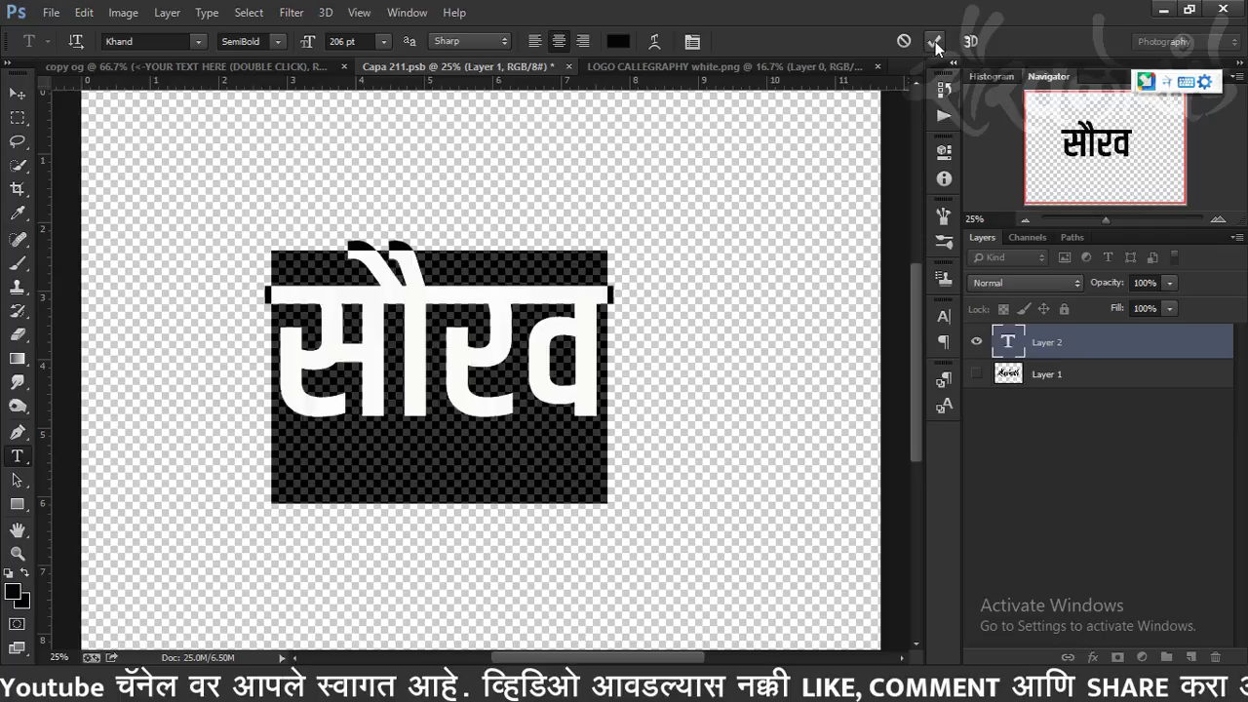
left_click(935, 41)
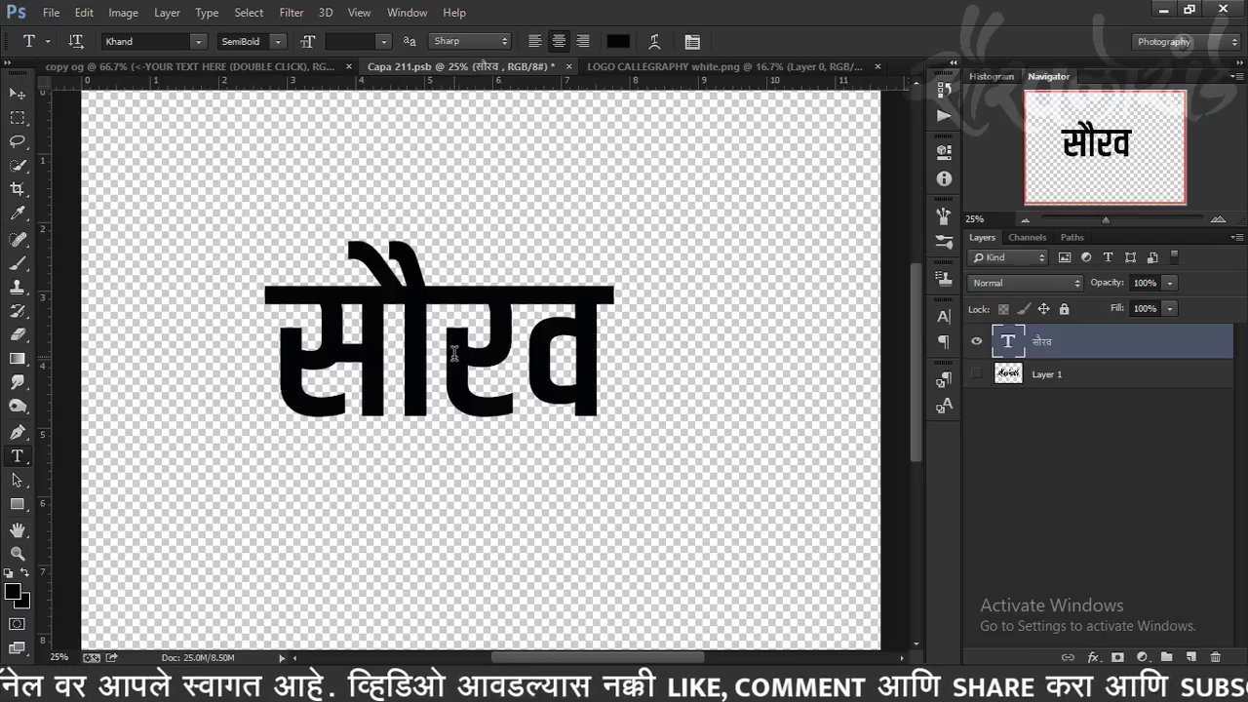
Step: Reposition the name text on the canvas with the Move tool
left_click(18, 93)
mouse_move(389, 275)
left_mouse_down()
mouse_move(447, 309)
mouse_move(408, 286)
left_mouse_up()
left_click(976, 373)
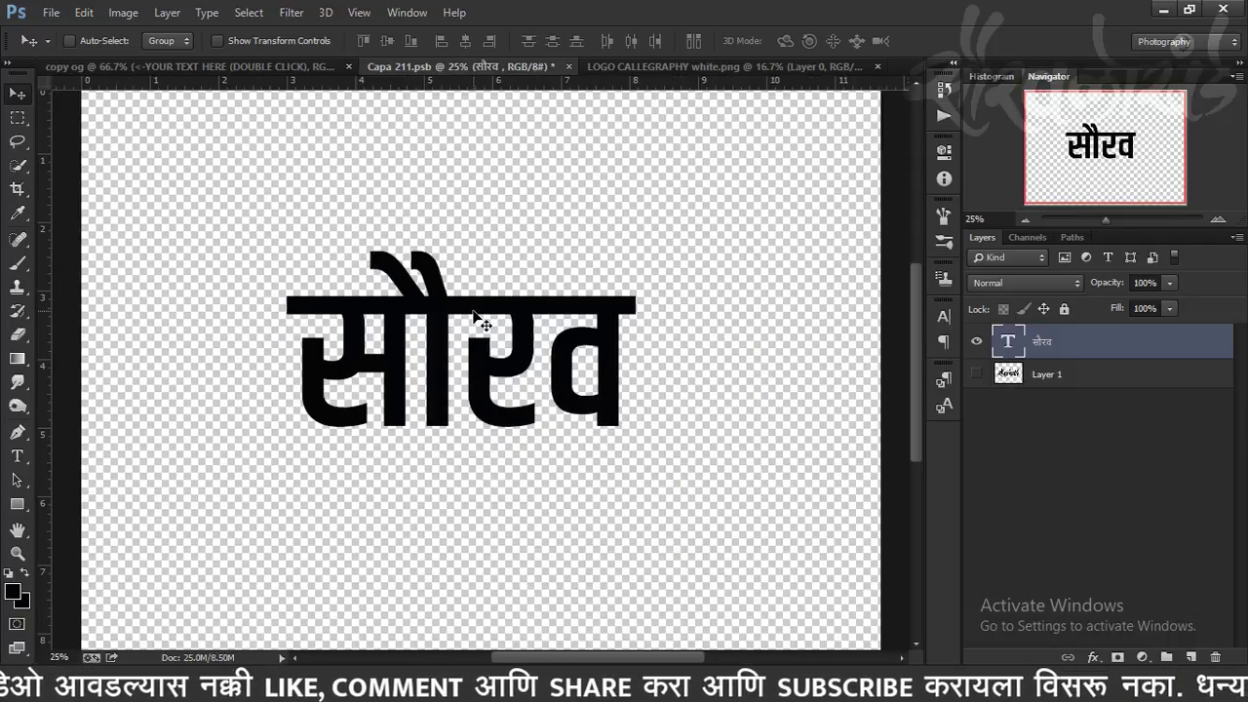
left_click_drag(478, 322, 488, 332)
Step: Save Capa 211.psb and switch back to the ember banner document
left_click(51, 12)
left_click(69, 215)
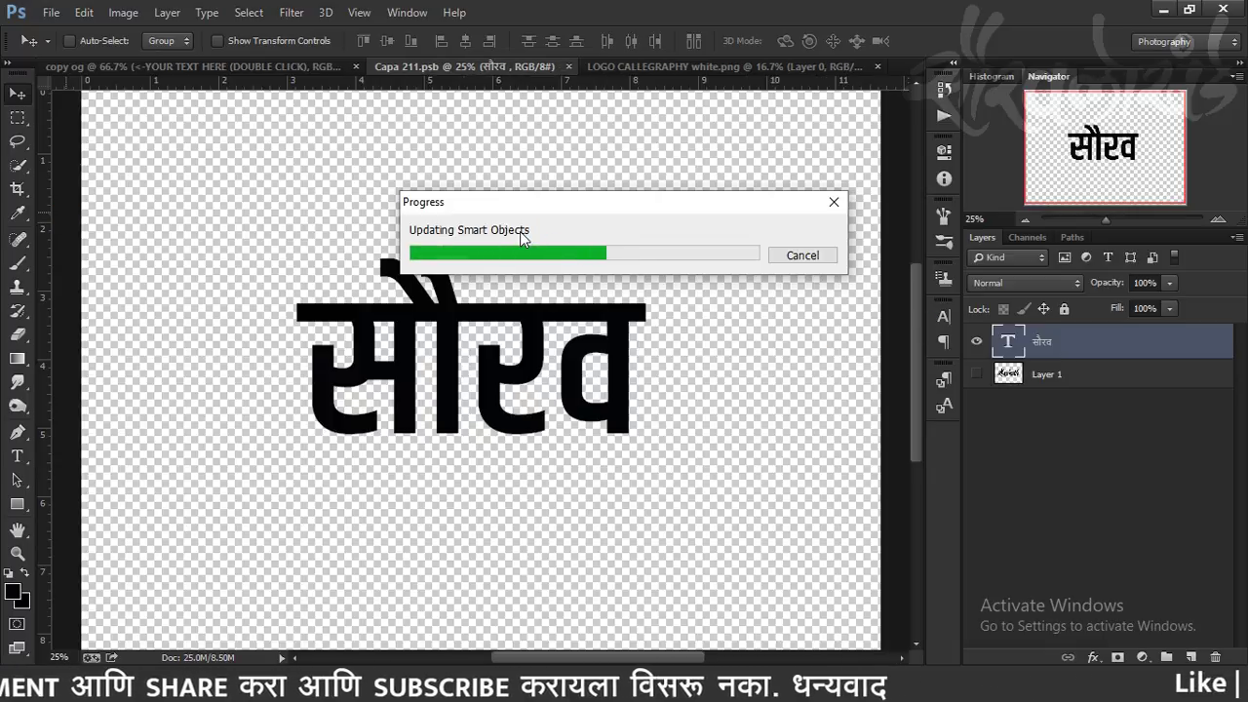
left_click(270, 73)
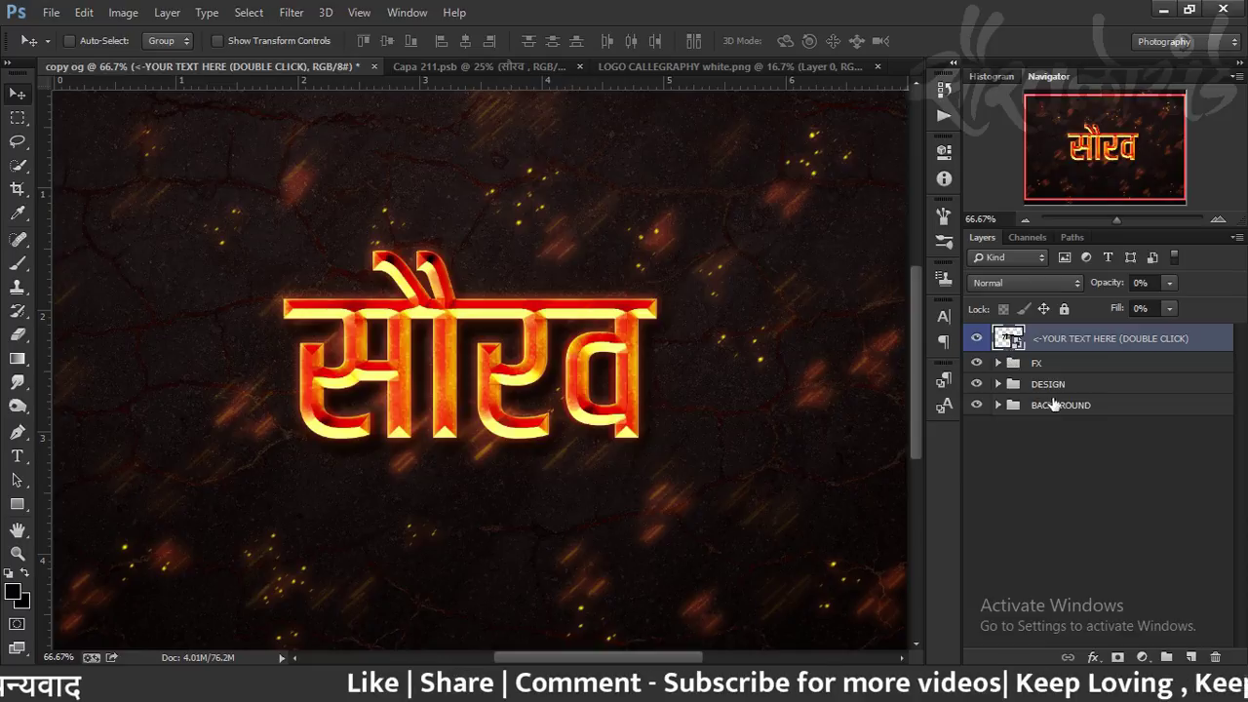
Step: Scale the banner's DESIGN group up to about 144%
left_click(1048, 384)
key("ctrl+t")
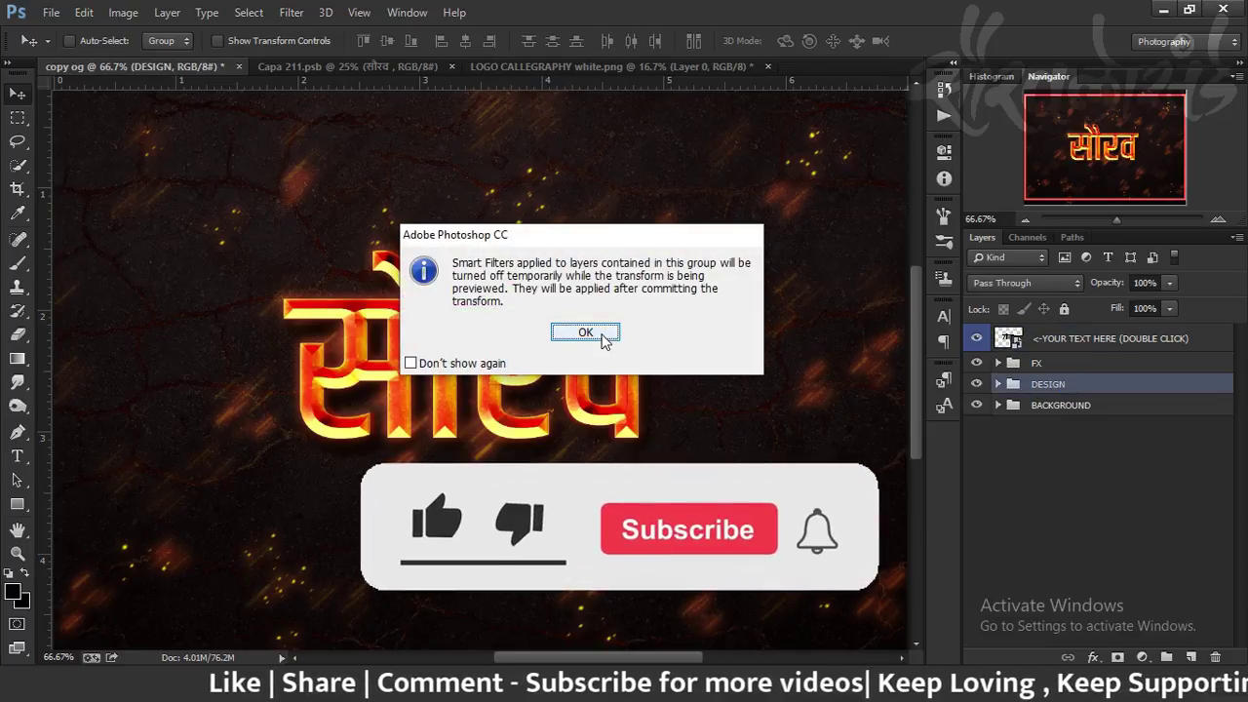
left_click(585, 333)
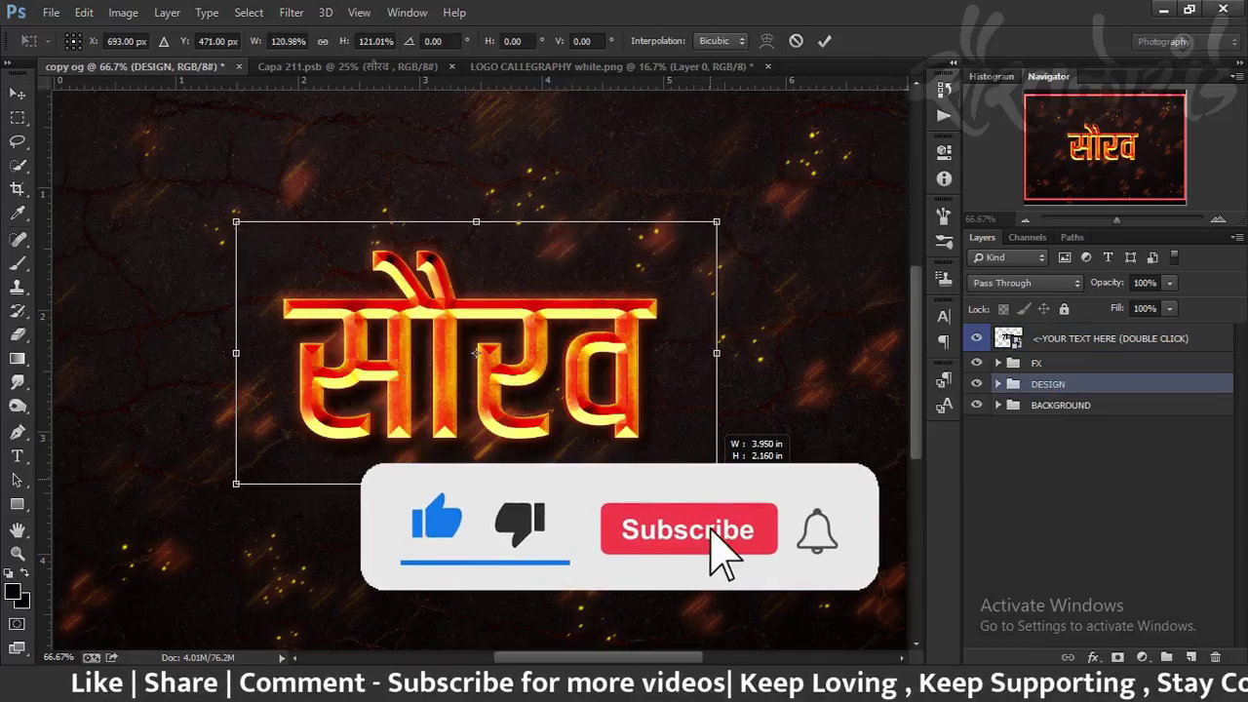
left_click_drag(716, 483, 761, 508)
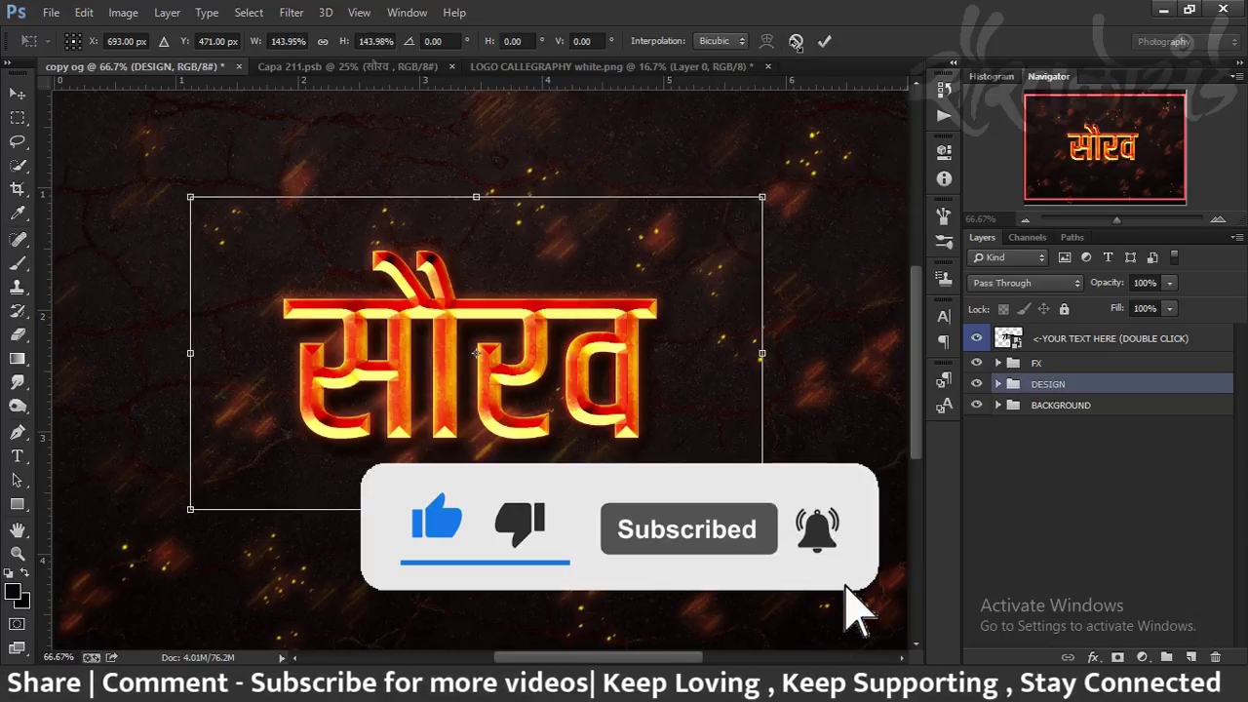
left_click(824, 41)
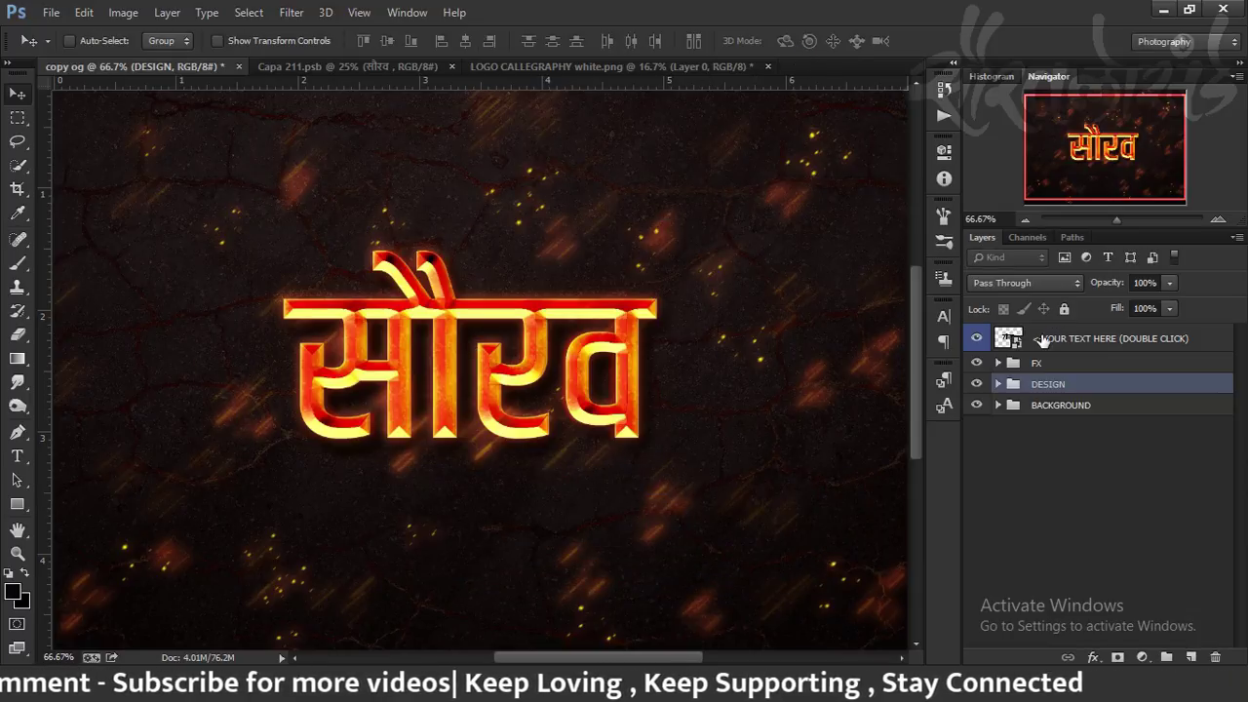
Step: Try resizing the text smart-object layer, then cancel the transform
left_click(1041, 339)
key("ctrl+t")
key("ctrl+minus")
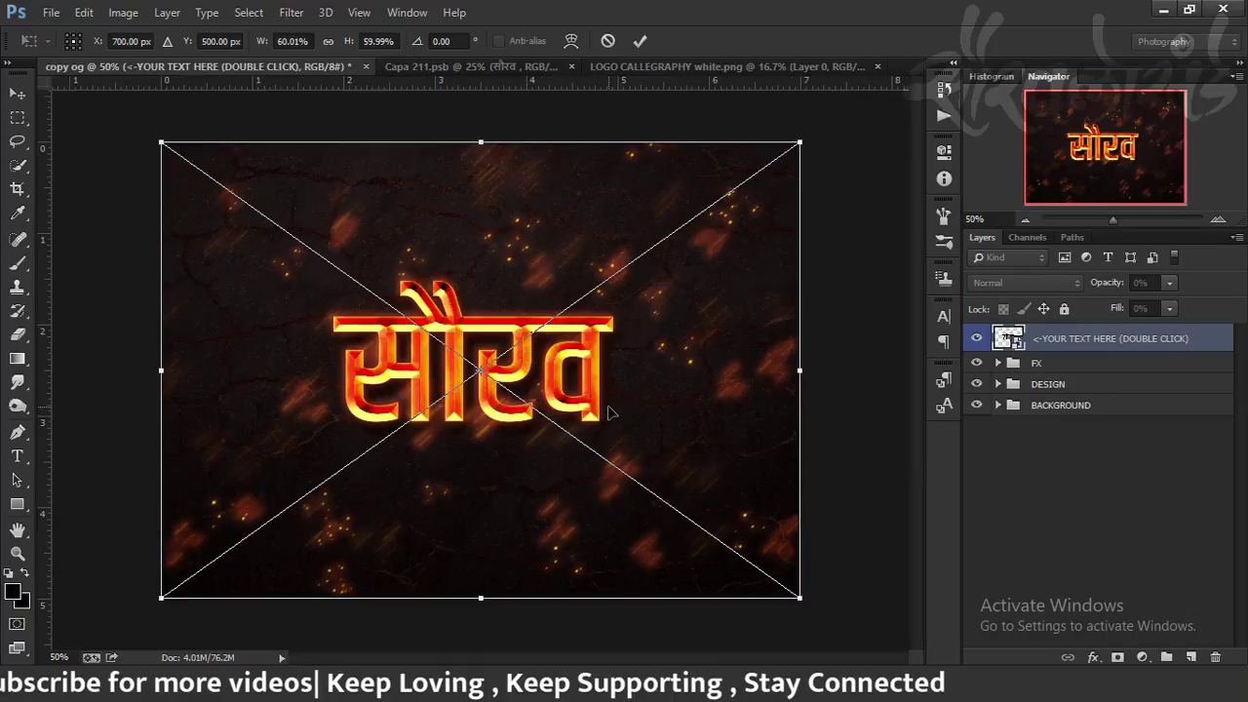
left_click_drag(800, 142, 591, 278)
left_click(608, 42)
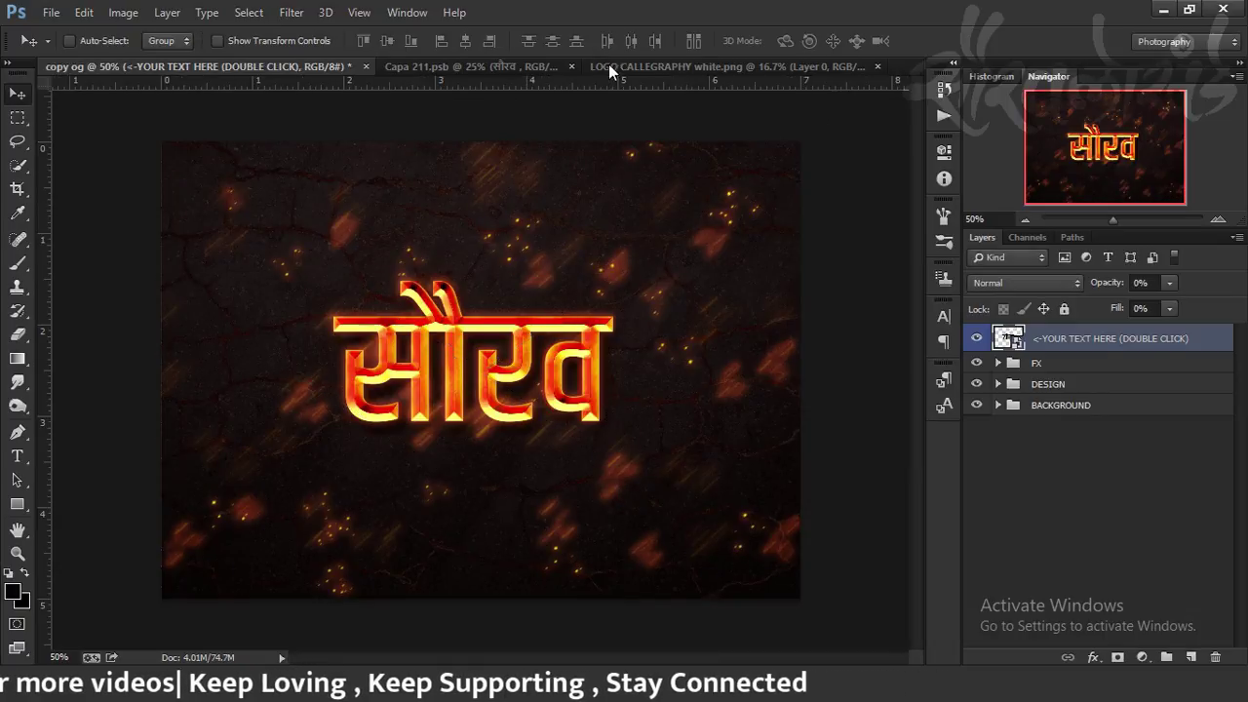
Step: In Capa 211.psb, enlarge the name text about 127% and save
left_click(454, 65)
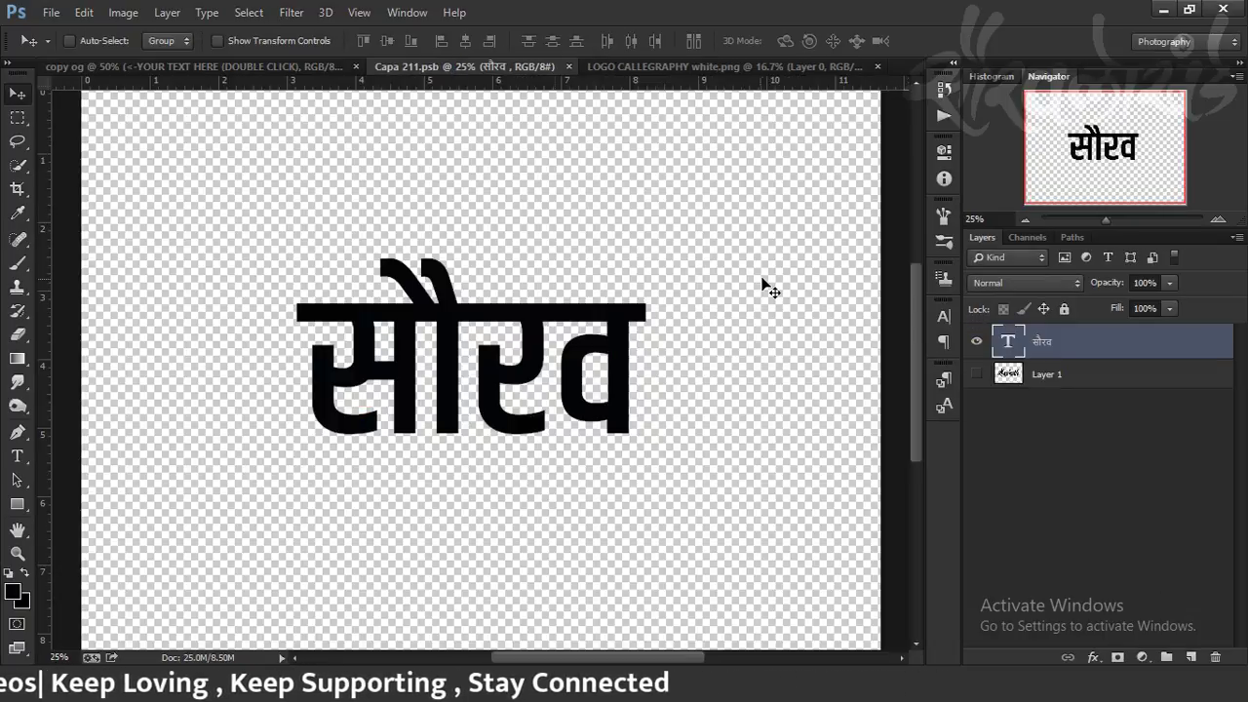
key("ctrl+t")
left_click_drag(648, 516, 698, 552)
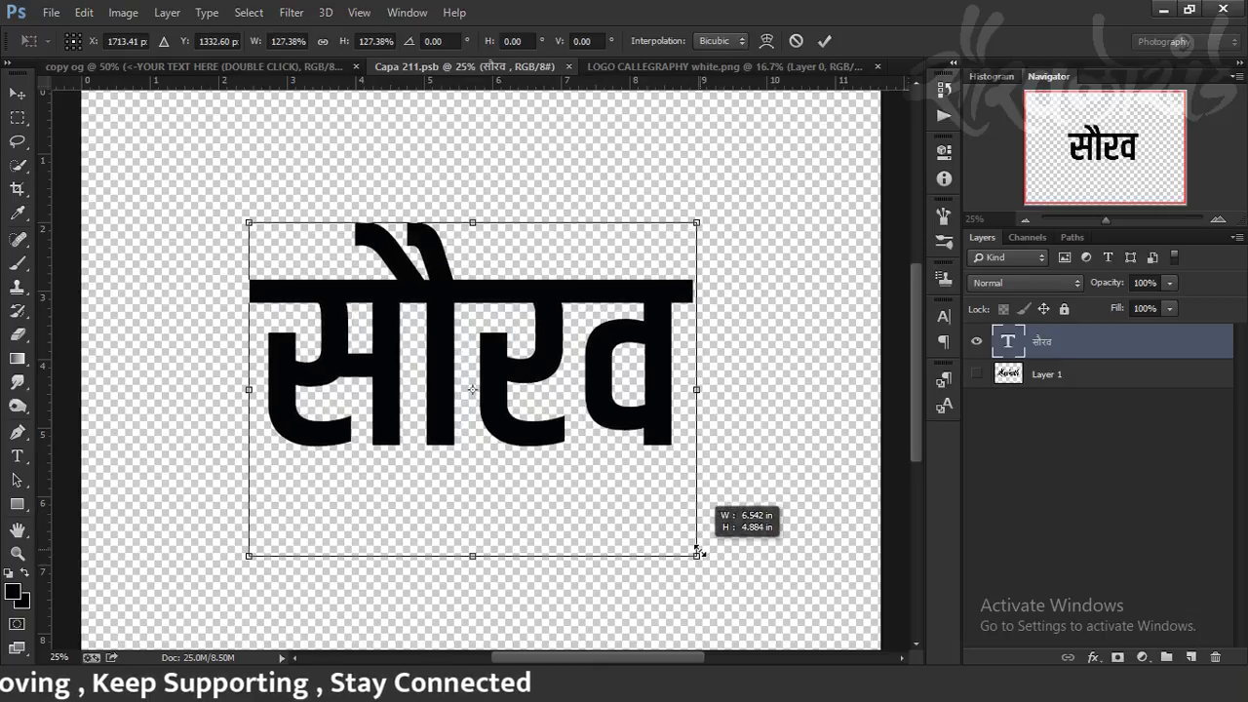
key("Return")
key("ctrl+s")
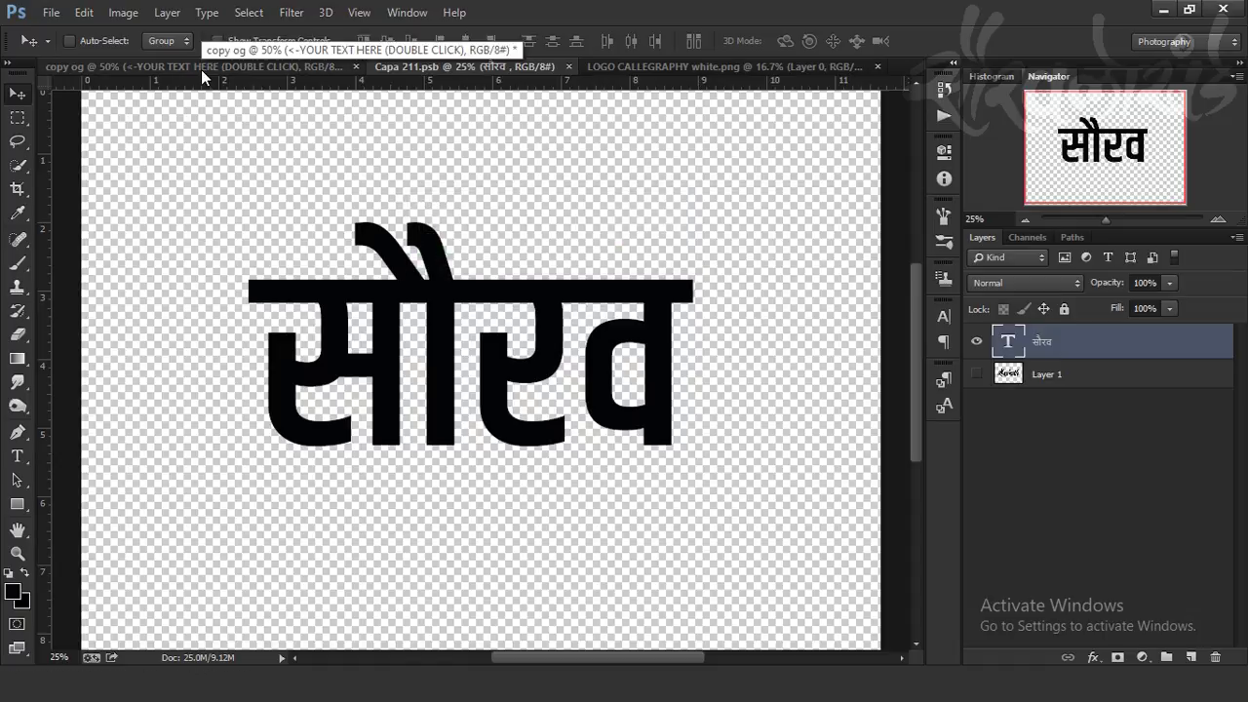
left_click(205, 67)
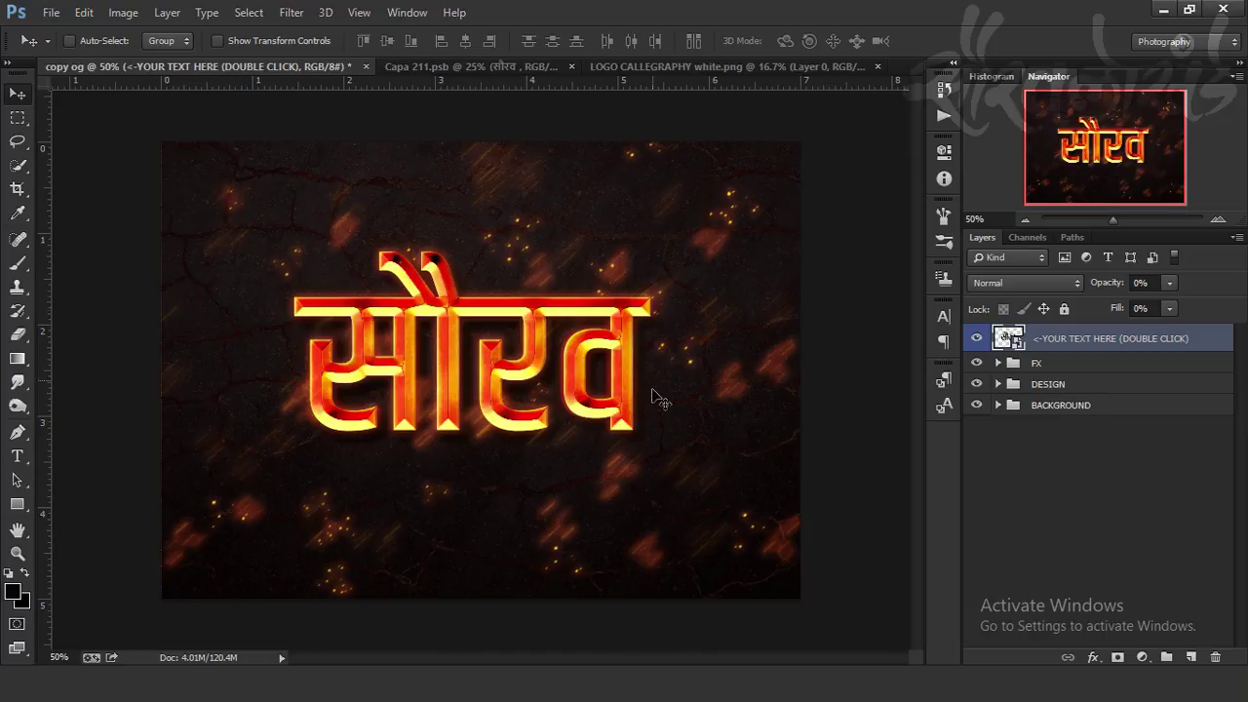
left_click(418, 66)
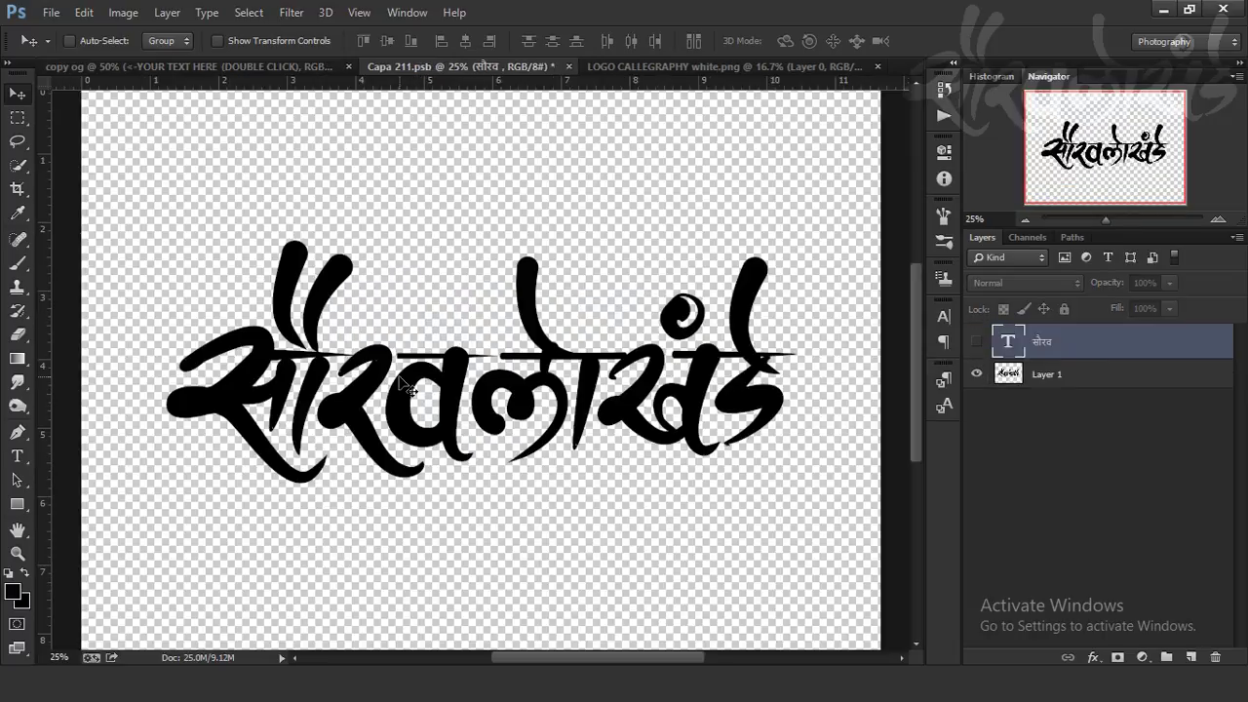
Step: Save Capa 211.psb, then close it and the logo PNG without saving, keeping the ember banner
key("ctrl+s")
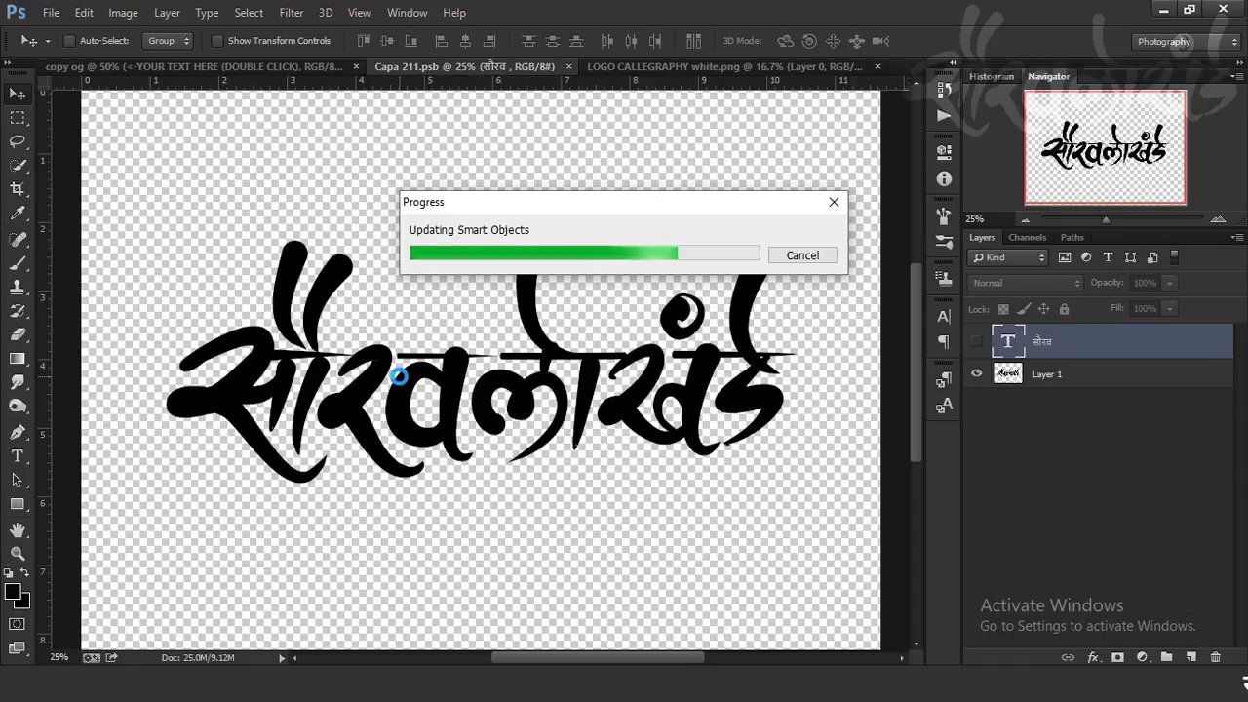
left_click(127, 75)
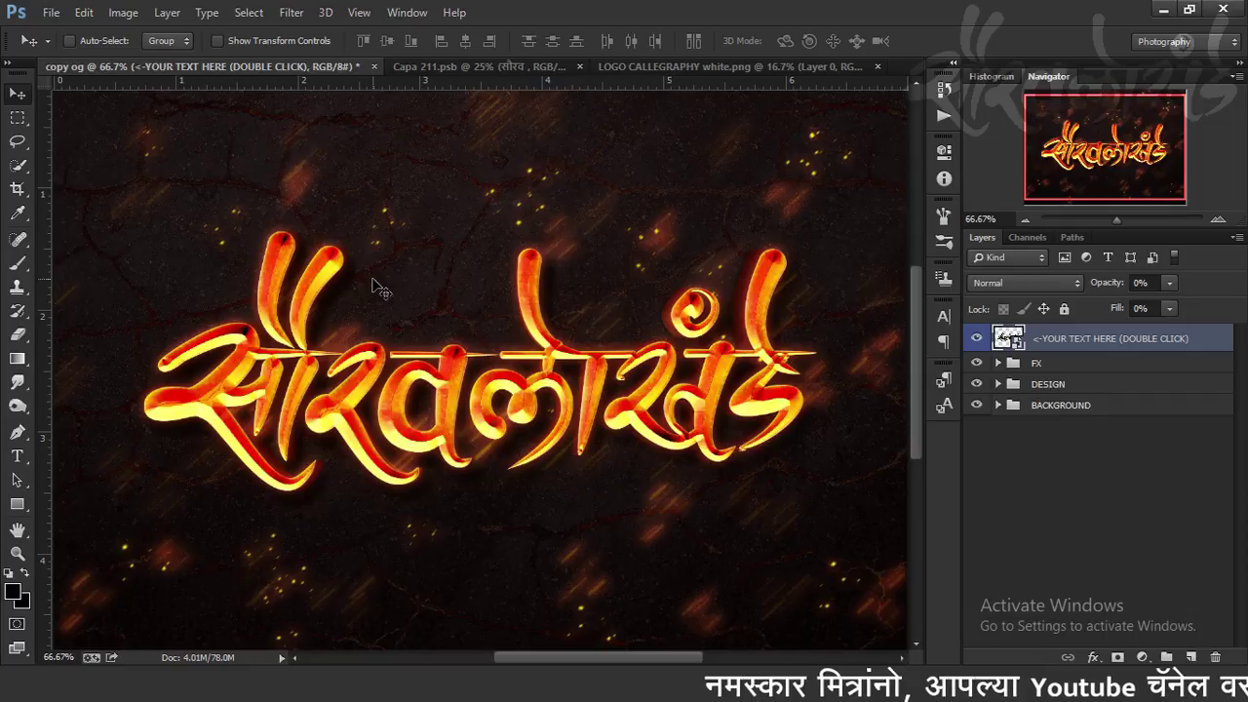
left_click(579, 65)
left_click(690, 66)
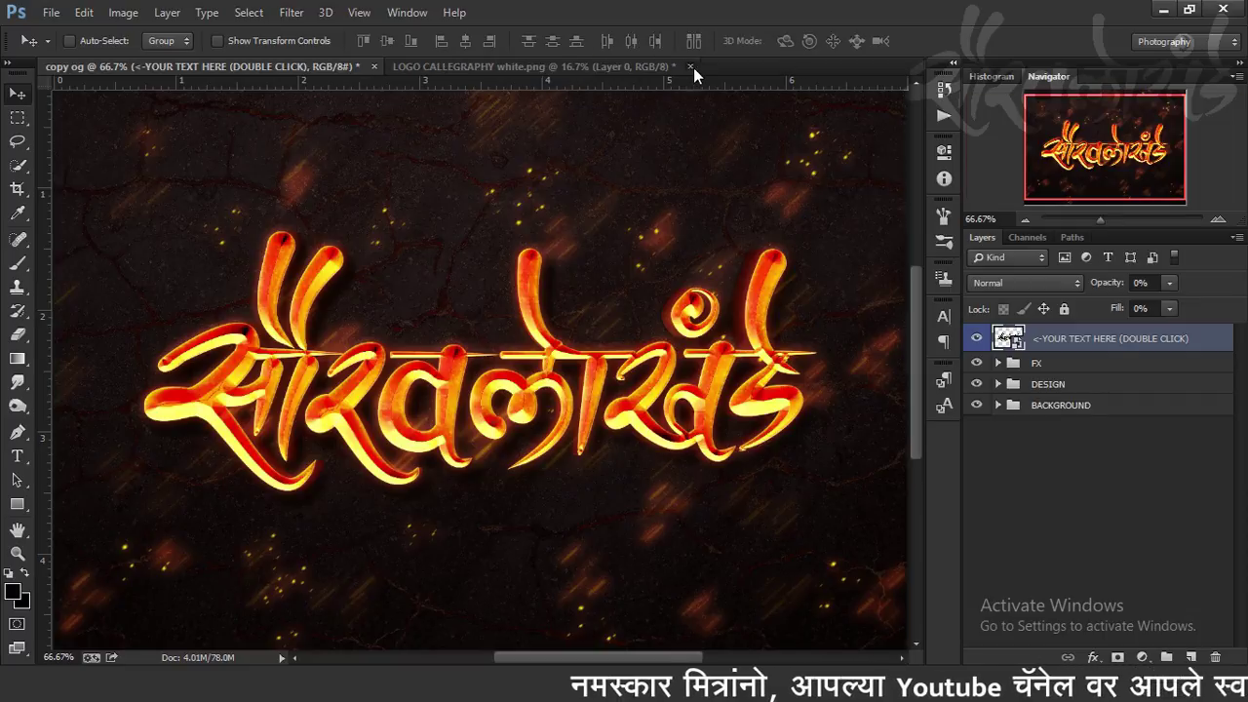
left_click(568, 309)
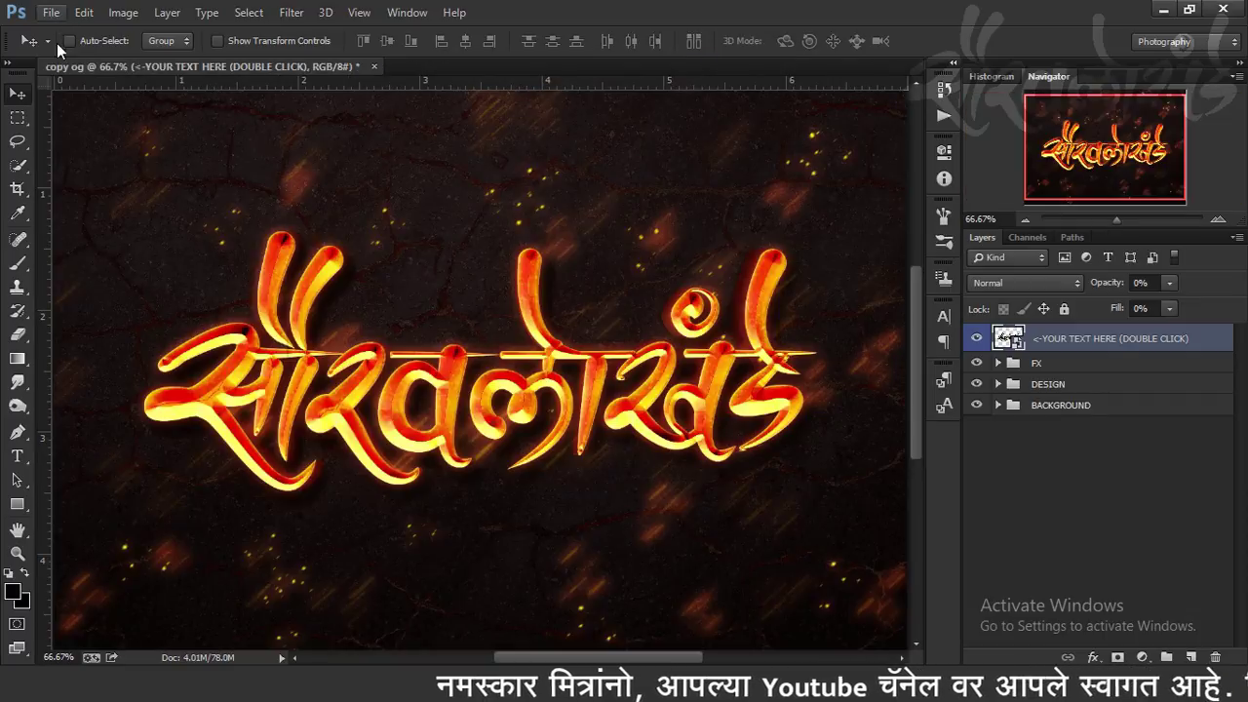
Step: Bring up the Open dialog and browse for the next image
left_click(53, 12)
left_click(64, 51)
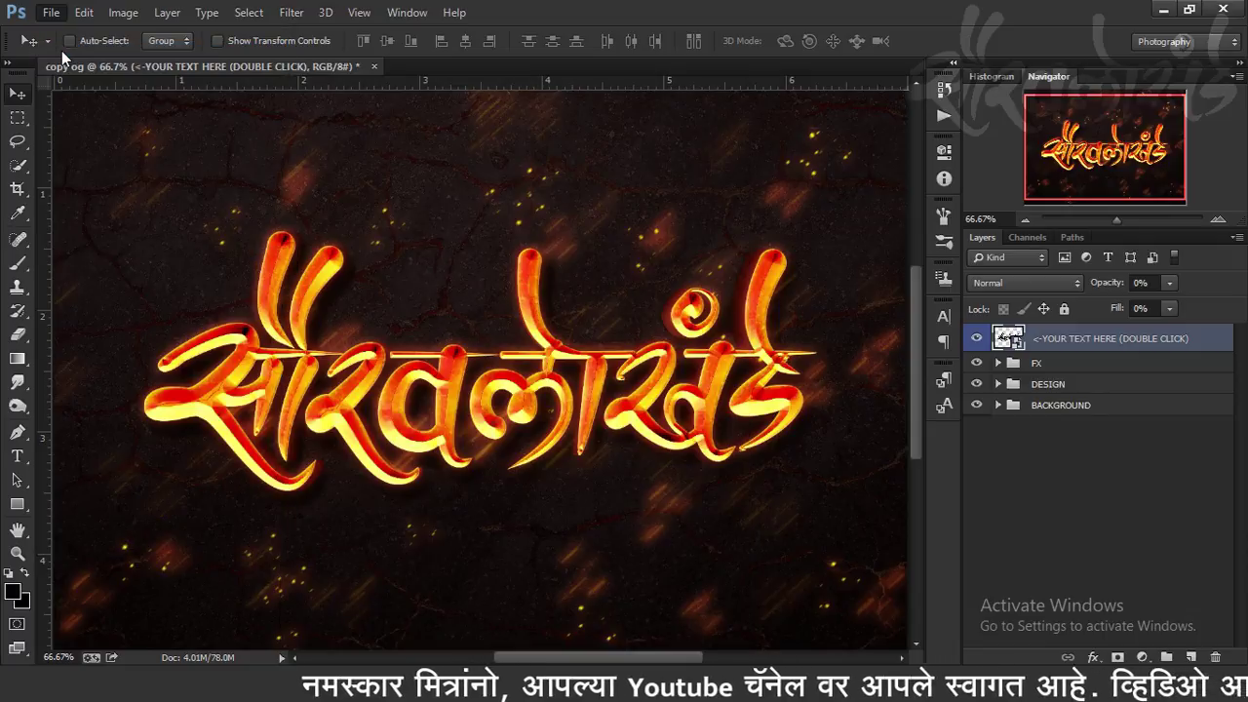
scroll(921, 352, "down", 1)
Step: Open suvichar-banner-YT.jpg, add a new layer, and stamp black smoke on the left with a 700 brush
double_click(917, 380)
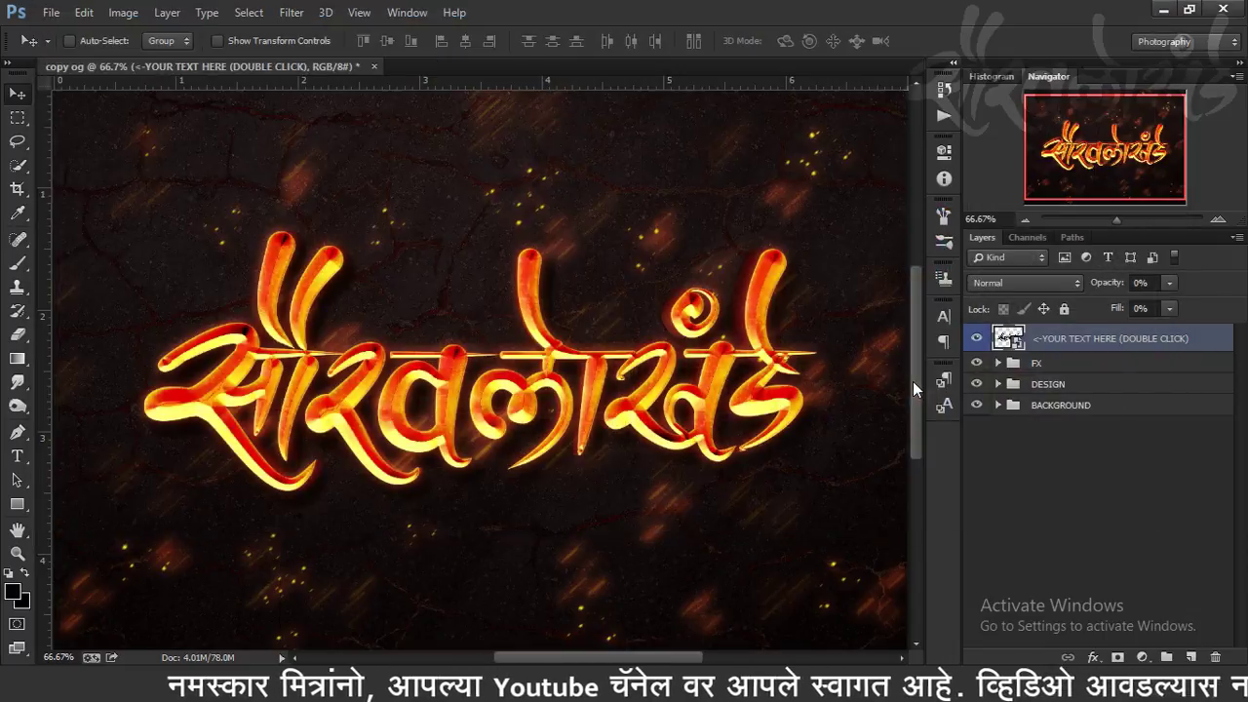
key("ctrl+minus")
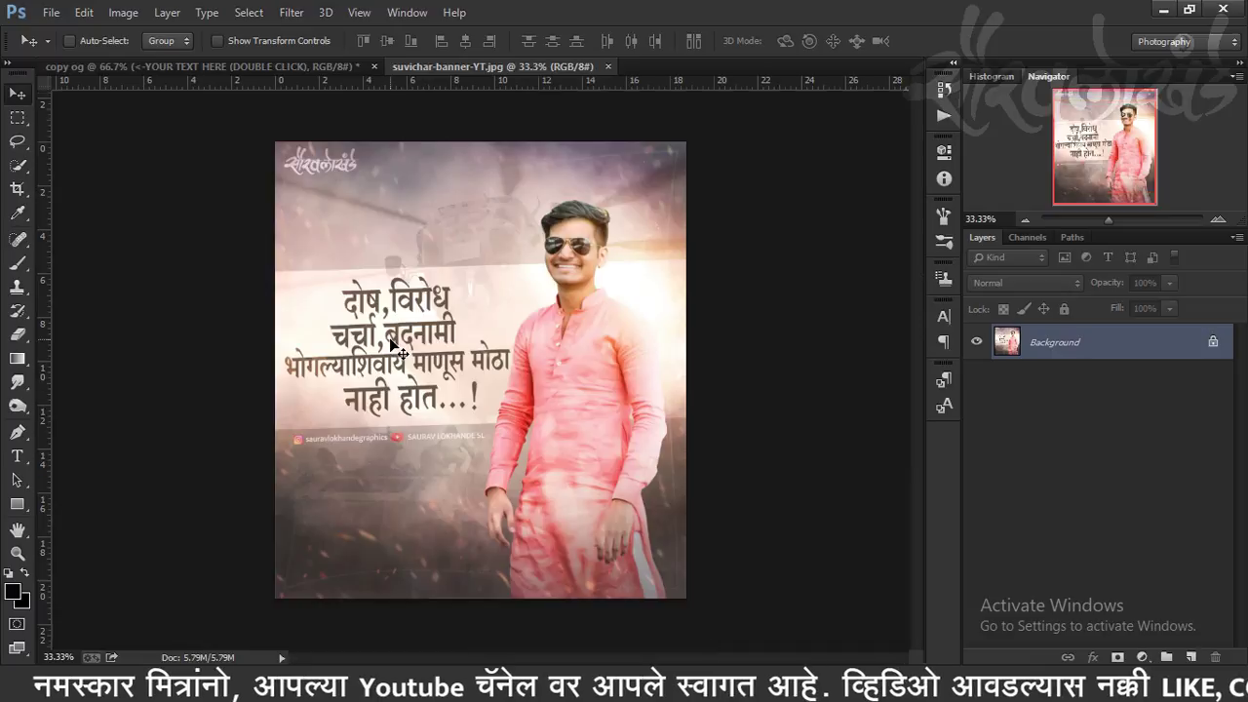
left_click(1191, 657)
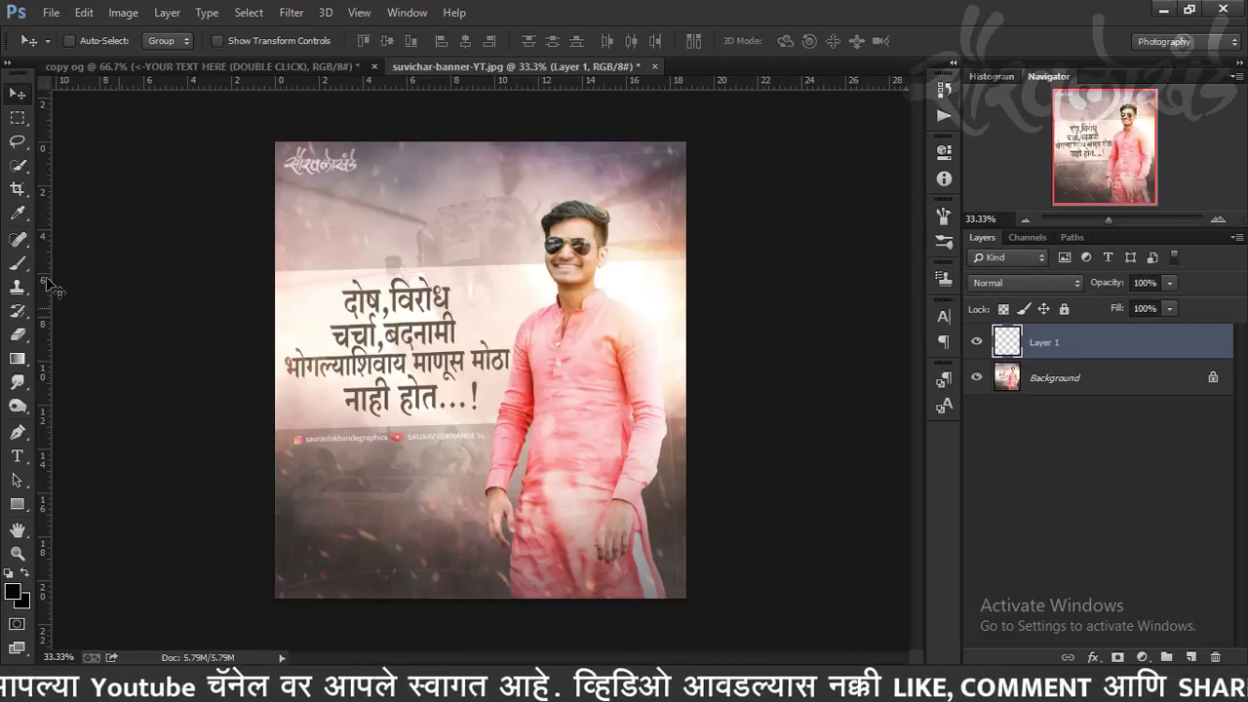
left_click(17, 263)
left_click(326, 395)
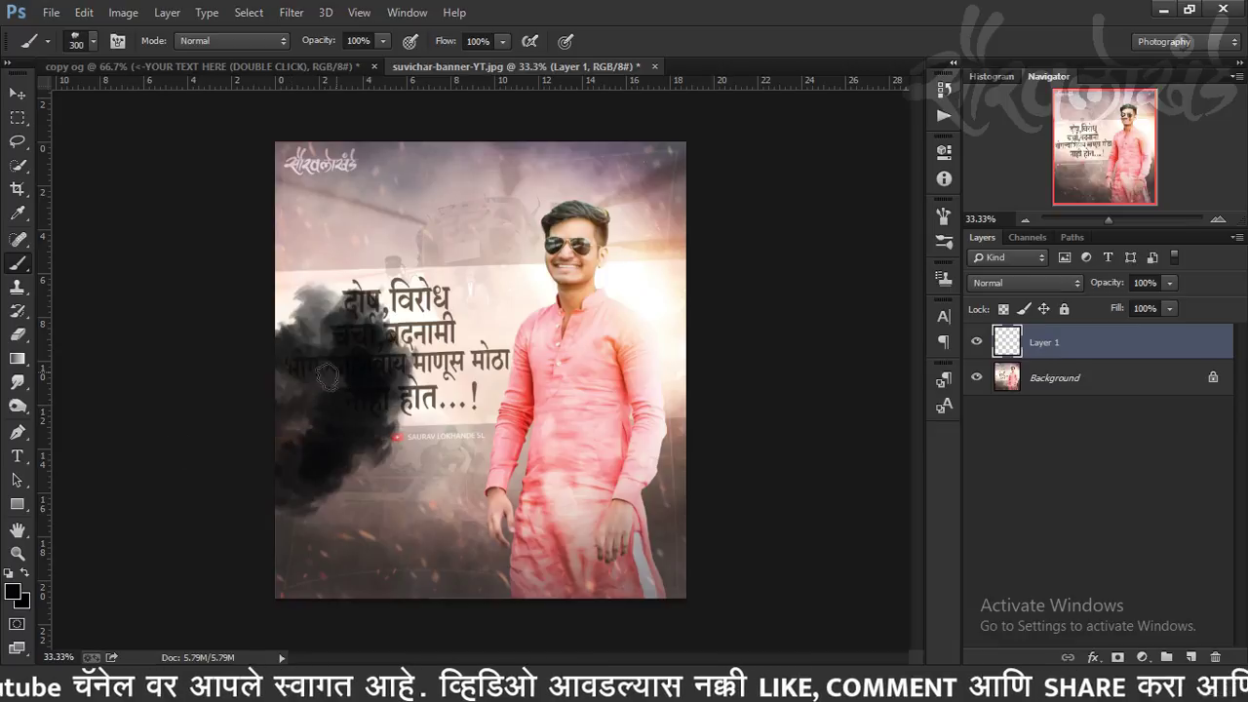
key("bracketright")
key("bracketright")
key("bracketright")
key("Caps_Lock")
key("bracketright")
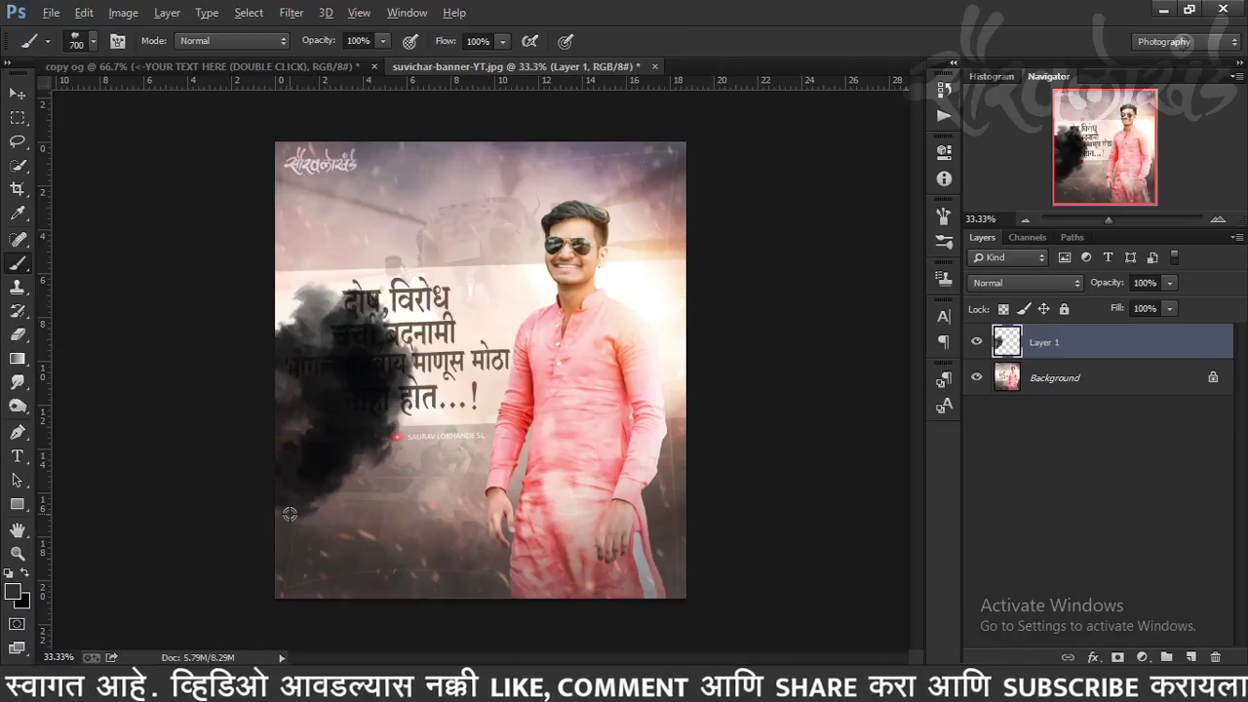
left_click(337, 490)
left_click(390, 399)
left_click(312, 292)
Step: Lower brush flow to 20% then 7% and brush soft dark smoke over the left and quote
key("z")
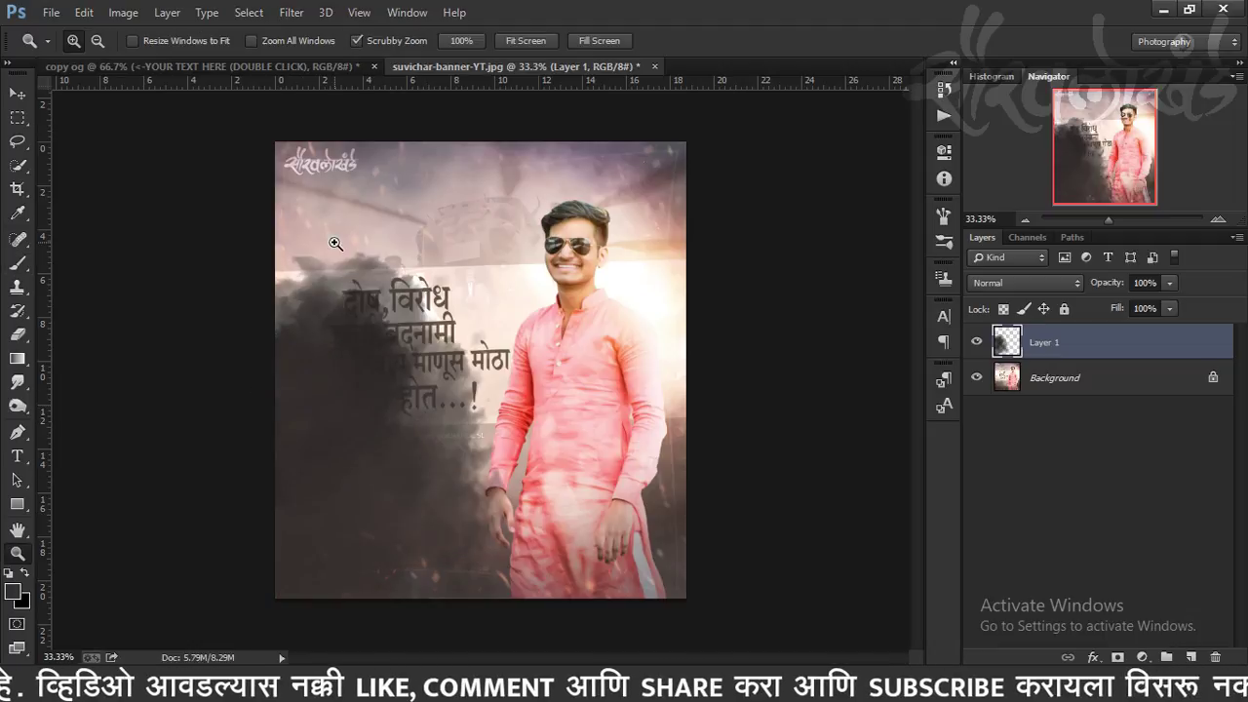
key("b")
left_click(292, 262)
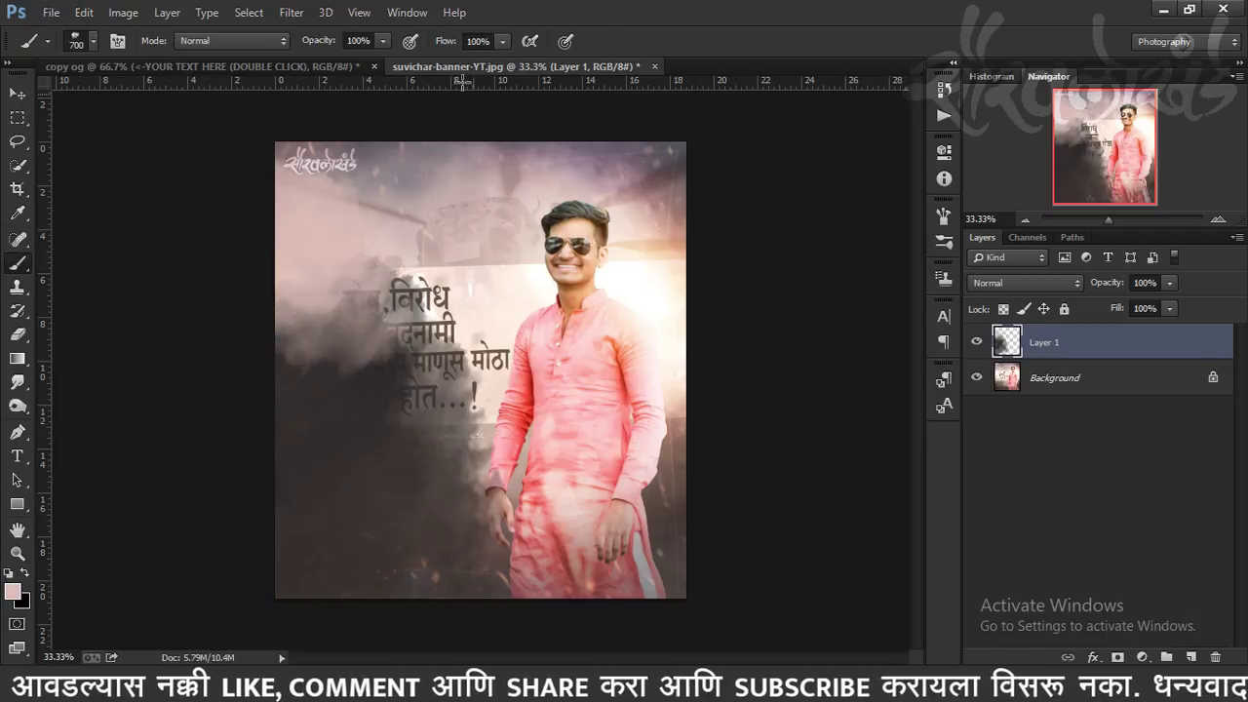
left_click(490, 40)
type("20")
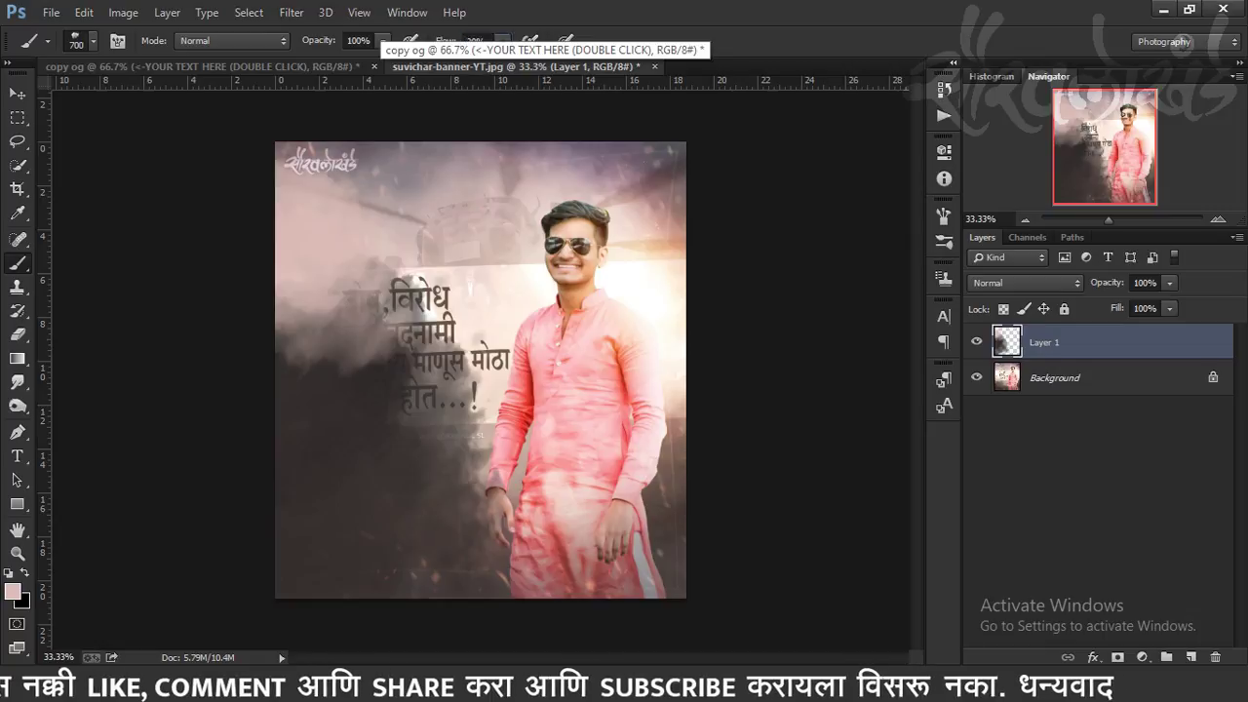
left_click(307, 381)
left_click(489, 40)
type("7")
key("Return")
mouse_move(187, 486)
left_mouse_down()
mouse_move(301, 438)
mouse_move(310, 376)
mouse_move(474, 326)
mouse_move(322, 263)
mouse_move(215, 342)
mouse_move(468, 409)
mouse_move(429, 573)
left_mouse_up()
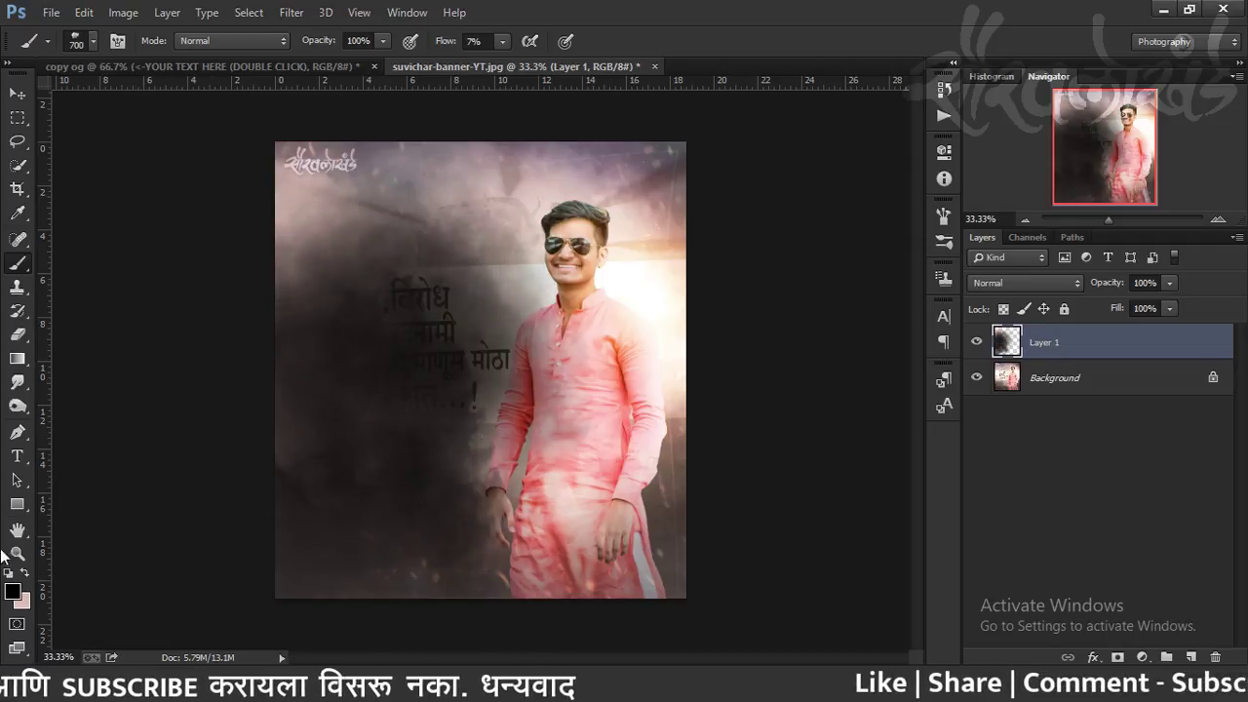
Step: Pick a dark red colour and paint it over the left, upper left and quote
left_click(12, 591)
left_click(886, 404)
left_click_drag(887, 404, 941, 393)
key("Return")
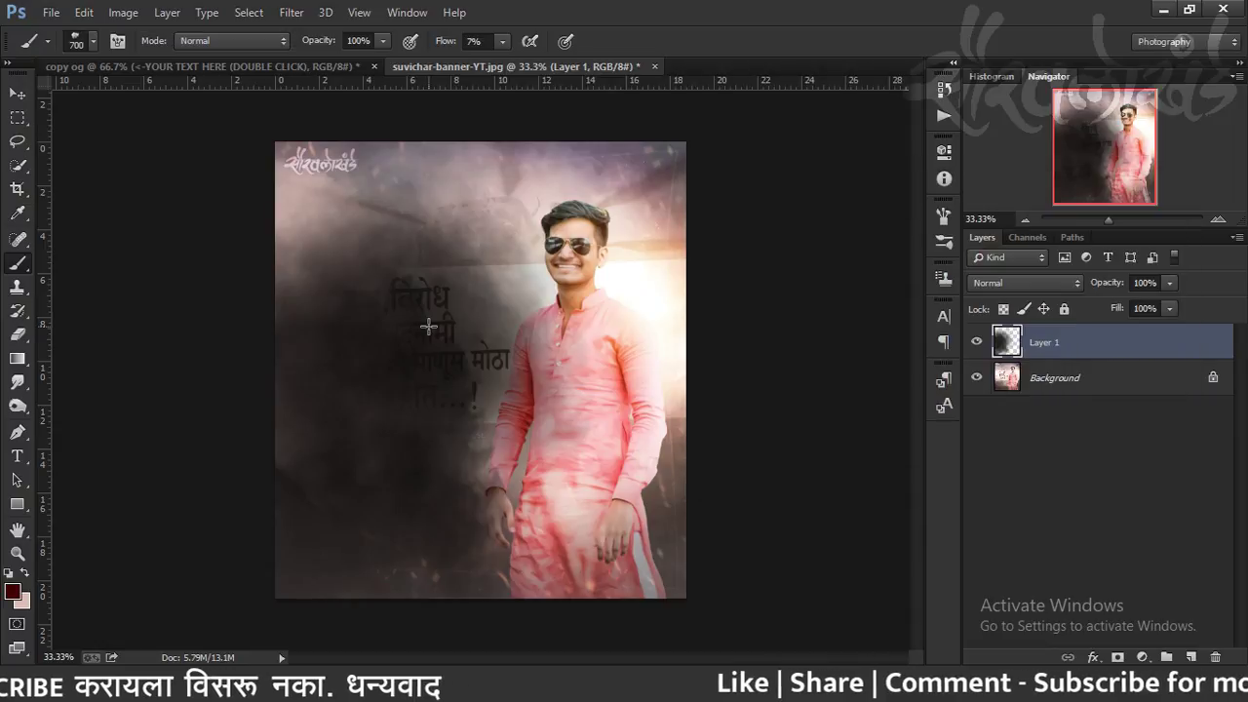
left_click_drag(426, 497, 275, 318)
mouse_move(522, 589)
left_mouse_down()
mouse_move(438, 325)
mouse_move(463, 399)
left_mouse_up()
Step: In the lettering document, hide the top text layer, the FX group and the BACKGROUND group
left_click(174, 66)
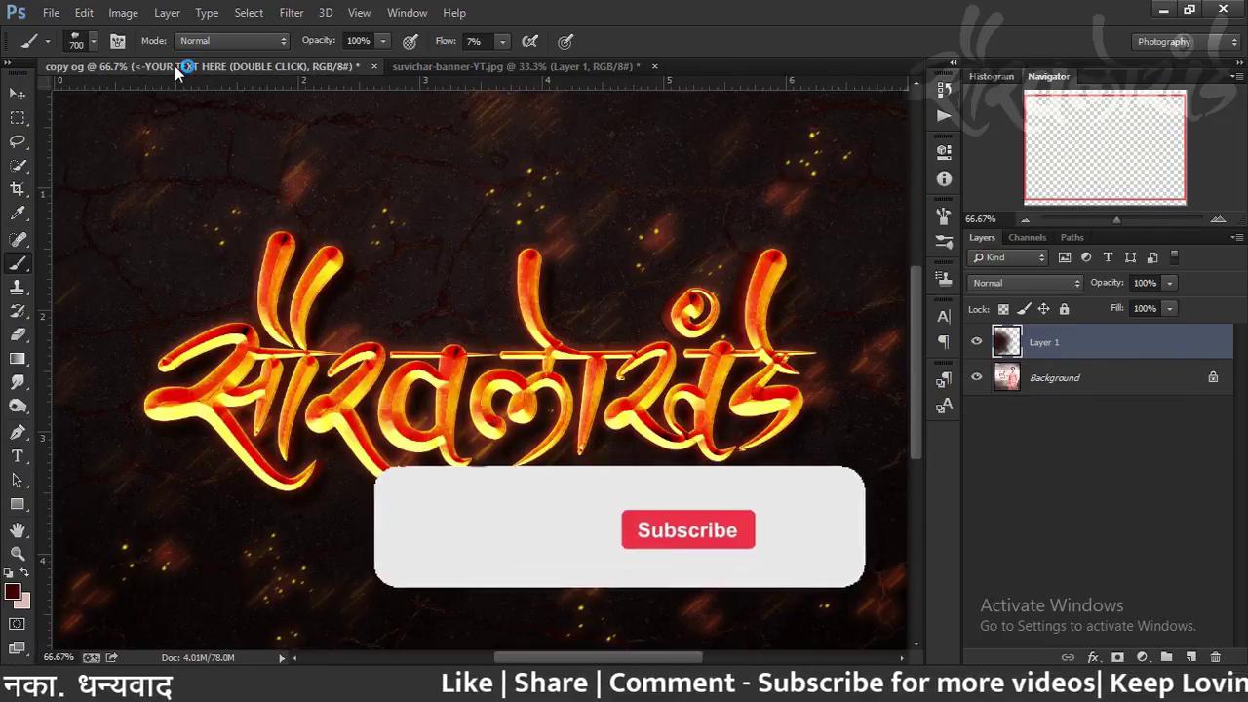
left_click(976, 338)
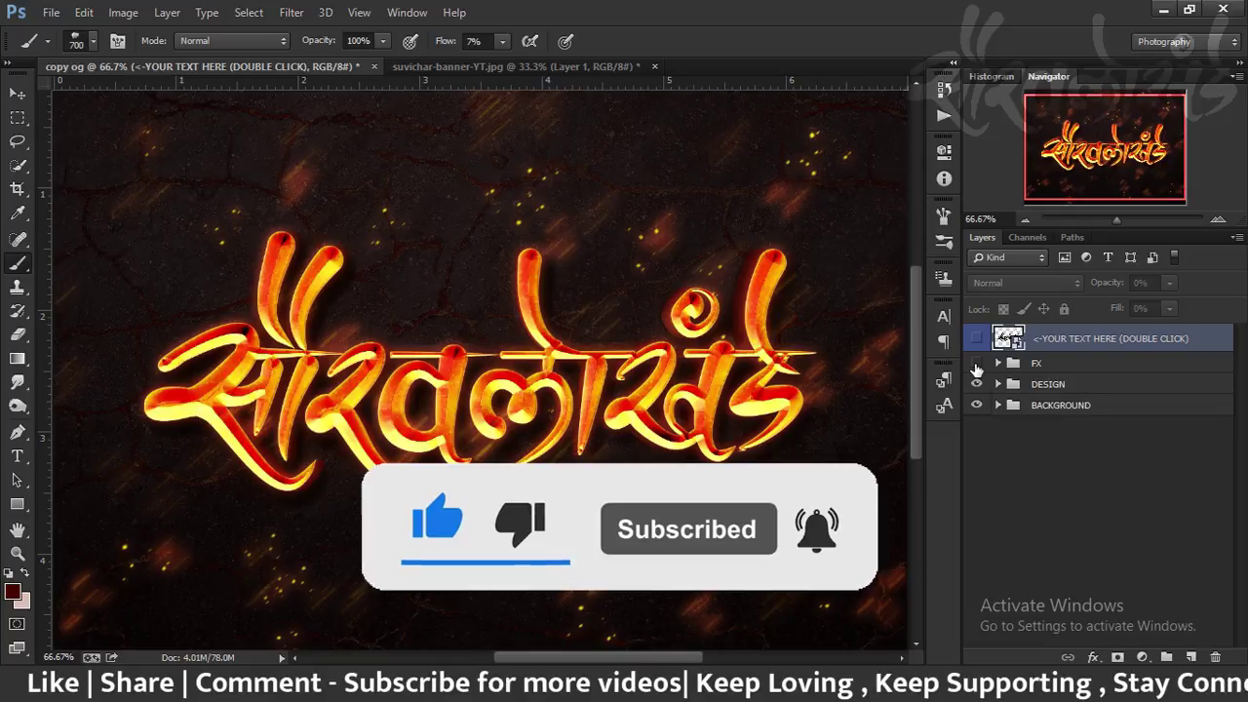
left_click(976, 363)
left_click(976, 404)
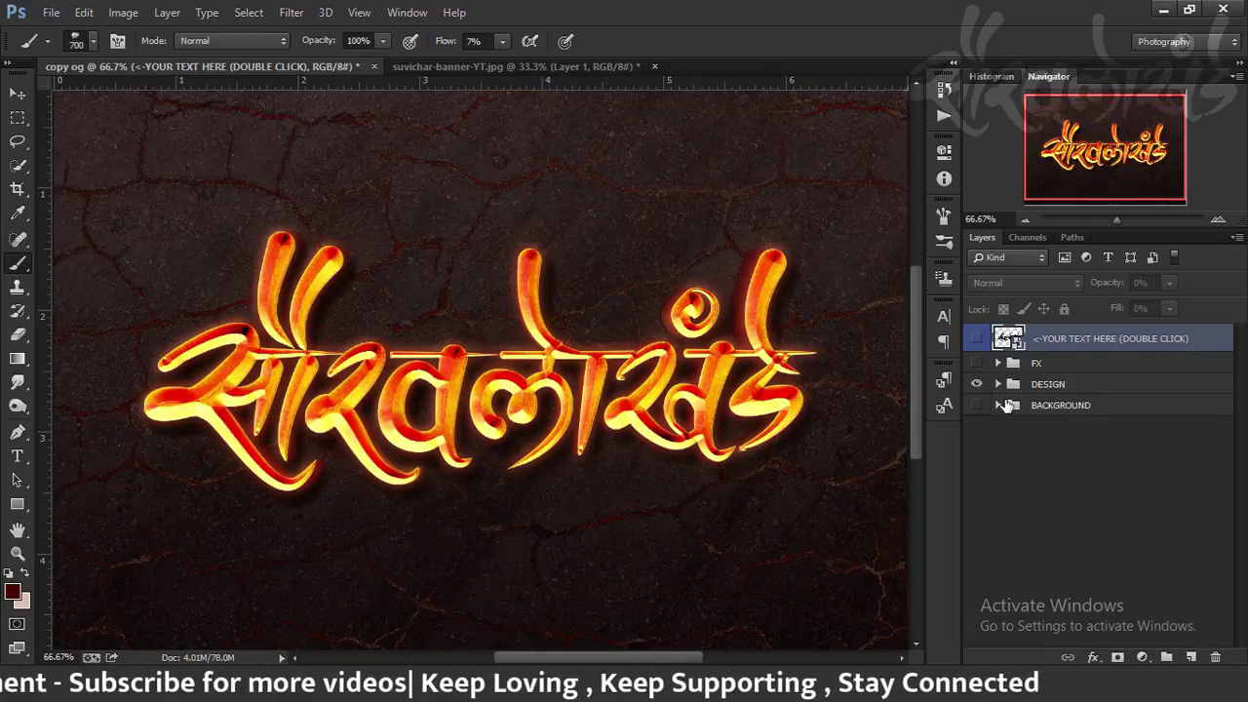
left_click(975, 404)
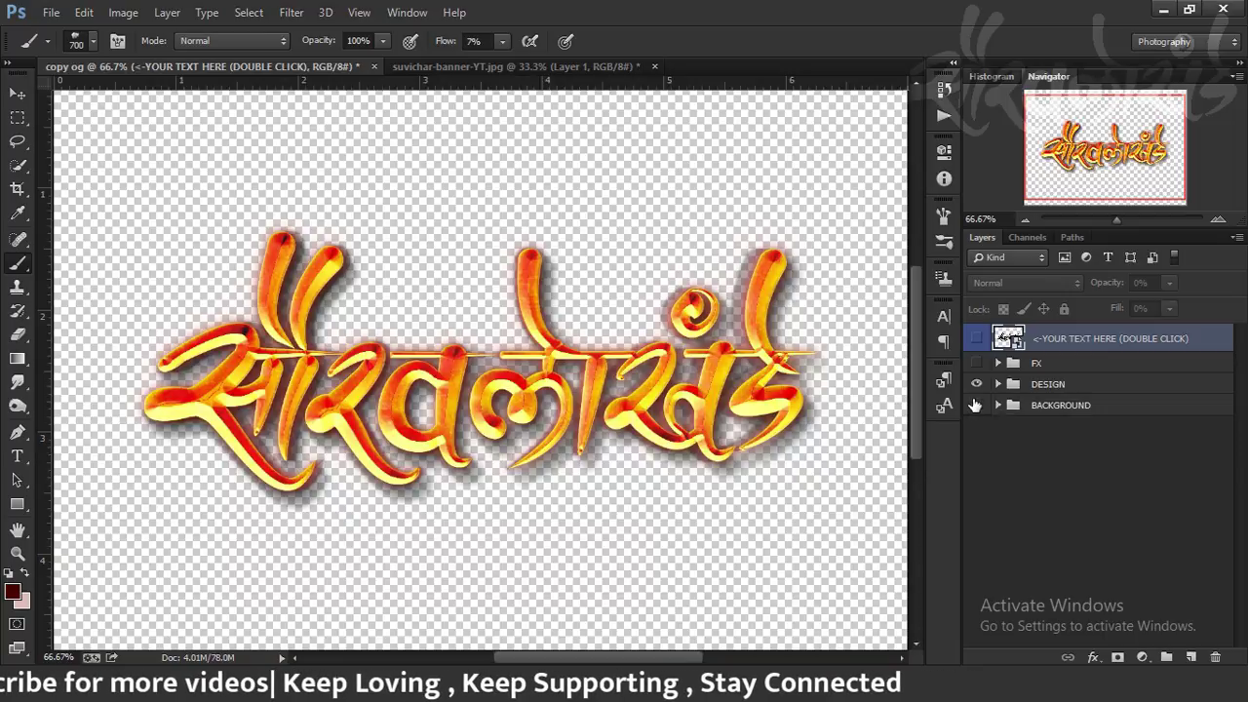
Step: Save the visible lettering as a PNG named copy og with default PNG options
left_click(51, 12)
left_click(73, 236)
left_click(234, 472)
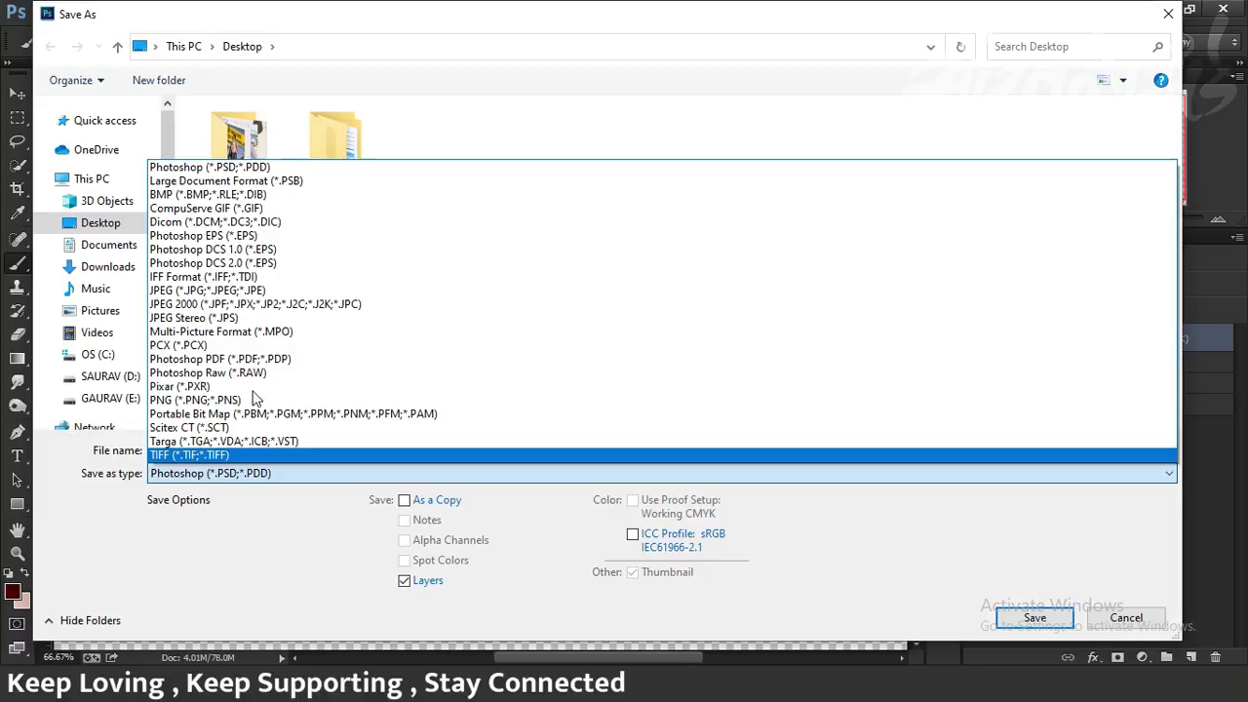
left_click(235, 400)
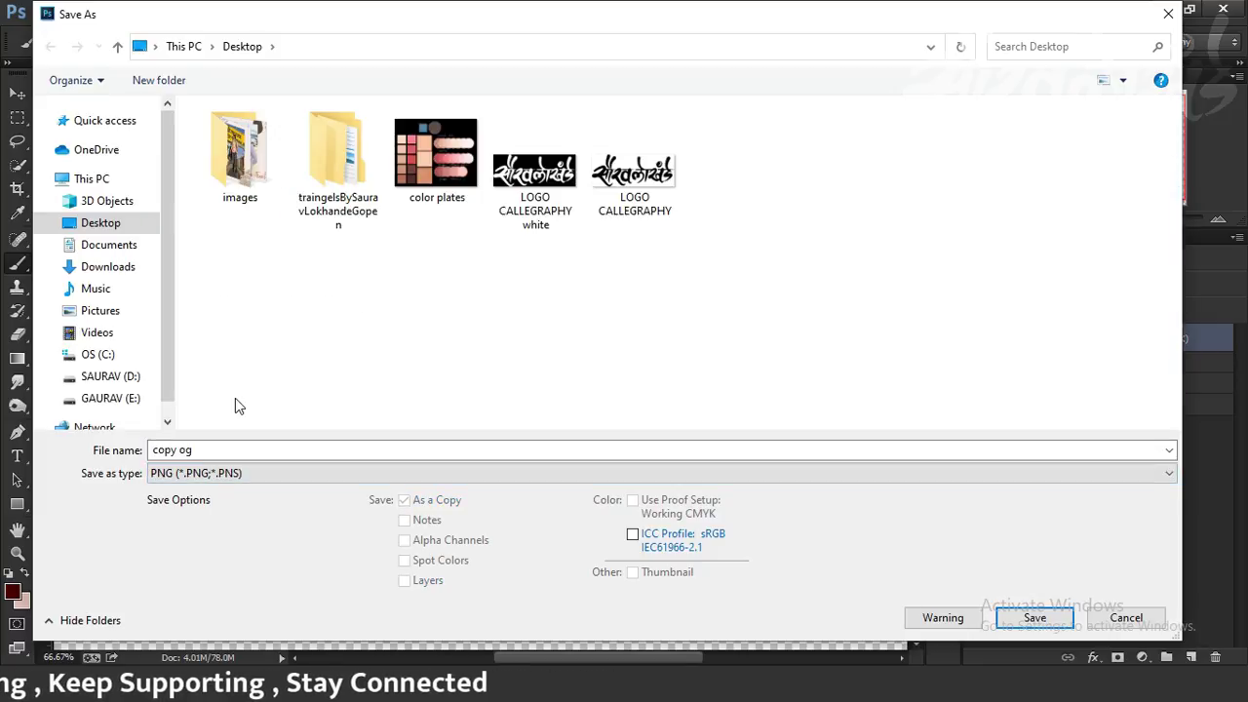
left_click(1030, 622)
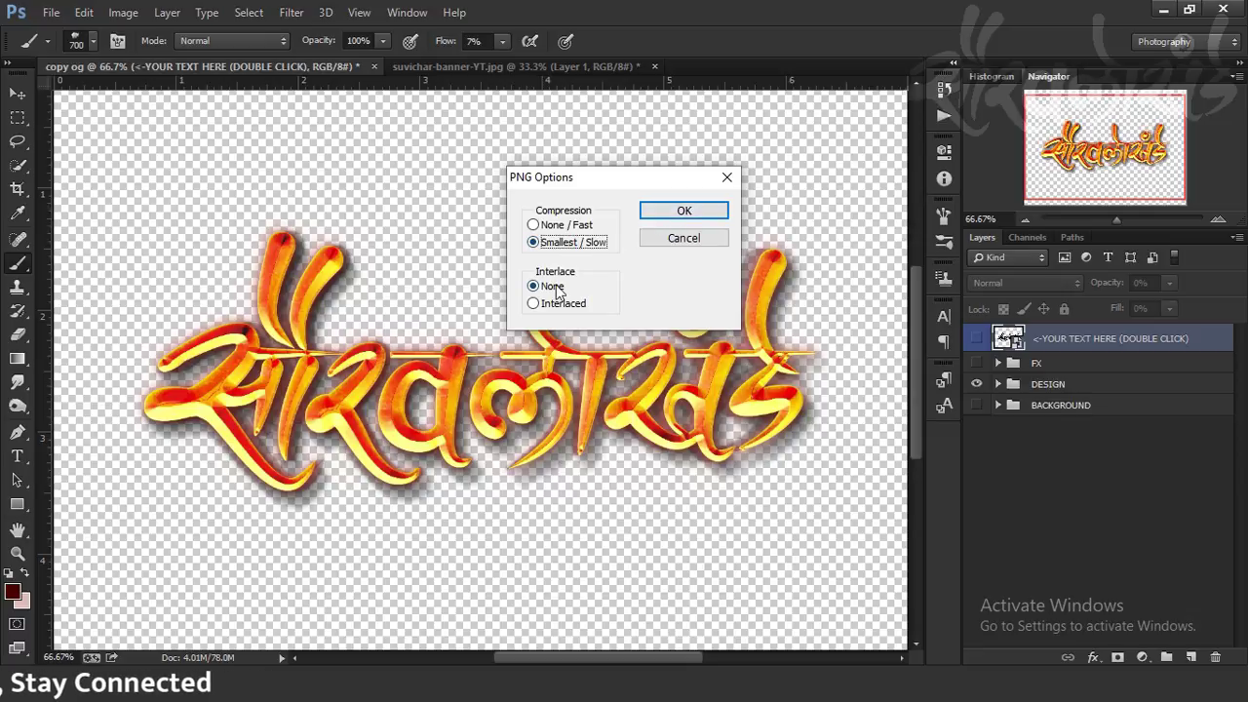
left_click(698, 213)
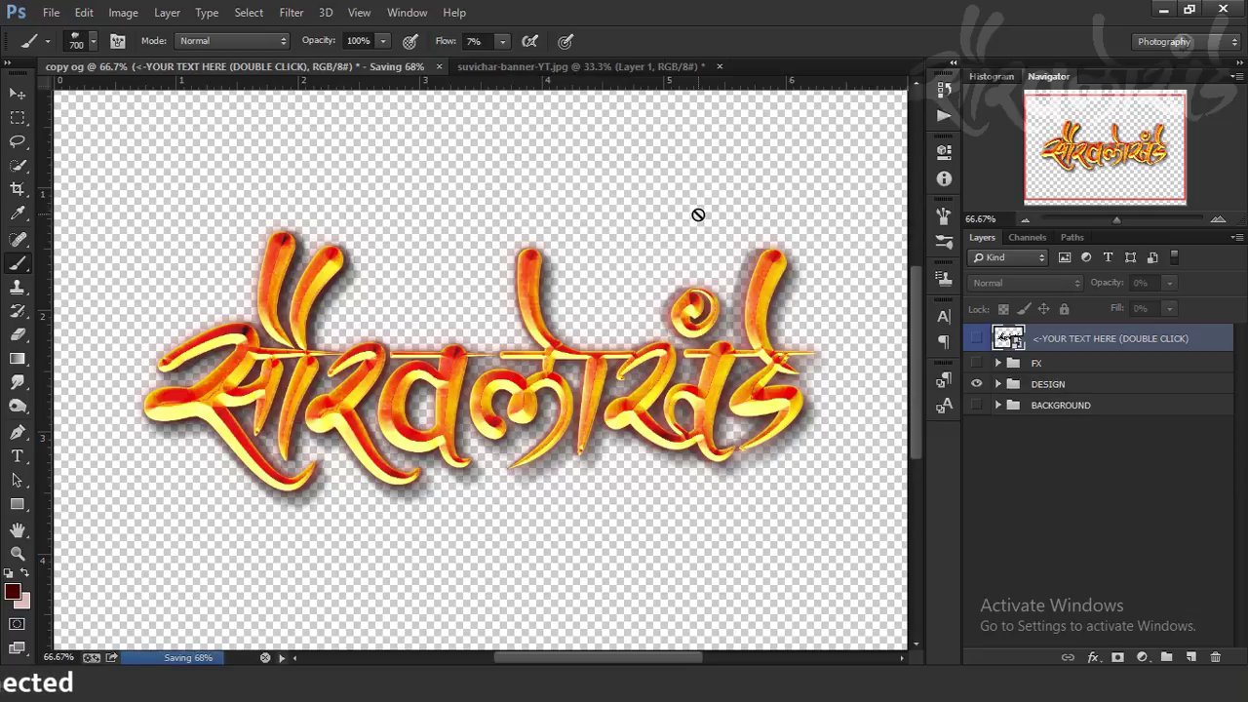
left_click(495, 65)
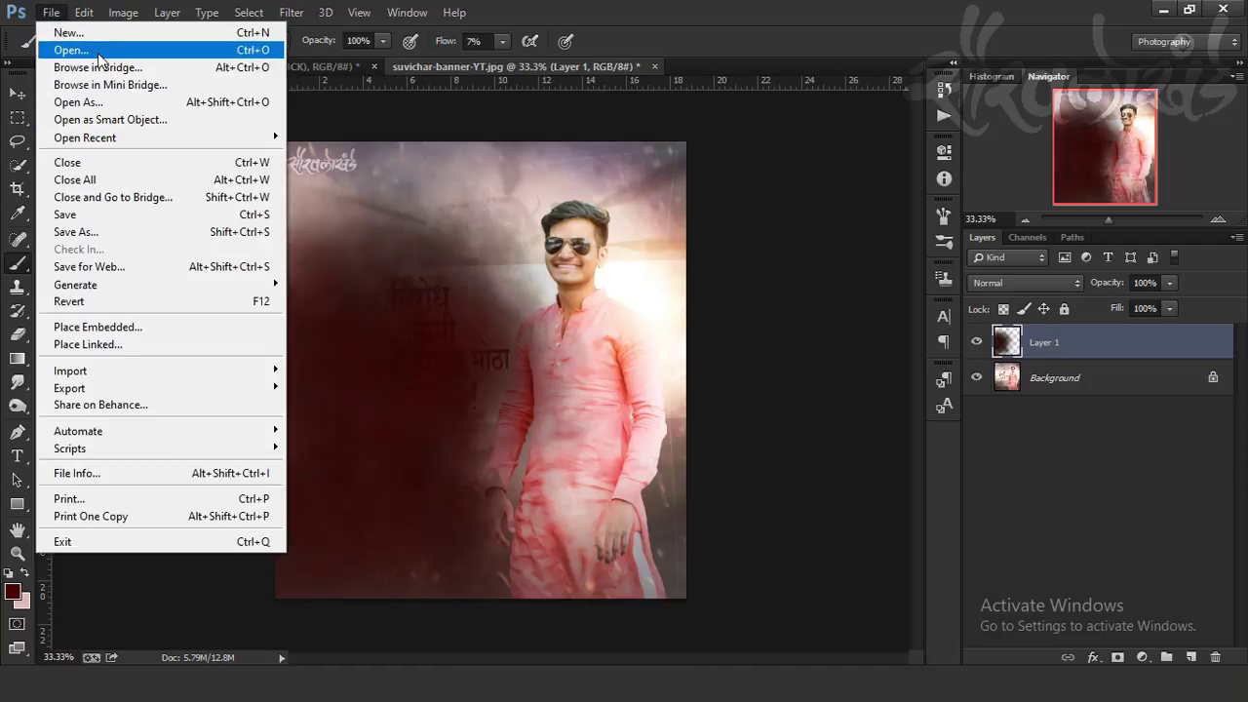
Step: Open copy og.png and drag its lettering layer into the portrait banner
left_click(98, 53)
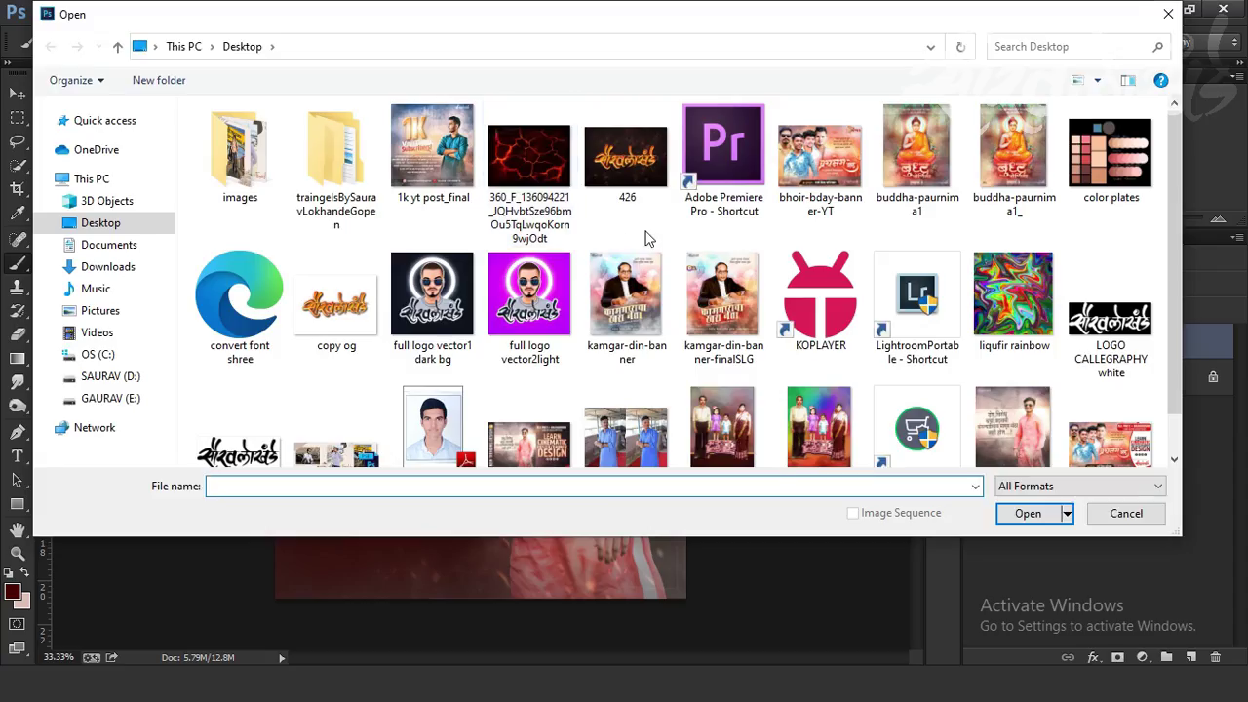
scroll(646, 234, "down", 1)
double_click(341, 229)
mouse_move(363, 268)
left_mouse_down()
mouse_move(539, 120)
mouse_move(515, 67)
mouse_move(405, 382)
mouse_move(408, 405)
left_mouse_up()
Step: Scale the lettering to about 64%, slant it slightly, and place it over the banner's upper left
key("ctrl+t")
key("ctrl+plus")
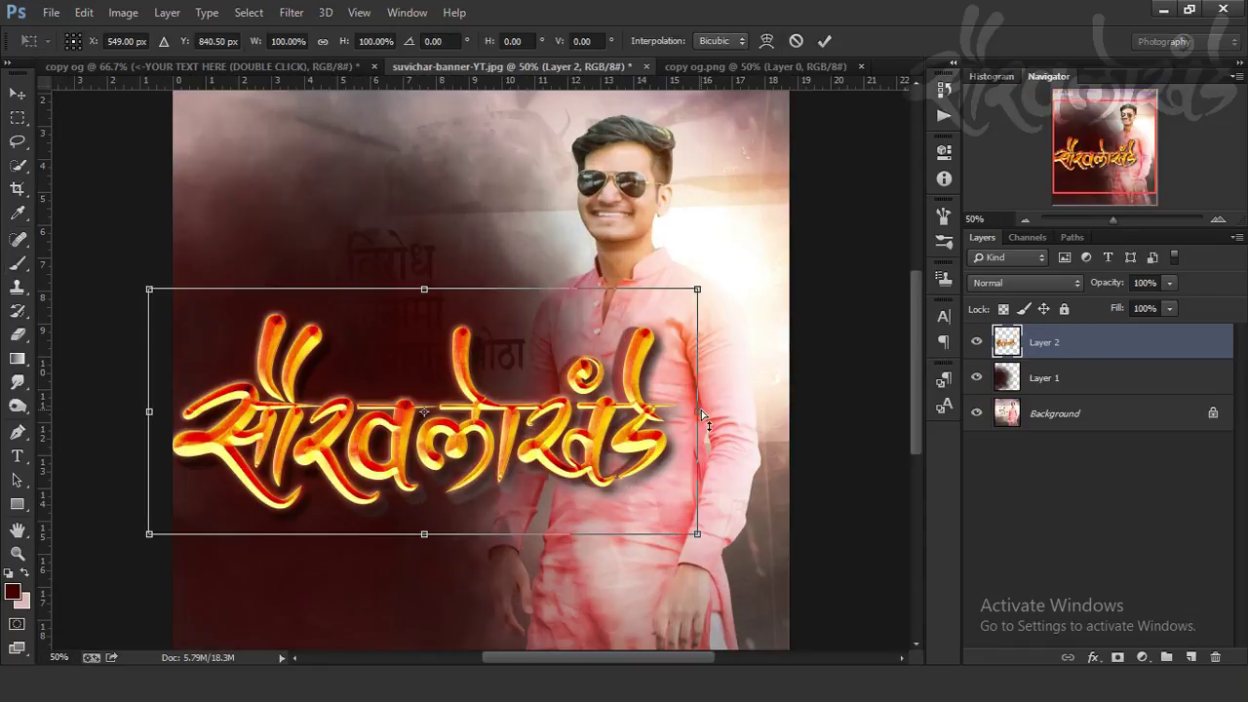
left_click_drag(702, 414, 699, 372)
mouse_move(700, 502)
left_mouse_down()
mouse_move(600, 461)
mouse_move(487, 371)
mouse_move(475, 336)
mouse_move(770, 252)
left_mouse_up()
key("Return")
key("b")
key("ctrl+plus")
key("ctrl+plus")
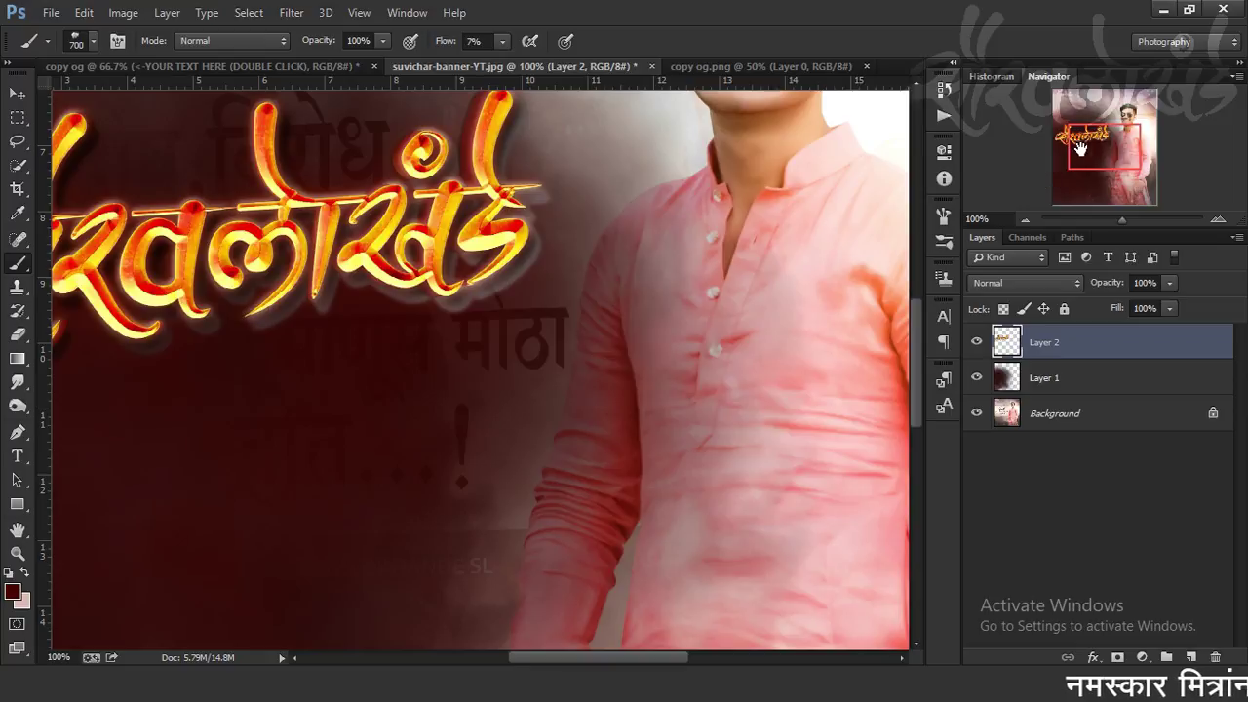
left_click_drag(1080, 149, 1064, 145)
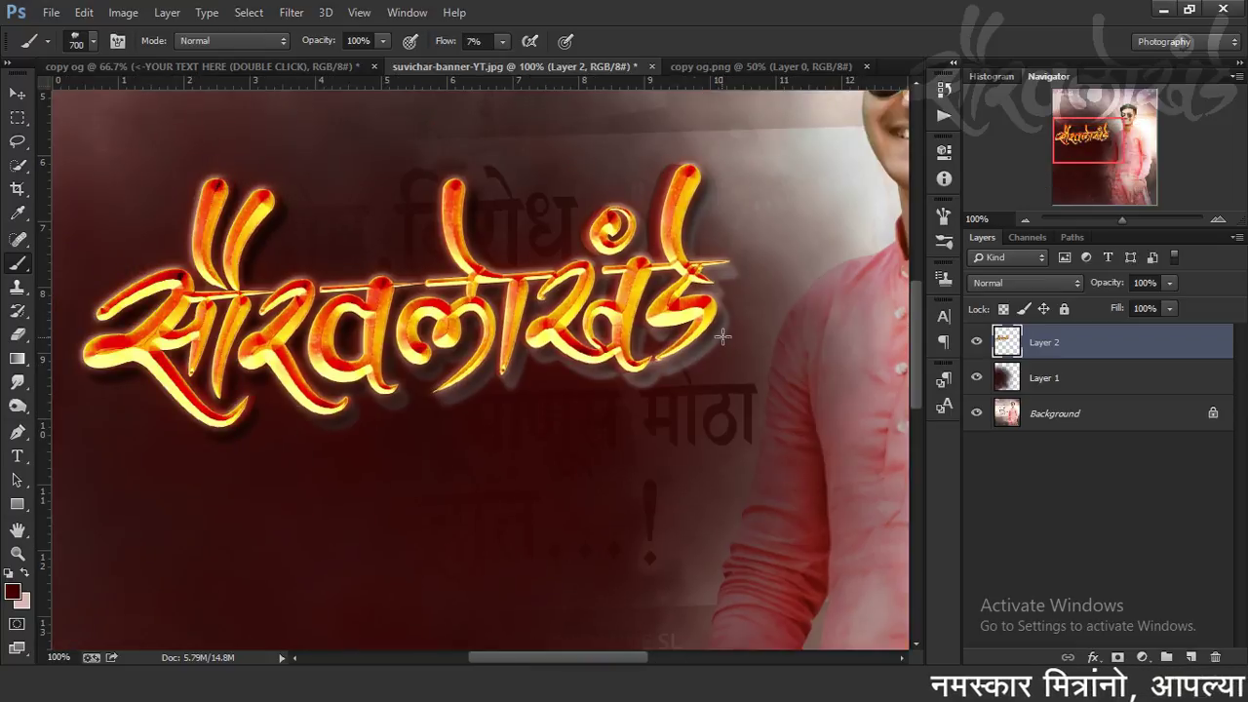
left_click(312, 74)
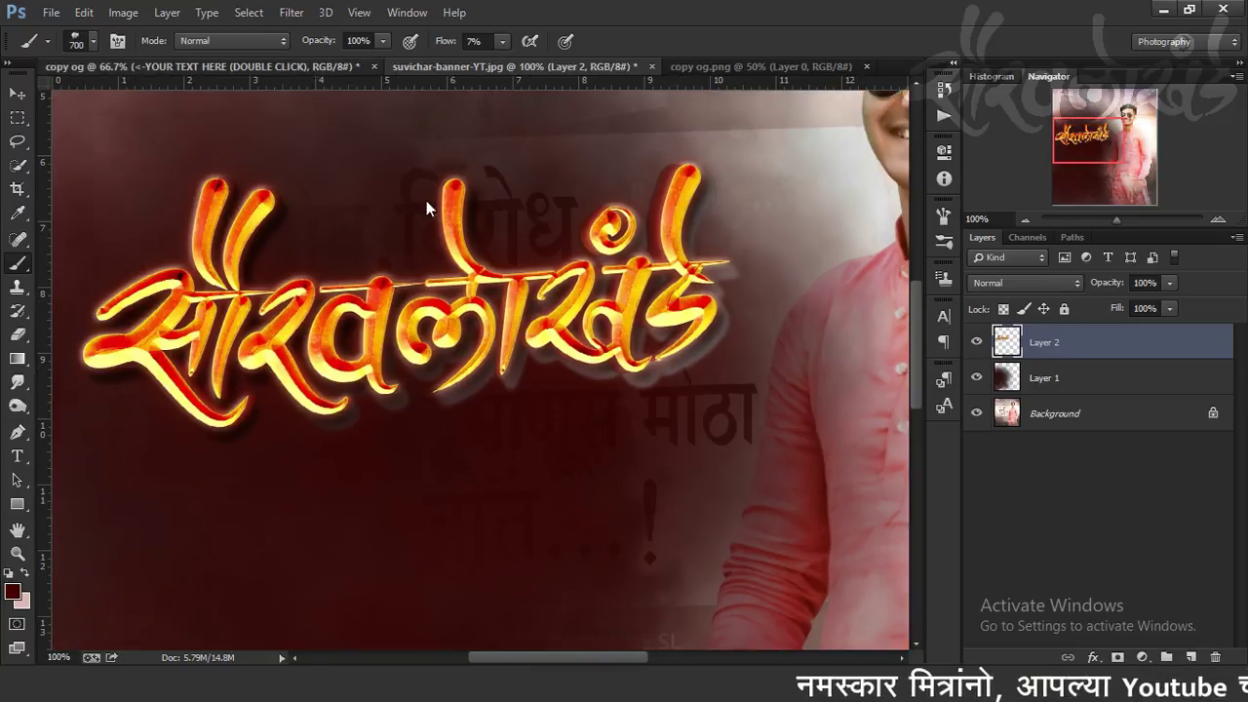
left_click(998, 385)
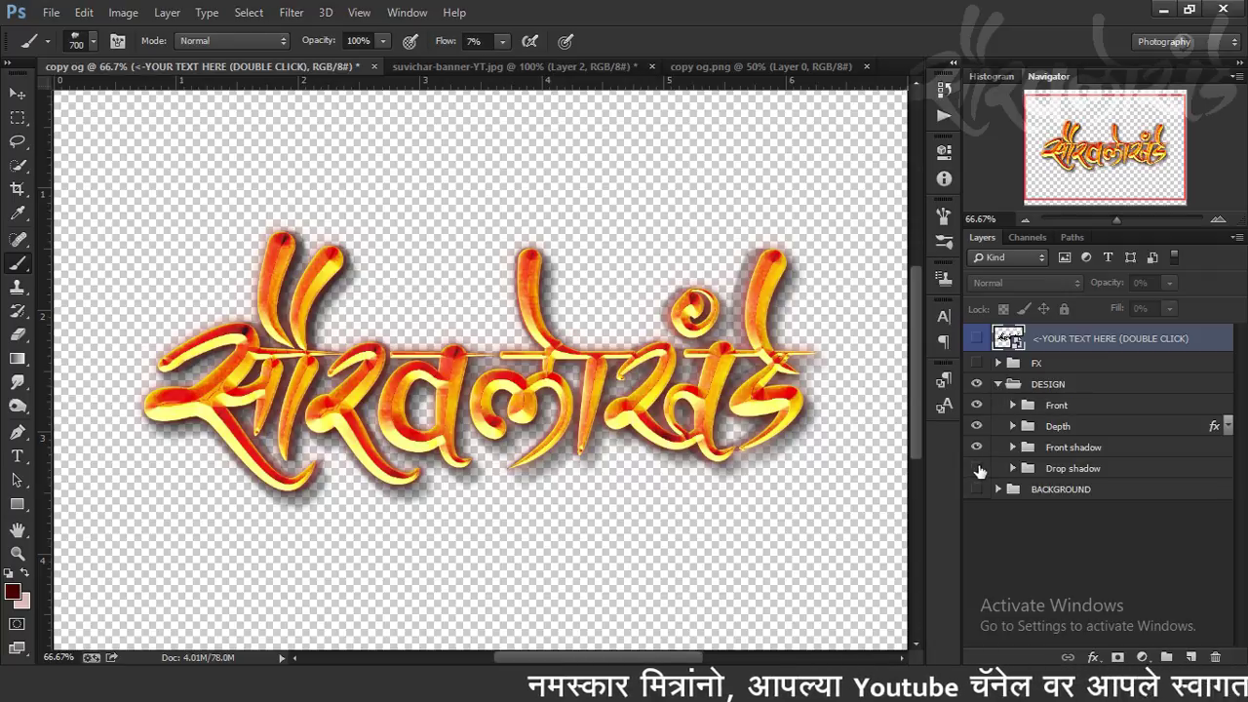
Step: Hide the Drop shadow, Front shadow and Depth groups behind the lettering in DESIGN
left_click(978, 470)
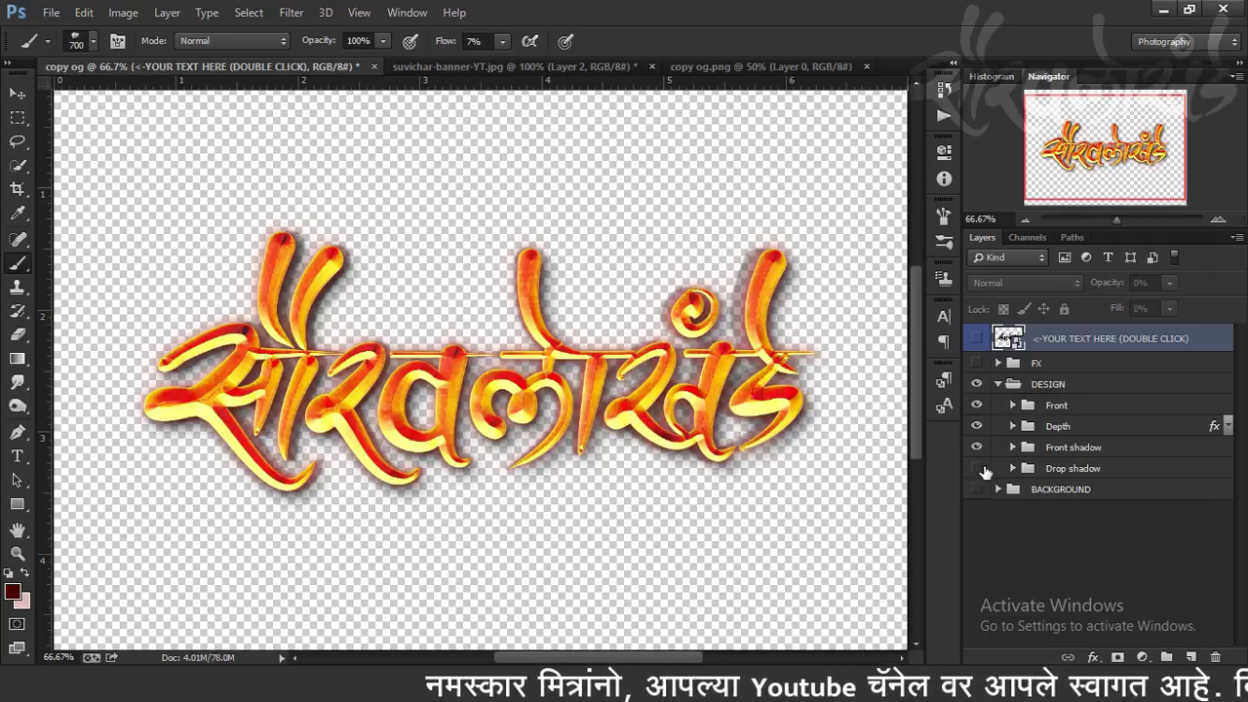
left_click(1072, 470)
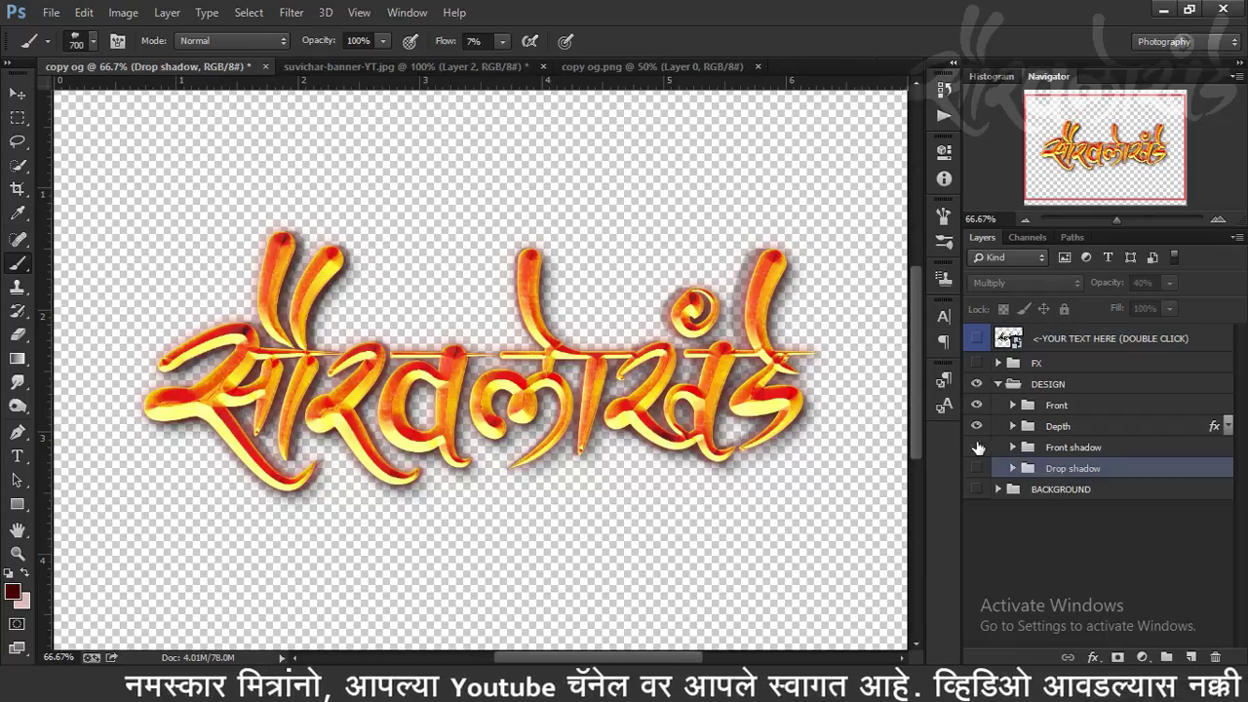
left_click(978, 447)
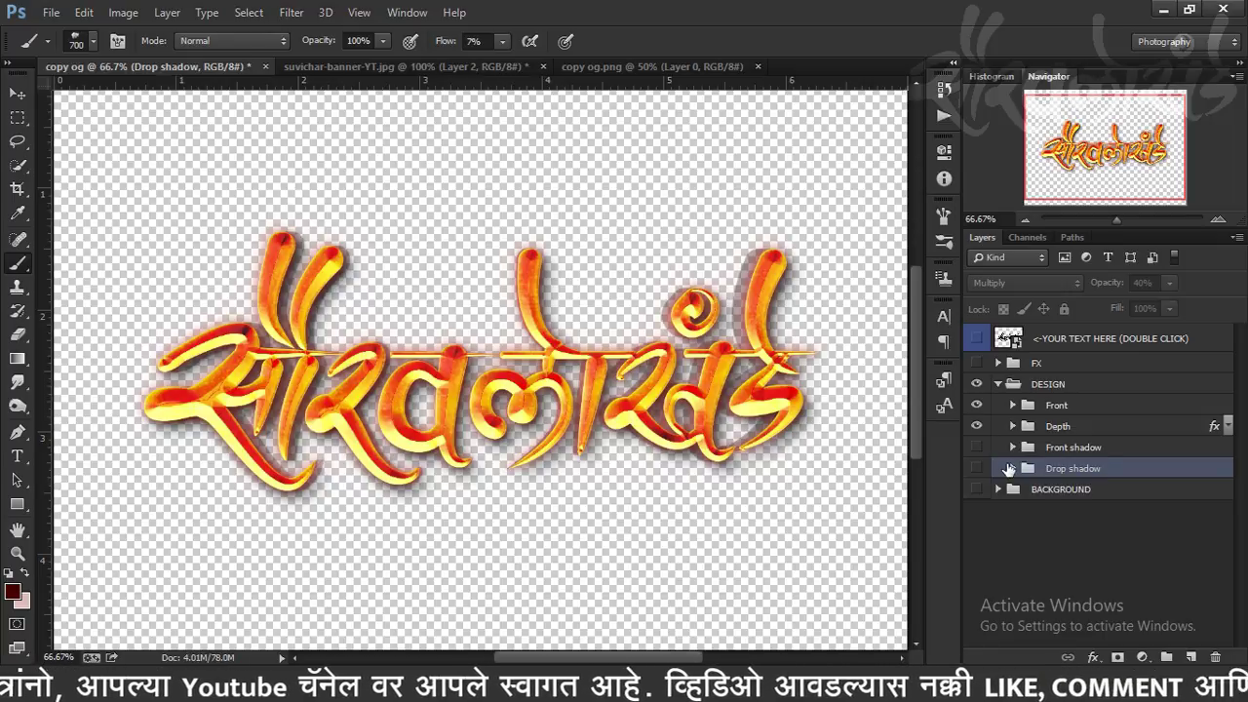
left_click(976, 427)
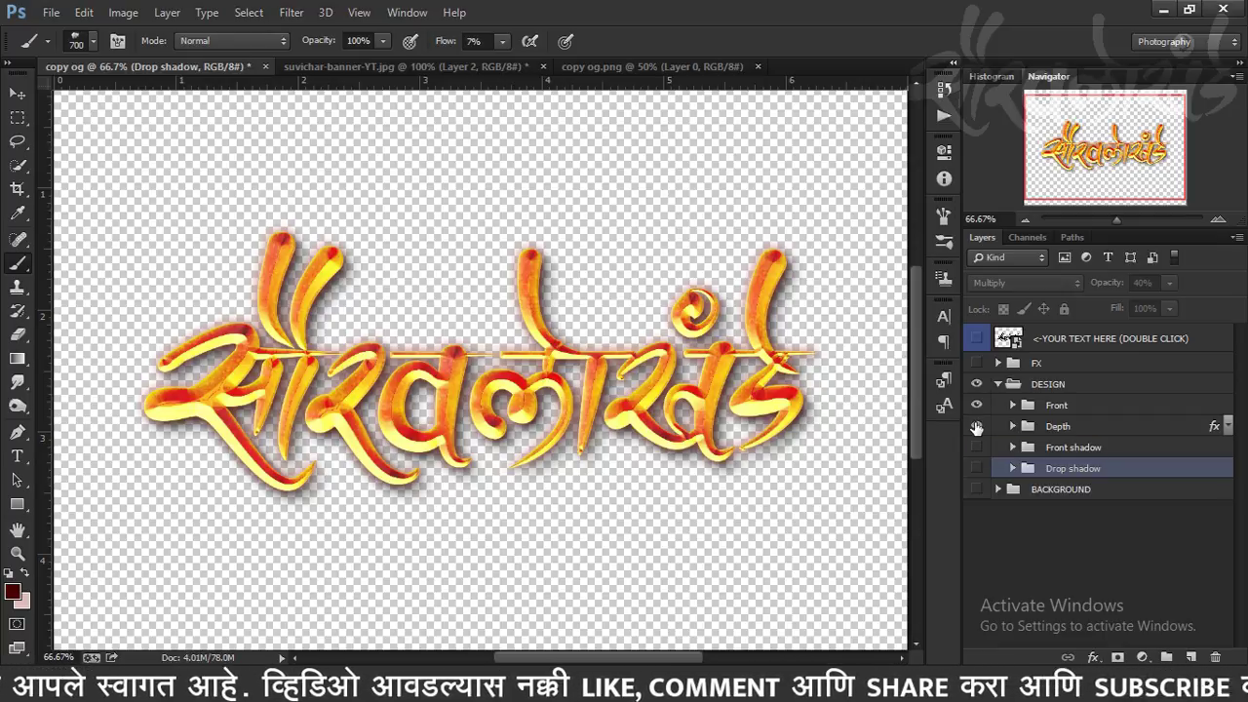
left_click(976, 427)
left_click(976, 427)
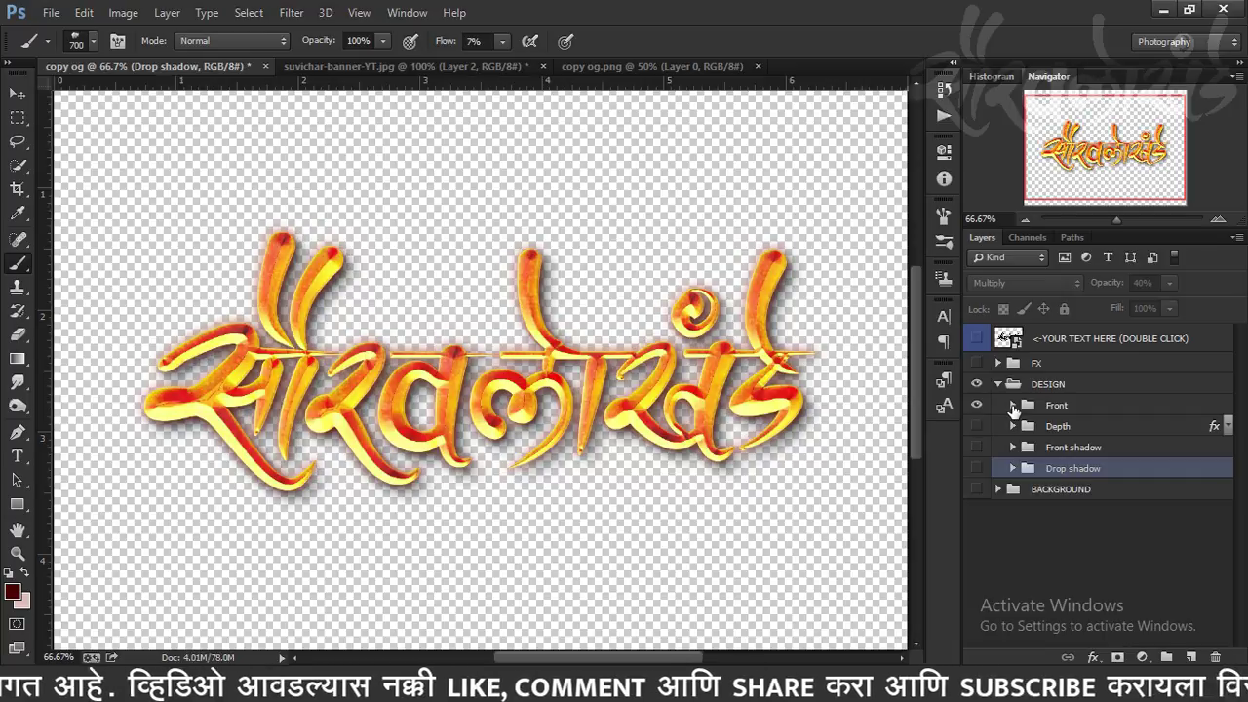
Step: Hide the Drop Shadow effects on Capa 21 copia 16 and Capa 21 copia inside the Front group
left_click(1012, 406)
scroll(1070, 484, "down", 1)
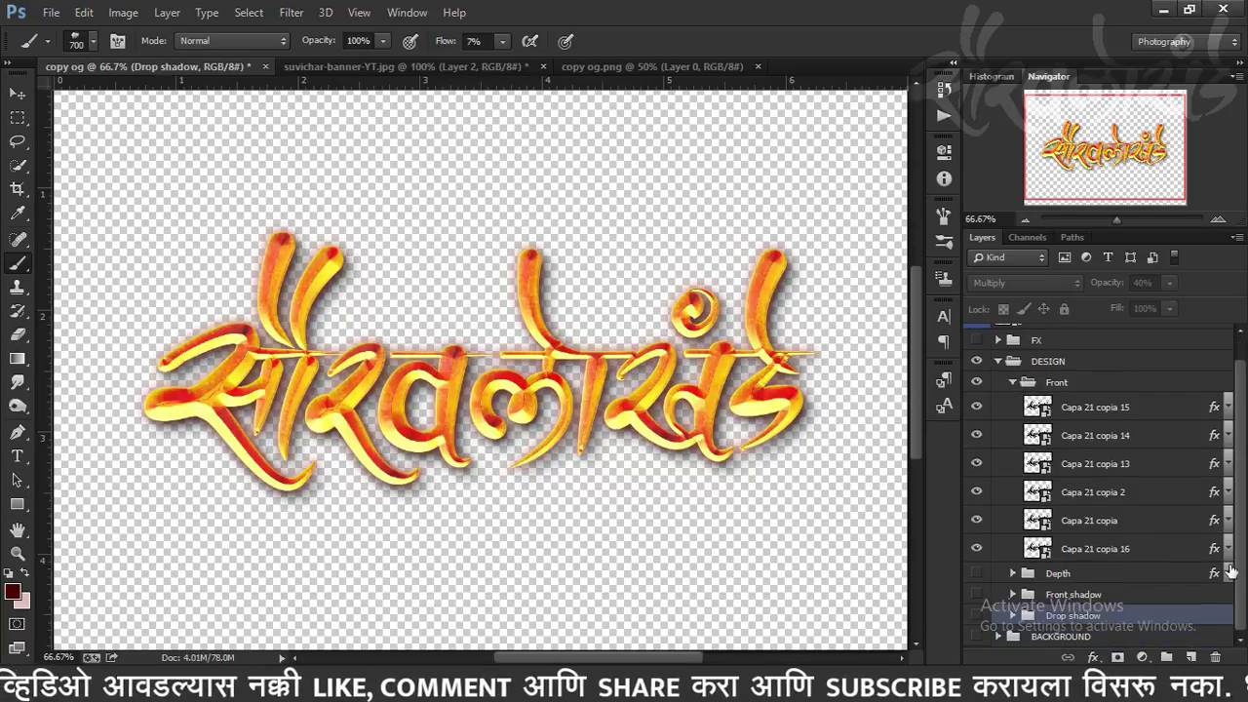
left_click(1229, 555)
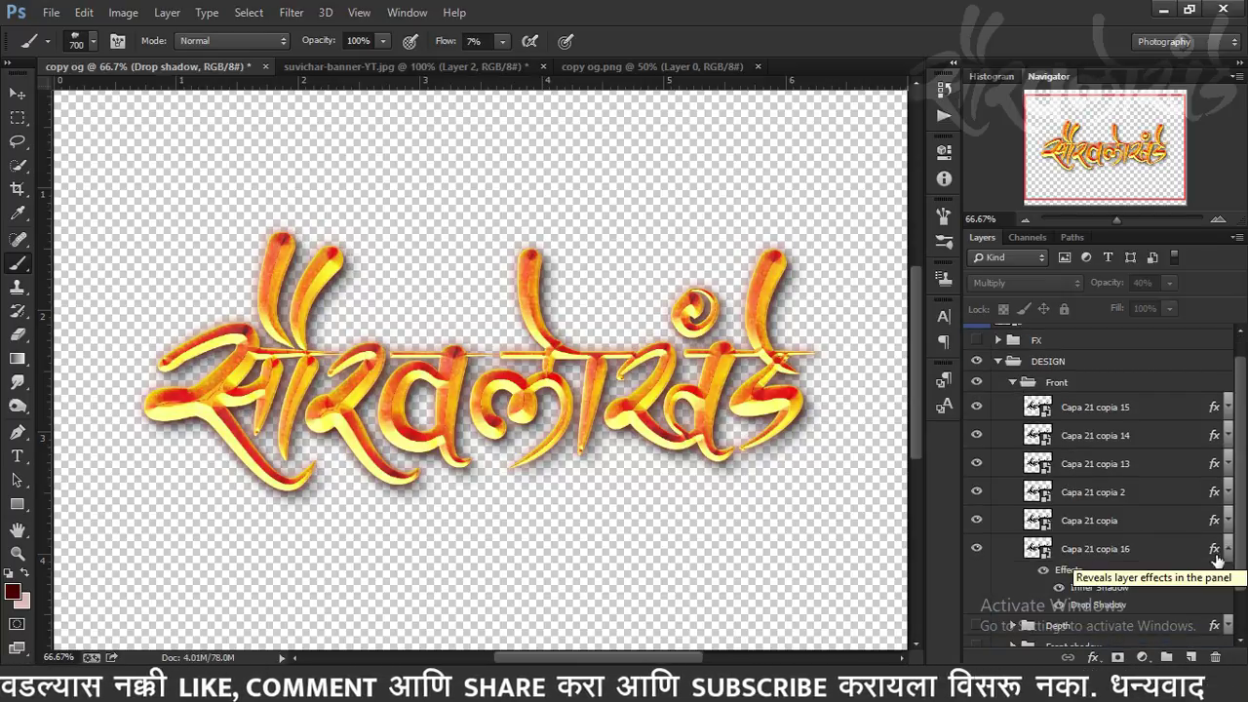
left_click(1058, 605)
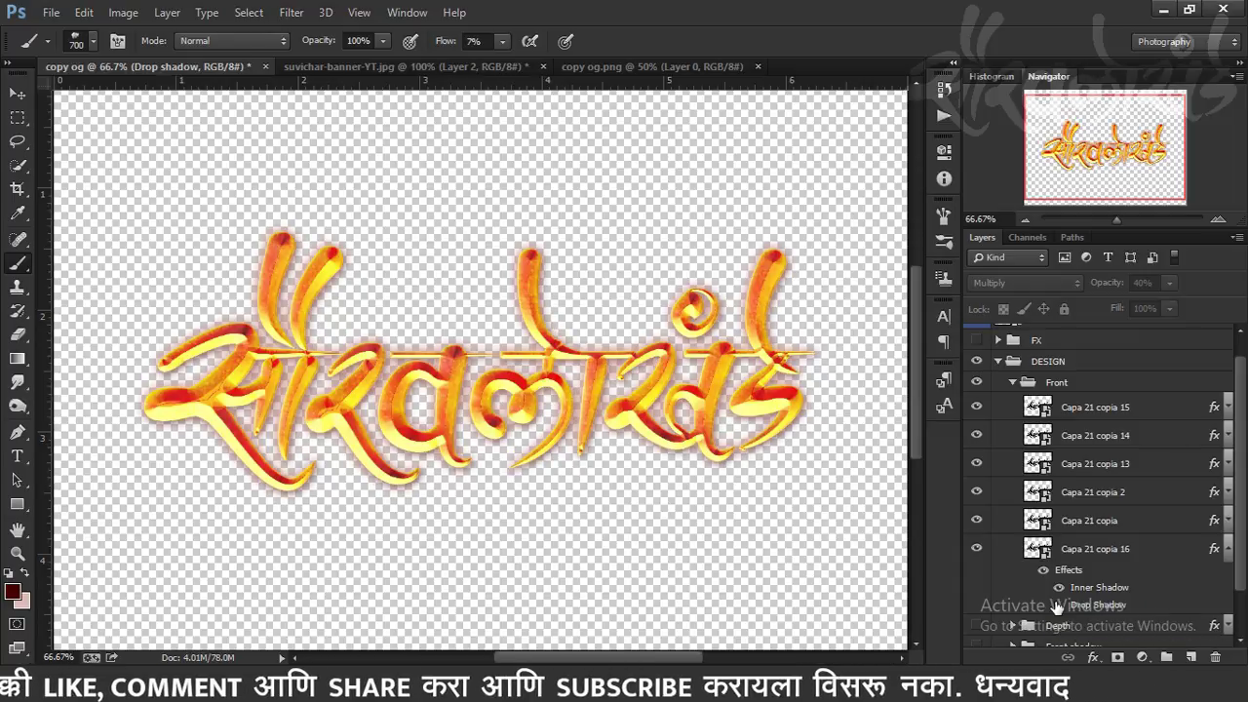
left_click(1013, 383)
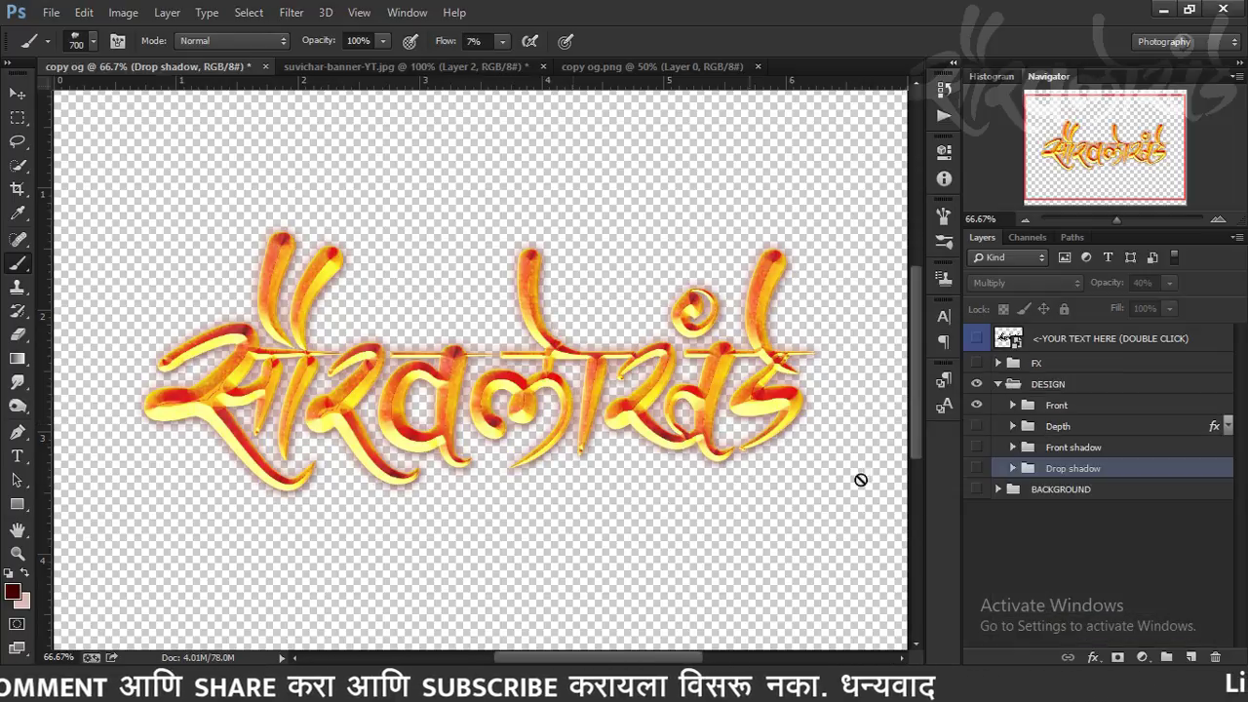
left_click(1013, 405)
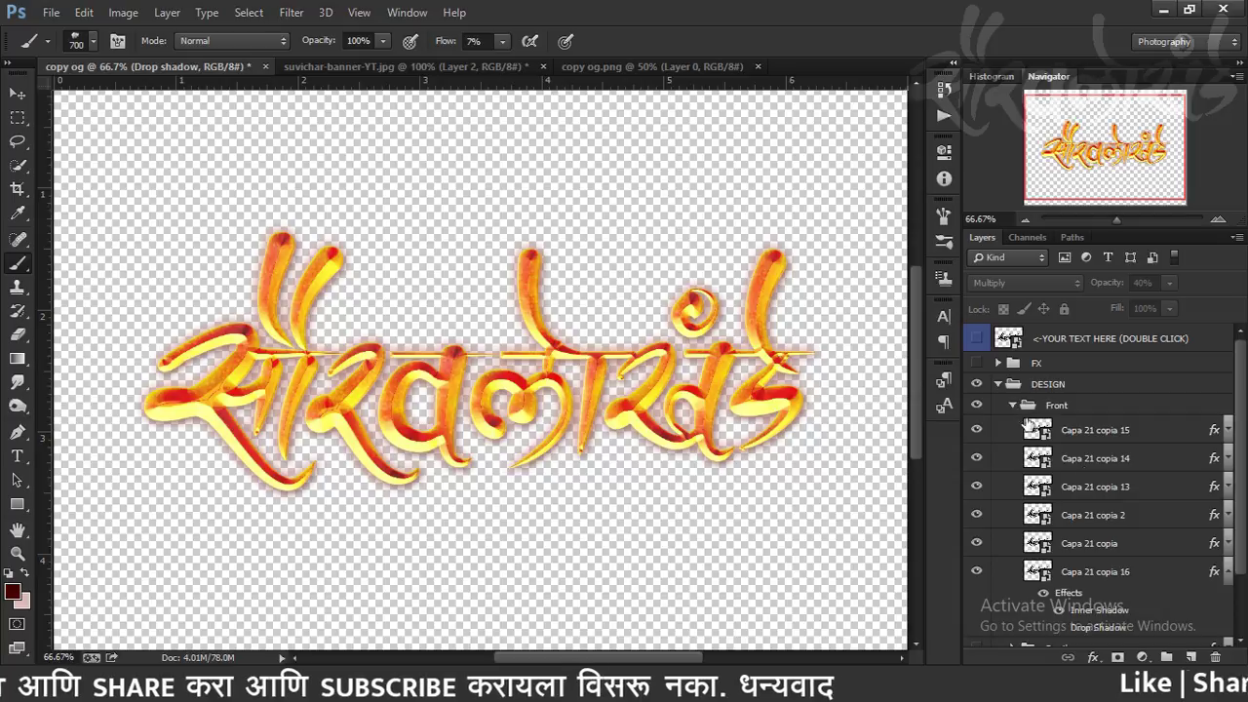
left_click(1227, 544)
scroll(1121, 506, "down", 3)
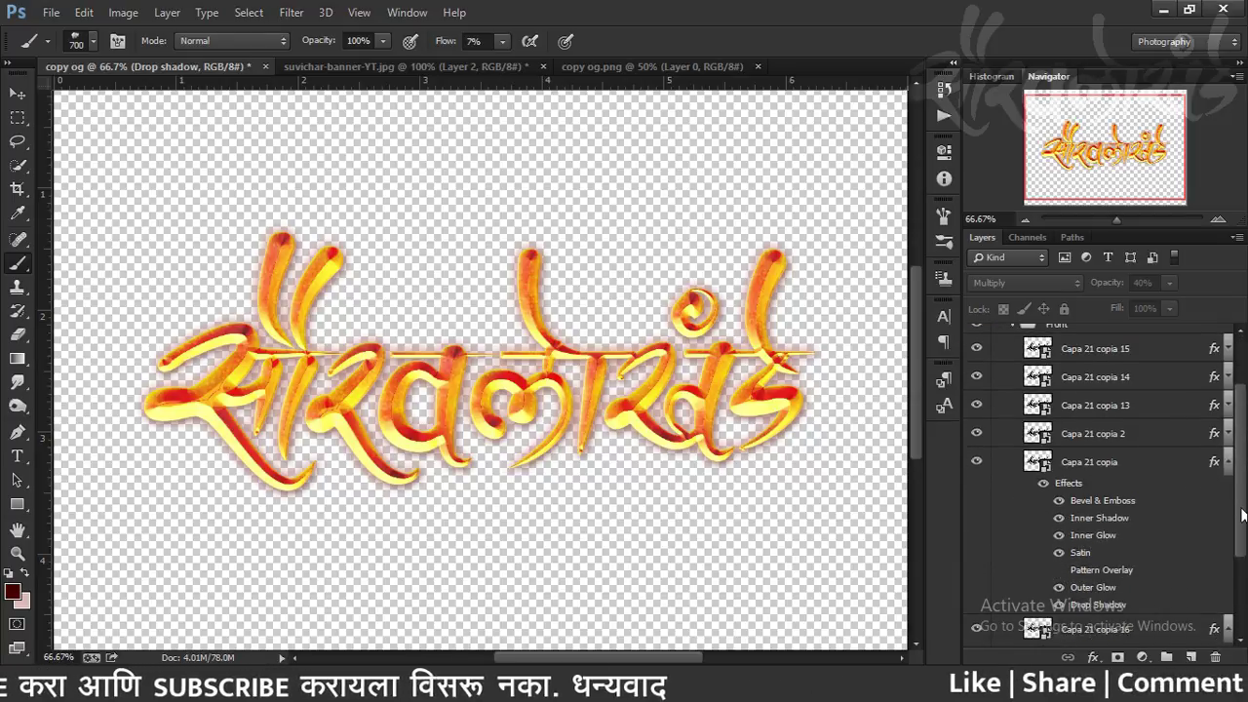
left_click(1057, 601)
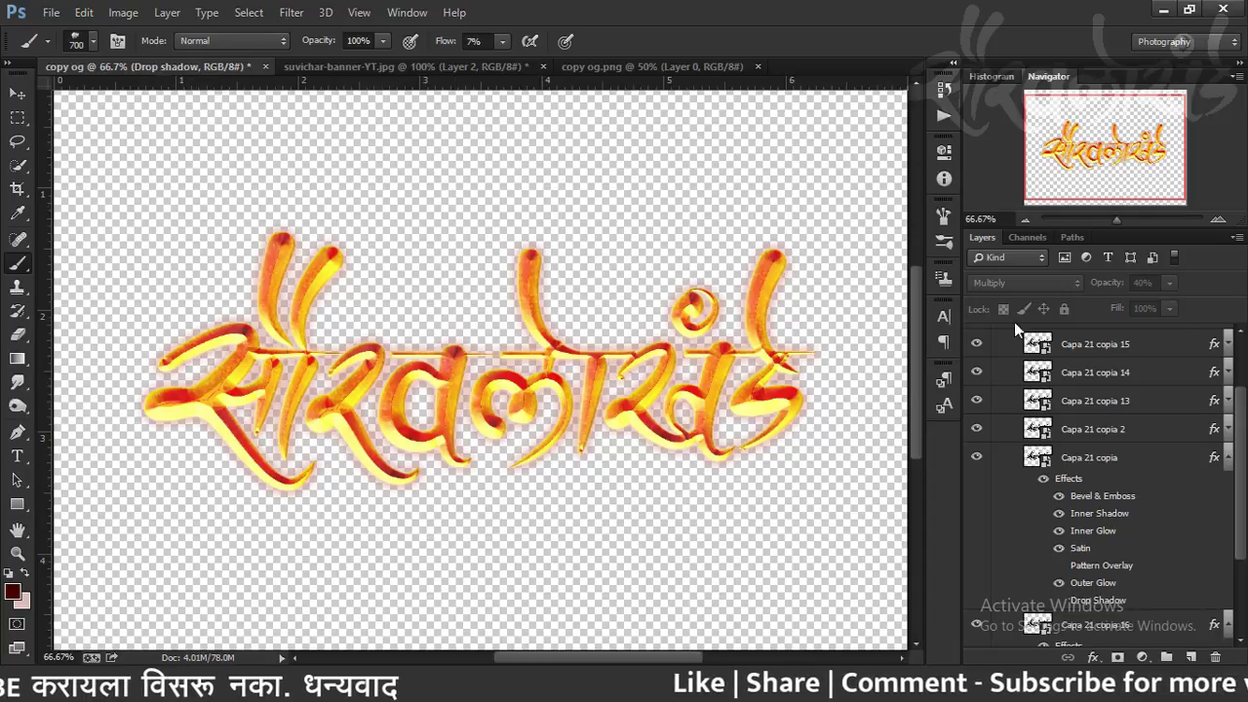
scroll(1089, 386, "up", 3)
left_click(1154, 342)
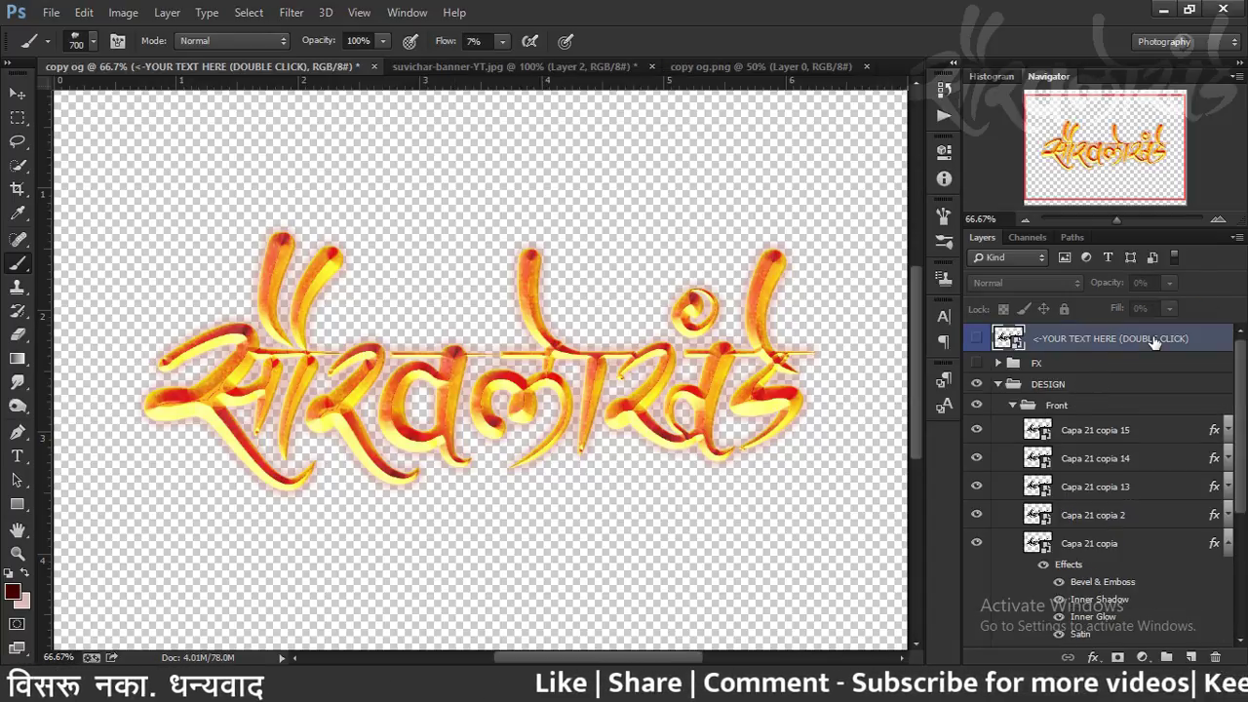
Step: Stamp a merged copy of the visible DESIGN lettering and drag it into the suvichar-banner
left_click(1095, 386)
key("ctrl+shift+alt+e")
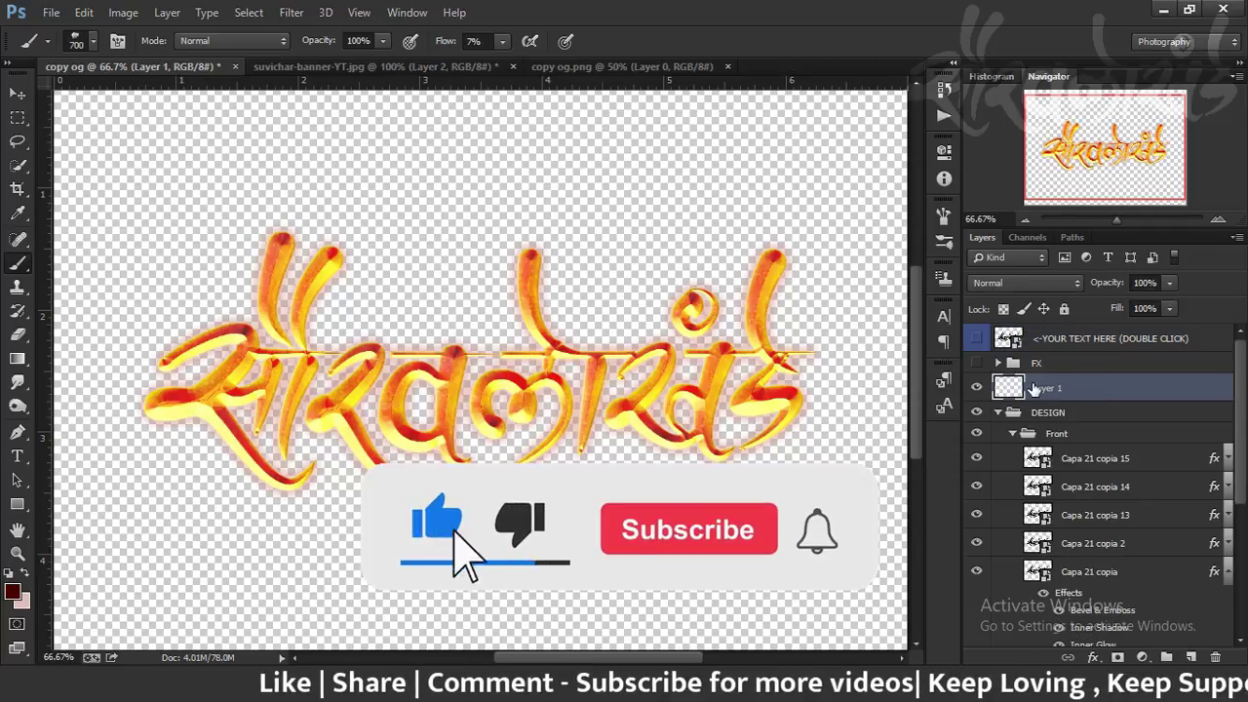
key("v")
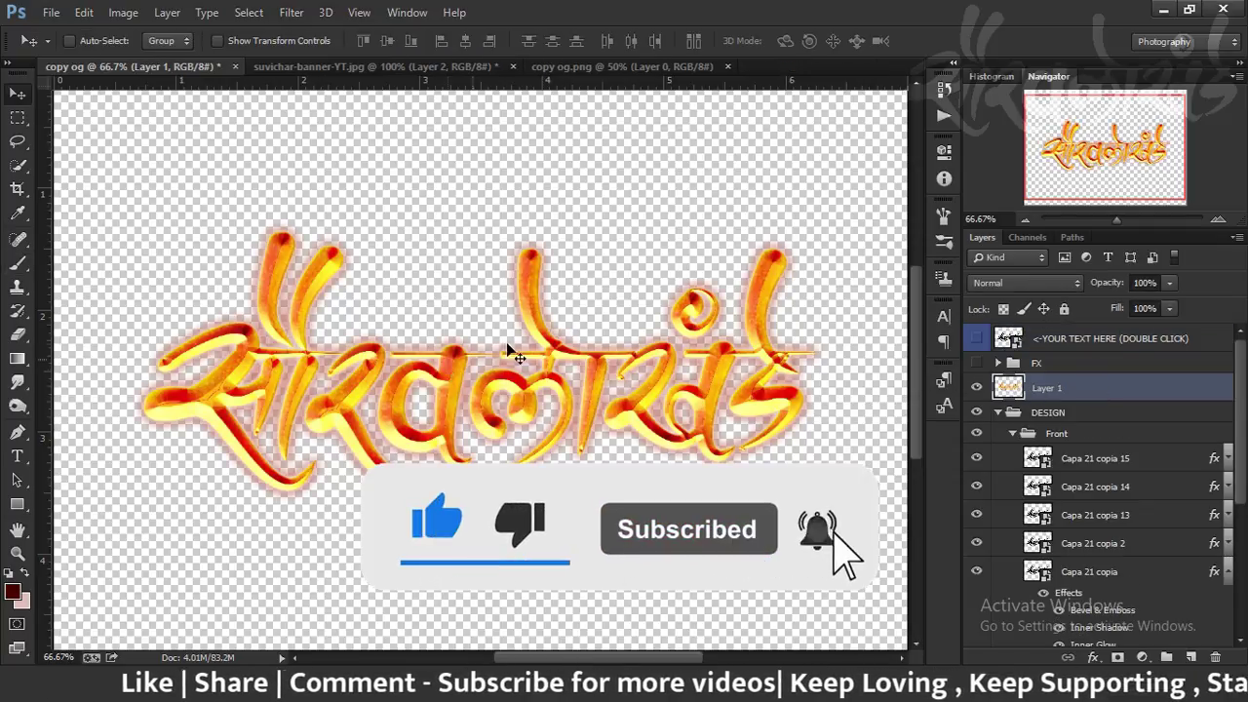
left_click_drag(525, 113, 387, 459)
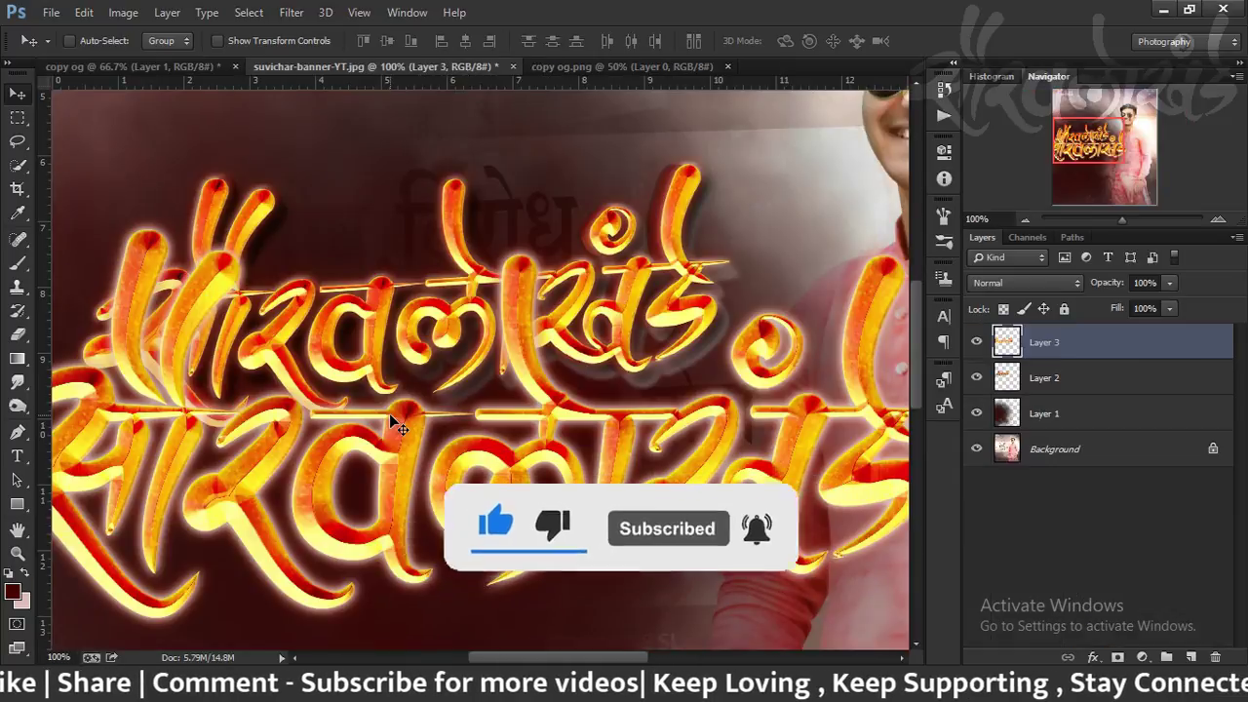
Step: Scale Layer 3 to about 67%, tilt it slightly, and place it below the existing lettering
key("ctrl+minus")
key("ctrl+t")
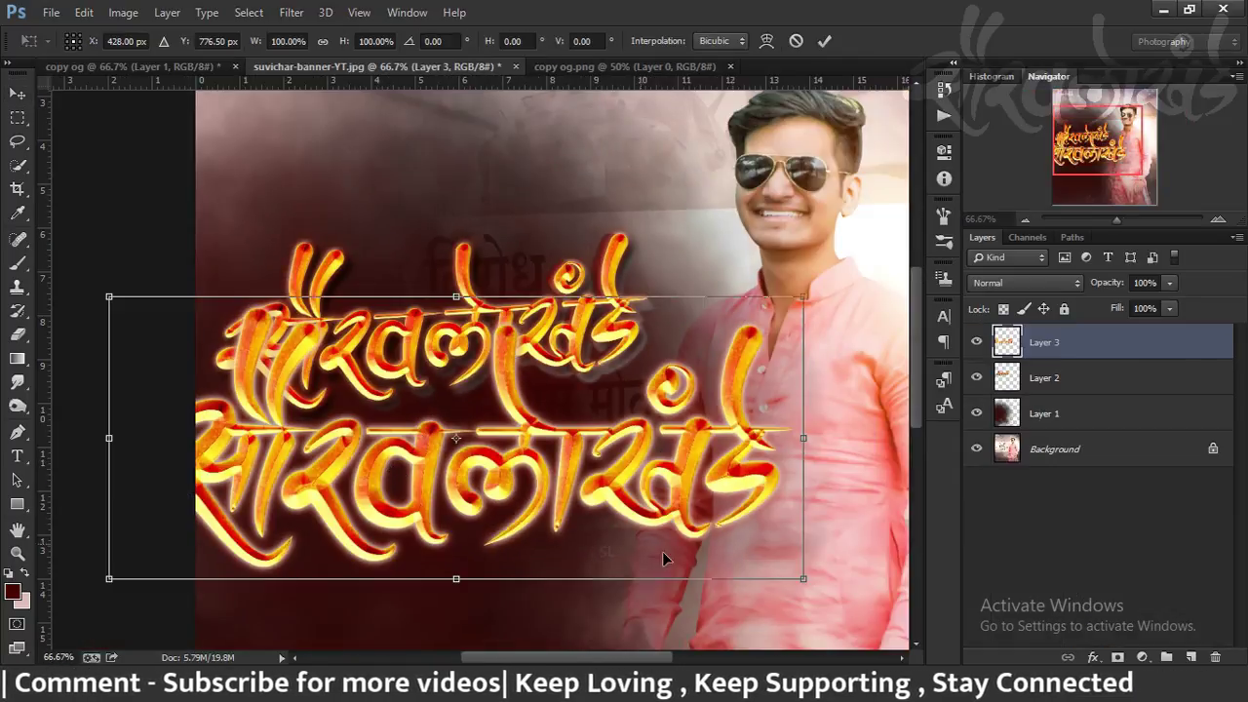
left_click_drag(805, 582, 454, 445)
left_click_drag(321, 390, 468, 458)
left_click_drag(614, 419, 611, 441)
left_click_drag(602, 503, 670, 541)
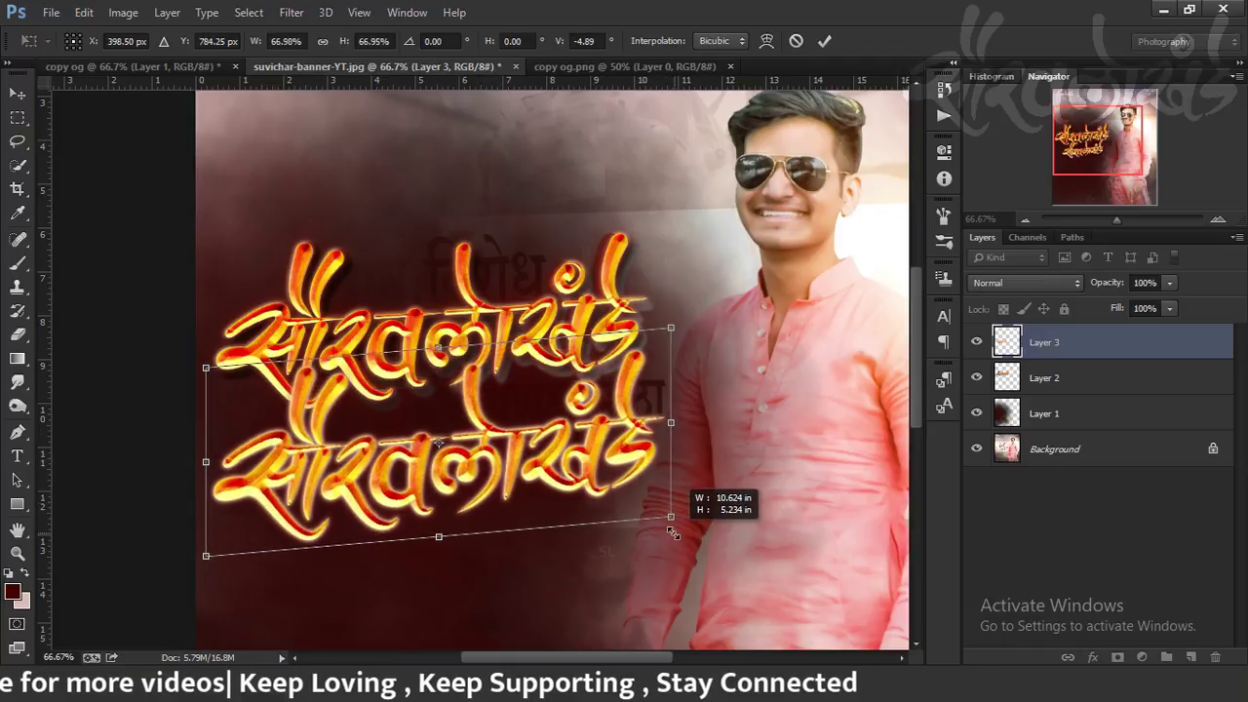
key("Return")
left_click_drag(512, 466, 512, 501)
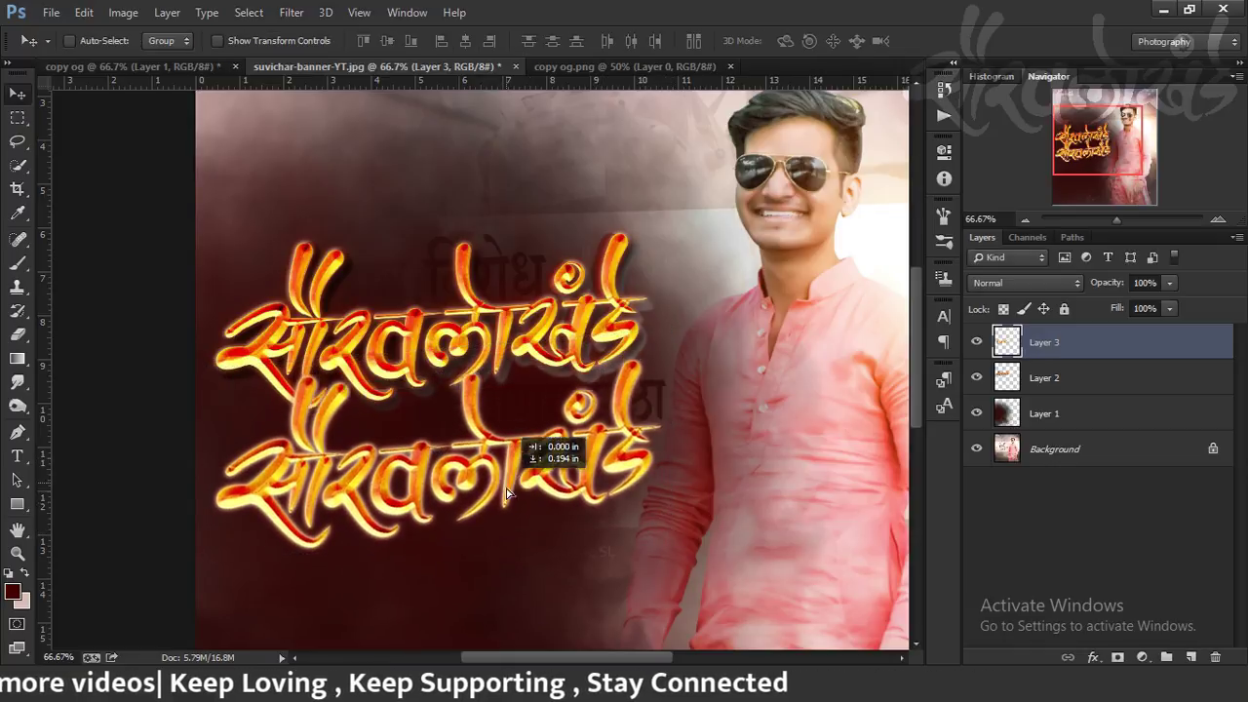
Step: Give Layer 3 a black (000000) Inner Glow in Normal mode, shrunk to a few pixels
double_click(1205, 344)
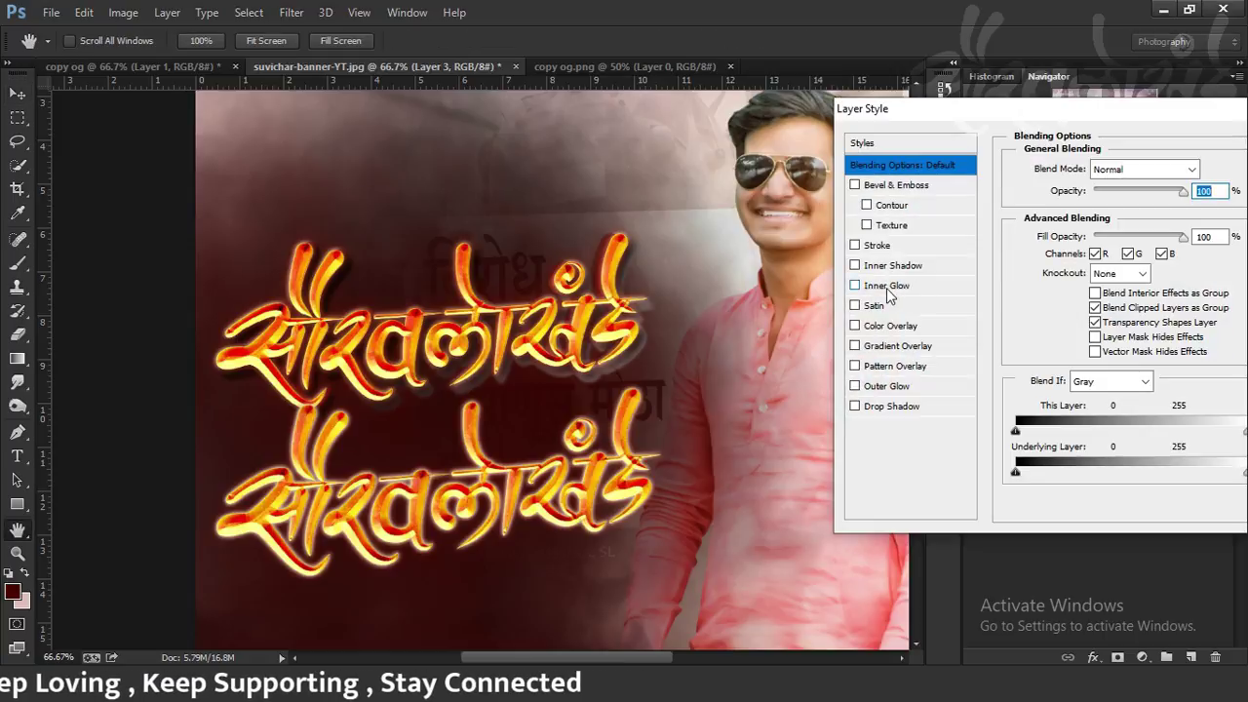
left_click(901, 388)
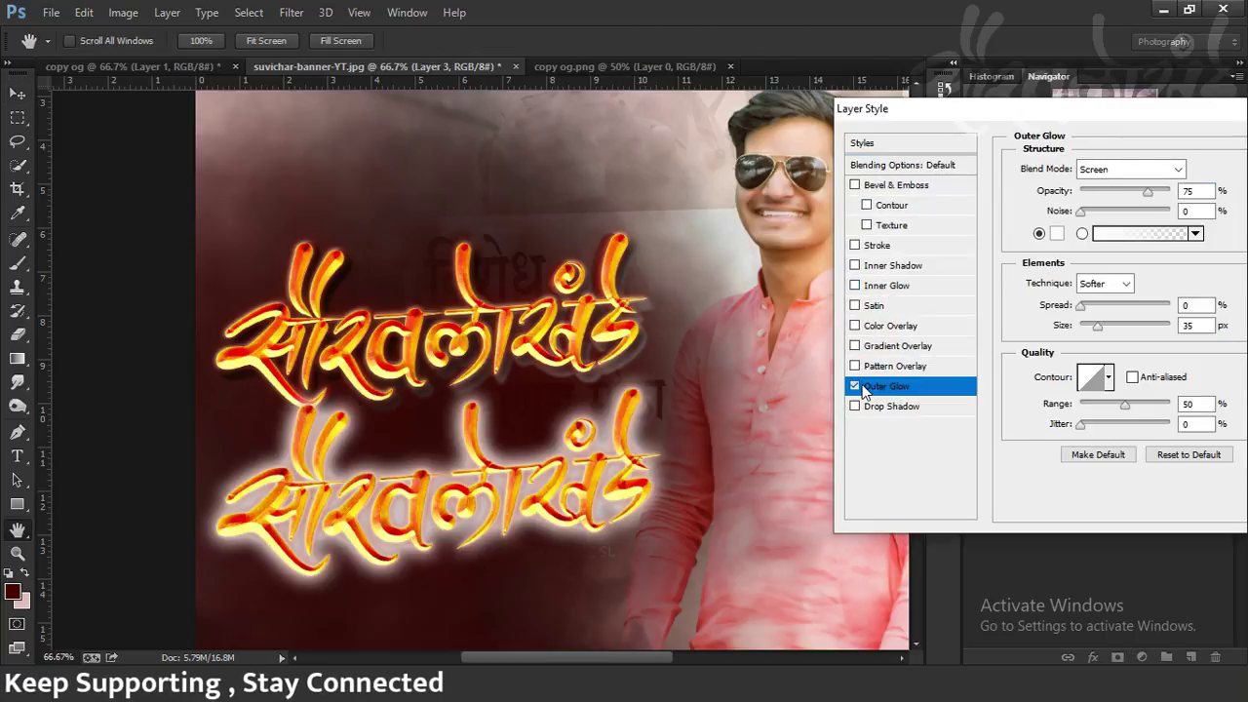
left_click(856, 387)
left_click(905, 289)
left_click(1056, 234)
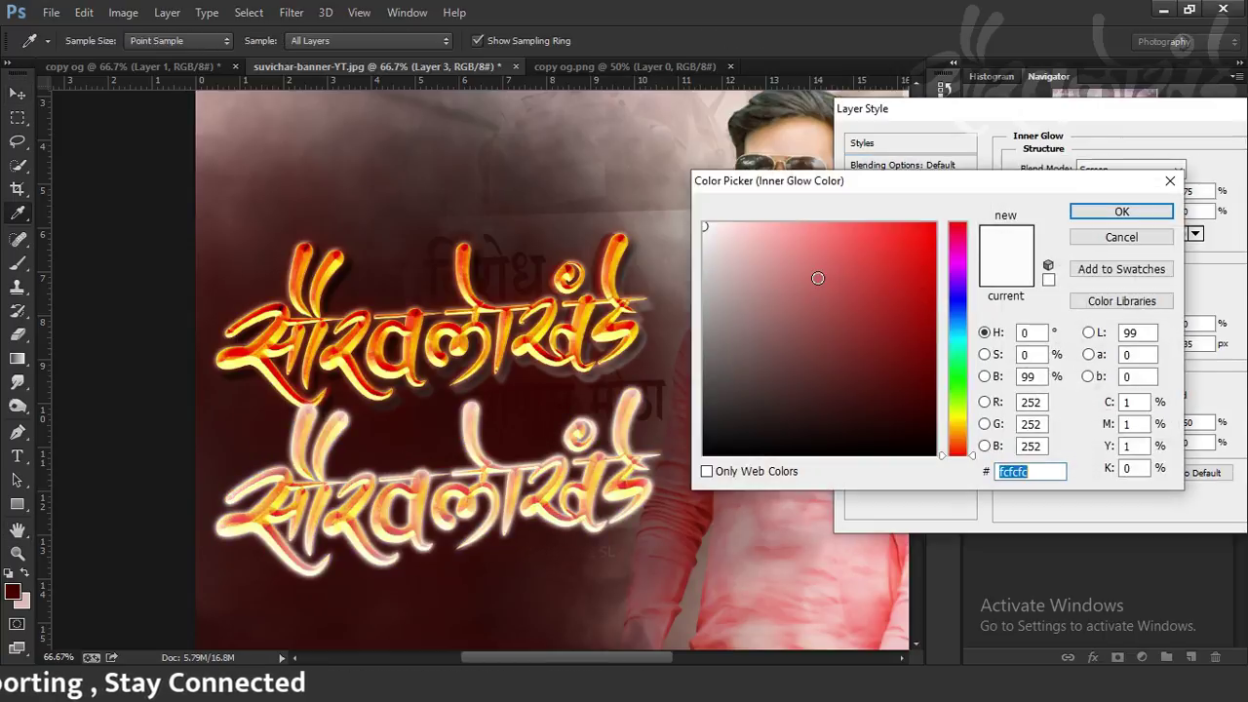
type("000000")
left_click(1078, 220)
left_click(1129, 169)
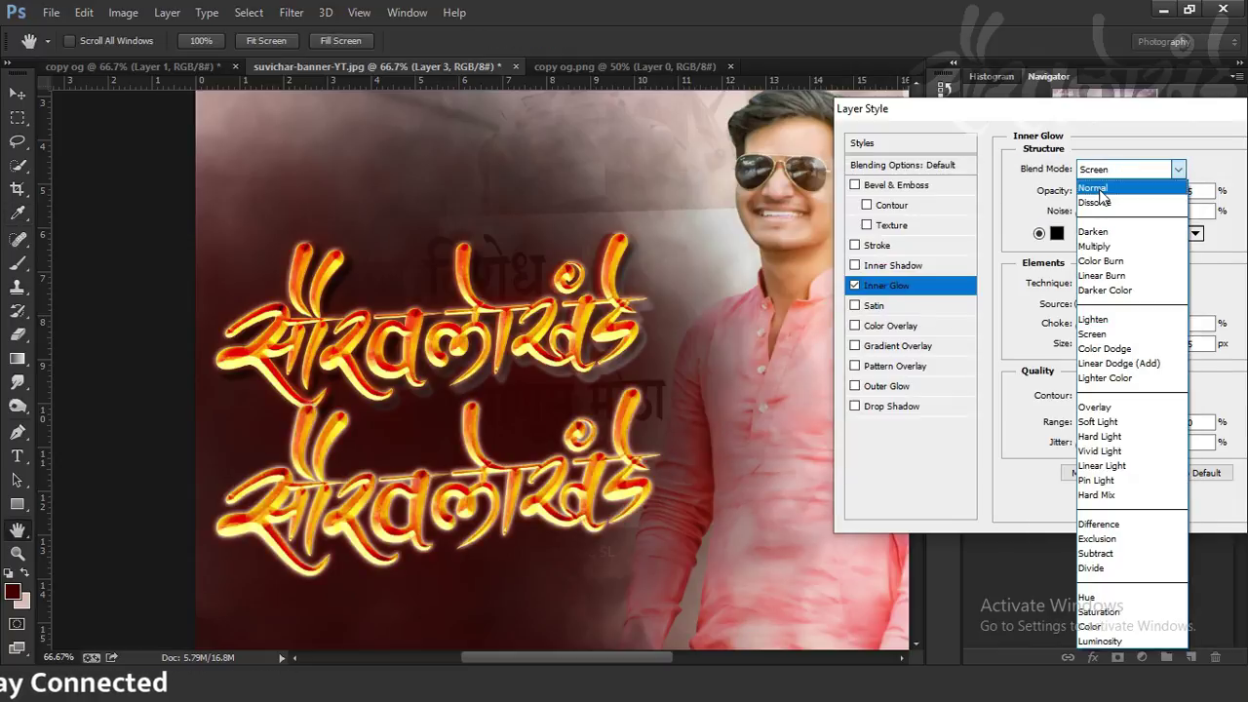
left_click(1111, 171)
left_click_drag(1096, 346, 1082, 348)
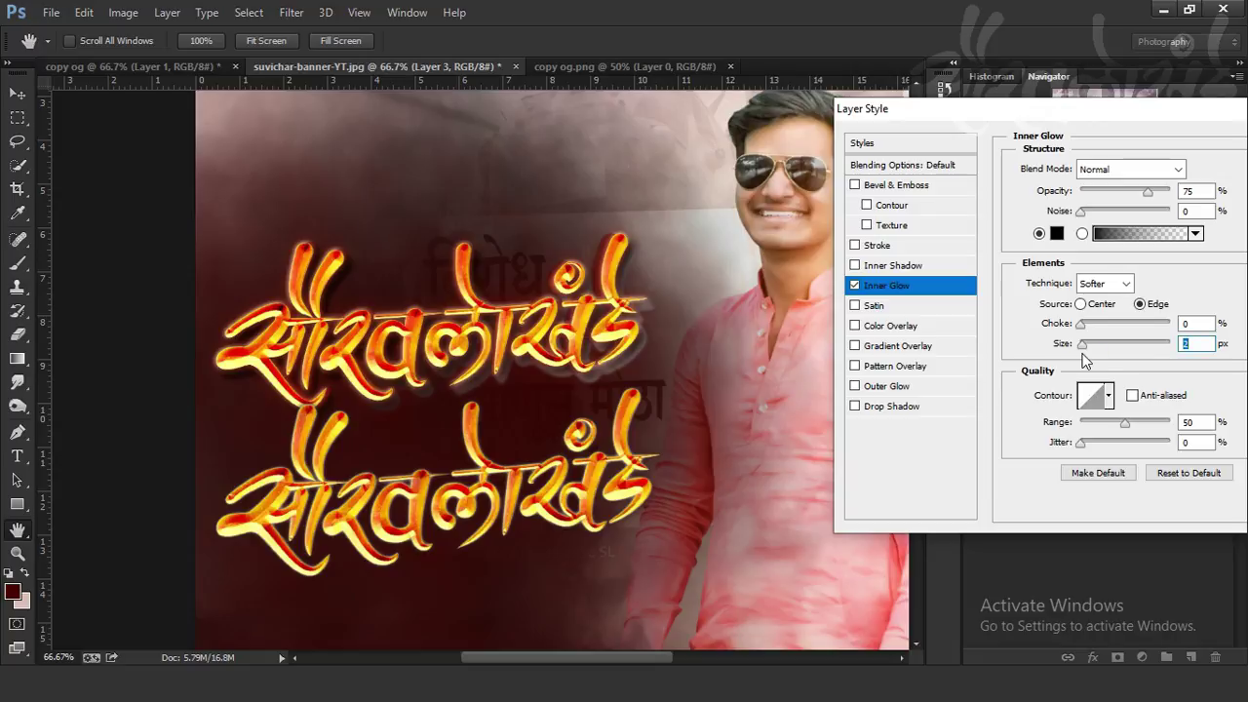
key("Return")
key("v")
key("ctrl+plus")
key("ctrl+plus")
key("ctrl+minus")
key("ctrl+minus")
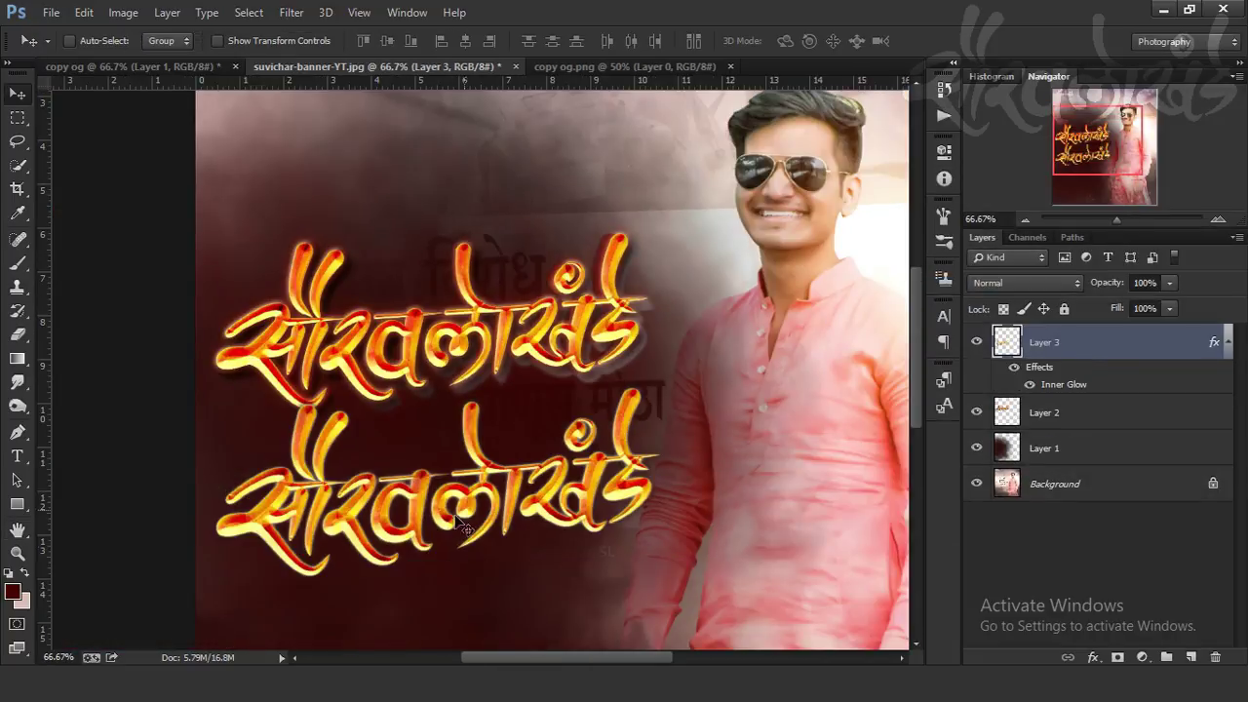
Step: In copy og, hide the Outer Glow on Capa 21 copia and Capa 21 copia 2
left_click(185, 67)
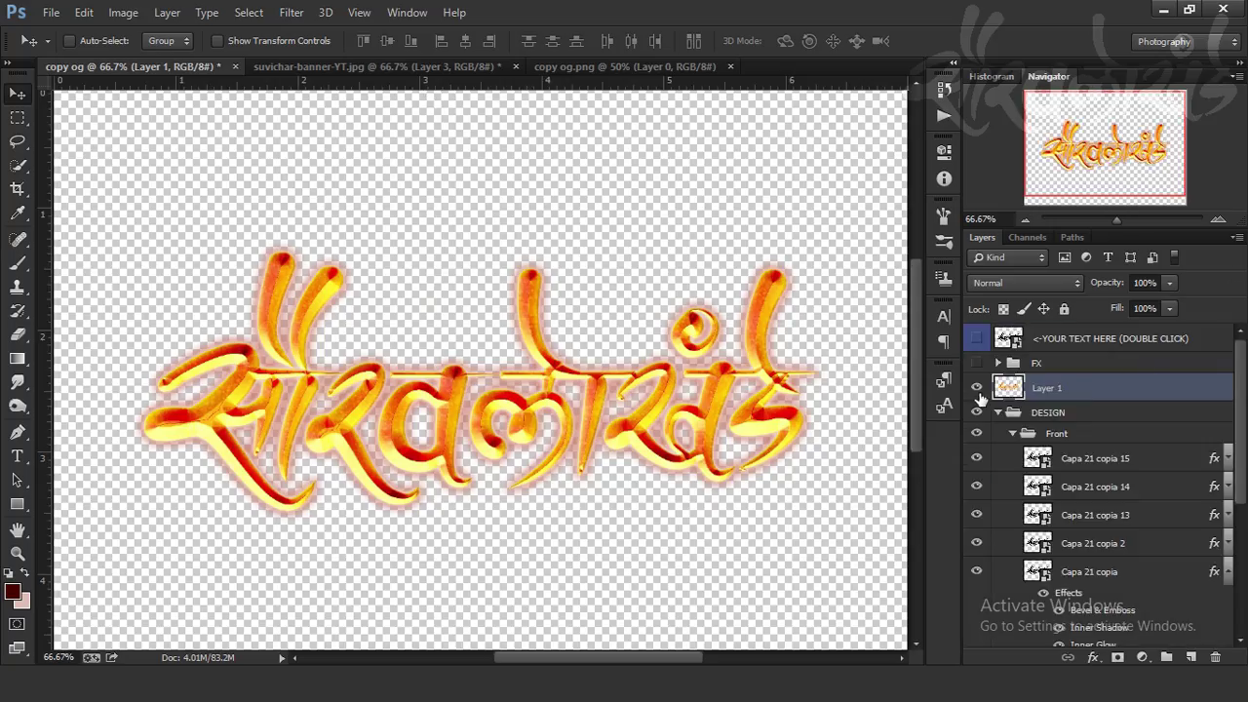
left_click_drag(1238, 478, 1236, 541)
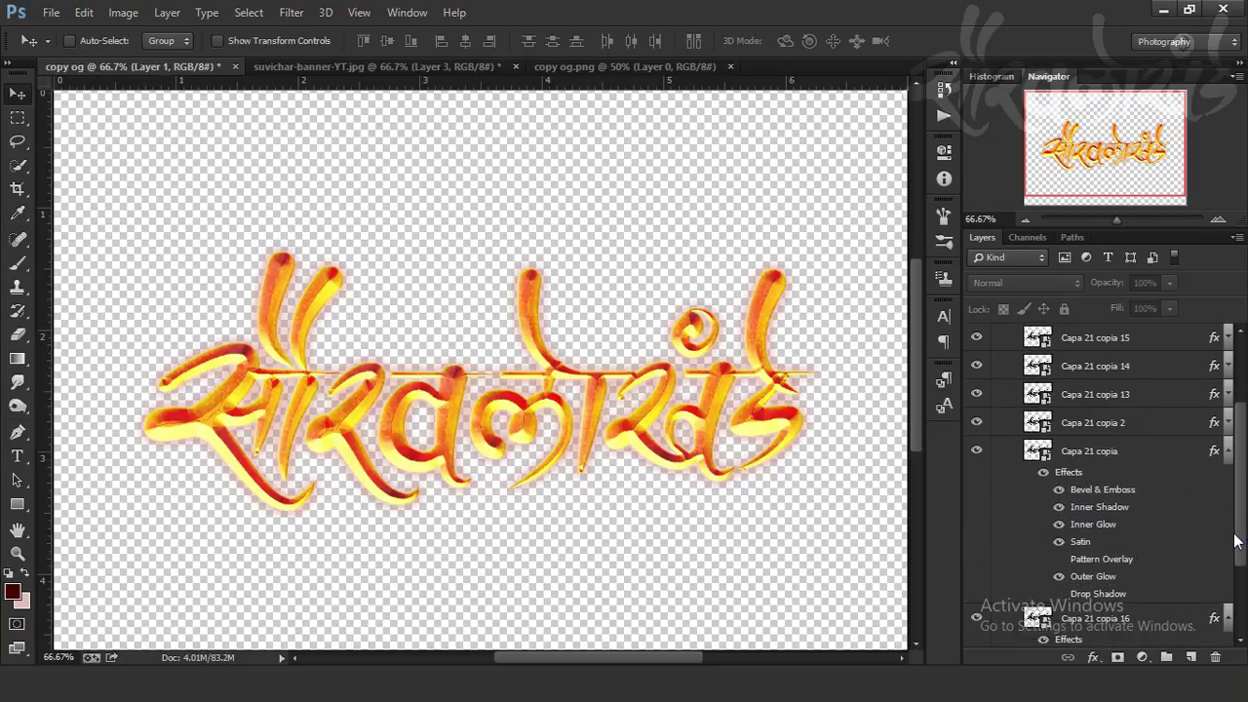
left_click(1059, 578)
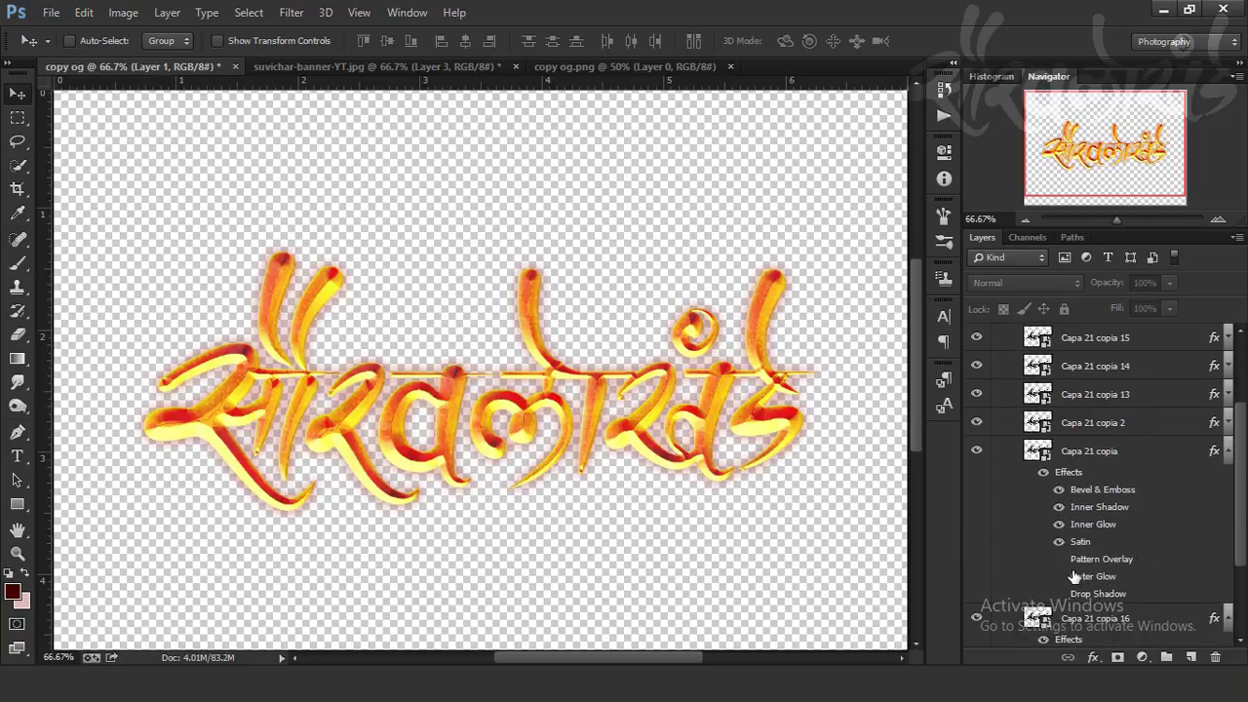
left_click(1228, 421)
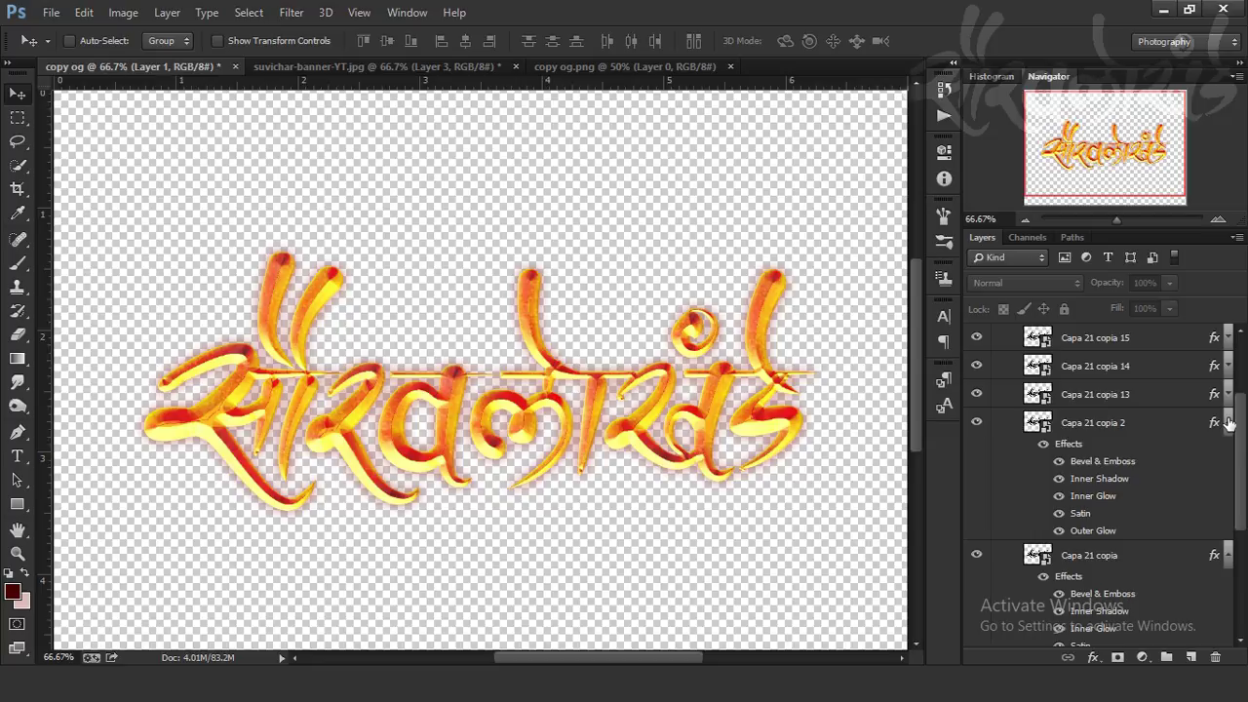
left_click(1059, 531)
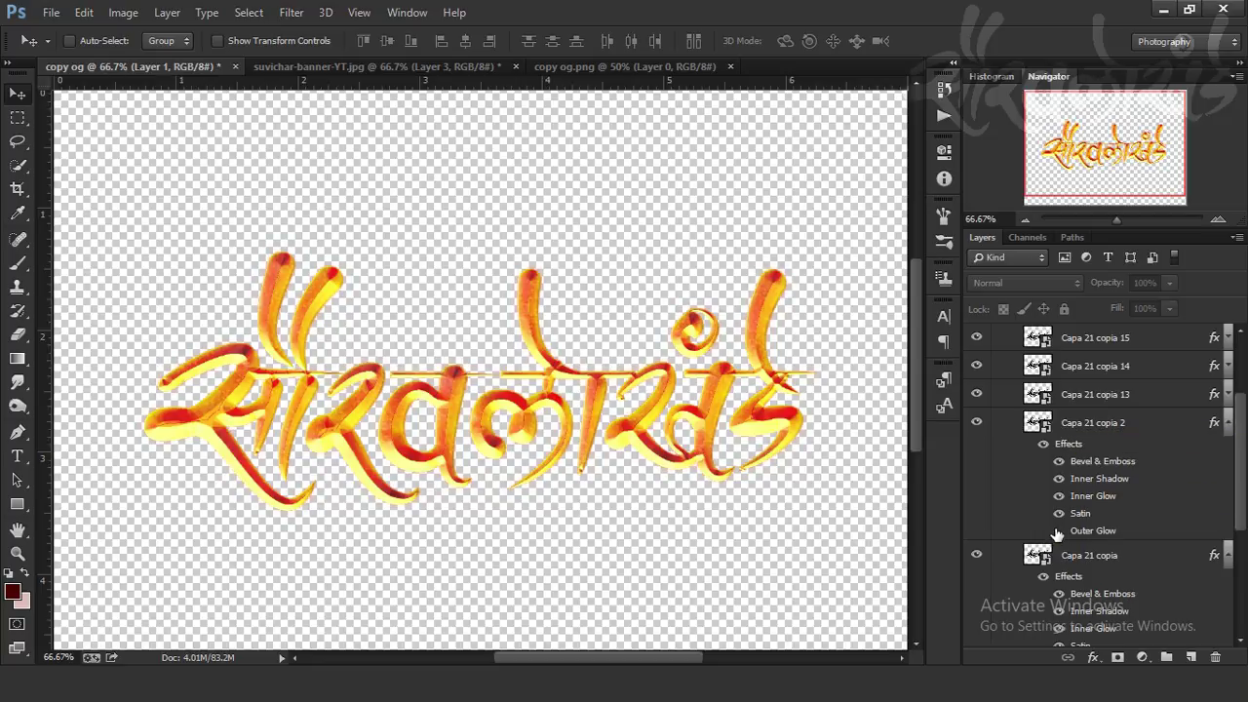
Step: Expand the effects of Capa 21 copia 13, 14 and 15, then select the DESIGN group
left_click(1227, 395)
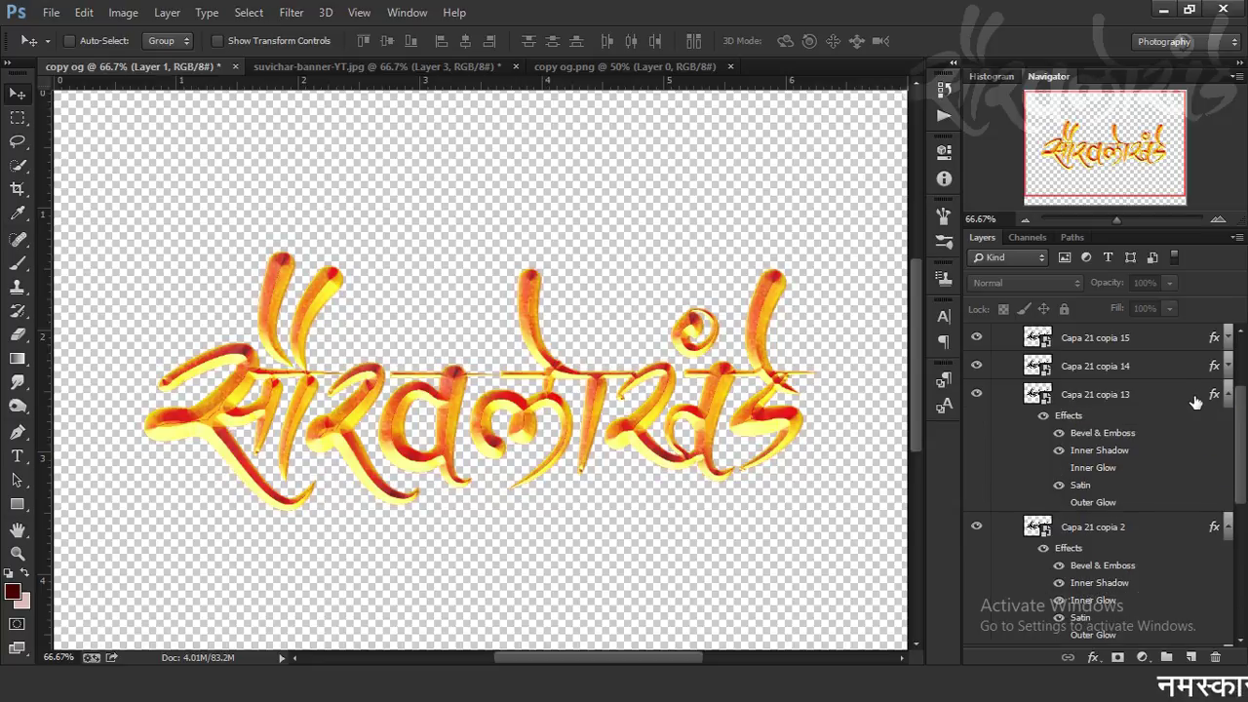
left_click(1227, 367)
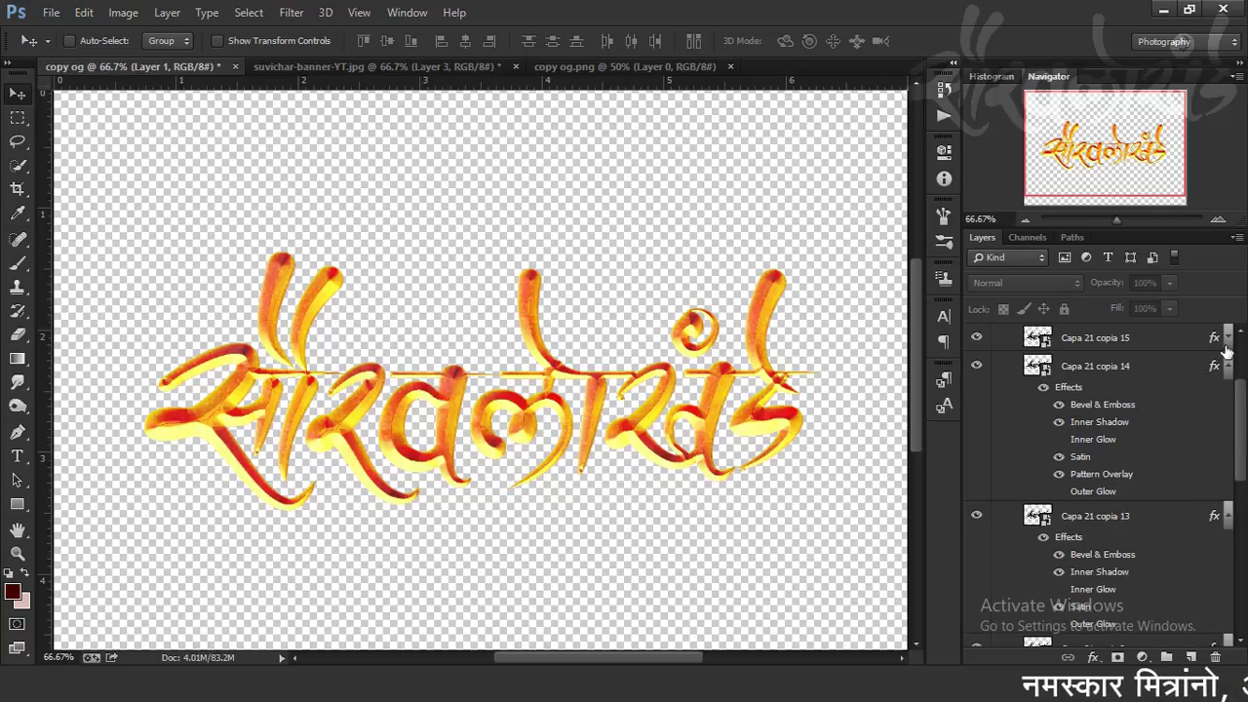
left_click(1227, 338)
scroll(1090, 348, "up", 2)
scroll(1086, 356, "up", 2)
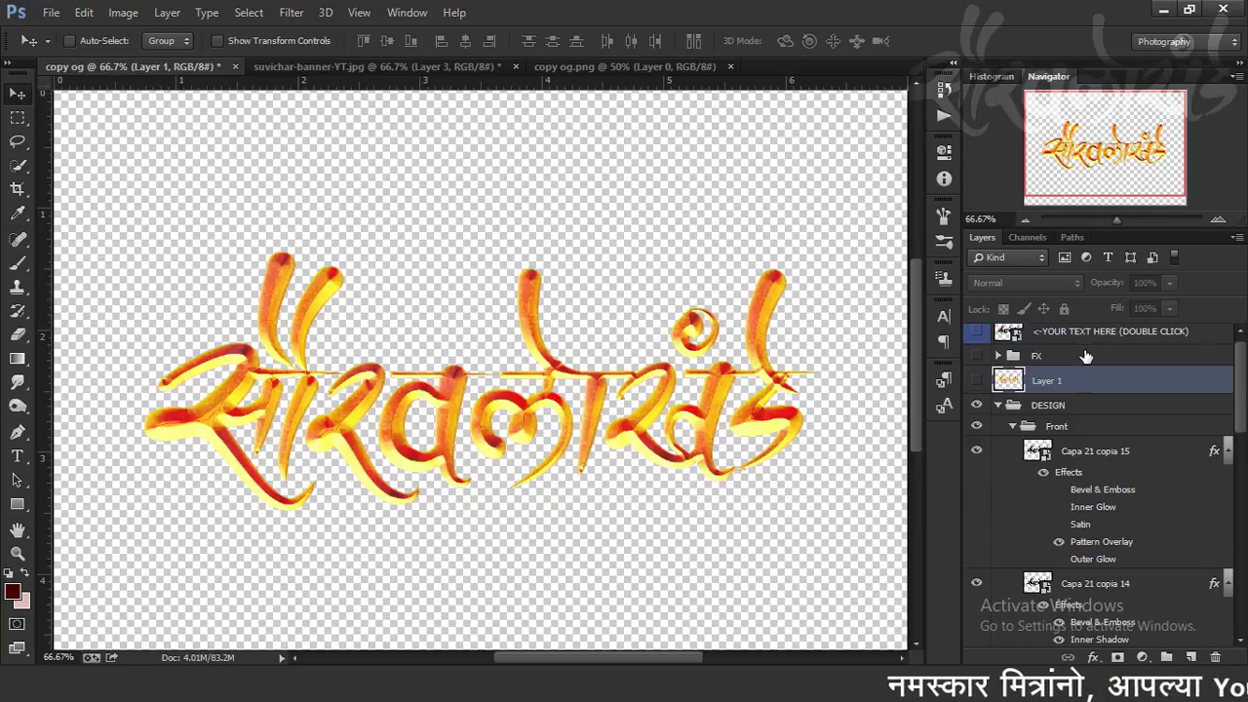
left_click(1084, 408)
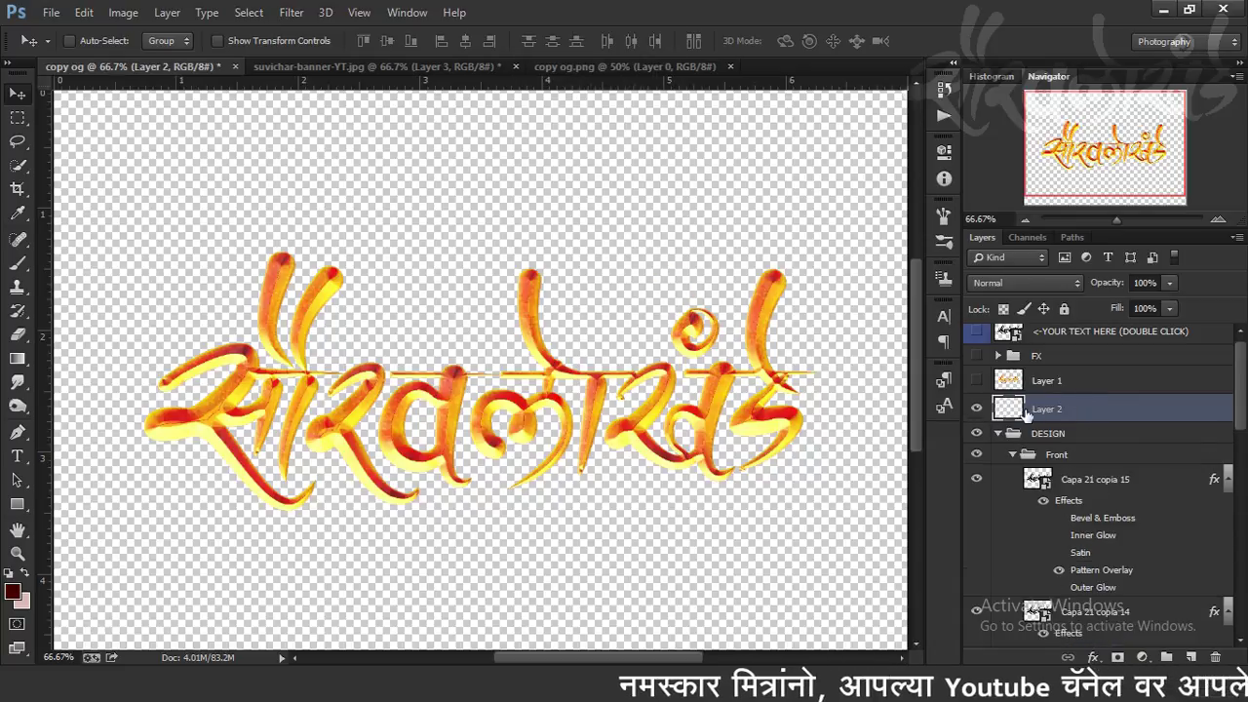
Step: Drag the merged lettering into the banner as Layer 4, shrunk and slanted over the top text
left_click_drag(588, 370, 399, 239)
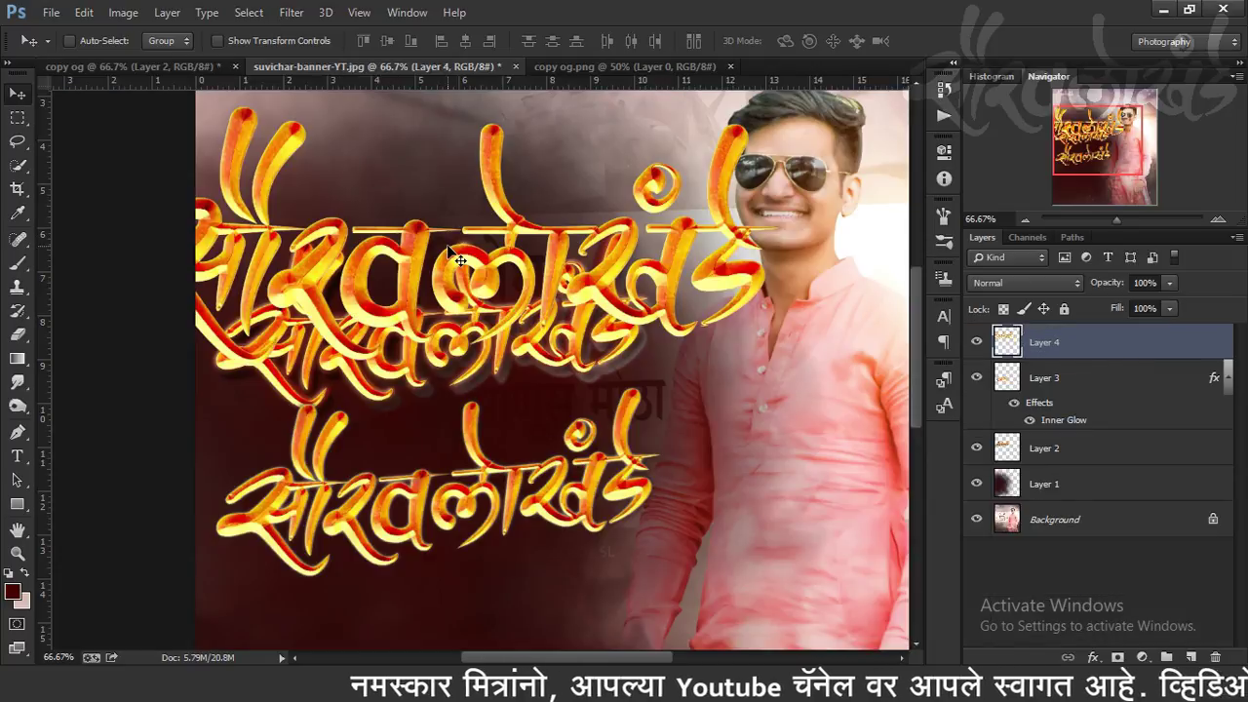
key("ctrl+t")
mouse_move(785, 252)
left_mouse_down()
mouse_move(759, 185)
mouse_move(637, 269)
left_mouse_up()
key("Return")
Step: Move the middle lettering row up and right, and enlarge the bottom calligraphy row
scroll(637, 269, "down", 2)
left_click_drag(498, 164, 531, 536)
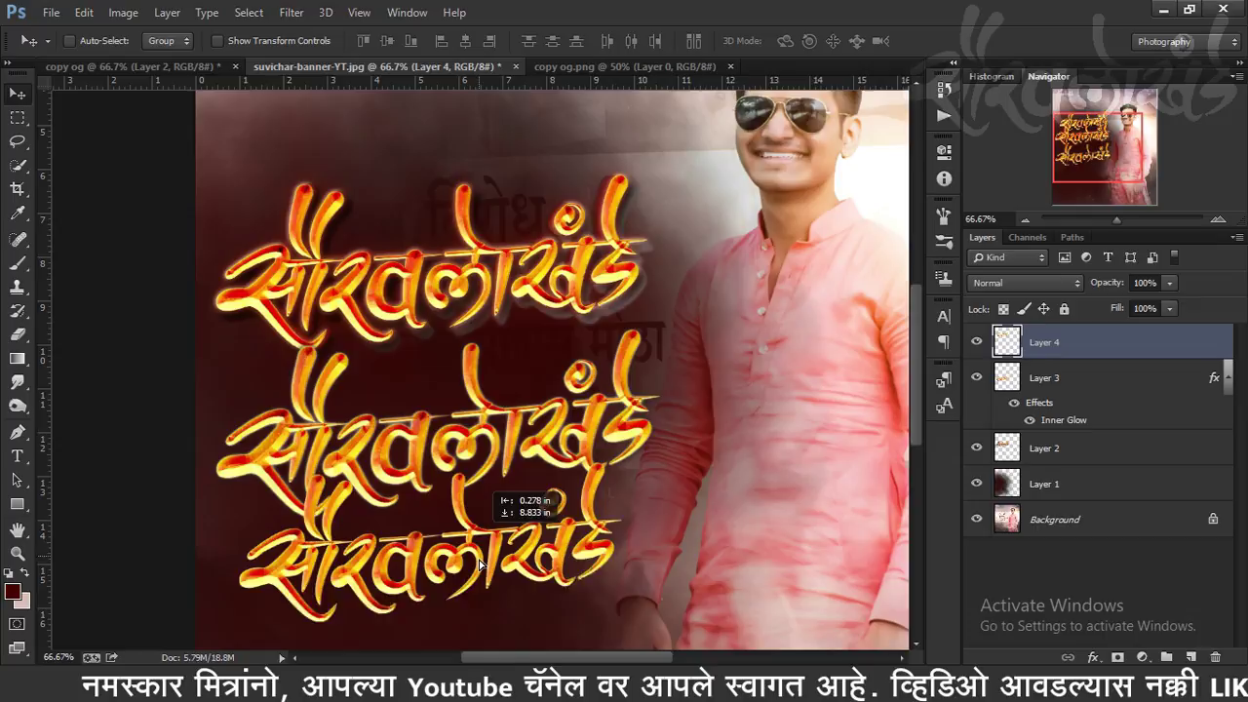
scroll(560, 571, "down", 2)
left_click(1041, 385)
mouse_move(397, 365)
left_mouse_down()
mouse_move(604, 317)
mouse_move(405, 327)
left_mouse_up()
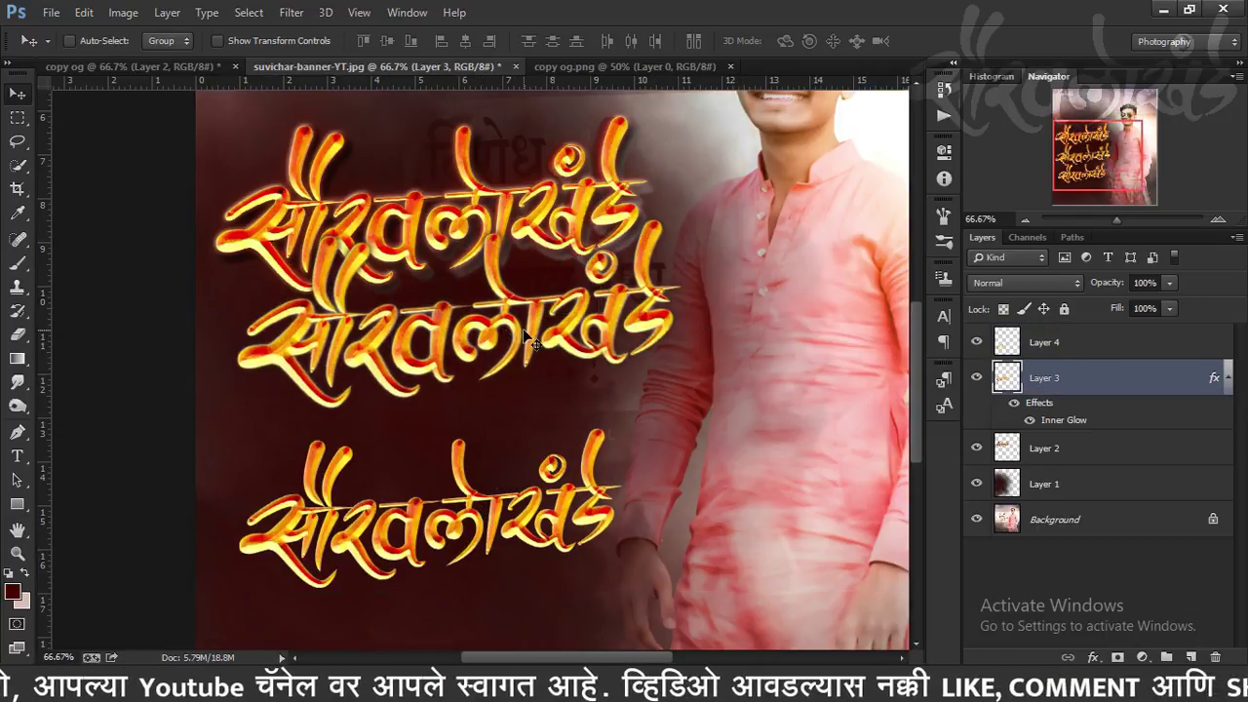
left_click(1043, 343)
key("ctrl+t")
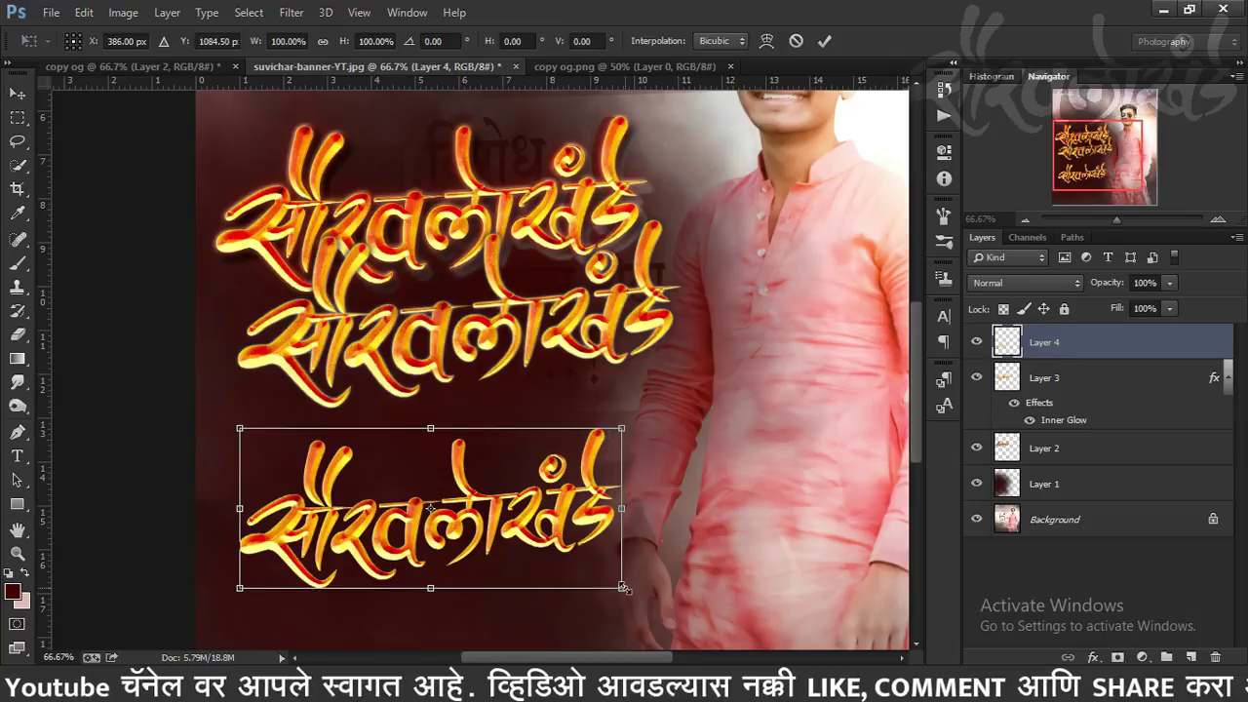
left_click_drag(624, 586, 608, 540)
key("Return")
Step: Add a Drop Shadow with reduced distance to Layer 4
key("ctrl+plus")
scroll(608, 540, "up", 2)
scroll(608, 540, "down", 2)
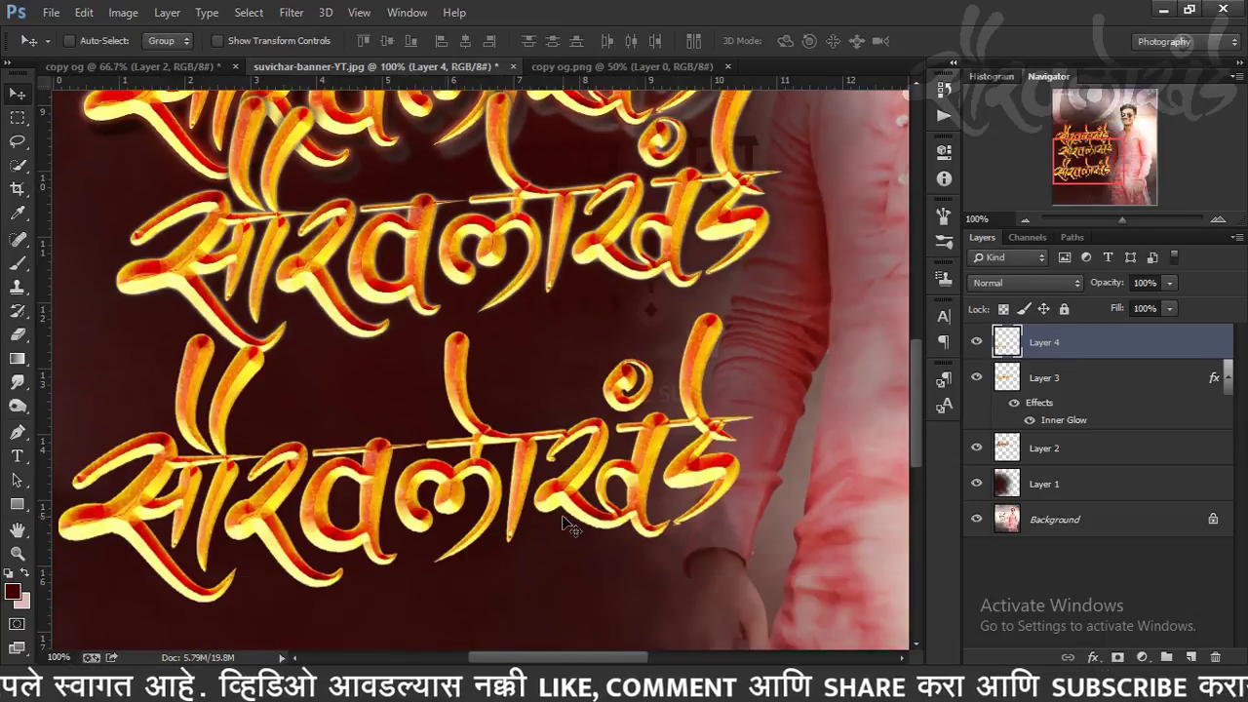
scroll(570, 526, "up", 3)
scroll(560, 238, "down", 1)
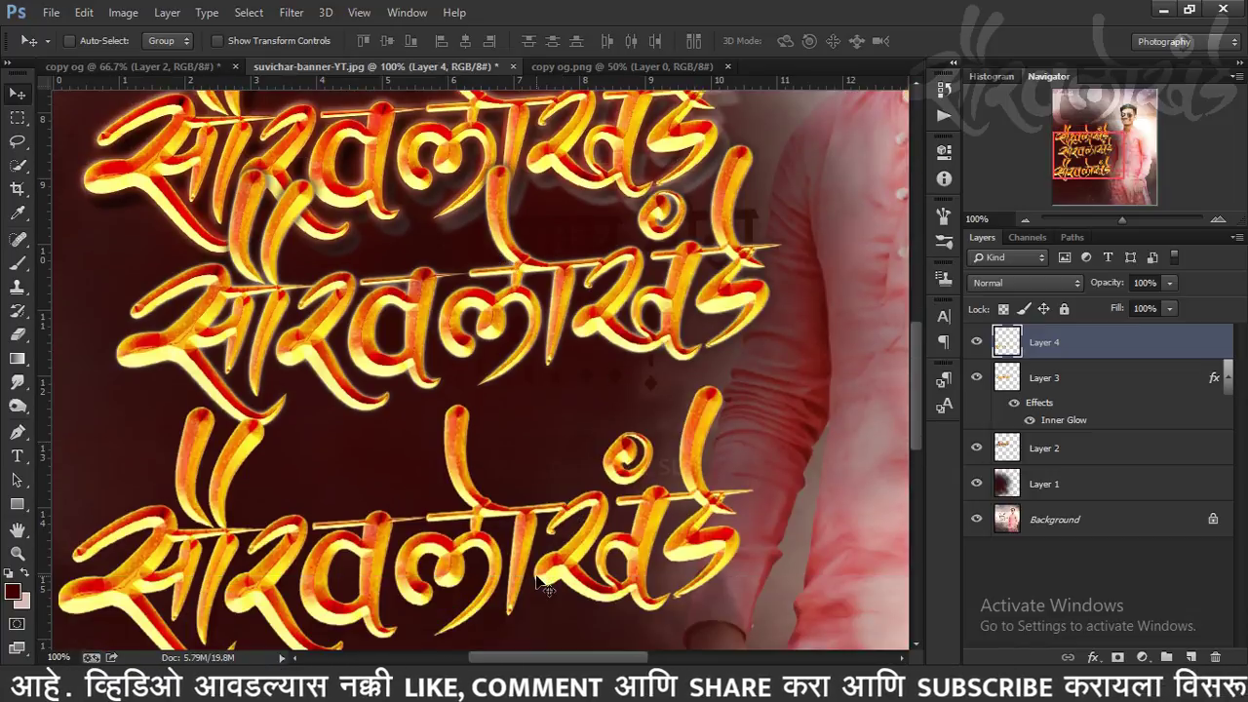
scroll(546, 587, "down", 1)
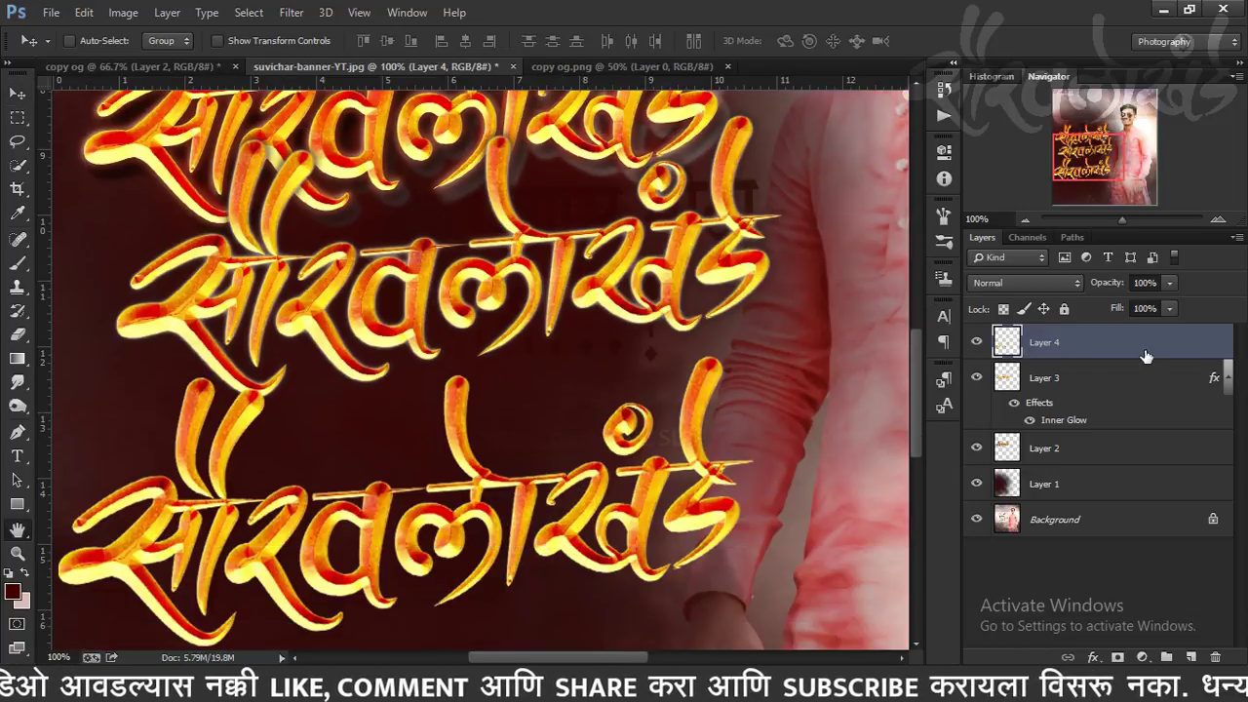
double_click(1145, 343)
left_click(891, 405)
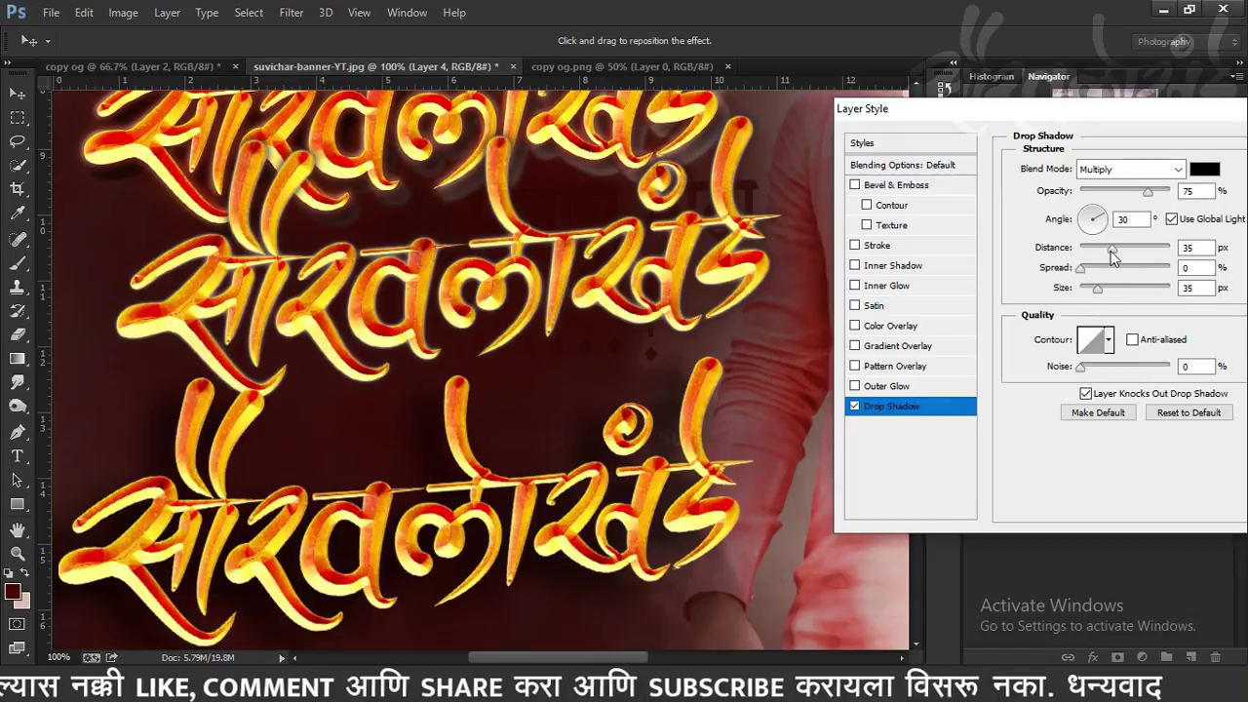
left_click_drag(1111, 249, 1089, 250)
left_click_drag(1130, 108, 950, 108)
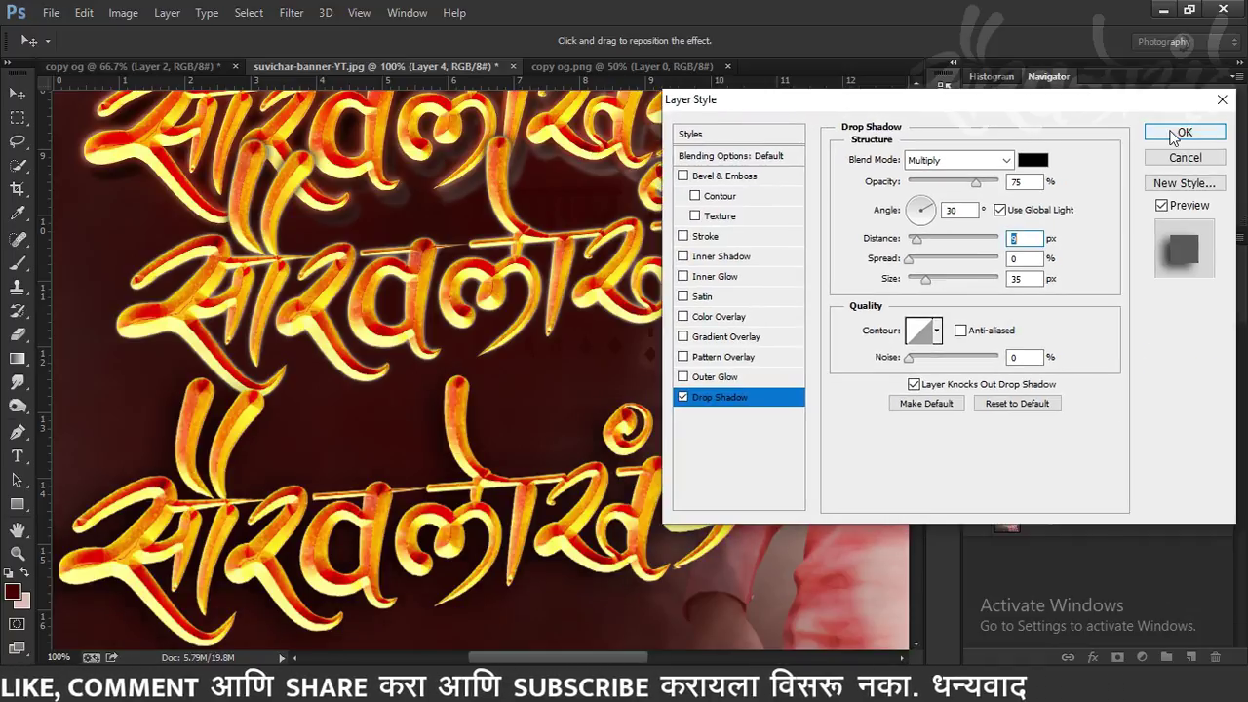
left_click(1184, 133)
key("ctrl+minus")
key("ctrl+minus")
key("ctrl+minus")
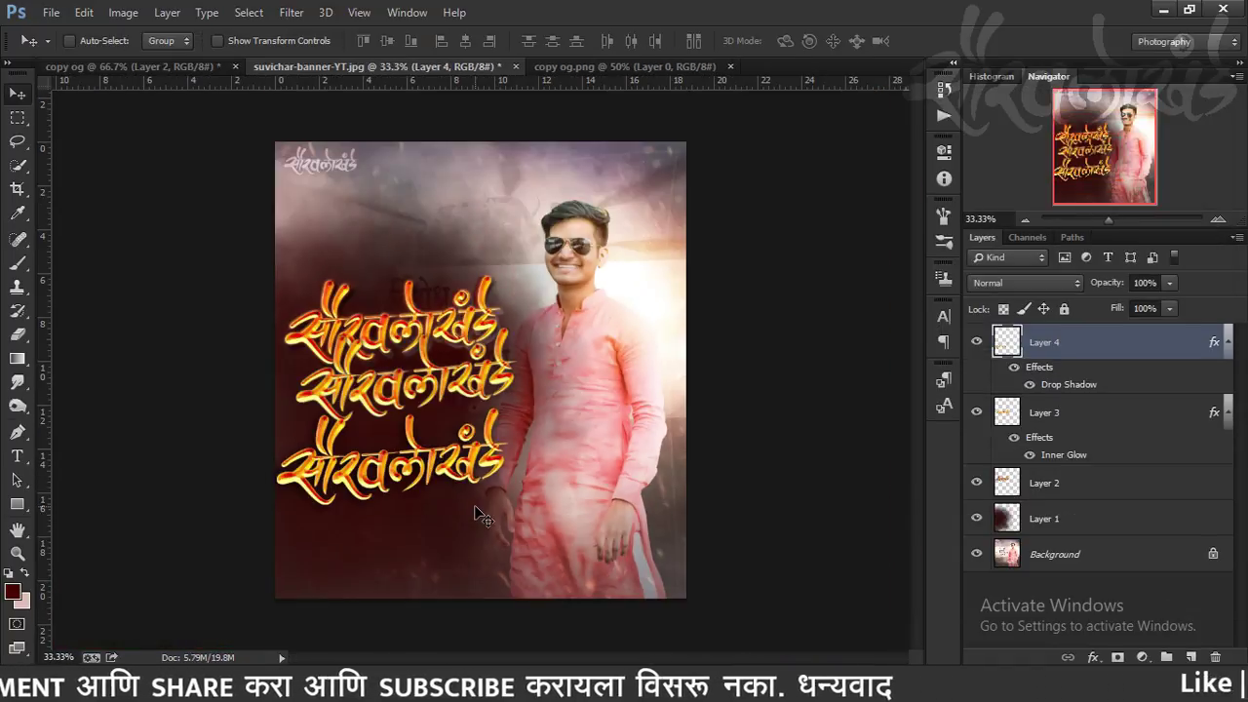
Step: Hide the extra calligraphy rows, then shrink Layer 4's lettering and move it to the lower middle
left_click(976, 484)
key("ctrl+plus")
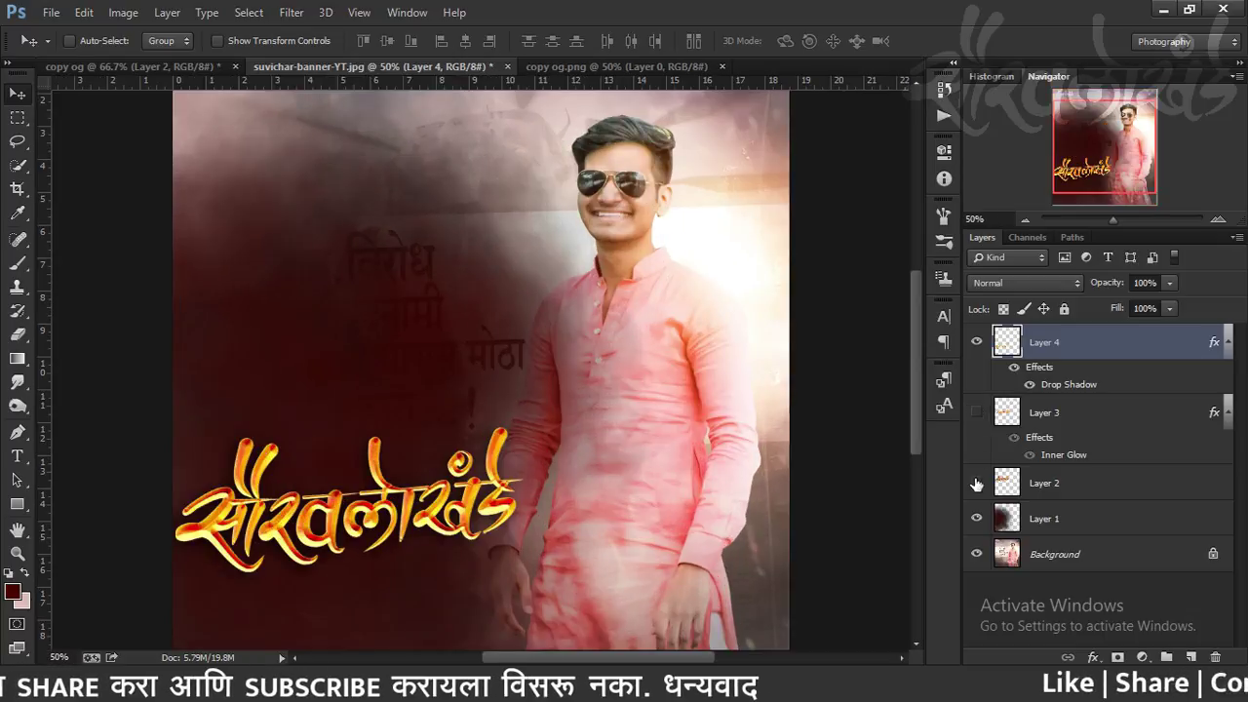
key("ctrl+t")
mouse_move(523, 428)
left_mouse_down()
mouse_move(572, 417)
mouse_move(543, 400)
left_mouse_up()
left_click_drag(507, 448, 507, 215)
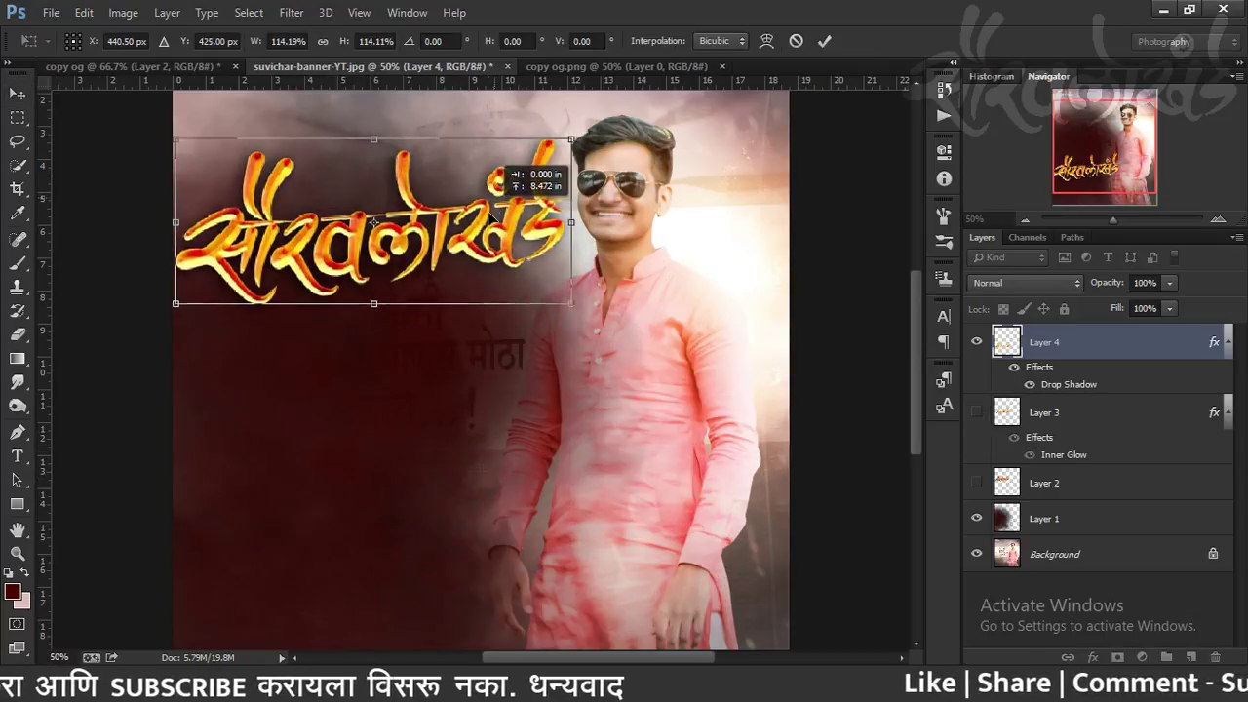
key("Return")
key("ctrl+minus")
mouse_move(429, 283)
left_mouse_down()
mouse_move(421, 402)
mouse_move(470, 411)
left_mouse_up()
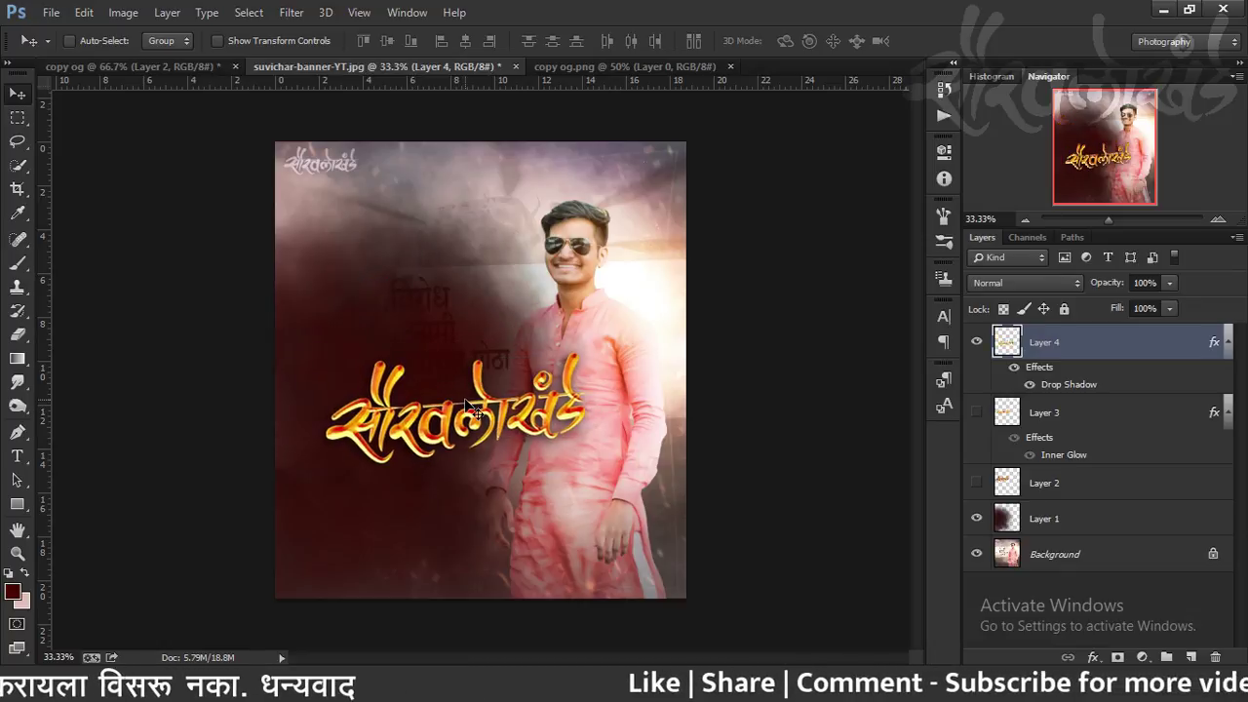
Step: Add a new empty Layer 5 above the lettering and inspect the banner
key("ctrl+shift+alt+n")
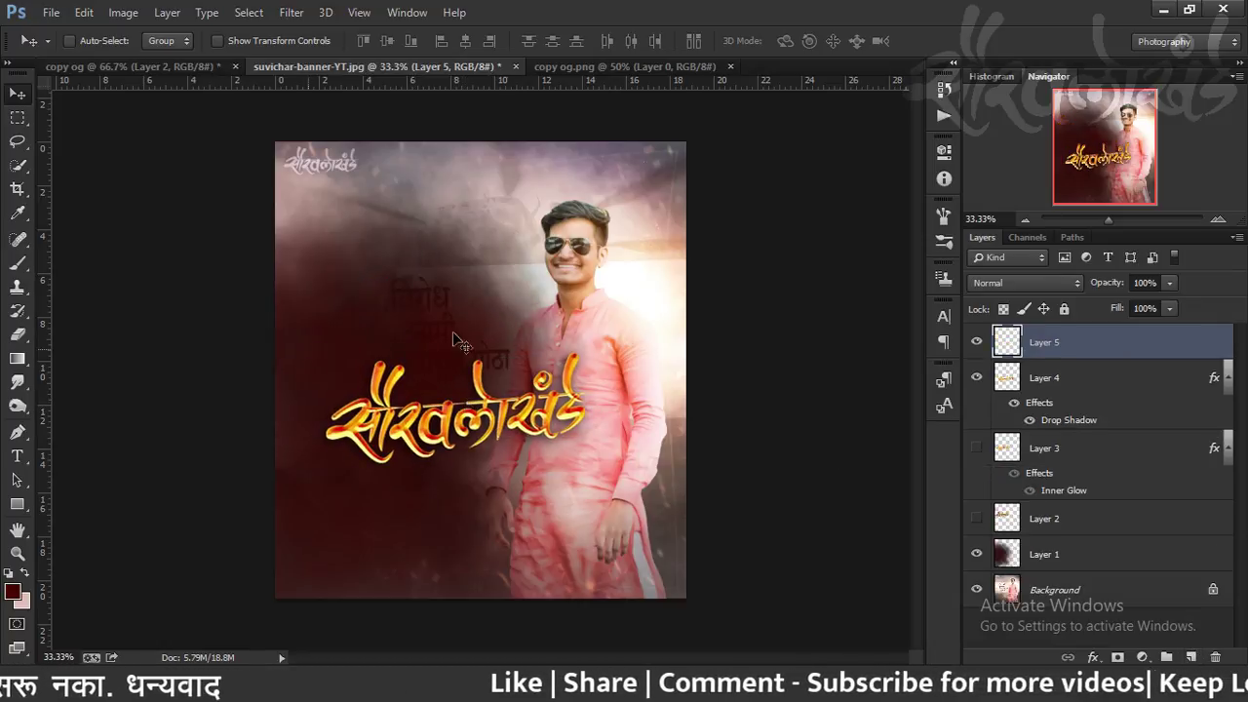
key("ctrl+plus")
key("ctrl+minus")
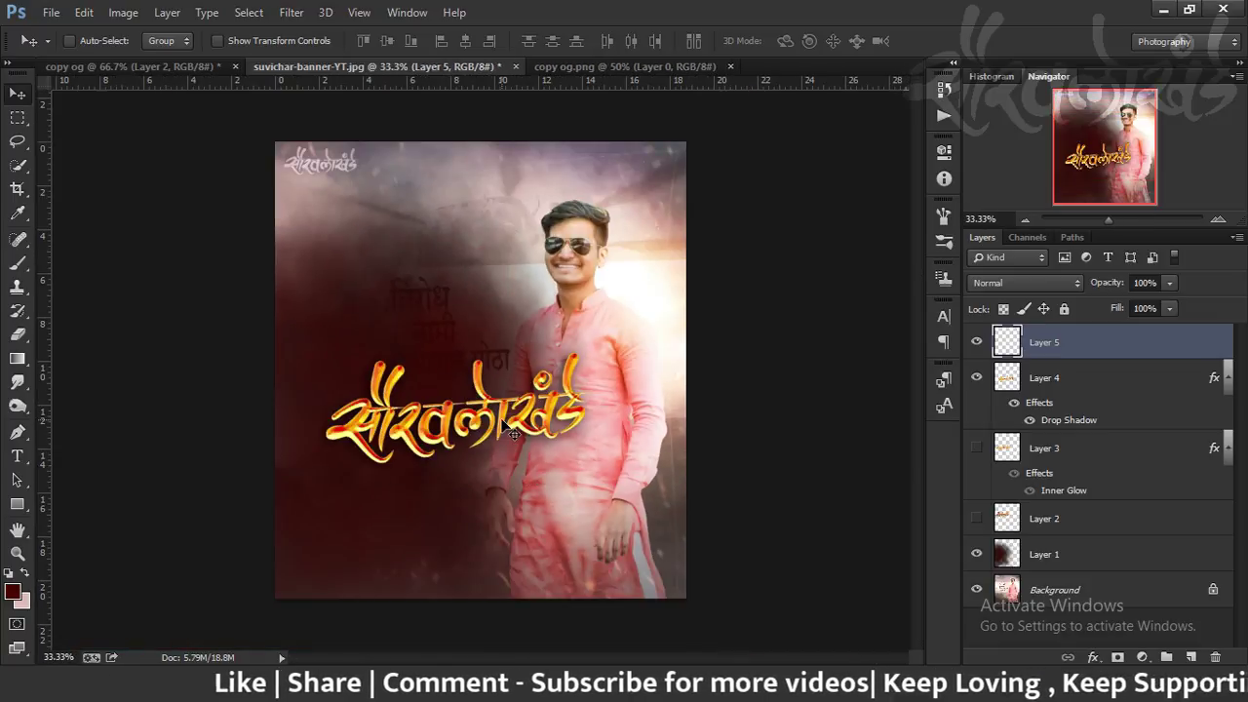
key("ctrl+plus")
key("ctrl+plus")
key("ctrl+plus")
scroll(408, 402, "down", 3)
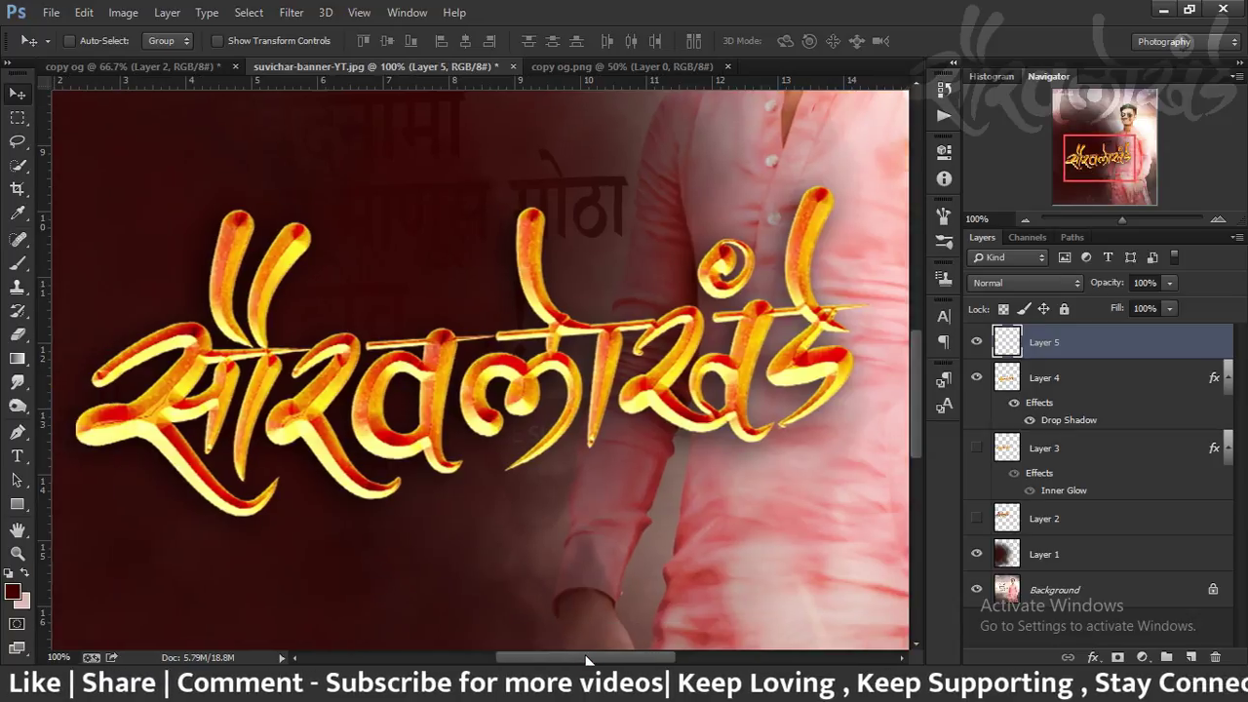
left_click_drag(586, 660, 581, 660)
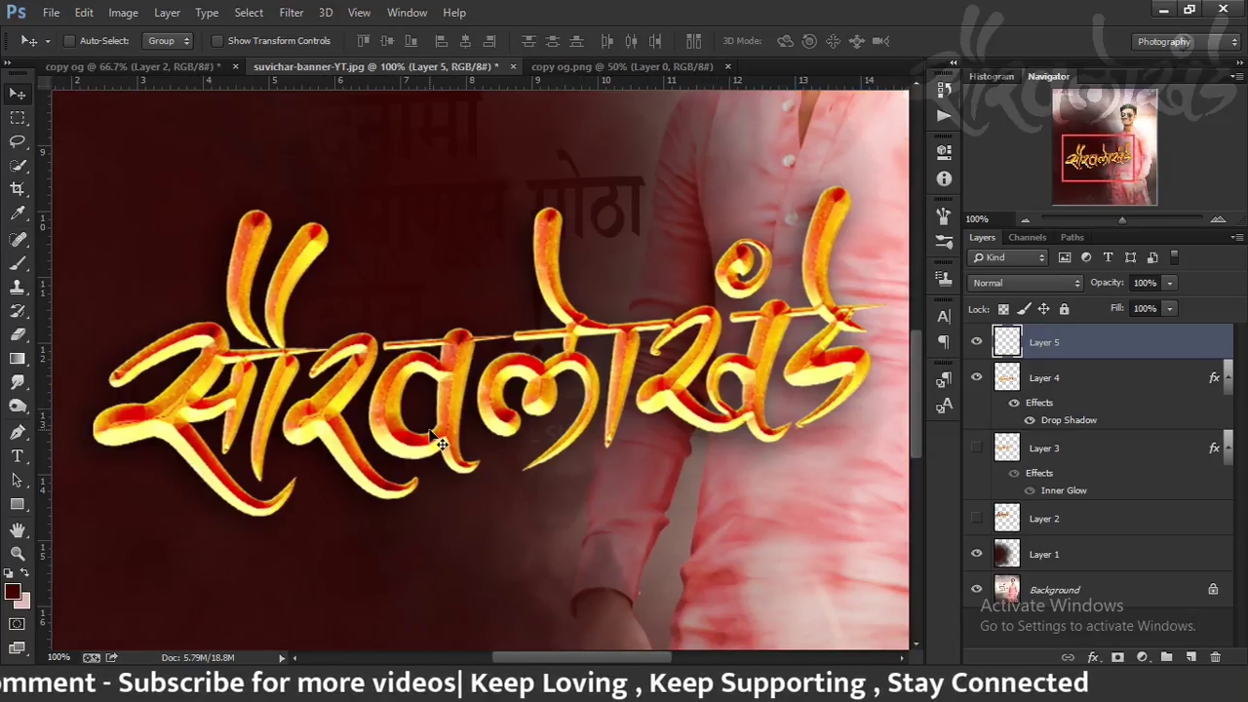
key("ctrl+minus")
key("ctrl+minus")
key("ctrl+minus")
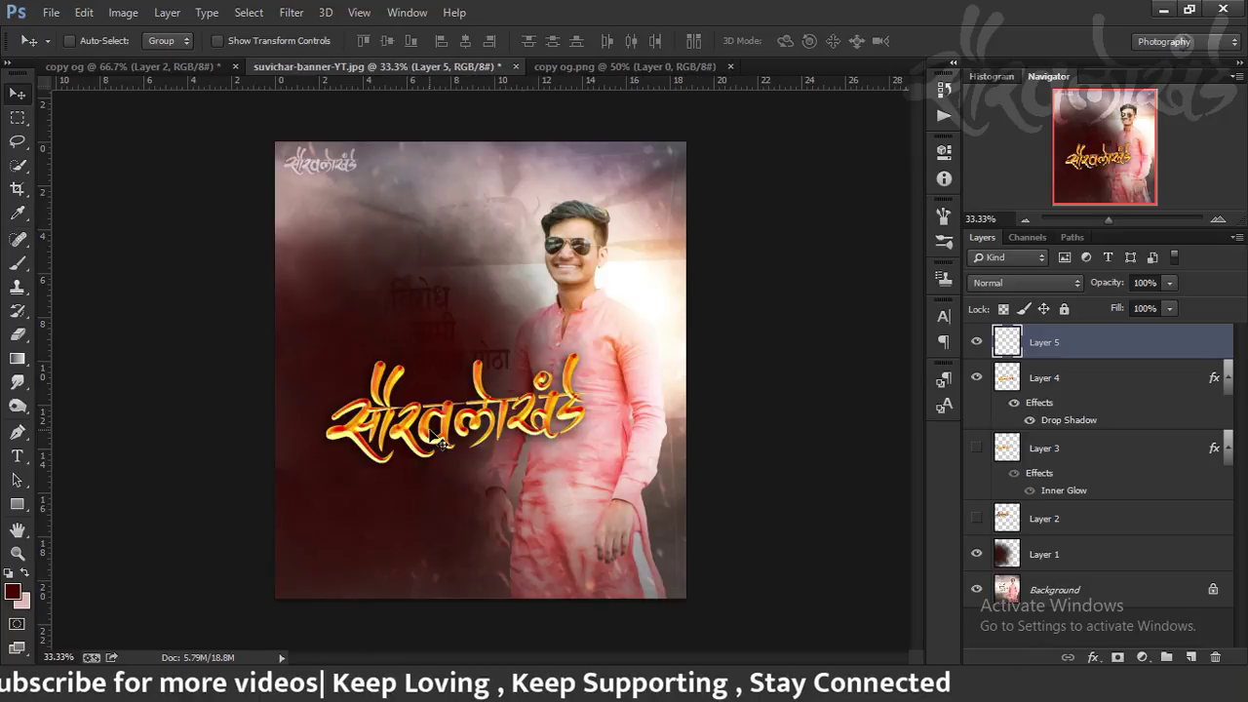
Step: In the copy og document, collapse DESIGN and show the BACKGROUND and FX groups
left_click(132, 67)
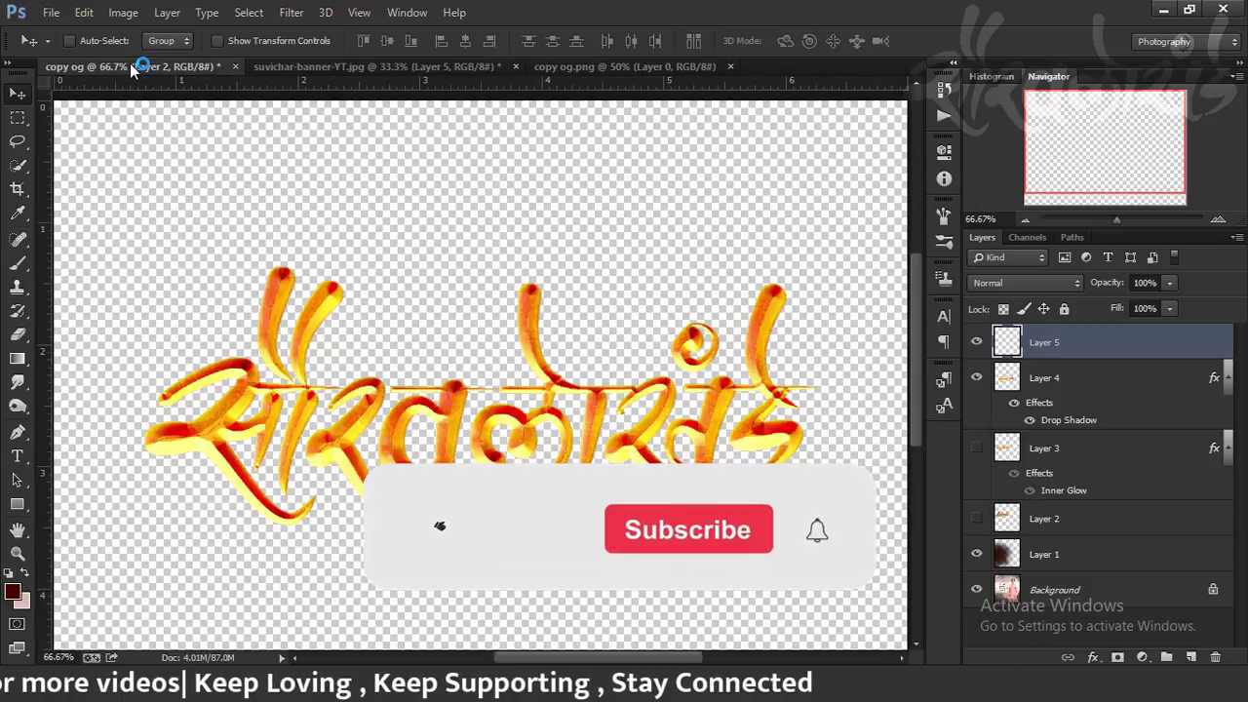
scroll(1101, 468, "down", 5)
scroll(1102, 468, "up", 5)
left_click(997, 440)
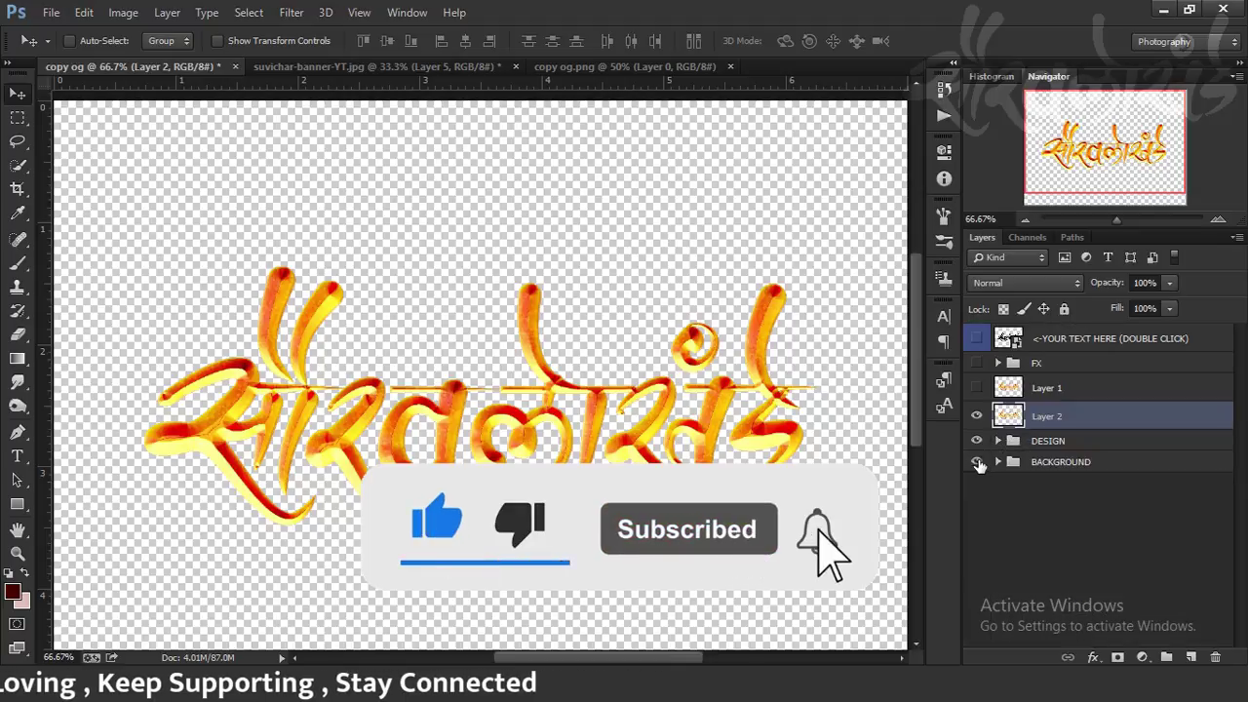
left_click(976, 461)
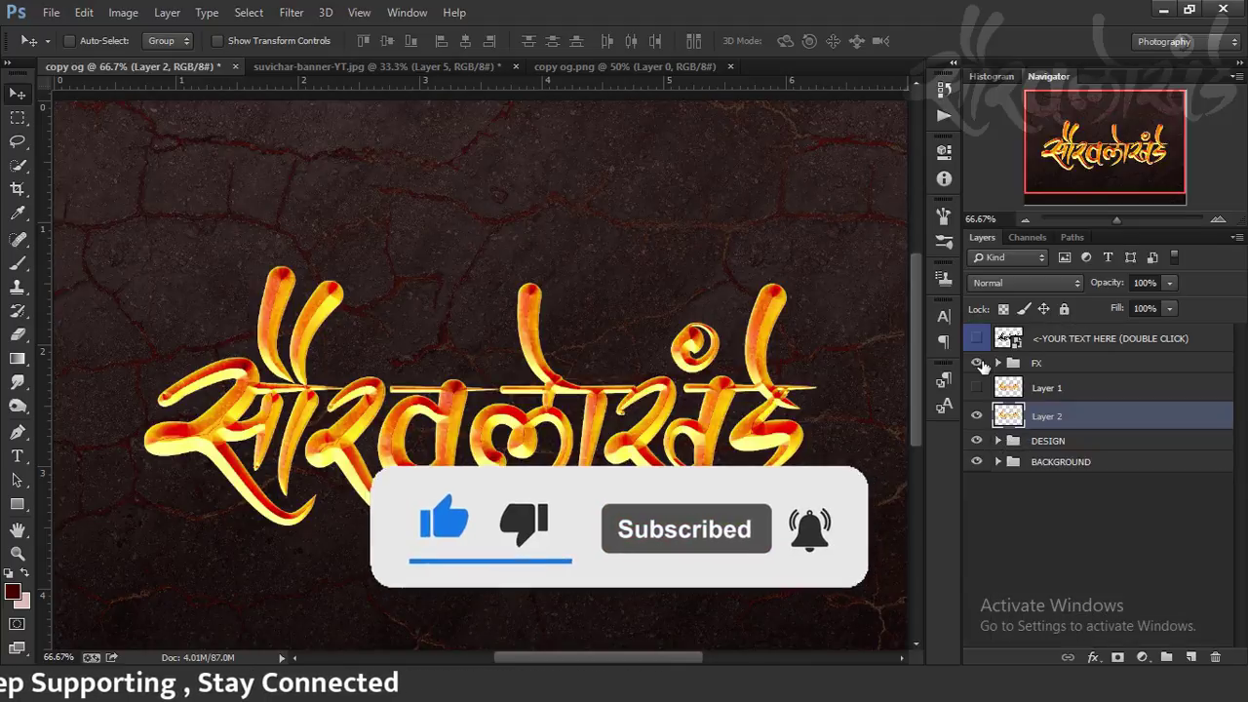
left_click(979, 362)
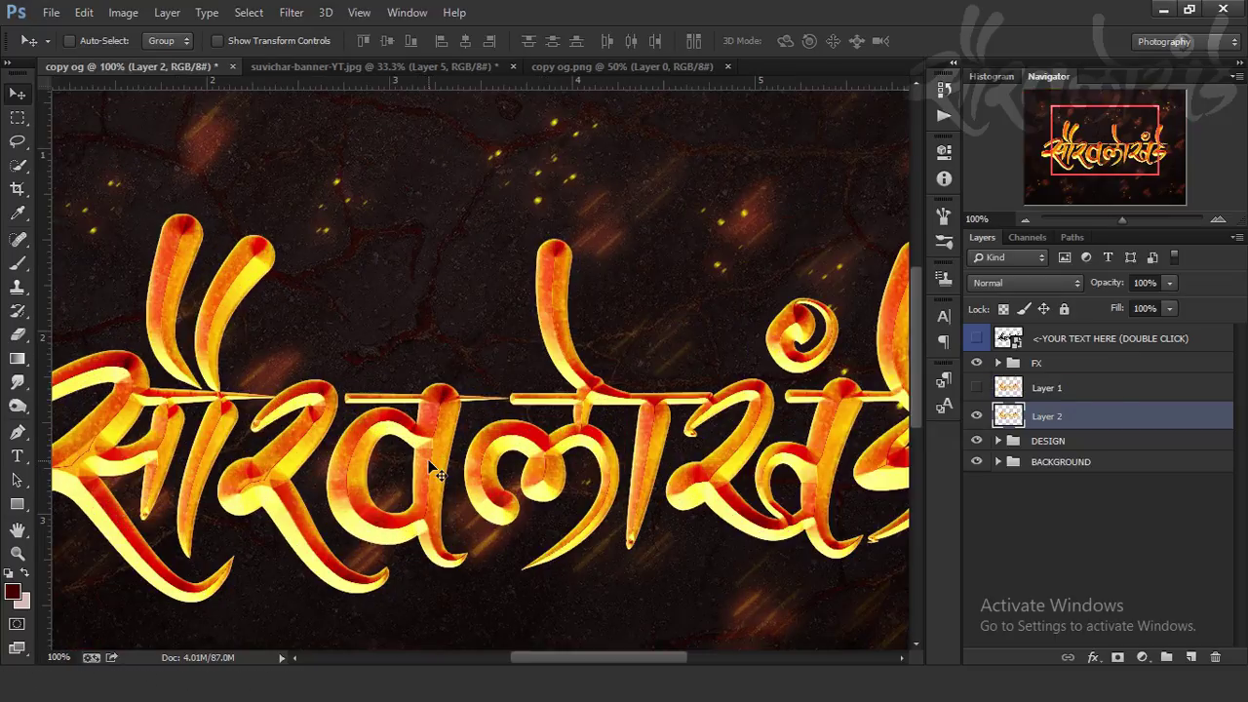
Step: Nudge the calligraphy up slightly over the ember background
left_click_drag(438, 475, 438, 446)
scroll(458, 425, "up", 2)
scroll(459, 425, "down", 2)
scroll(458, 425, "down", 1)
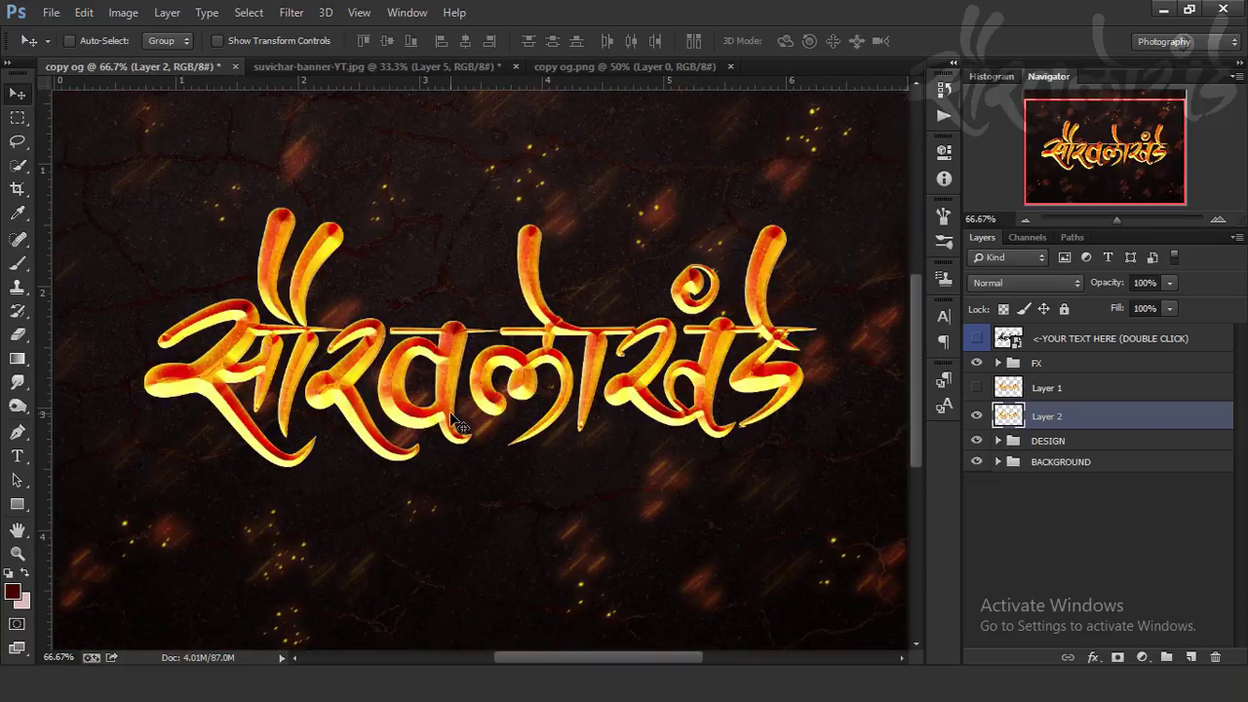